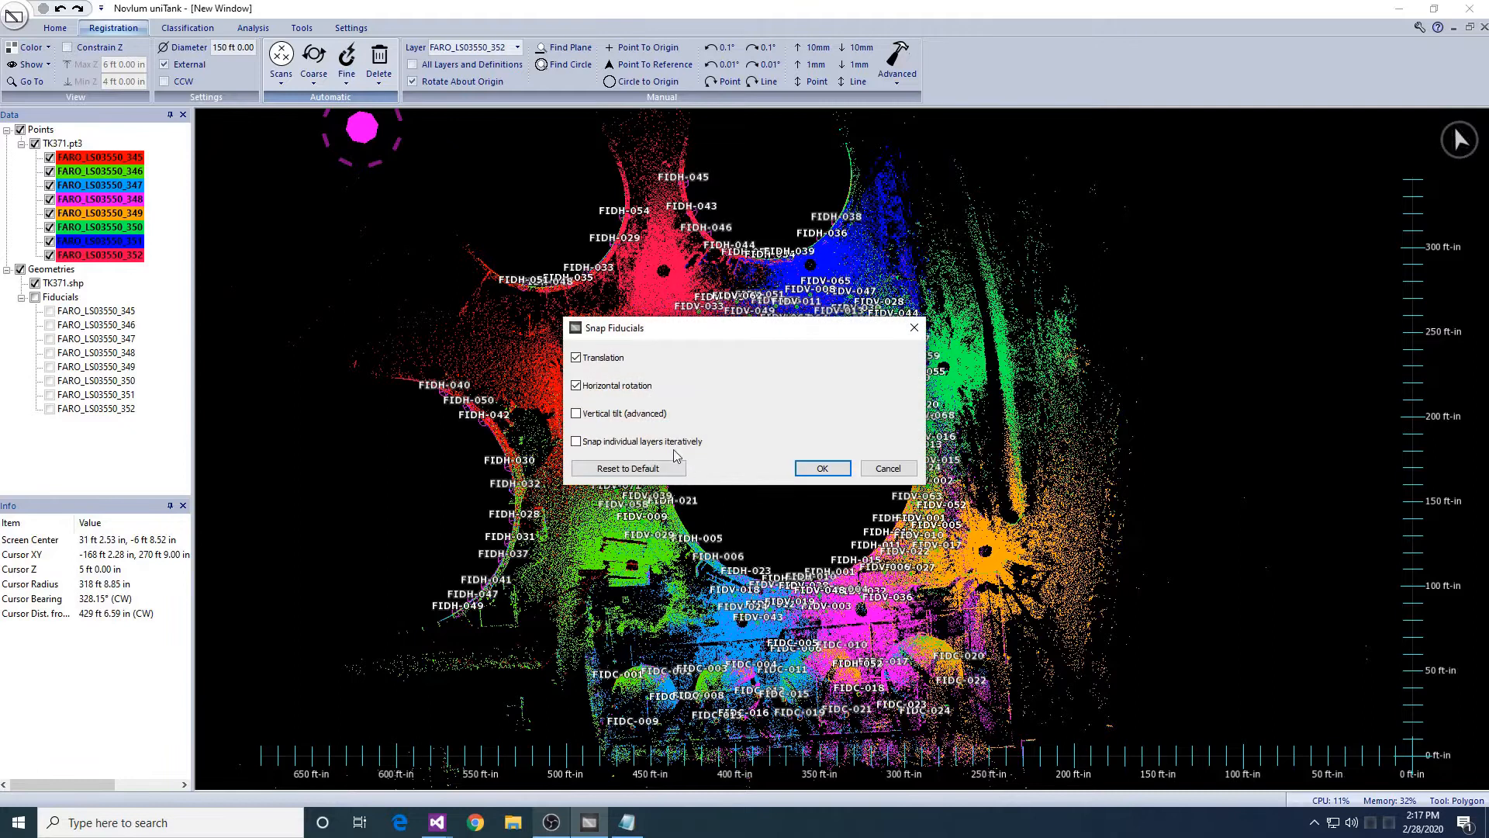
- Confirm the snap options: translation, horizontal rotation and iterative layer snapping on, vertical tilt off
{"action": "left_click", "coordinate": [822, 468]}
- Constrain the displayed points to a narrow Z band showing the fiducial ring
{"action": "left_click", "coordinate": [81, 46]}
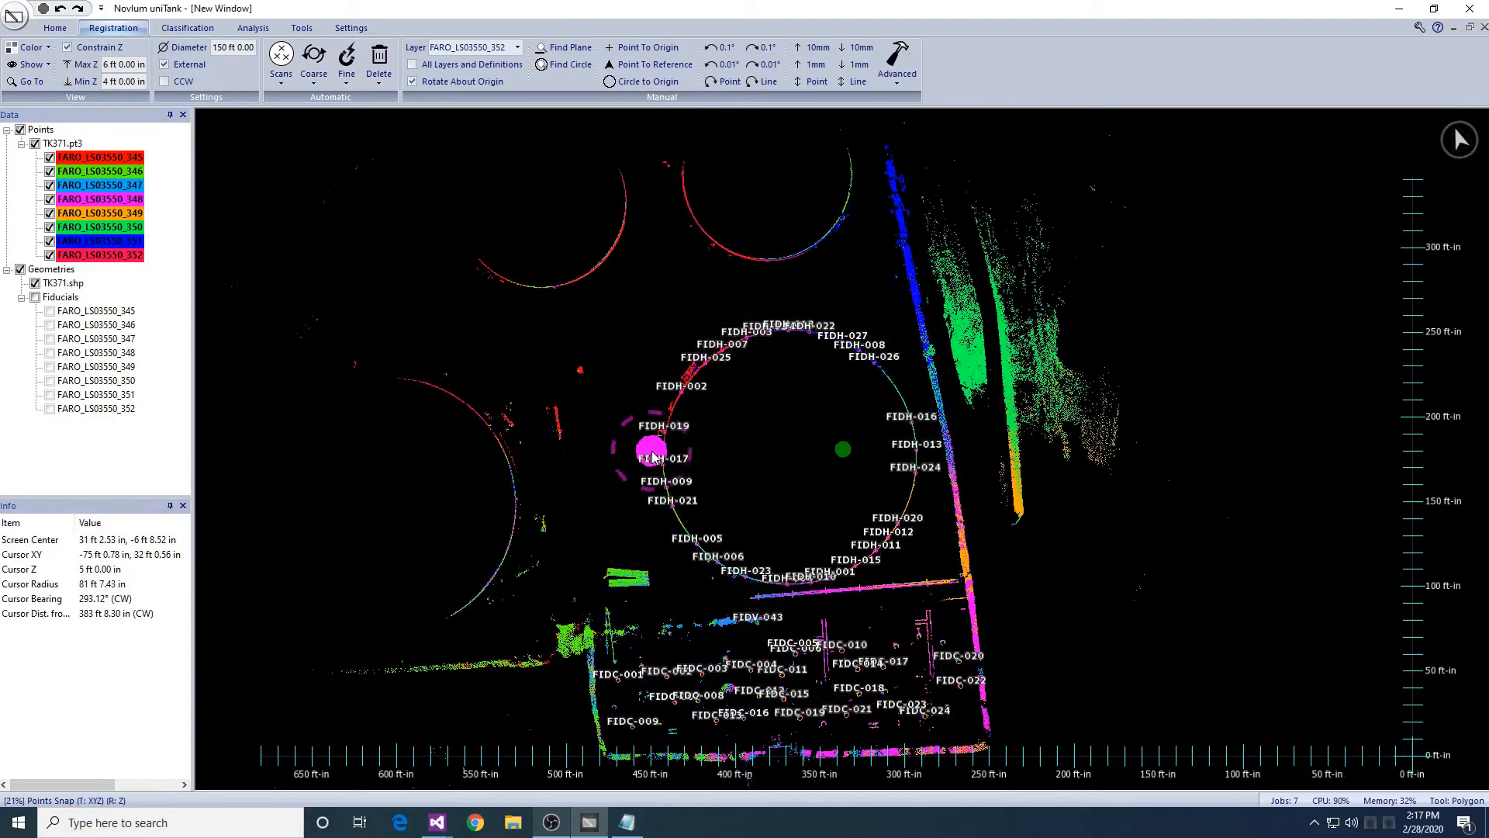
{"action": "scroll", "coordinate": [652, 451], "scroll_direction": "up", "scroll_amount": 4}
{"action": "middle_click_drag", "start_coordinate": [481, 459], "coordinate": [714, 430]}
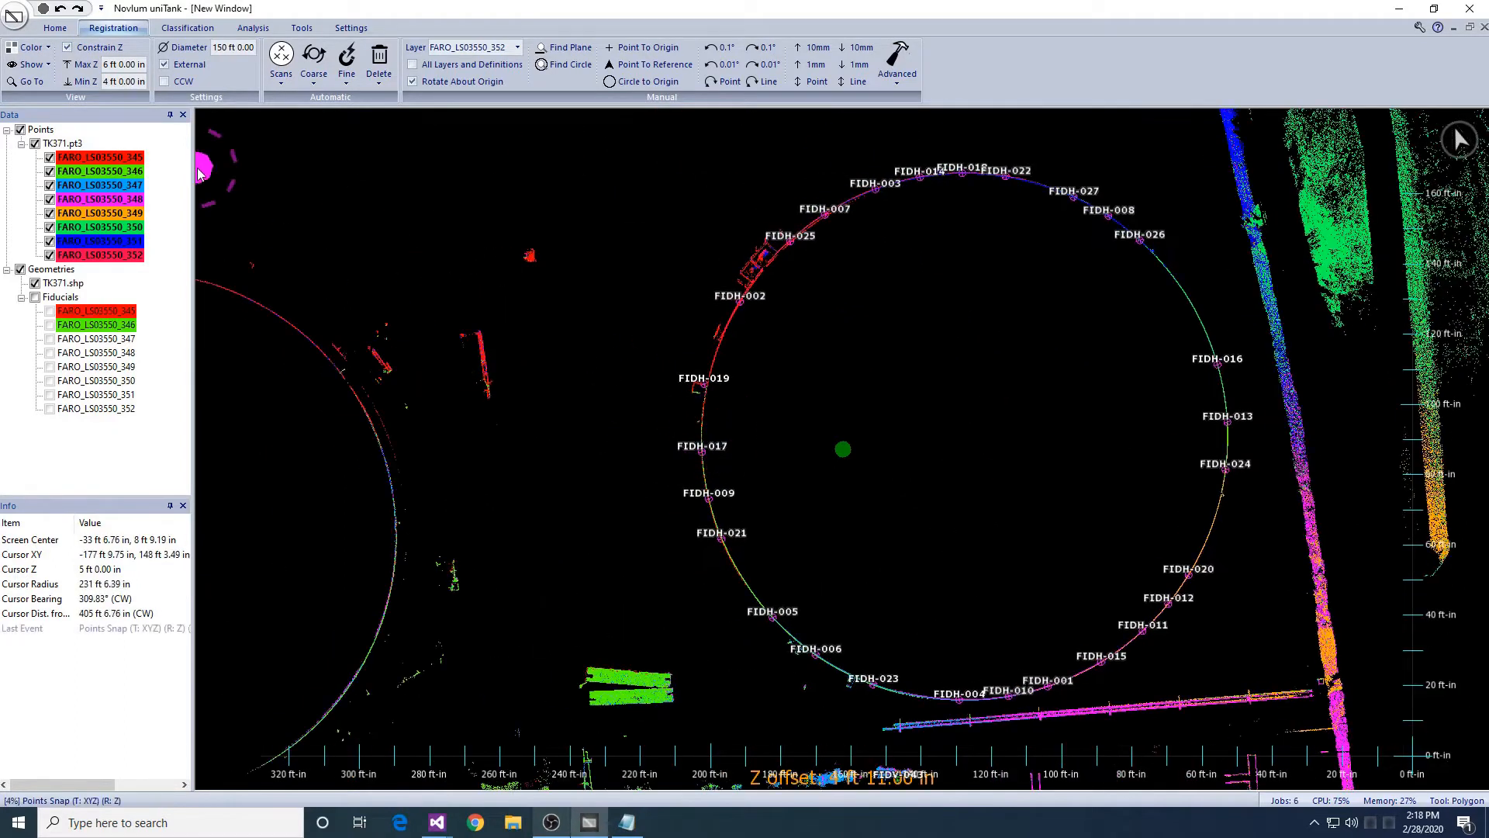
- Show only scan 345, centred on the shell ring
{"action": "right_click", "coordinate": [89, 158]}
{"action": "left_click", "coordinate": [105, 166]}
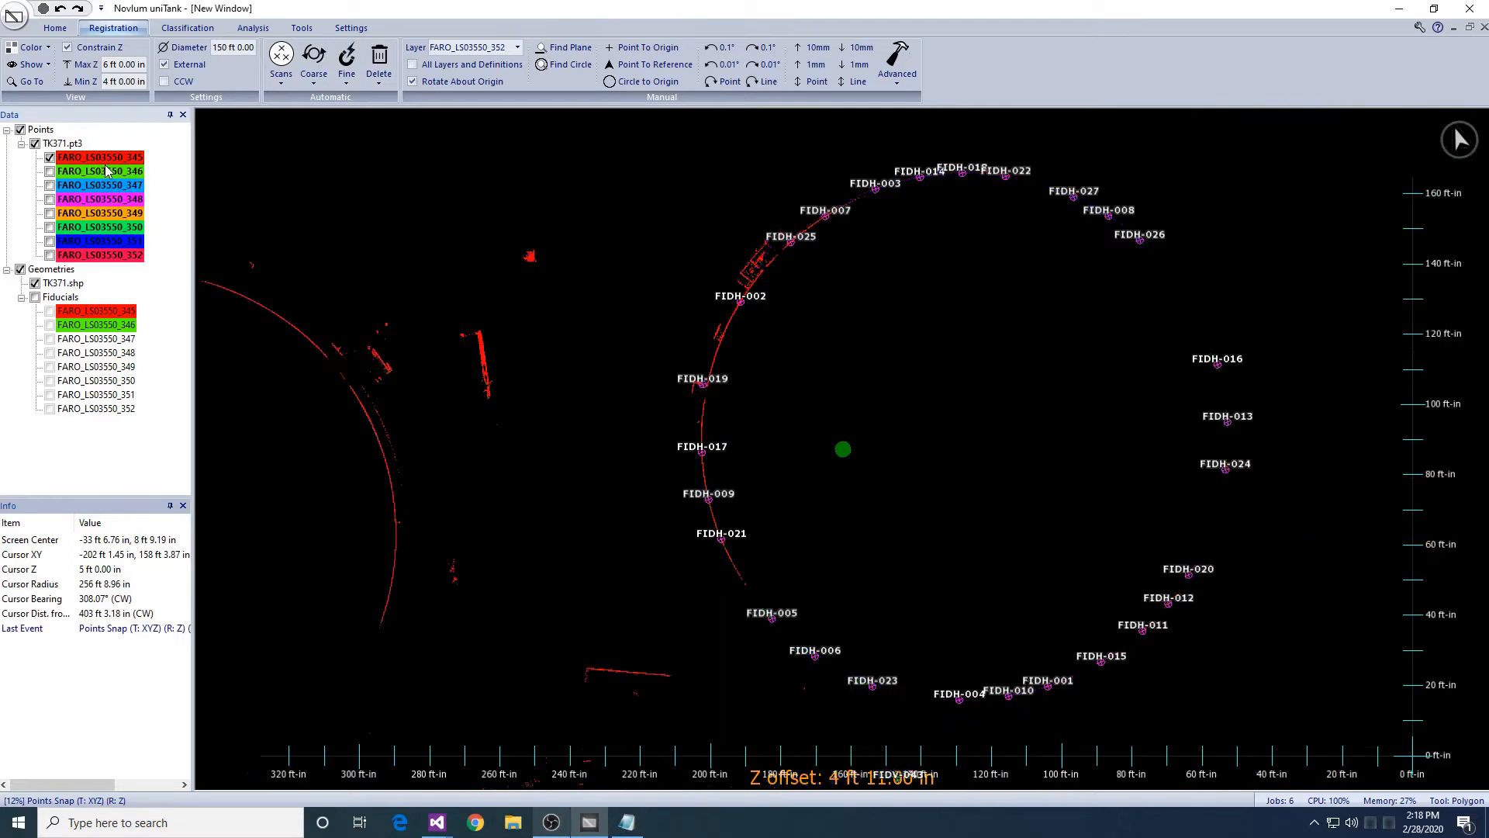
{"action": "scroll", "coordinate": [373, 397], "scroll_direction": "up", "scroll_amount": 2}
{"action": "scroll", "coordinate": [377, 402], "scroll_direction": "down", "scroll_amount": 1}
{"action": "middle_click_drag", "start_coordinate": [526, 503], "coordinate": [545, 391]}
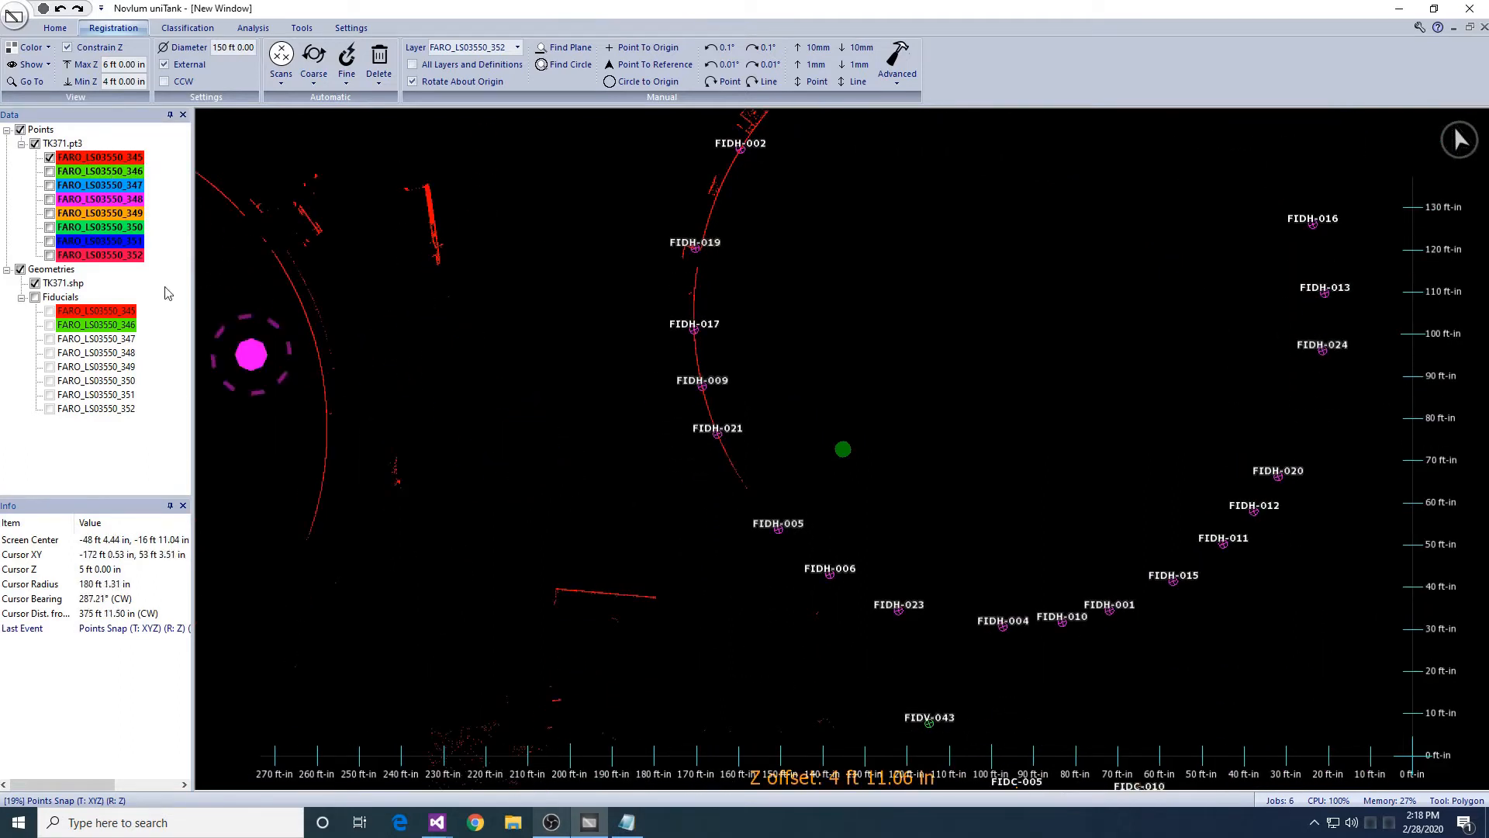
- Add scans 346, 347 and 348, following the shell toward FIDH-020
{"action": "left_click", "coordinate": [50, 172]}
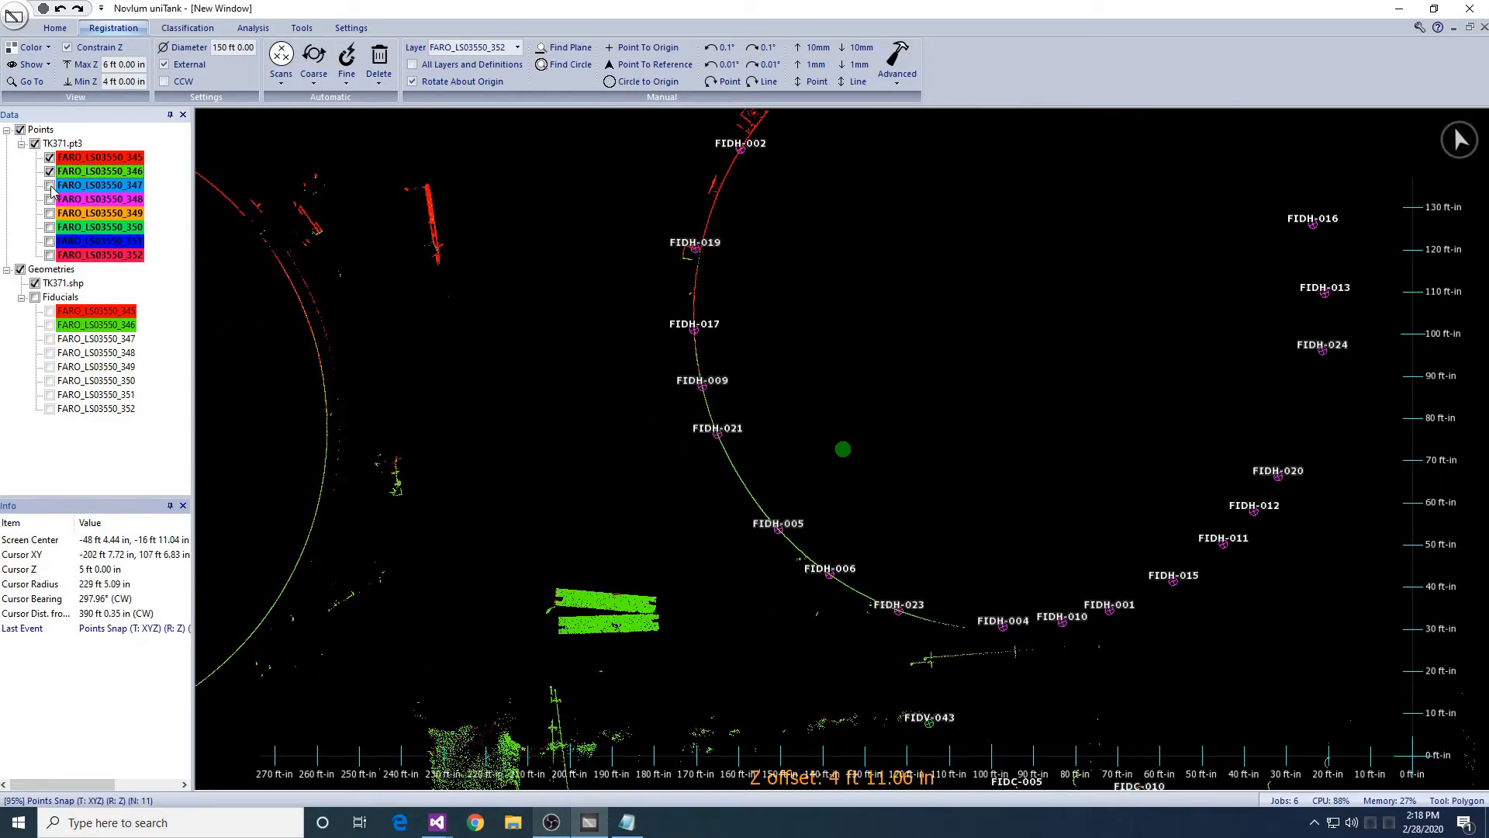
{"action": "left_click", "coordinate": [50, 186]}
{"action": "middle_click_drag", "start_coordinate": [673, 416], "coordinate": [412, 304]}
{"action": "scroll", "coordinate": [599, 382], "scroll_direction": "up", "scroll_amount": 6}
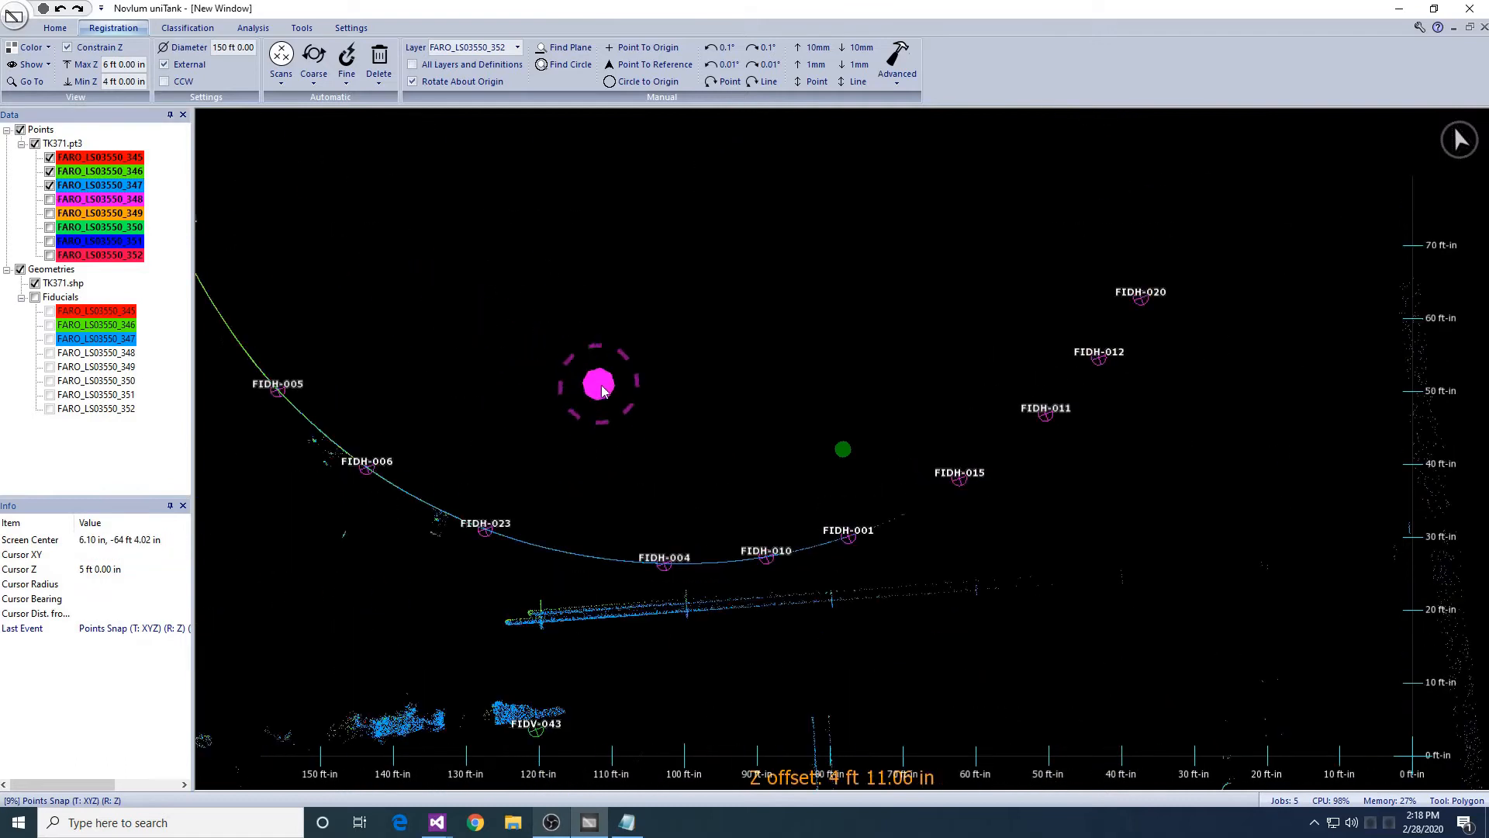
{"action": "left_click", "coordinate": [50, 200]}
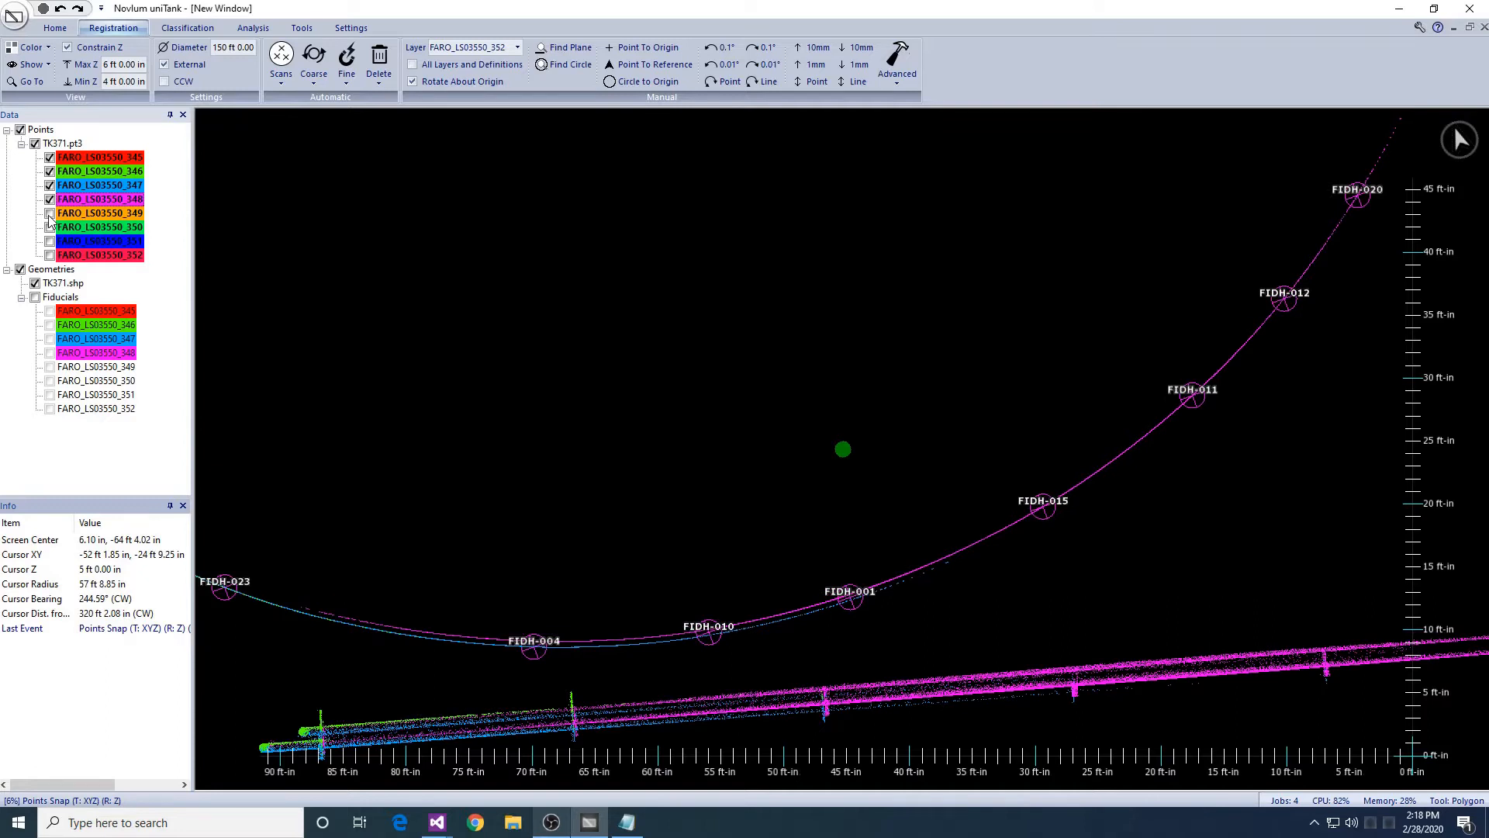
{"action": "middle_click_drag", "start_coordinate": [1007, 266], "coordinate": [730, 376]}
{"action": "scroll", "coordinate": [731, 377], "scroll_direction": "down", "scroll_amount": 1}
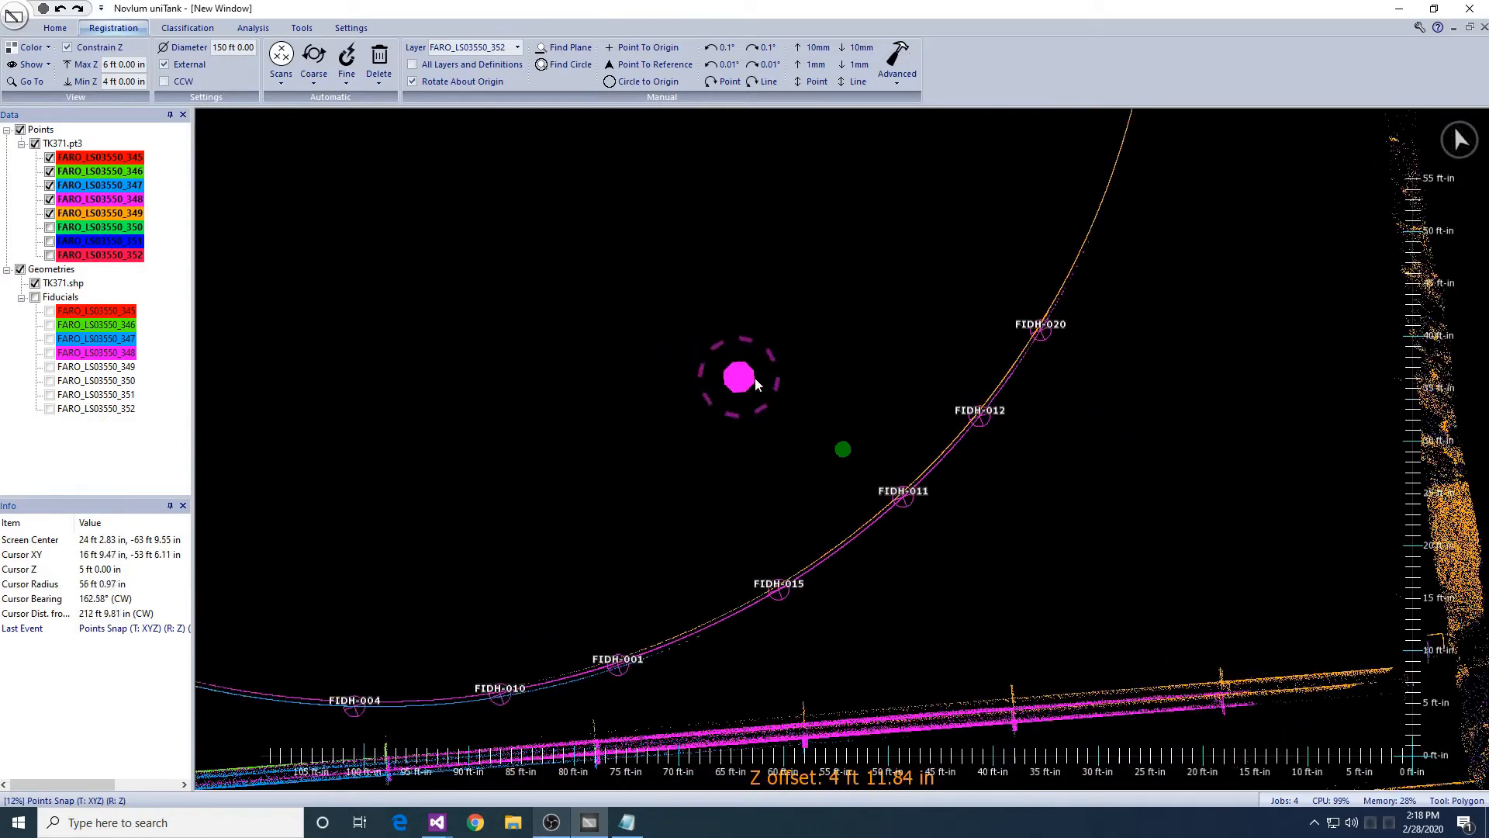
{"action": "right_click_drag", "start_coordinate": [858, 505], "coordinate": [817, 560]}
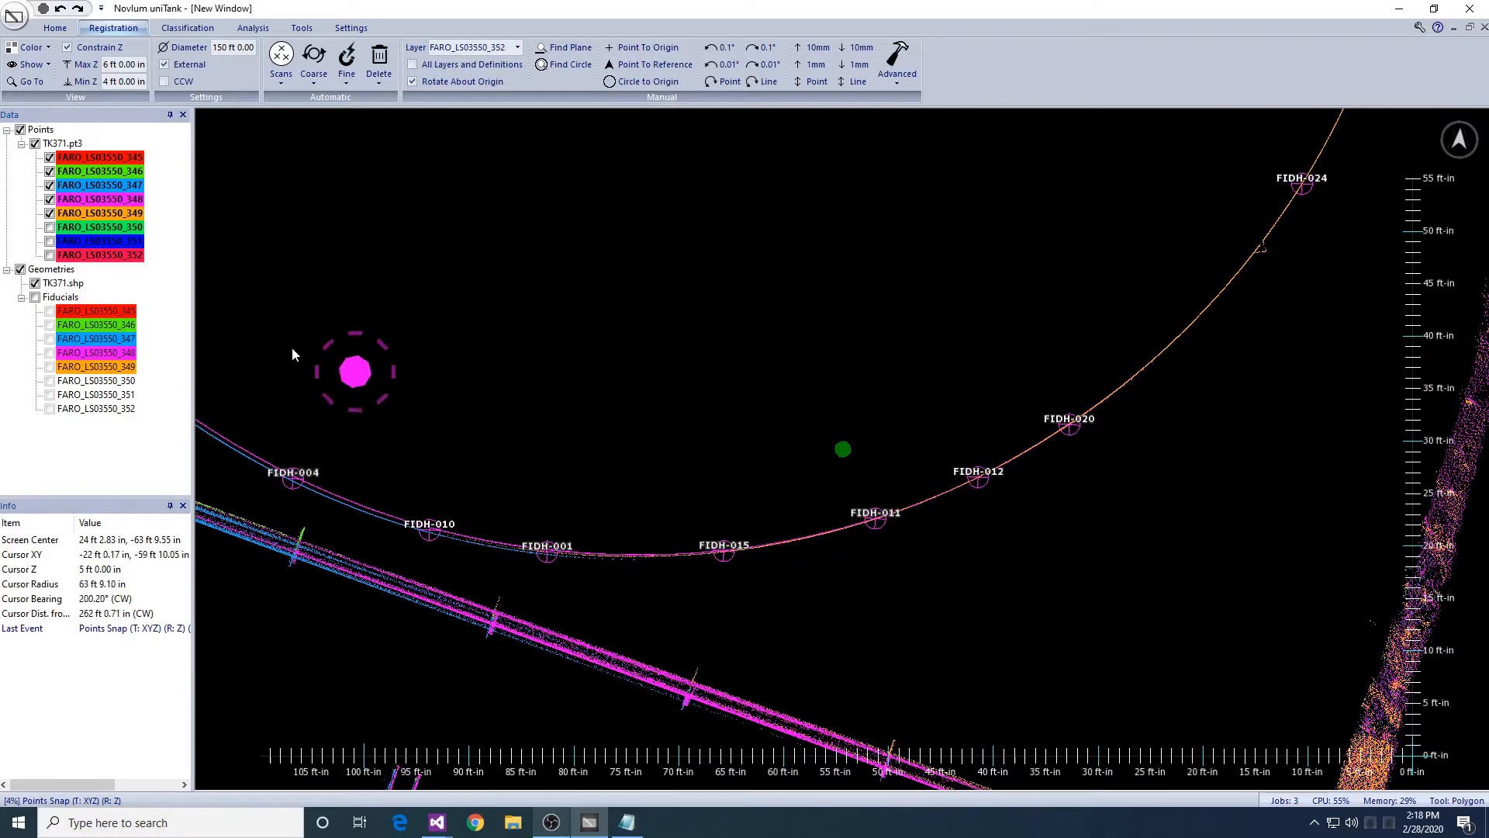
- Add scans 350, 351 and 352, checking fiducials FIDH-014, FIDH-003 and FIDH-007
{"action": "left_click", "coordinate": [49, 228]}
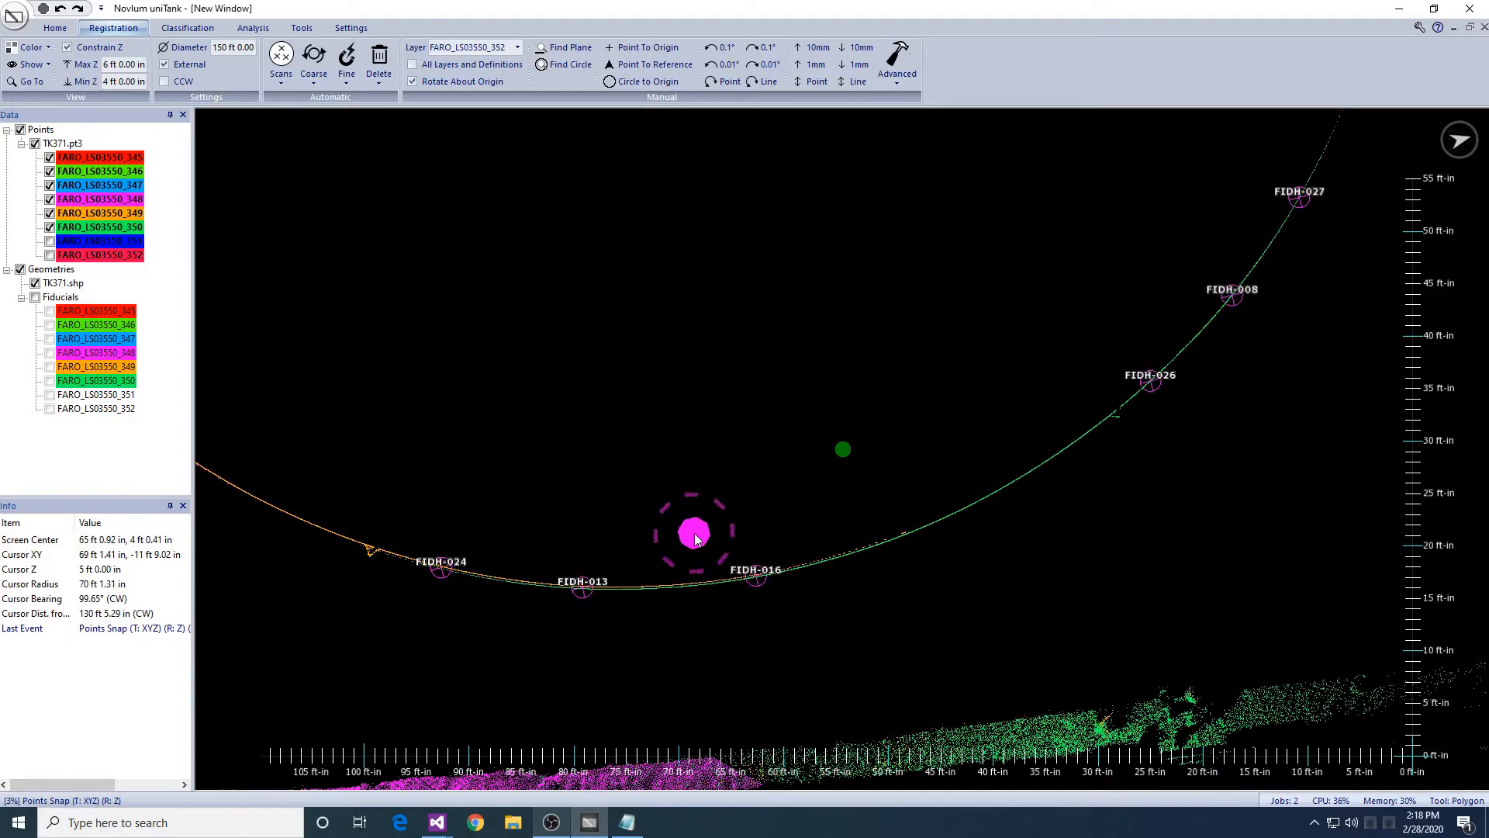
{"action": "left_click", "coordinate": [50, 241]}
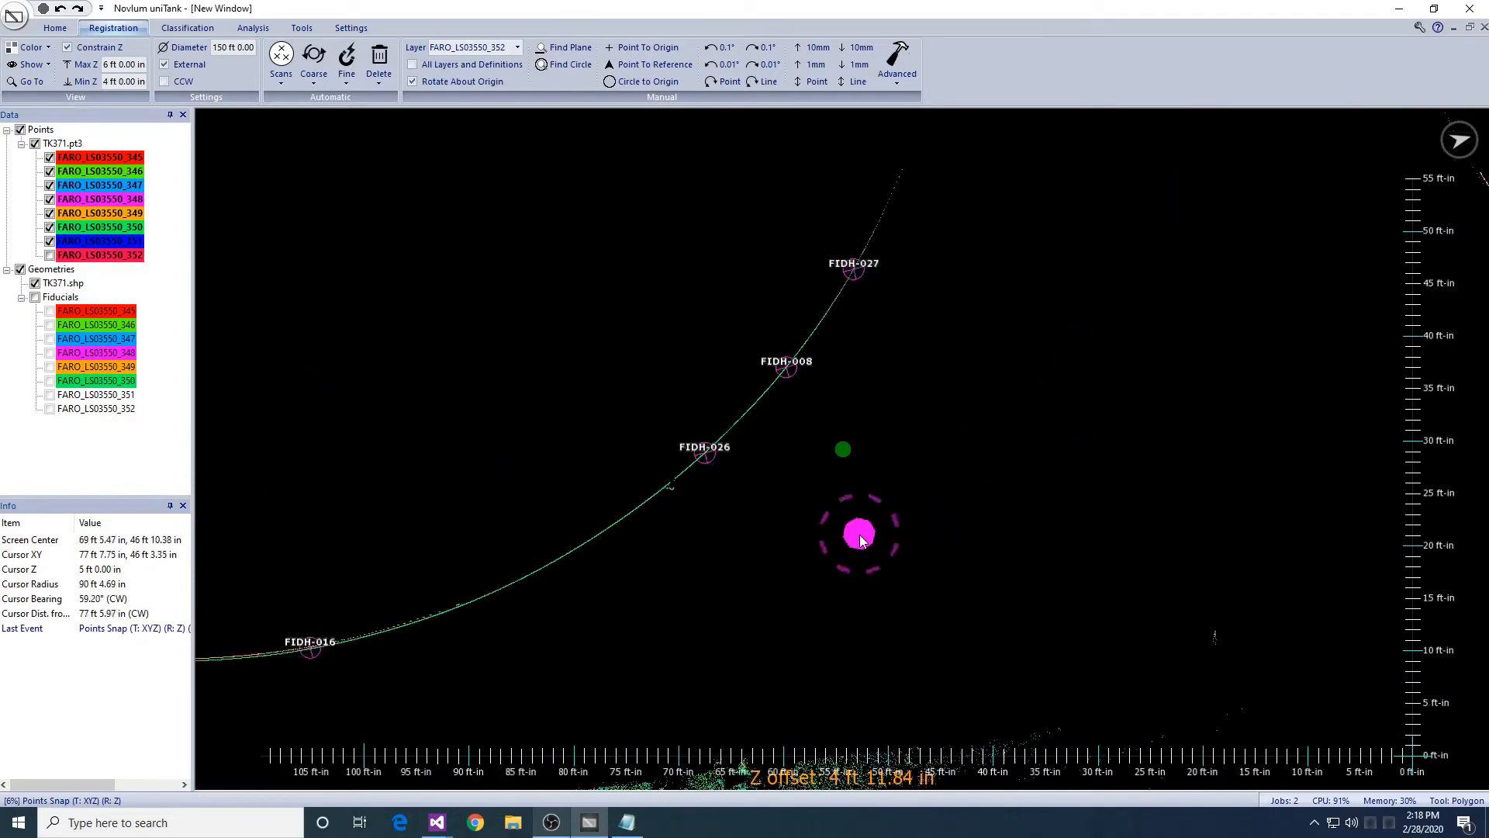
{"action": "scroll", "coordinate": [805, 608], "scroll_direction": "down", "scroll_amount": 2}
{"action": "middle_click_drag", "start_coordinate": [1161, 168], "coordinate": [906, 416]}
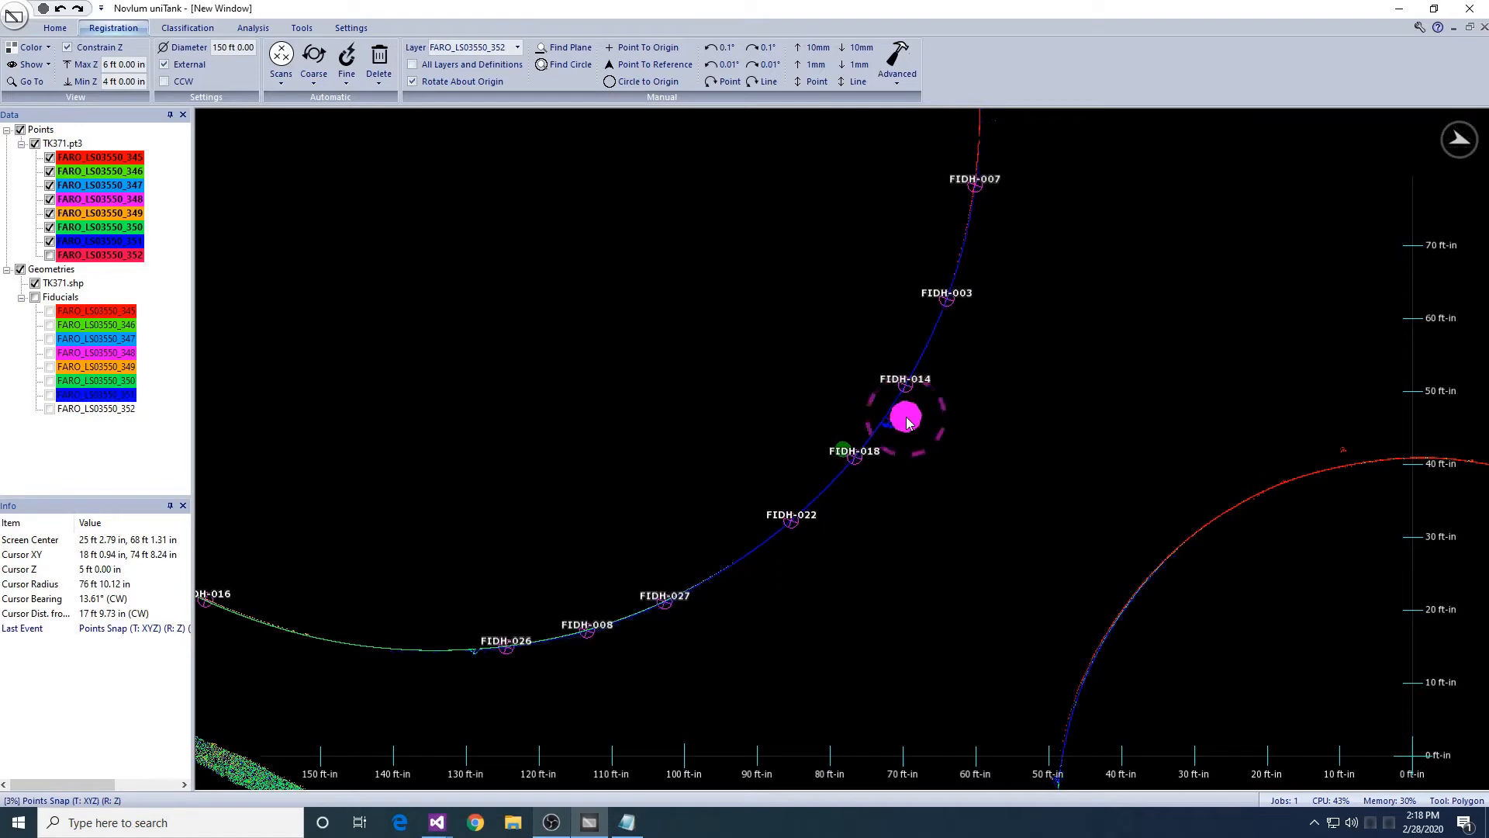
{"action": "left_click", "coordinate": [50, 254]}
{"action": "middle_click_drag", "start_coordinate": [897, 283], "coordinate": [829, 335]}
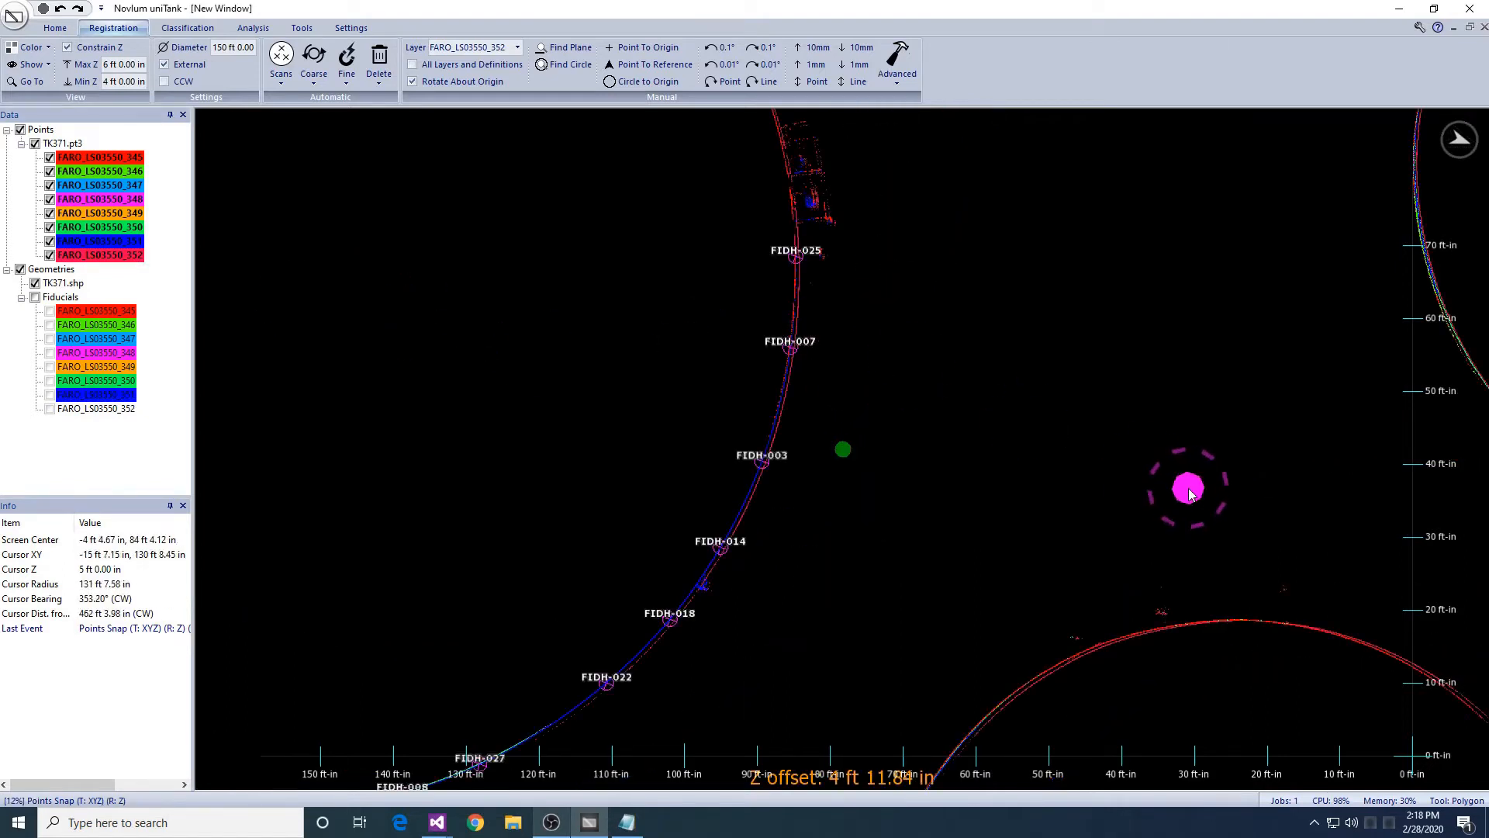
- Review all scans along the lower half of the tank shell
{"action": "right_click_drag", "start_coordinate": [1138, 509], "coordinate": [1308, 572]}
{"action": "scroll", "coordinate": [1309, 573], "scroll_direction": "up", "scroll_amount": 2}
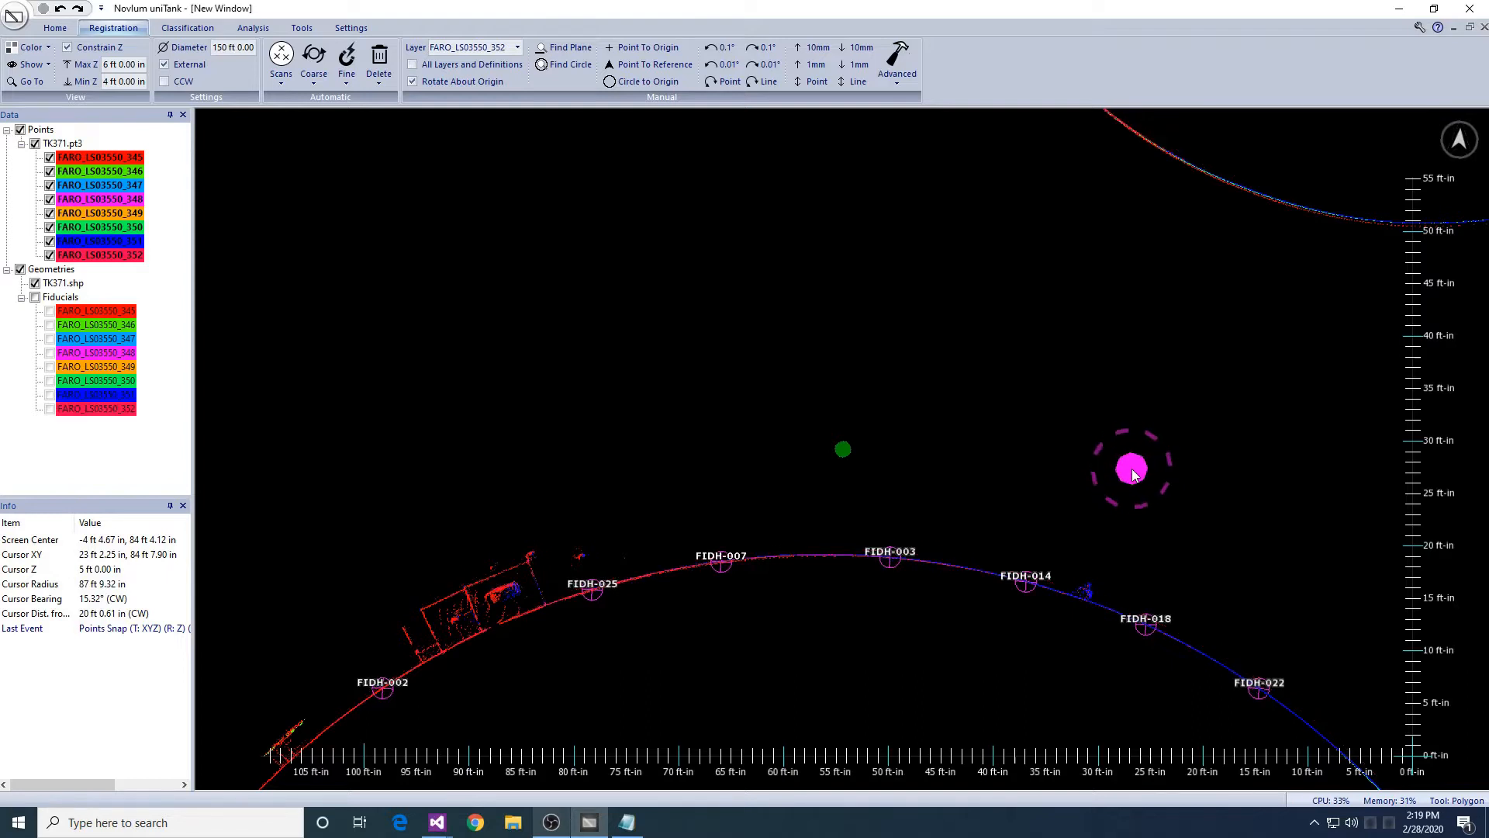
{"action": "scroll", "coordinate": [1133, 475], "scroll_direction": "down", "scroll_amount": 3}
{"action": "middle_click_drag", "start_coordinate": [1132, 472], "coordinate": [1099, 244]}
{"action": "middle_click_drag", "start_coordinate": [1029, 458], "coordinate": [1171, 396]}
{"action": "scroll", "coordinate": [1114, 429], "scroll_direction": "up", "scroll_amount": 1}
{"action": "left_click", "coordinate": [348, 88]}
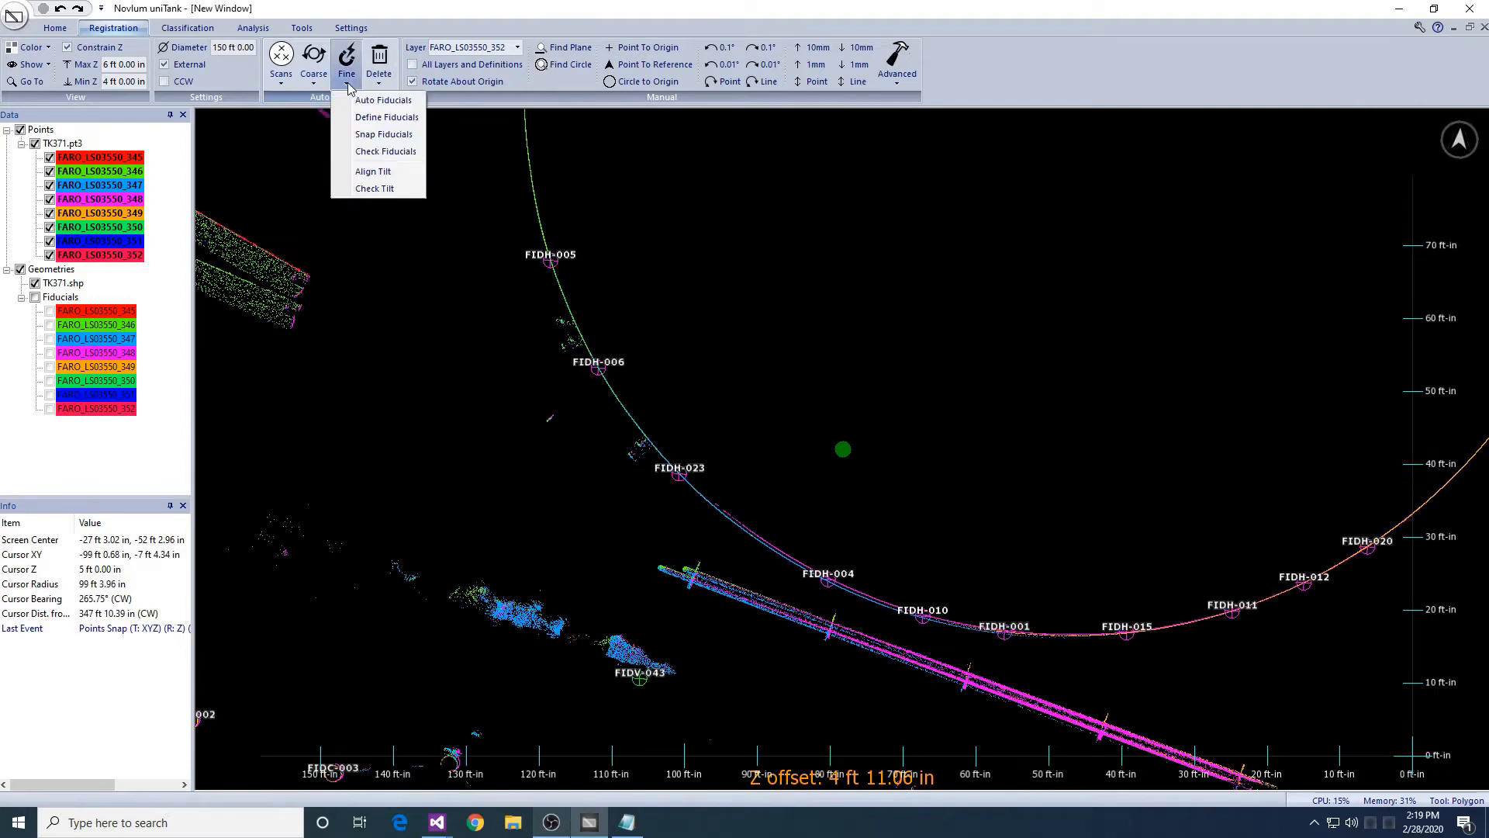
- Snap scans 346–352 to the fiducials, keeping scan 345 as the reference
{"action": "left_click", "coordinate": [384, 134]}
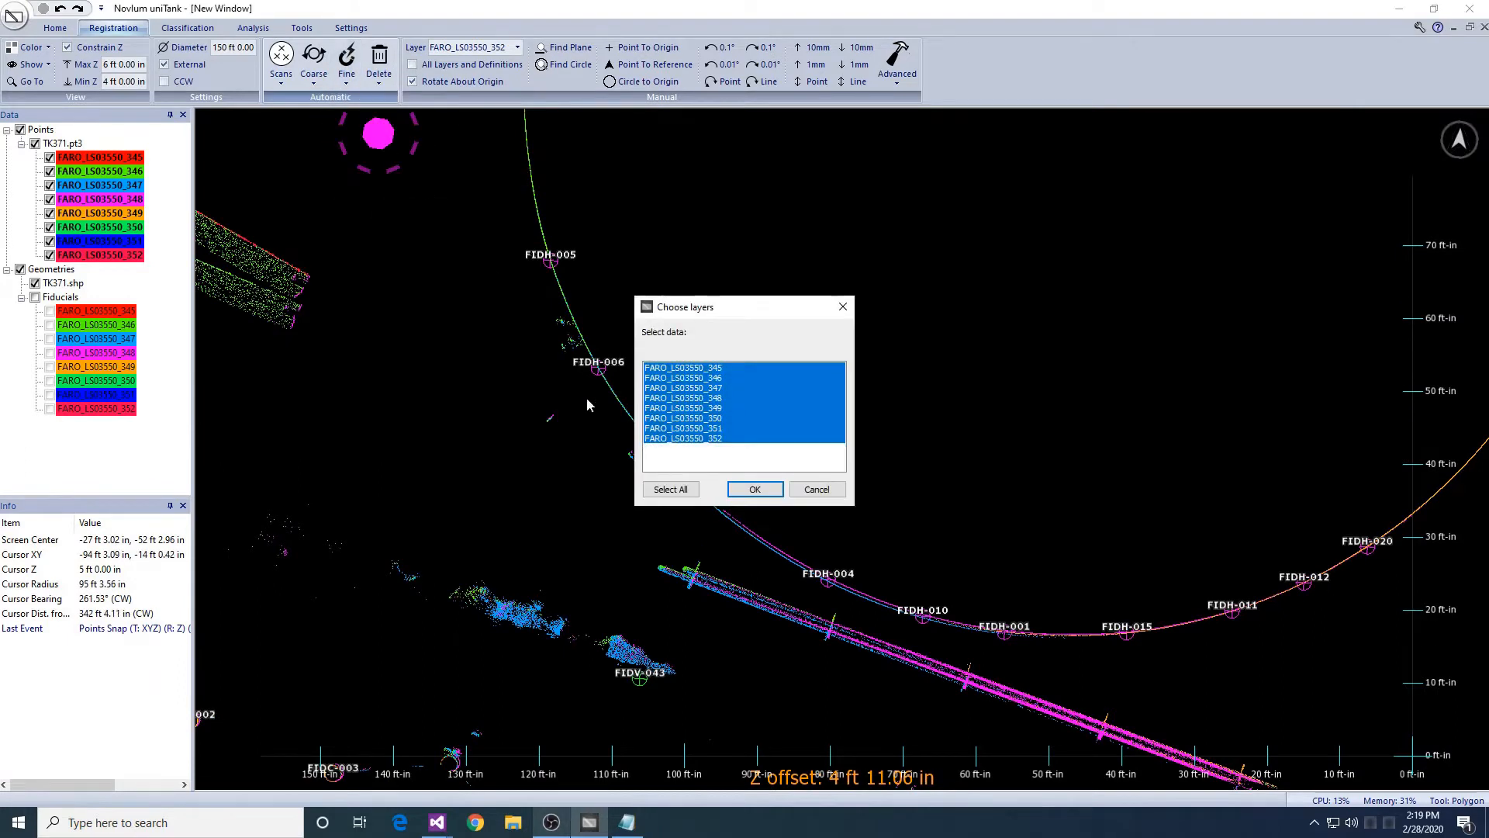
{"action": "left_click", "coordinate": [743, 490]}
{"action": "left_click", "coordinate": [740, 492]}
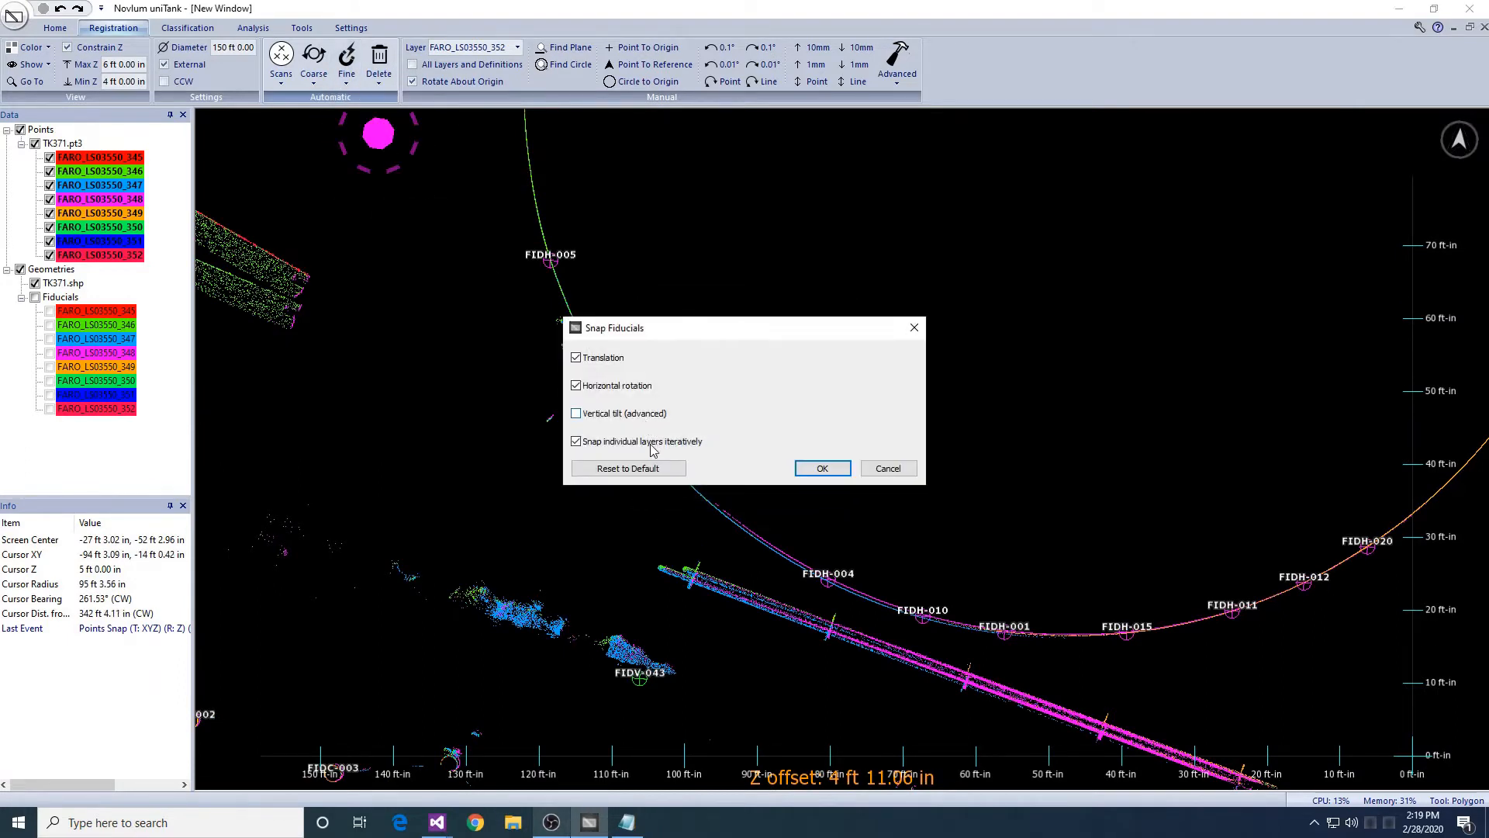
{"action": "left_click", "coordinate": [812, 472]}
- Inspect the shell alignment around the tank, ending near FIDH-023
{"action": "middle_click_drag", "start_coordinate": [1084, 322], "coordinate": [951, 375]}
{"action": "scroll", "coordinate": [951, 376], "scroll_direction": "down", "scroll_amount": 1}
{"action": "right_click_drag", "start_coordinate": [951, 375], "coordinate": [985, 423]}
{"action": "scroll", "coordinate": [987, 427], "scroll_direction": "up", "scroll_amount": 1}
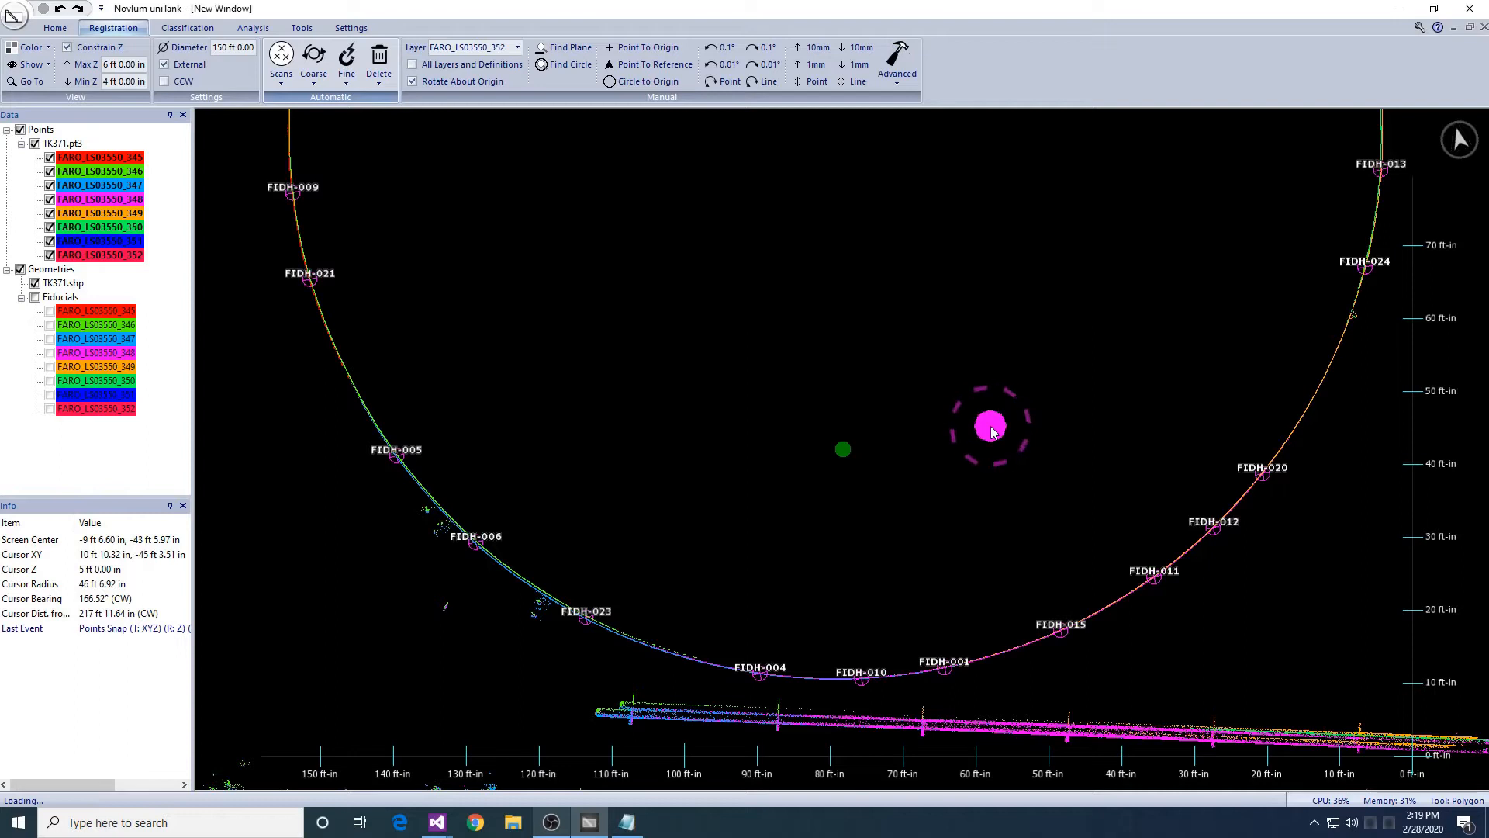
{"action": "scroll", "coordinate": [991, 427], "scroll_direction": "down", "scroll_amount": 1}
{"action": "middle_click_drag", "start_coordinate": [920, 249], "coordinate": [965, 281]}
{"action": "middle_click_drag", "start_coordinate": [730, 698], "coordinate": [744, 412]}
{"action": "scroll", "coordinate": [745, 412], "scroll_direction": "up", "scroll_amount": 4}
{"action": "middle_click_drag", "start_coordinate": [508, 298], "coordinate": [737, 395]}
{"action": "middle_click_drag", "start_coordinate": [713, 312], "coordinate": [752, 450]}
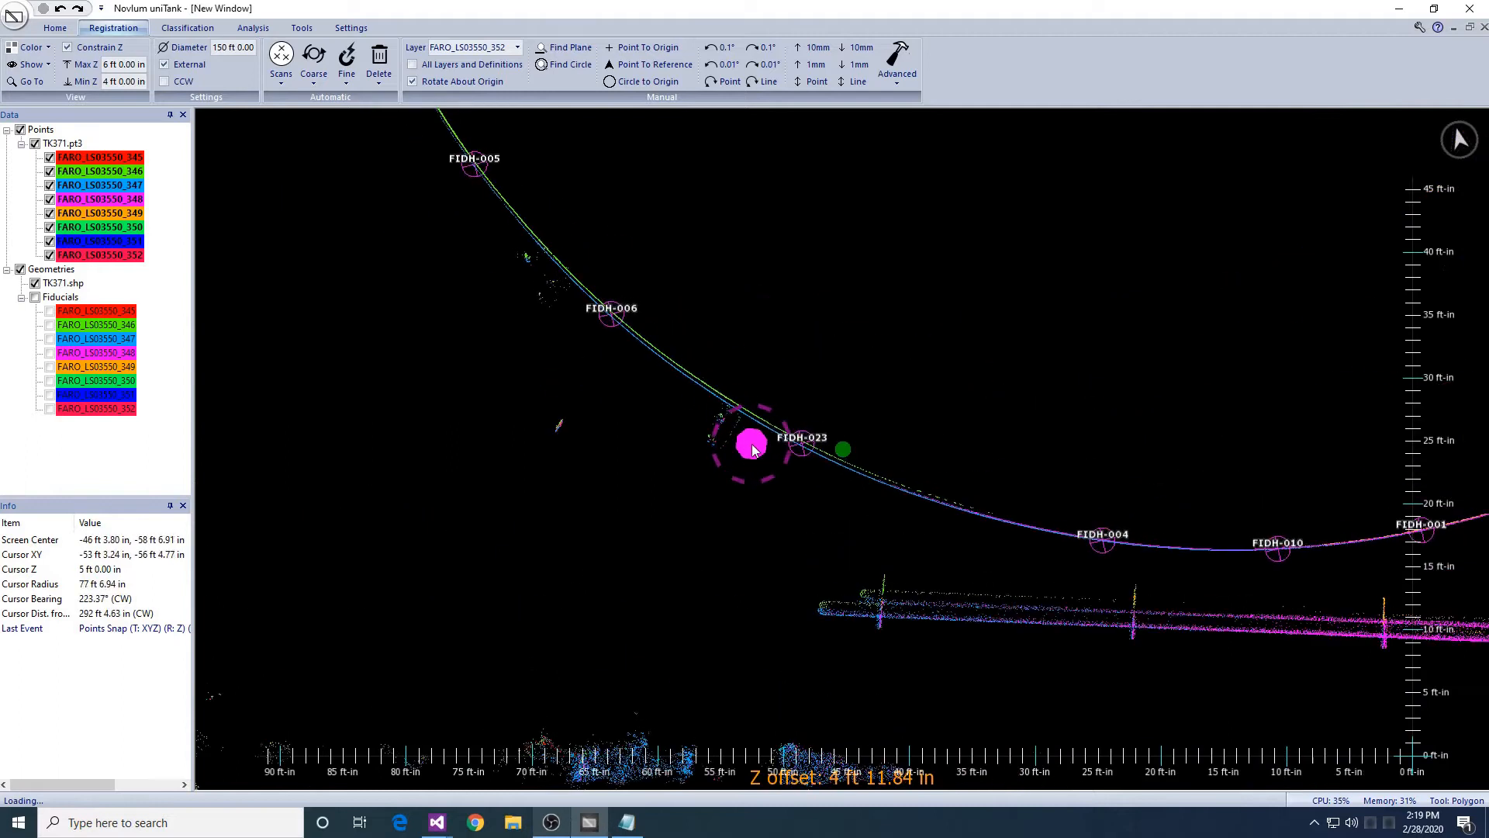
- Run the fiducial snap of layers 346–352 a second time
{"action": "left_click", "coordinate": [347, 74]}
{"action": "left_click", "coordinate": [371, 128]}
{"action": "left_click", "coordinate": [753, 489]}
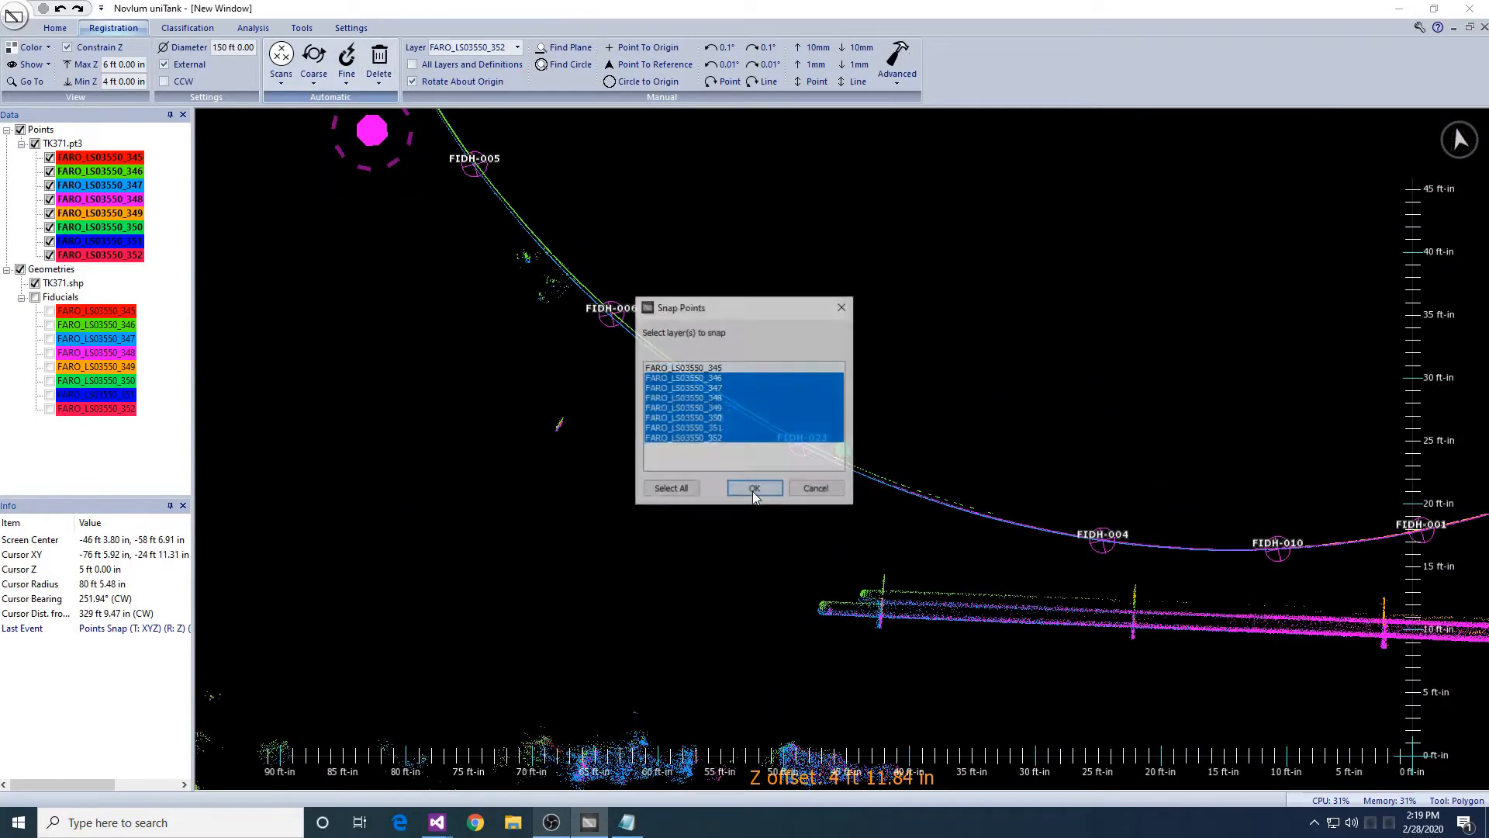
{"action": "left_click", "coordinate": [814, 471]}
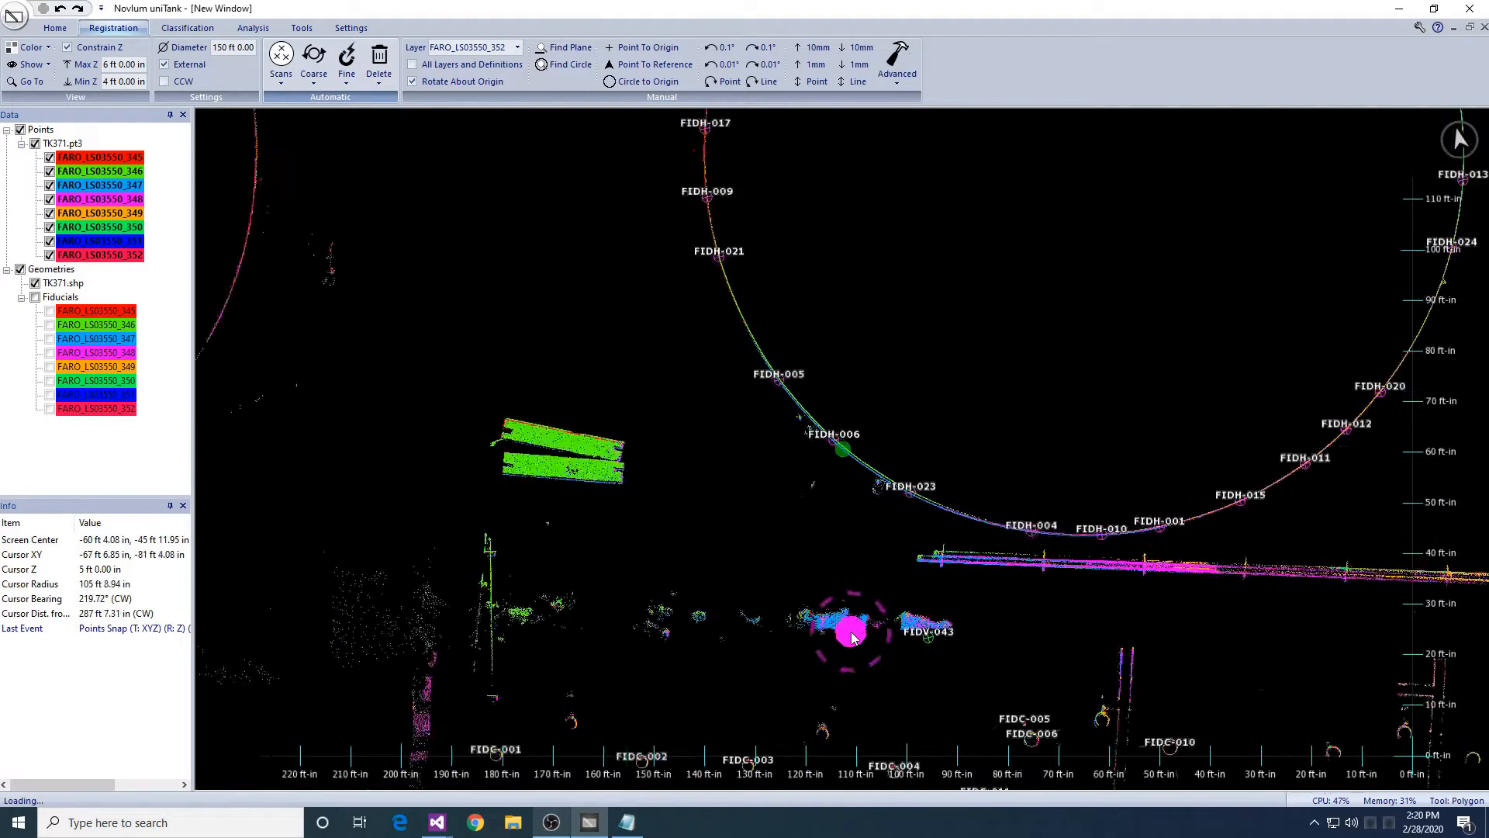
- Centre the view on the FIDC fiducial cluster in the lower tank area
{"action": "scroll", "coordinate": [852, 633], "scroll_direction": "down", "scroll_amount": 2}
{"action": "middle_click_drag", "start_coordinate": [581, 178], "coordinate": [603, 15]}
{"action": "middle_click_drag", "start_coordinate": [759, 708], "coordinate": [732, 592]}
{"action": "scroll", "coordinate": [737, 592], "scroll_direction": "up", "scroll_amount": 4}
{"action": "middle_click_drag", "start_coordinate": [779, 708], "coordinate": [768, 468]}
{"action": "scroll", "coordinate": [782, 509], "scroll_direction": "up", "scroll_amount": 3}
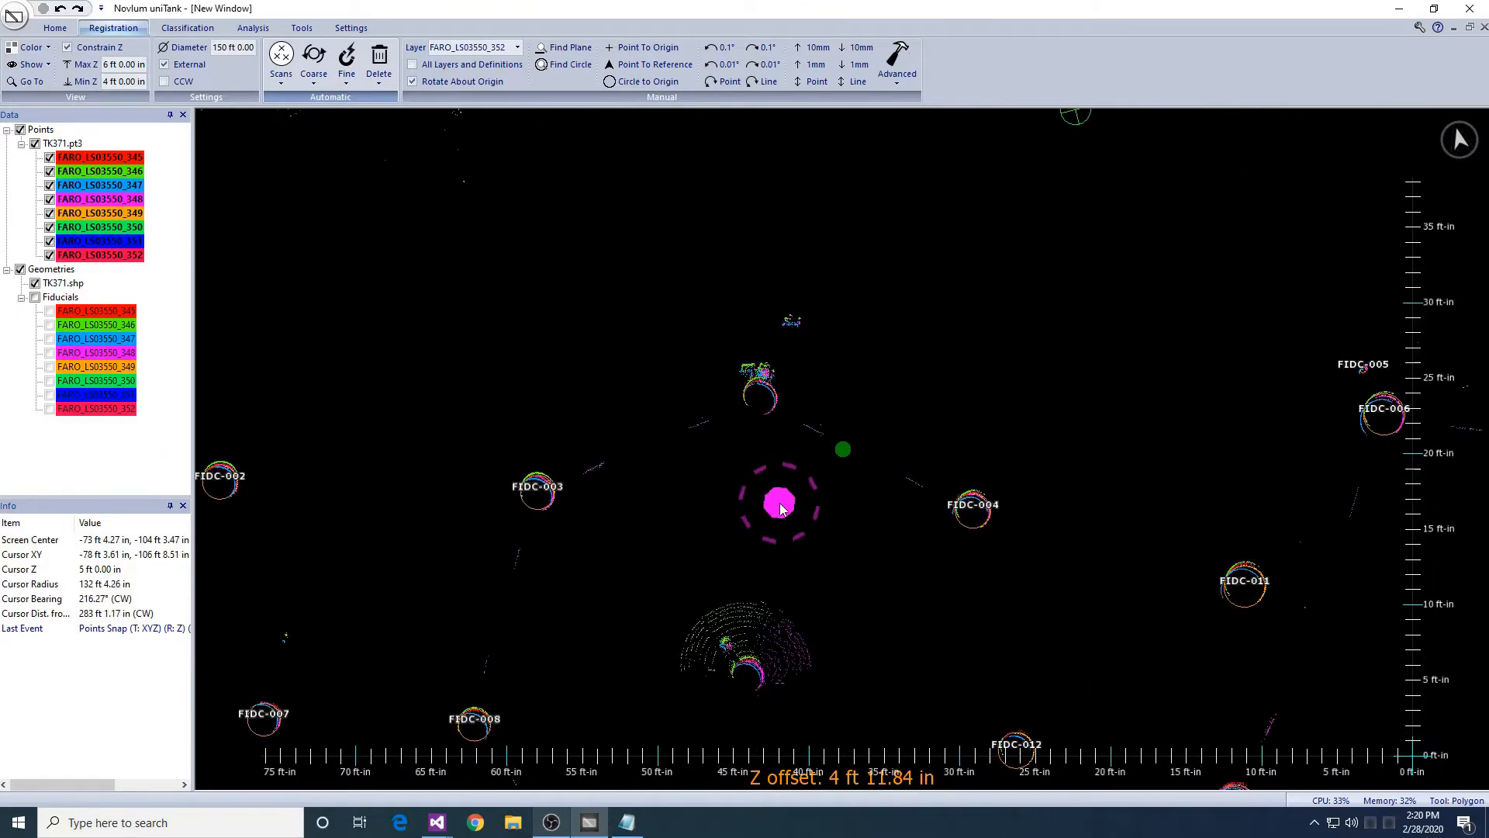
{"action": "middle_click_drag", "start_coordinate": [957, 609], "coordinate": [753, 464]}
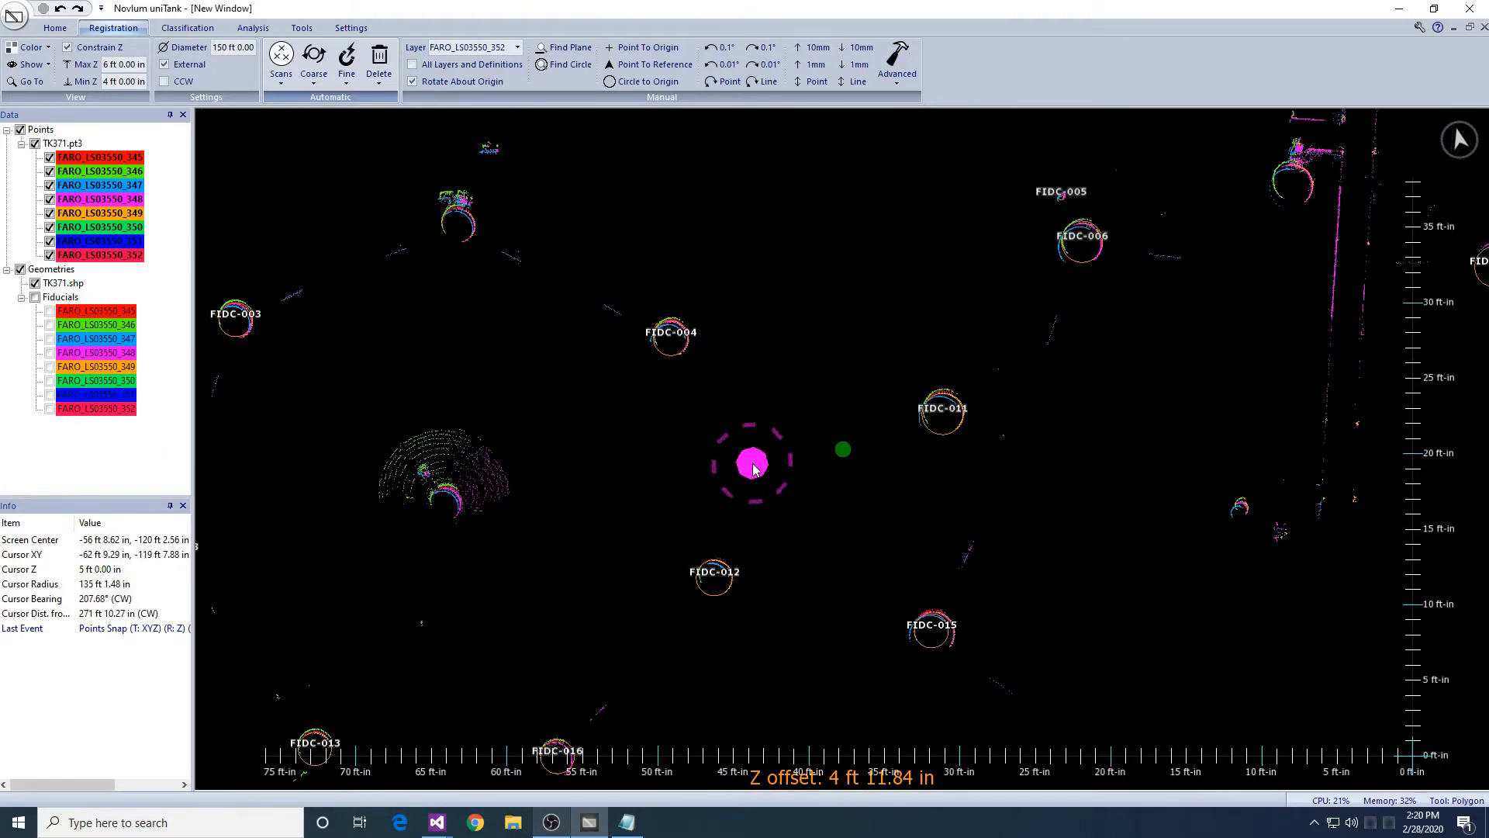
- Snap all eight FARO layers in one non-iterative pass and check FIDC-014
{"action": "left_click", "coordinate": [347, 78]}
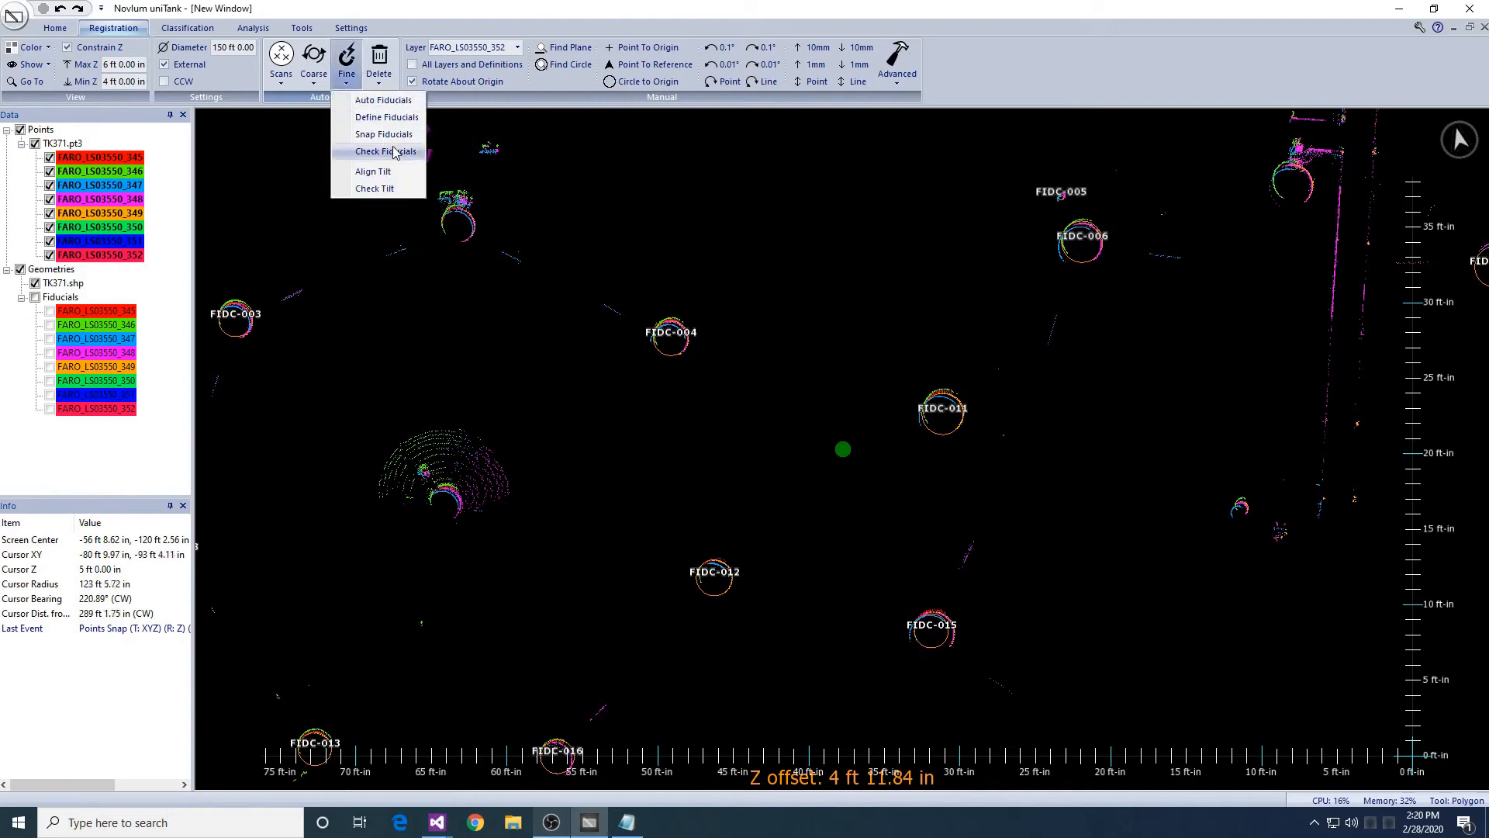
{"action": "left_click", "coordinate": [386, 135]}
{"action": "left_click", "coordinate": [736, 487]}
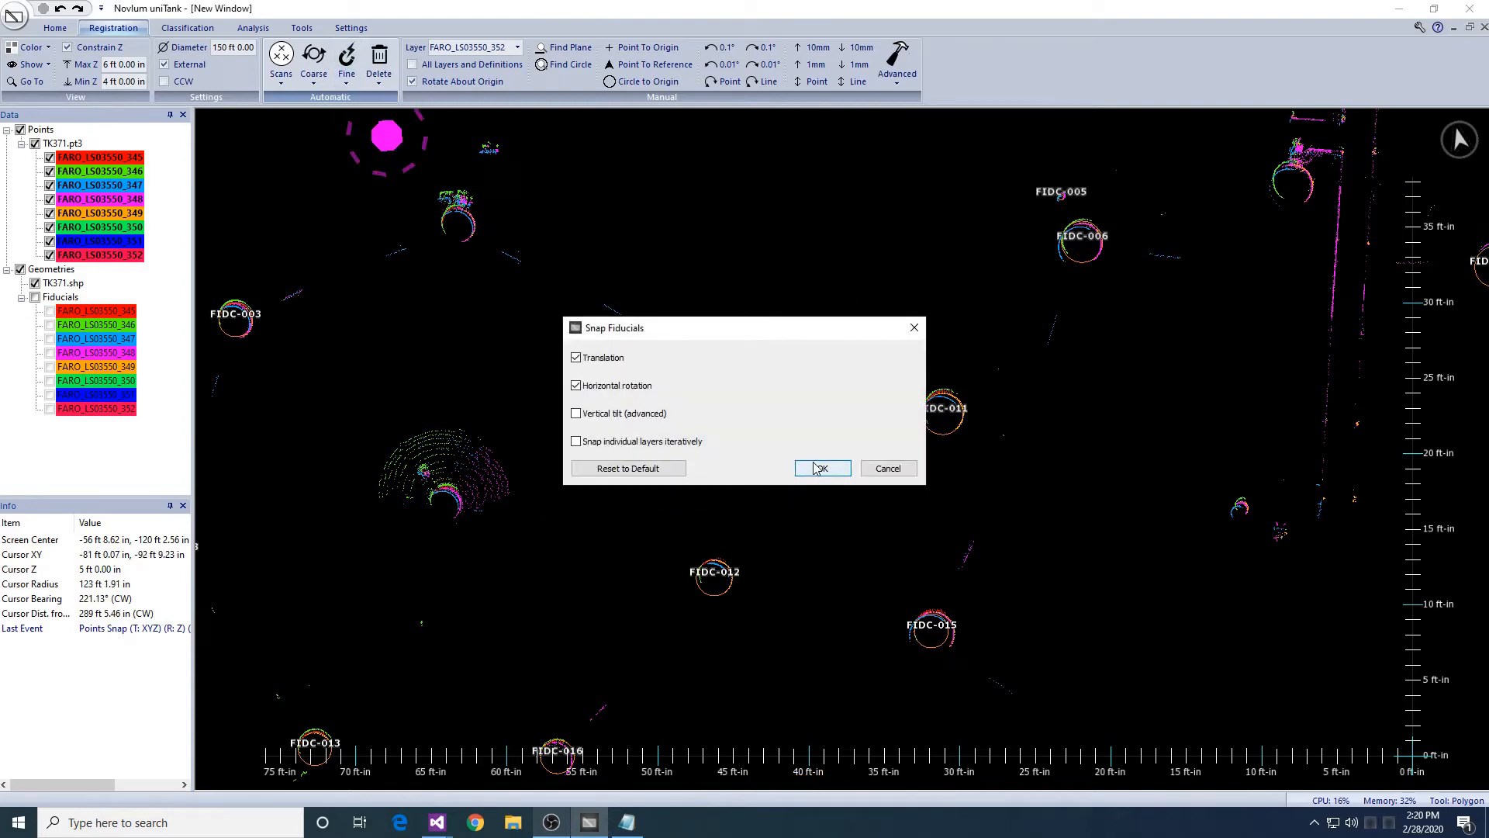
{"action": "left_click", "coordinate": [819, 468]}
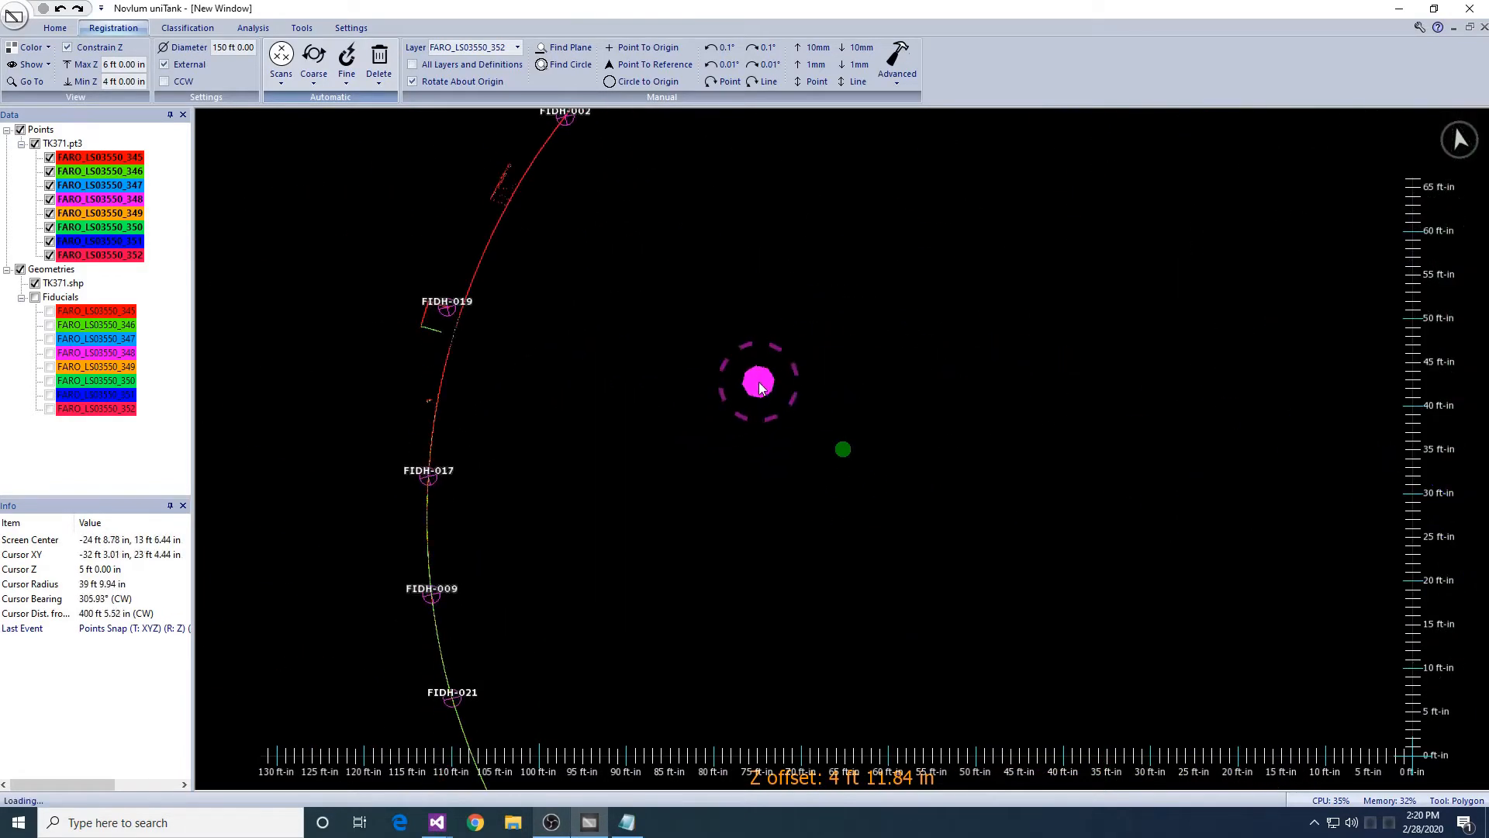
{"action": "middle_click_drag", "start_coordinate": [741, 320], "coordinate": [767, 534]}
{"action": "scroll", "coordinate": [767, 534], "scroll_direction": "up", "scroll_amount": 4}
{"action": "middle_click_drag", "start_coordinate": [698, 475], "coordinate": [811, 572]}
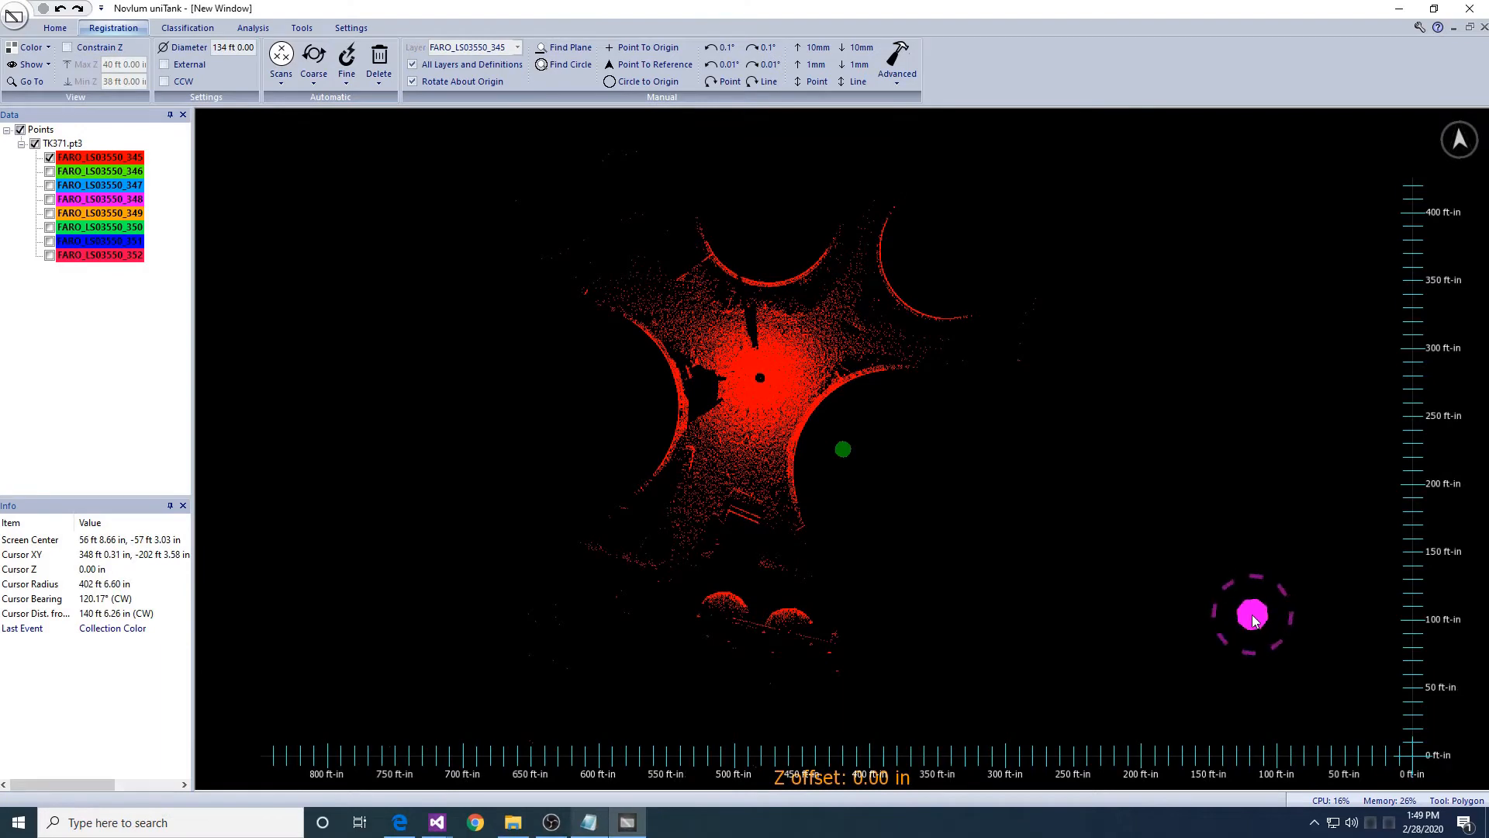
- Draw a circle across the tank's diameter in a tilted side view
{"action": "scroll", "coordinate": [1070, 621], "scroll_direction": "up", "scroll_amount": 3}
{"action": "middle_click_drag", "start_coordinate": [1076, 649], "coordinate": [1128, 671]}
{"action": "key", "text": "c"}
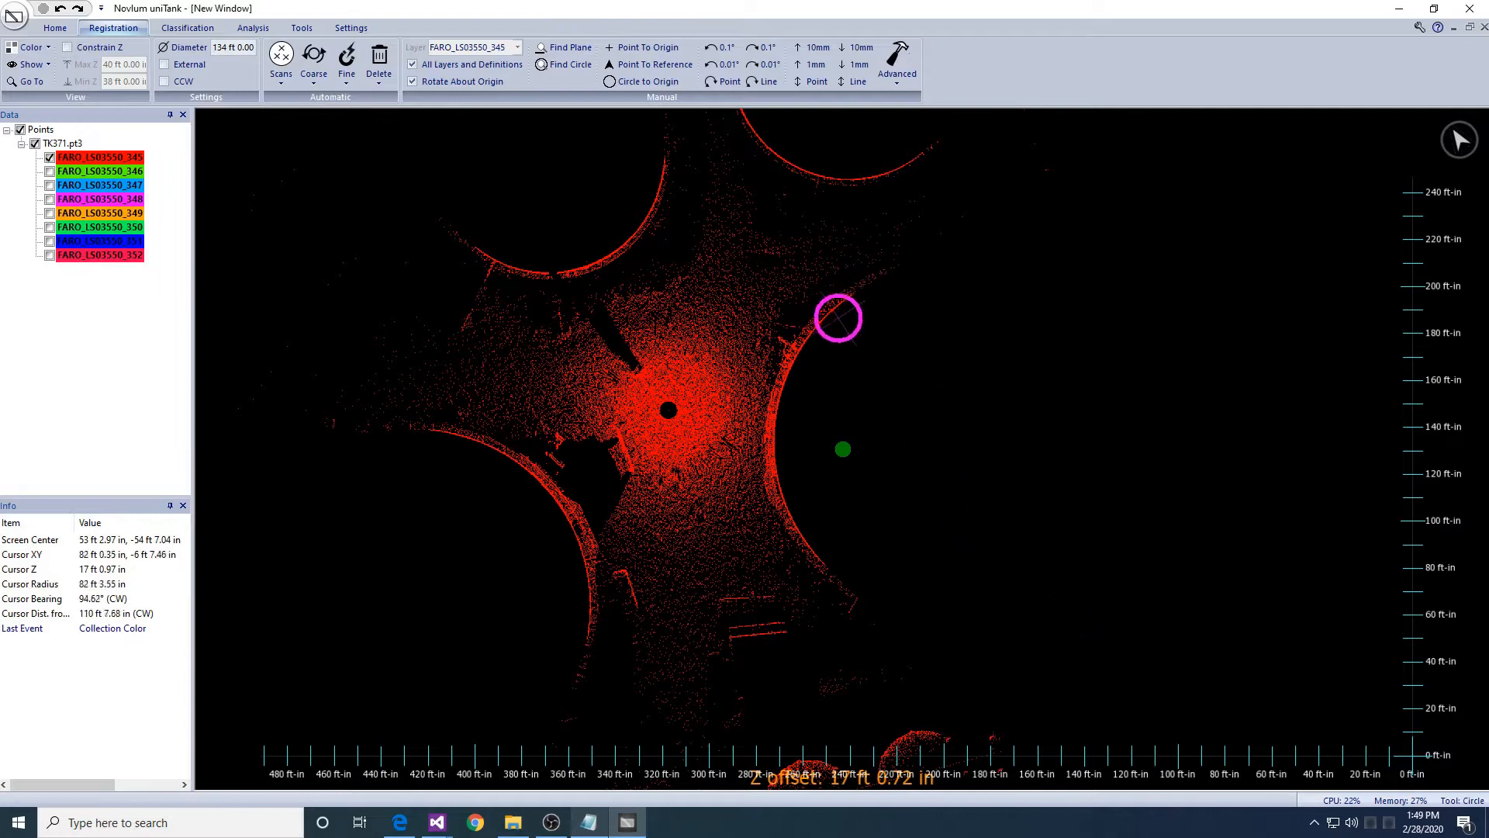
{"action": "mouse_move", "coordinate": [834, 307]}
{"action": "left_mouse_down"}
{"action": "mouse_move", "coordinate": [1114, 556]}
{"action": "mouse_move", "coordinate": [1107, 575]}
{"action": "mouse_move", "coordinate": [1072, 571]}
{"action": "left_mouse_up"}
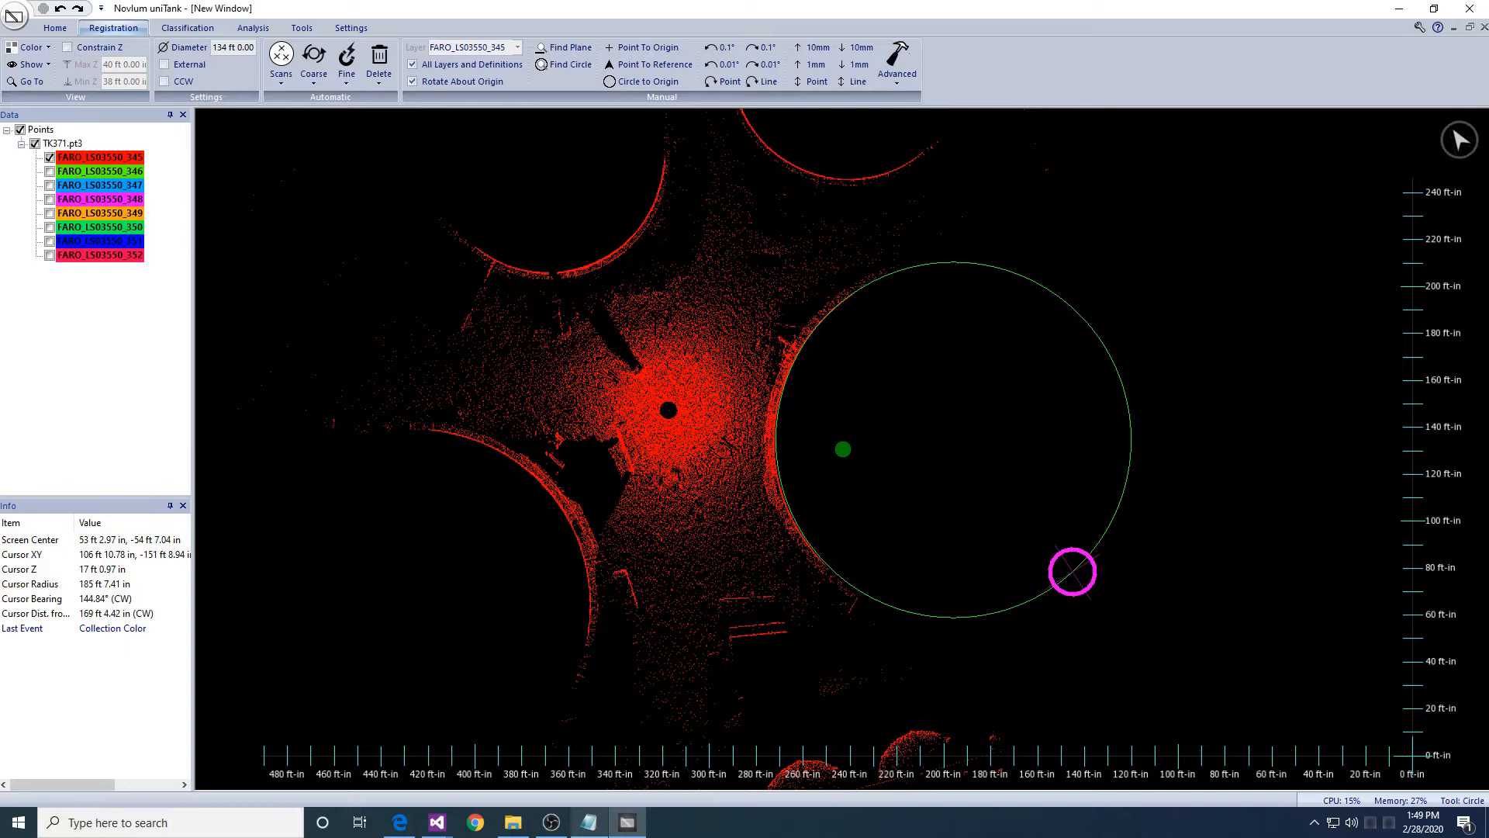
{"action": "middle_click_drag", "start_coordinate": [1055, 529], "coordinate": [1027, 538]}
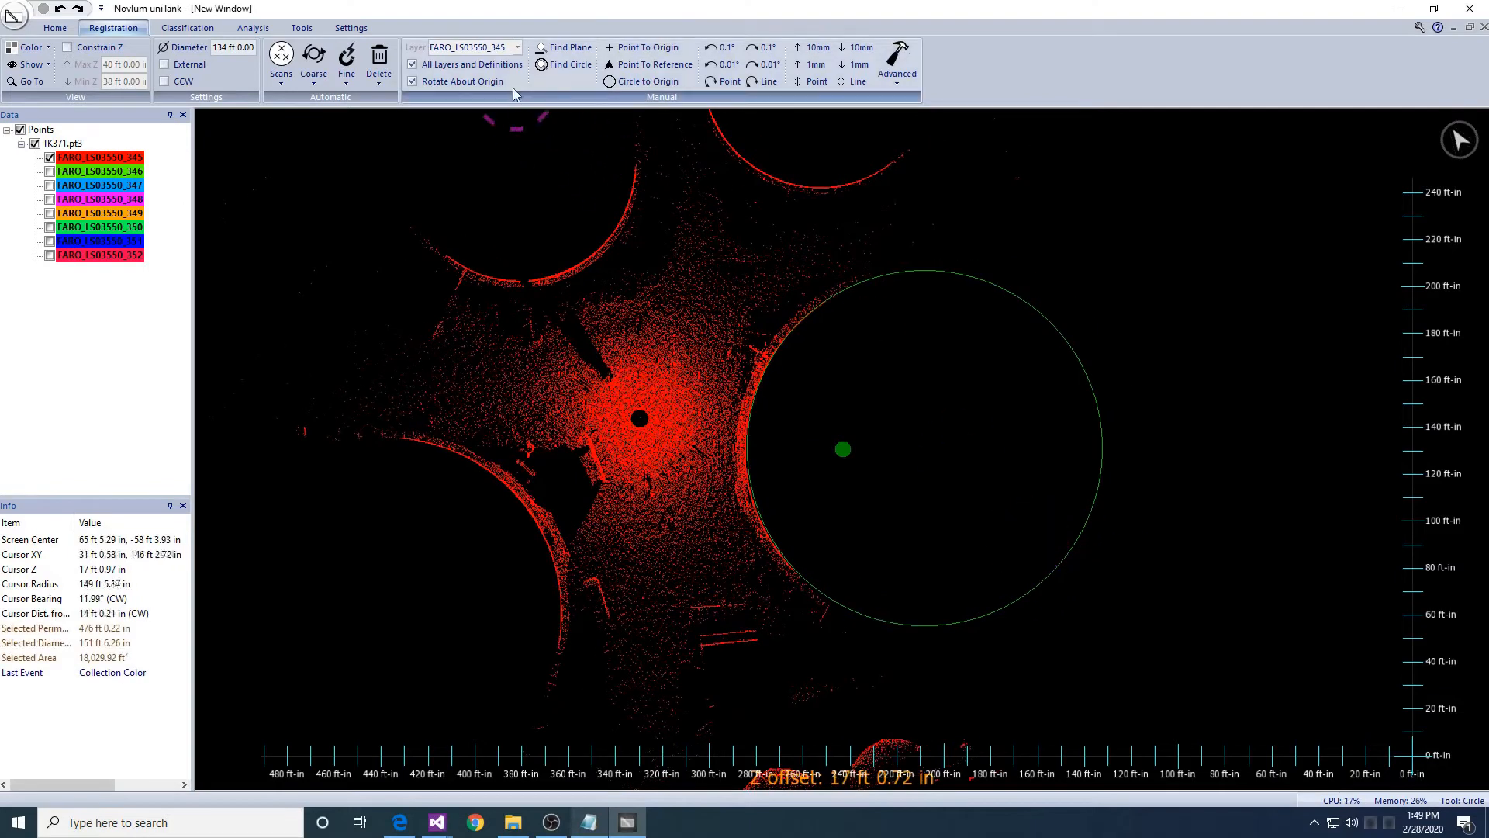
- Fit the circle to the shell, move its centre to the origin, and load FARO_LS03550_346
{"action": "left_click", "coordinate": [574, 64]}
{"action": "key", "text": "Return"}
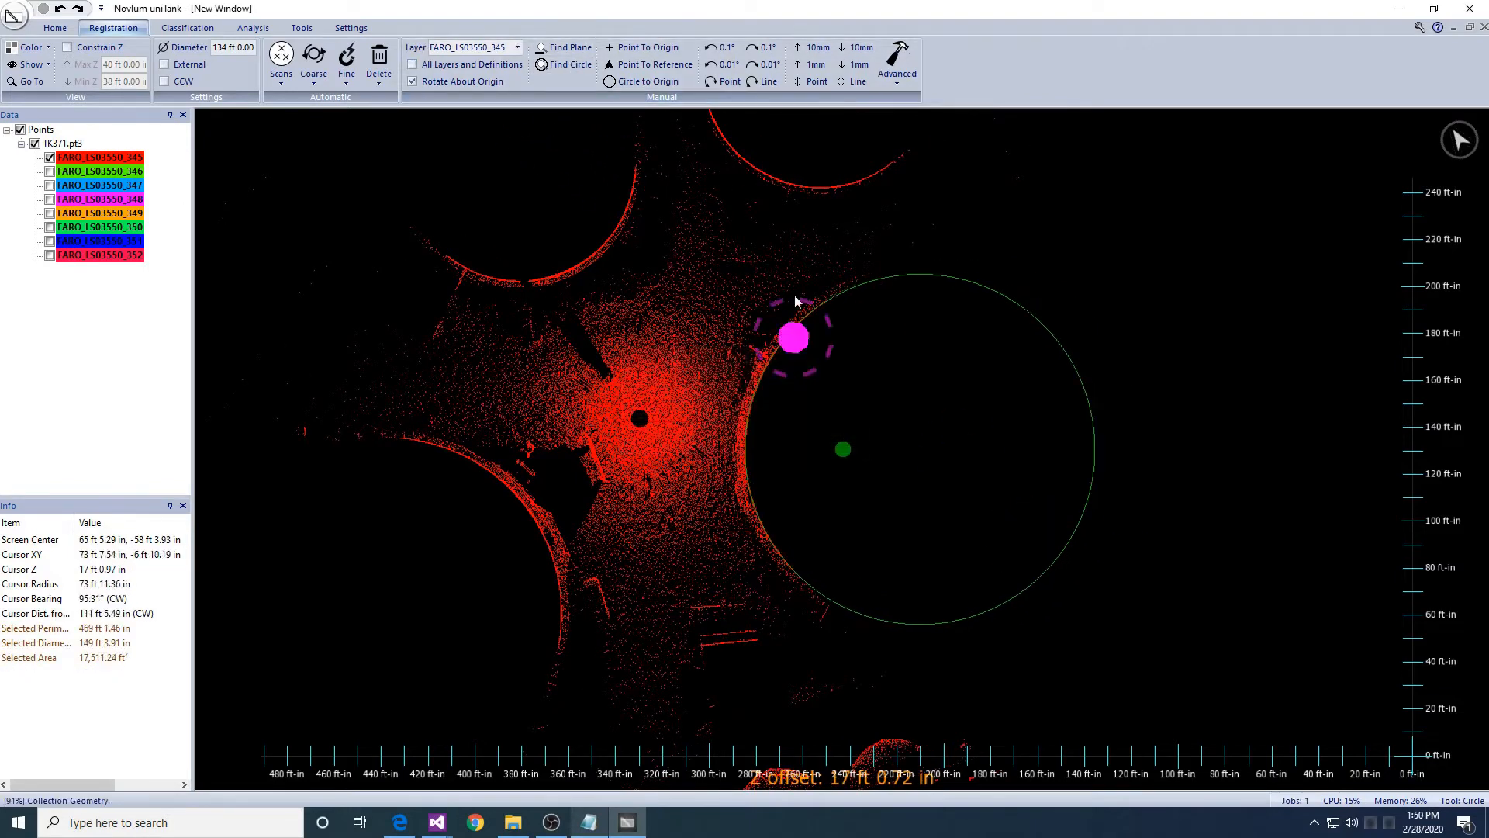
{"action": "left_click", "coordinate": [648, 81]}
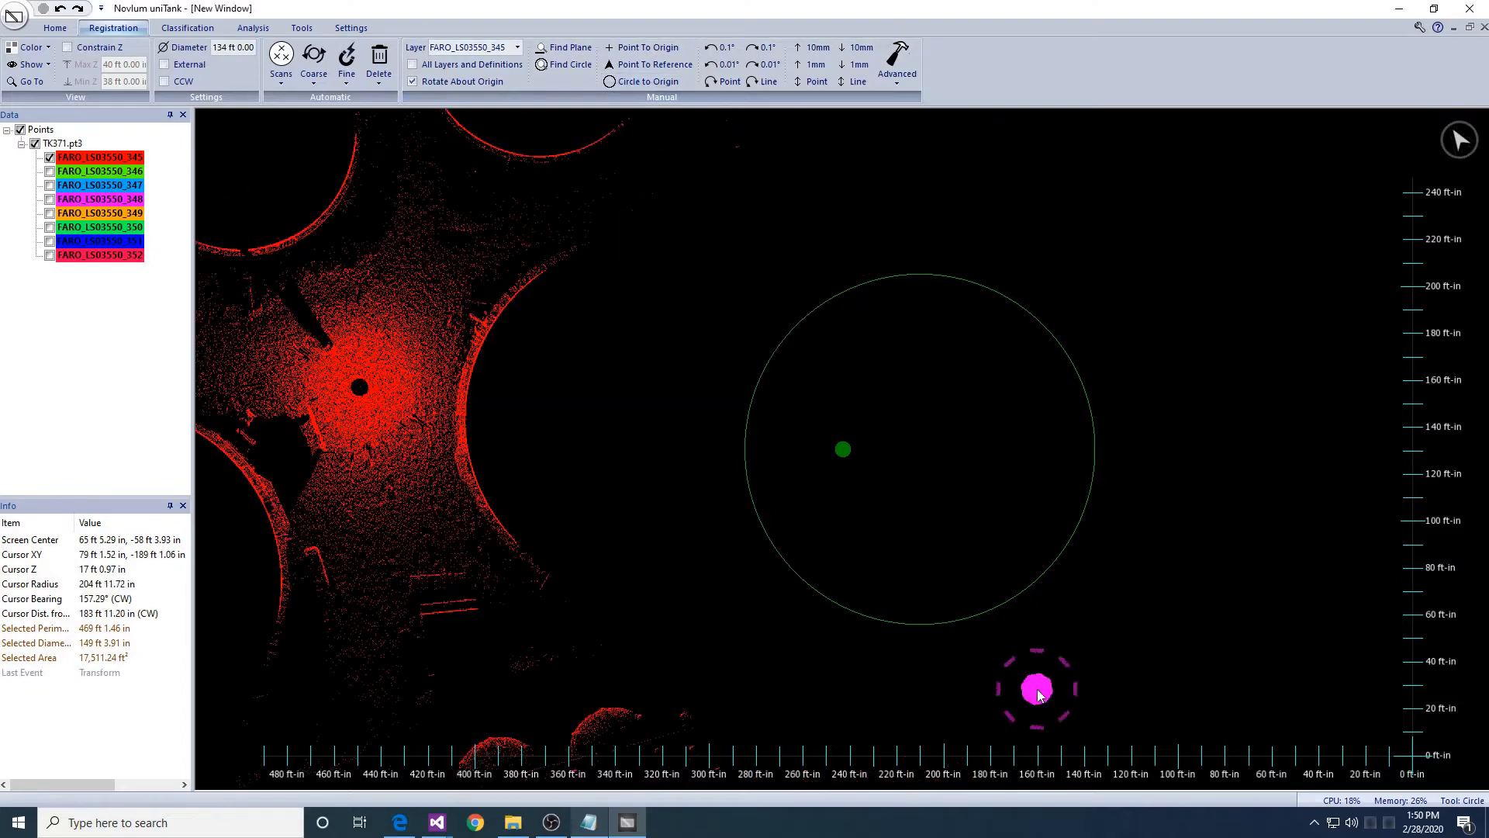
{"action": "key", "text": "Escape"}
{"action": "middle_click_drag", "start_coordinate": [544, 491], "coordinate": [651, 538]}
{"action": "left_click", "coordinate": [49, 172]}
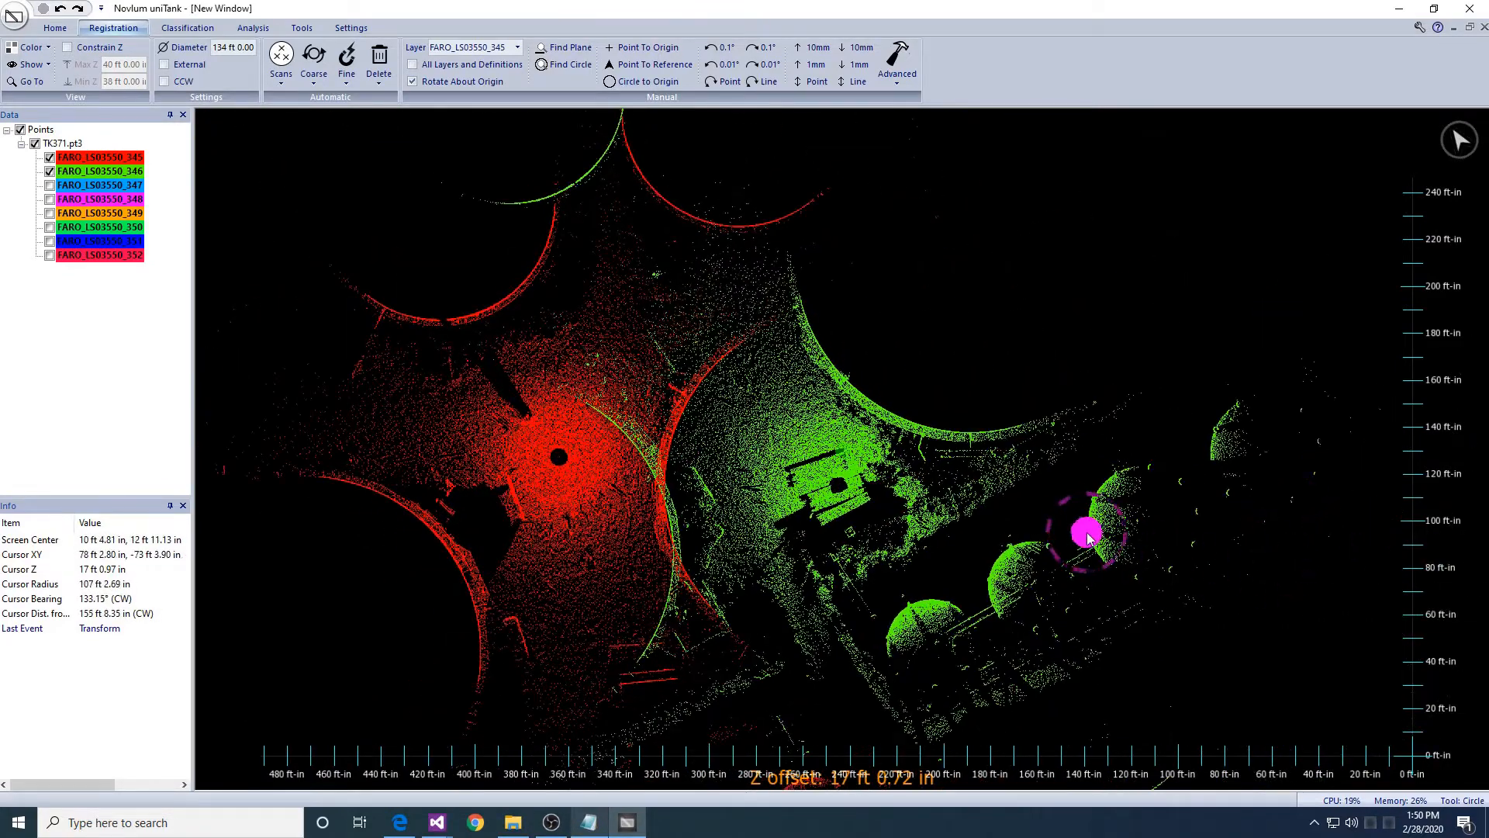
- Move and rotate layer FARO_LS03550_346 so its tank shell overlaps the red scan 345
{"action": "left_click", "coordinate": [517, 47]}
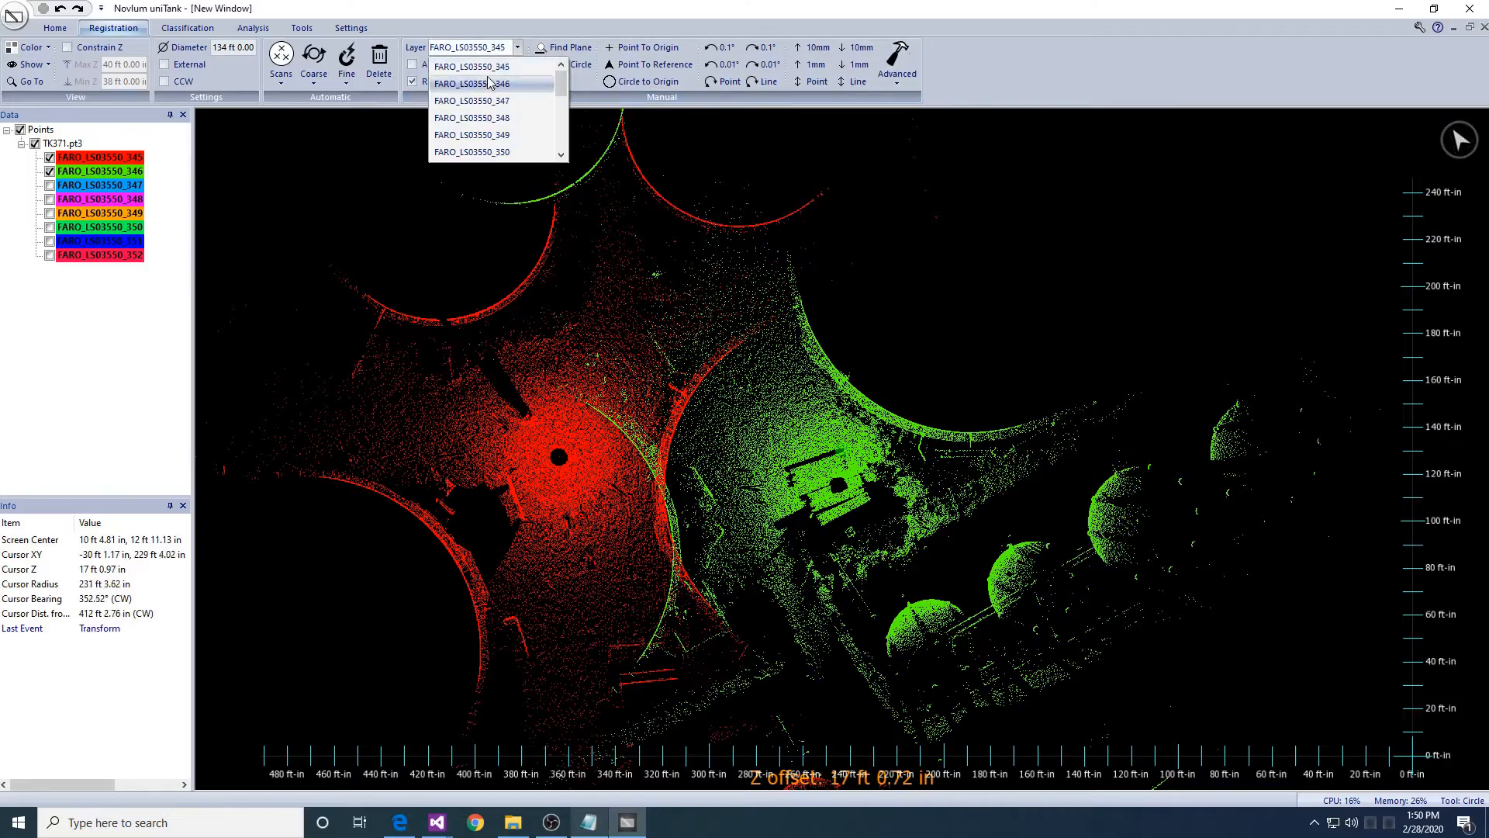
{"action": "left_click", "coordinate": [465, 76]}
{"action": "middle_click_drag", "start_coordinate": [972, 427], "coordinate": [954, 342]}
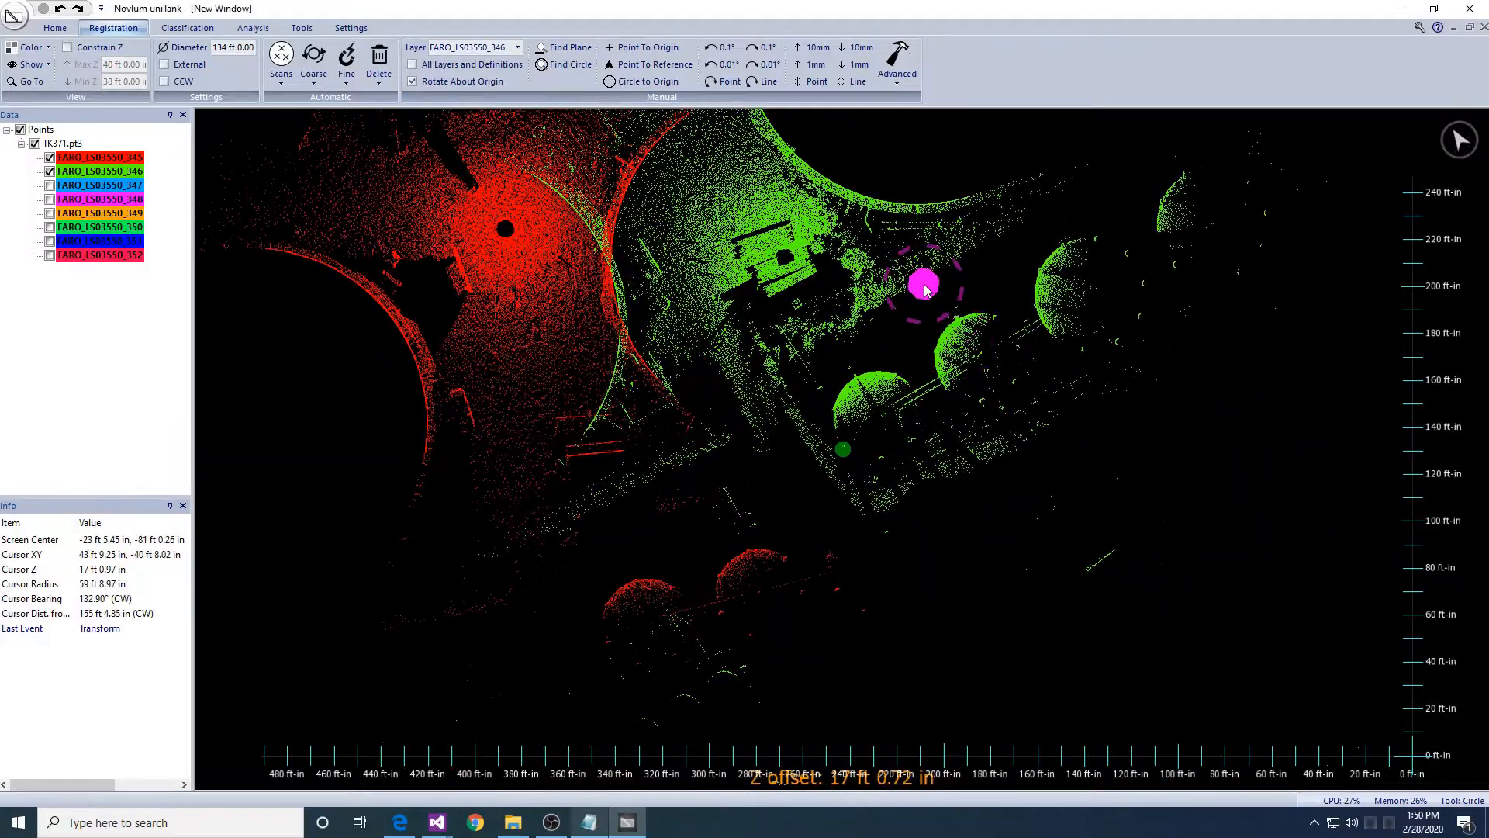
{"action": "left_click_drag", "start_coordinate": [906, 237], "coordinate": [735, 392]}
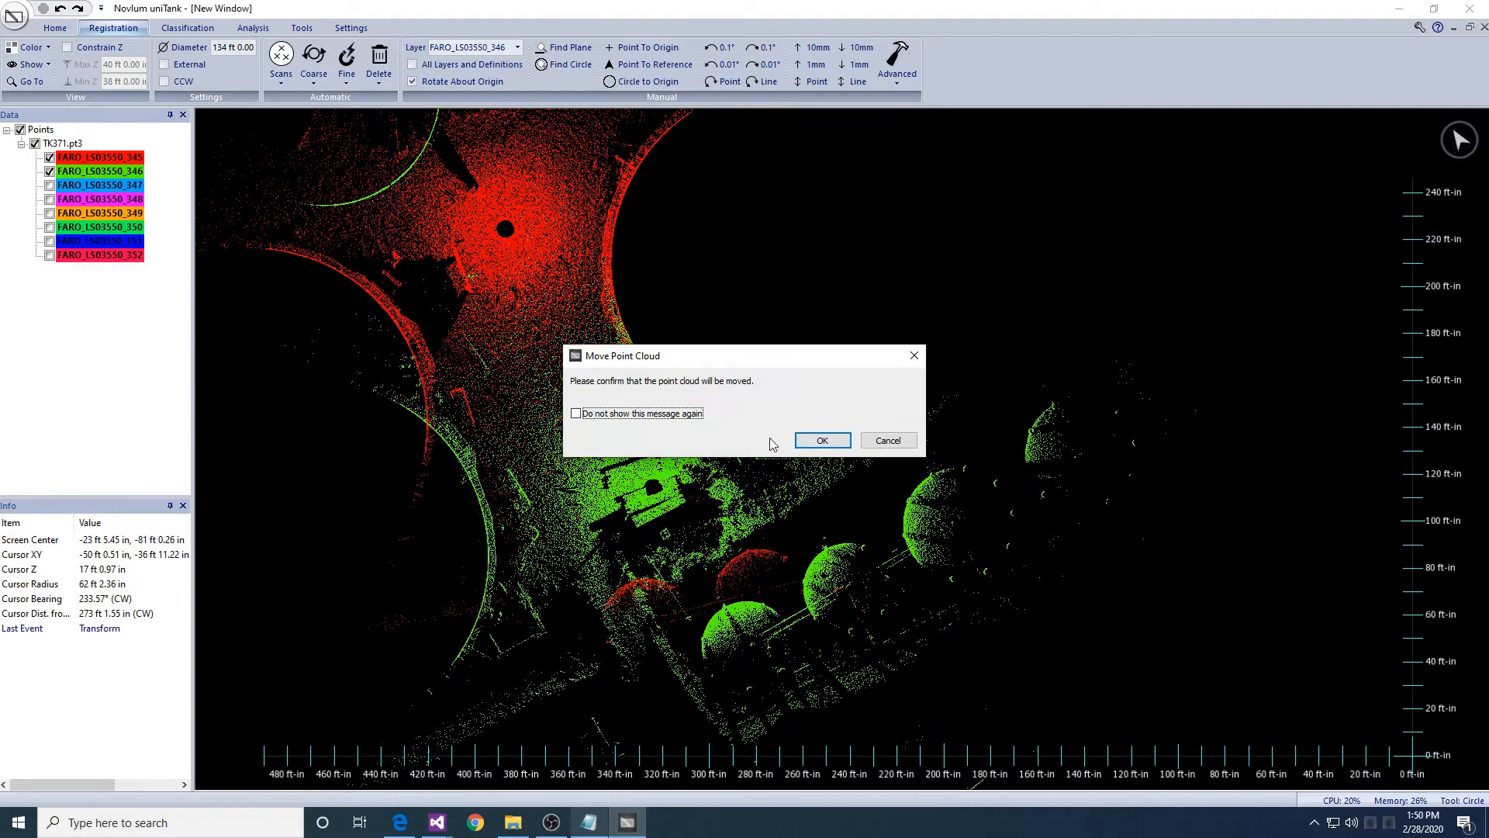
{"action": "left_click", "coordinate": [823, 440]}
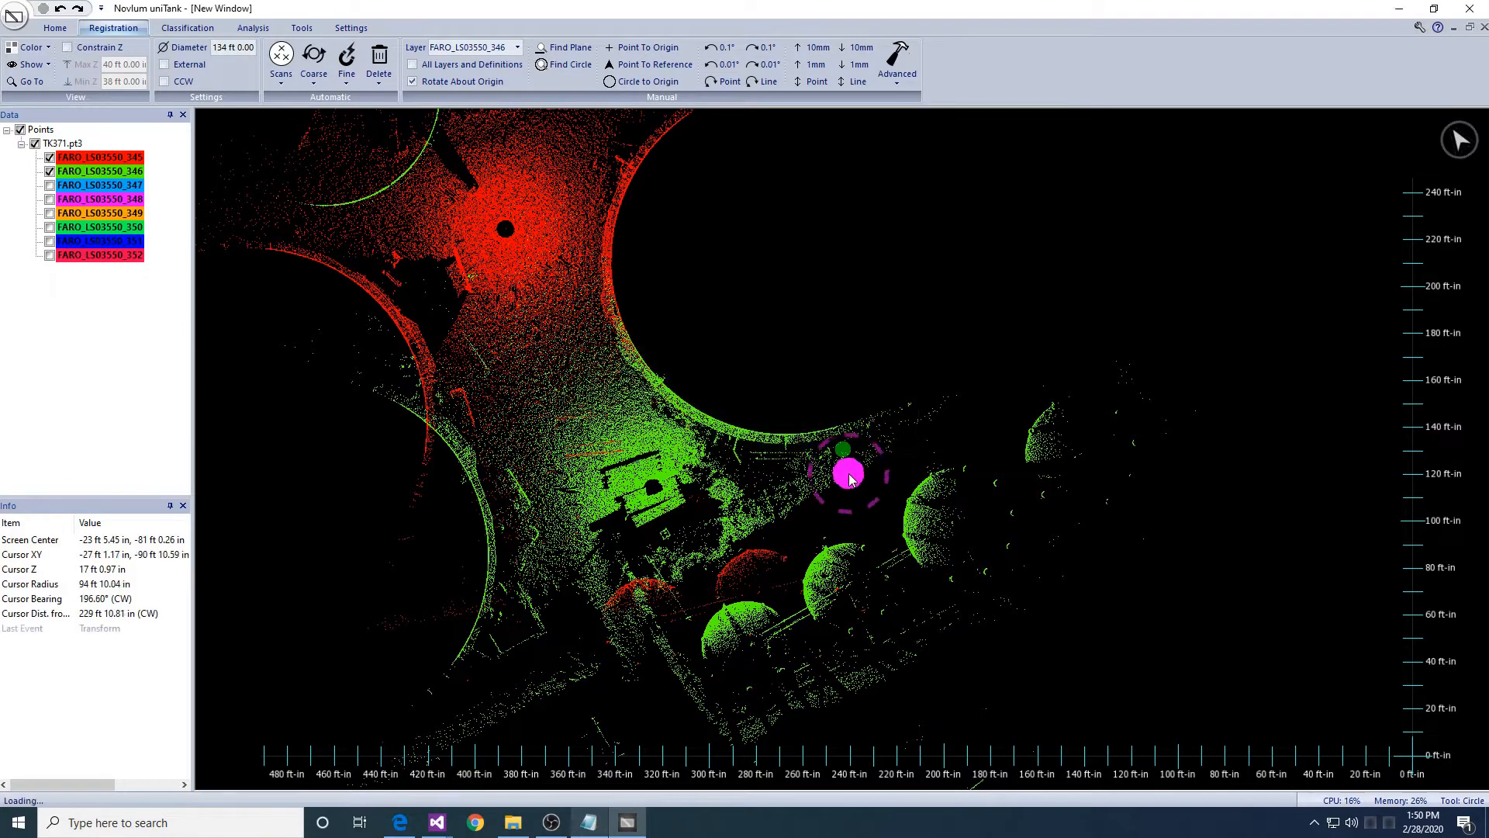
{"action": "left_click_drag", "start_coordinate": [827, 495], "coordinate": [851, 514]}
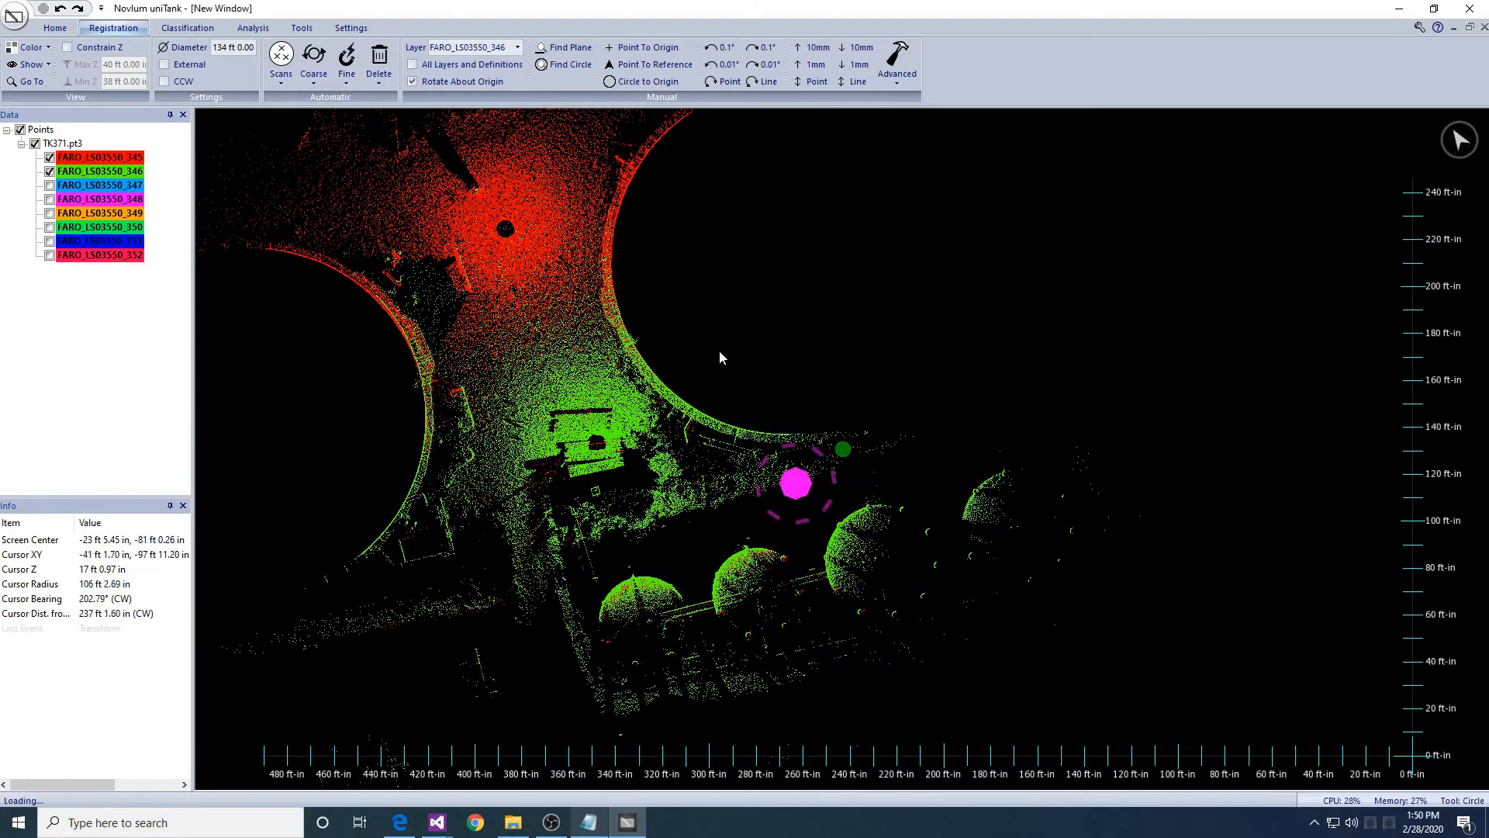
{"action": "middle_click_drag", "start_coordinate": [677, 256], "coordinate": [716, 339]}
- Constrain Z to a 5–6 ft height slice
{"action": "left_click", "coordinate": [97, 47]}
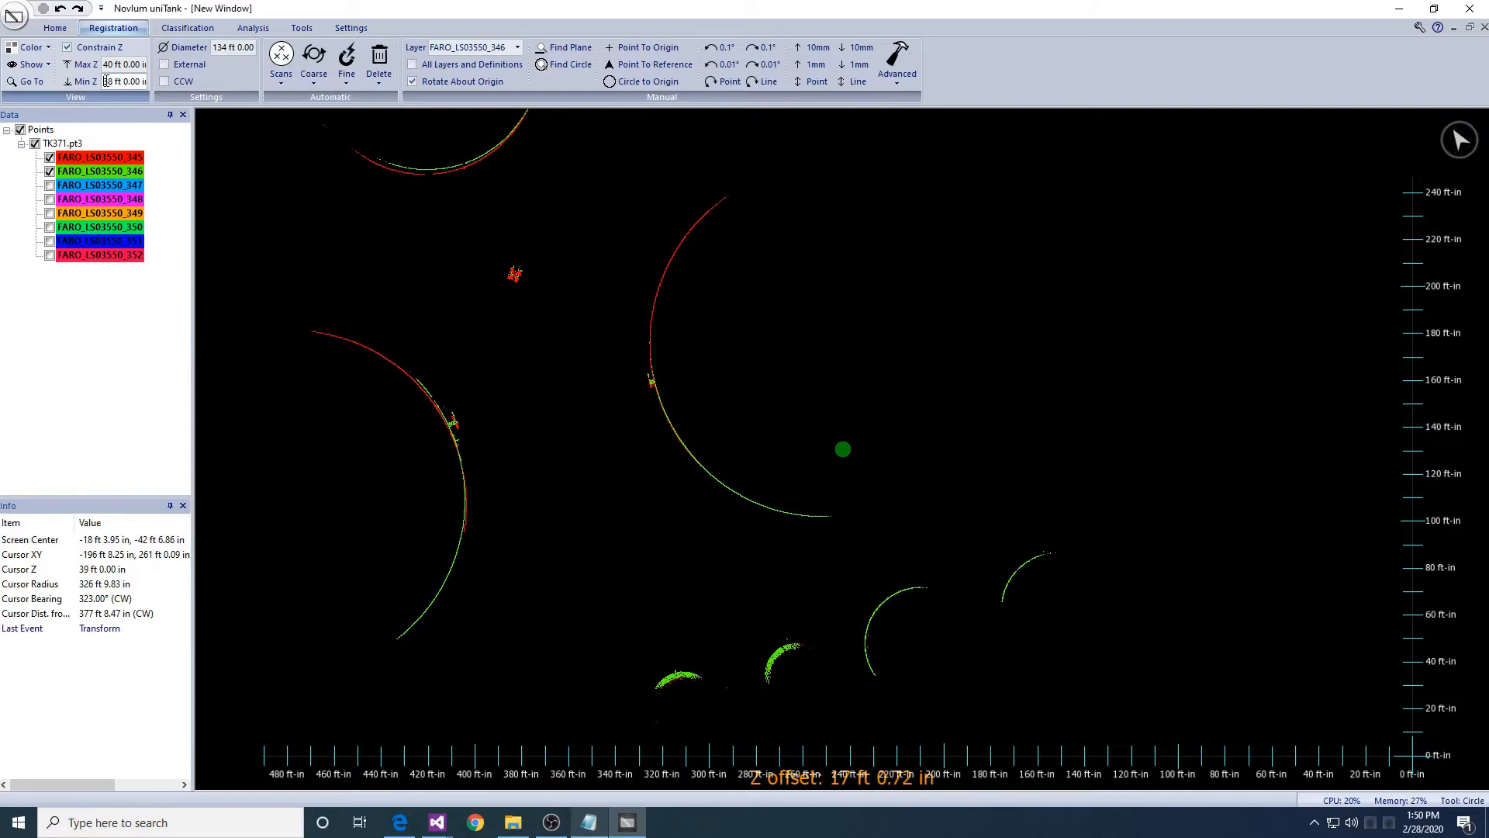
{"action": "left_click", "coordinate": [106, 67]}
{"action": "type", "text": "6"}
{"action": "key", "text": "Return"}
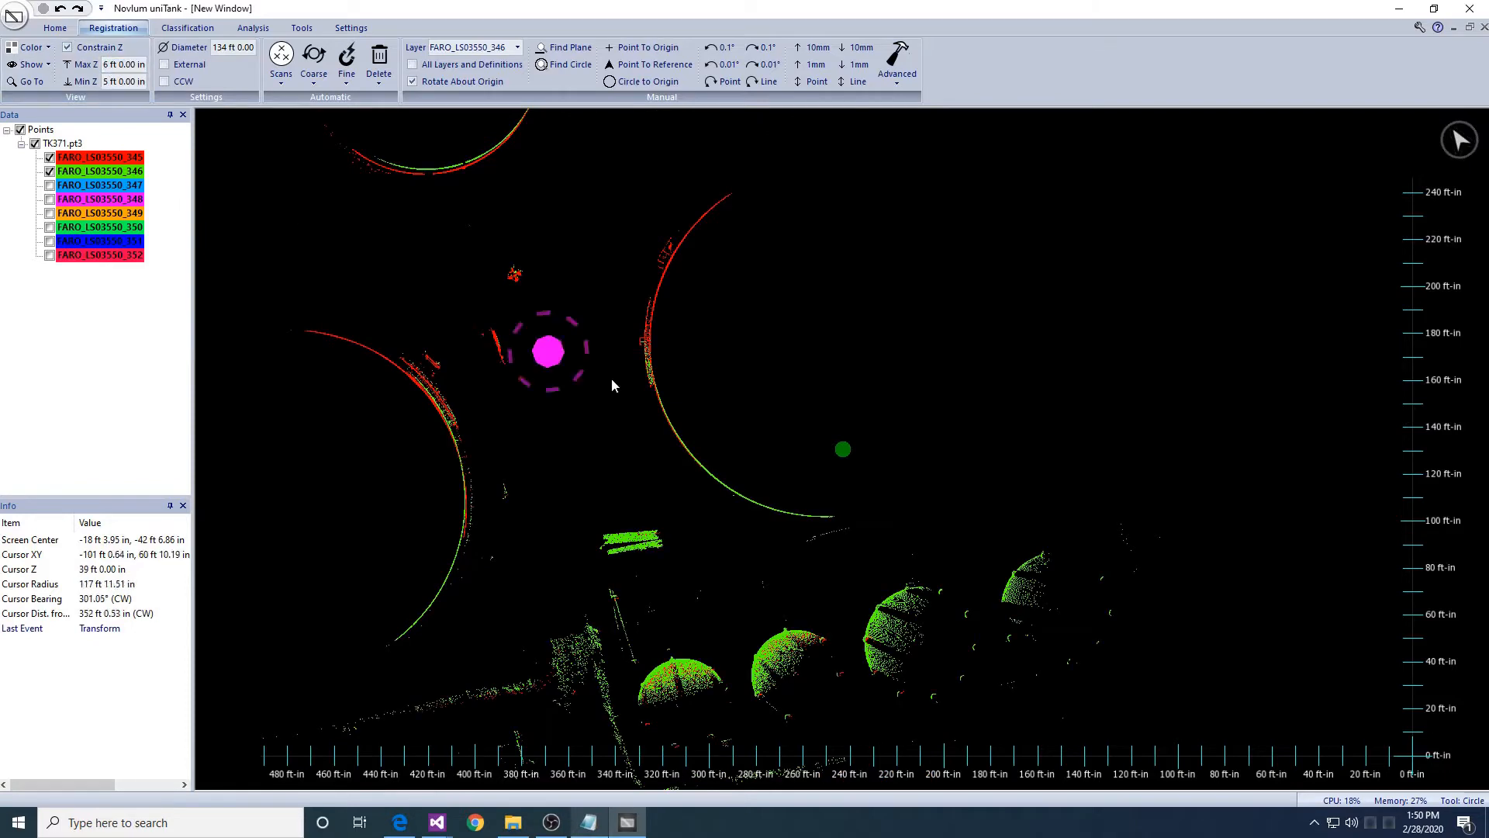
- Rotate the green scan 346 about the origin within the height slice
{"action": "right_click_drag", "start_coordinate": [728, 434], "coordinate": [720, 456]}
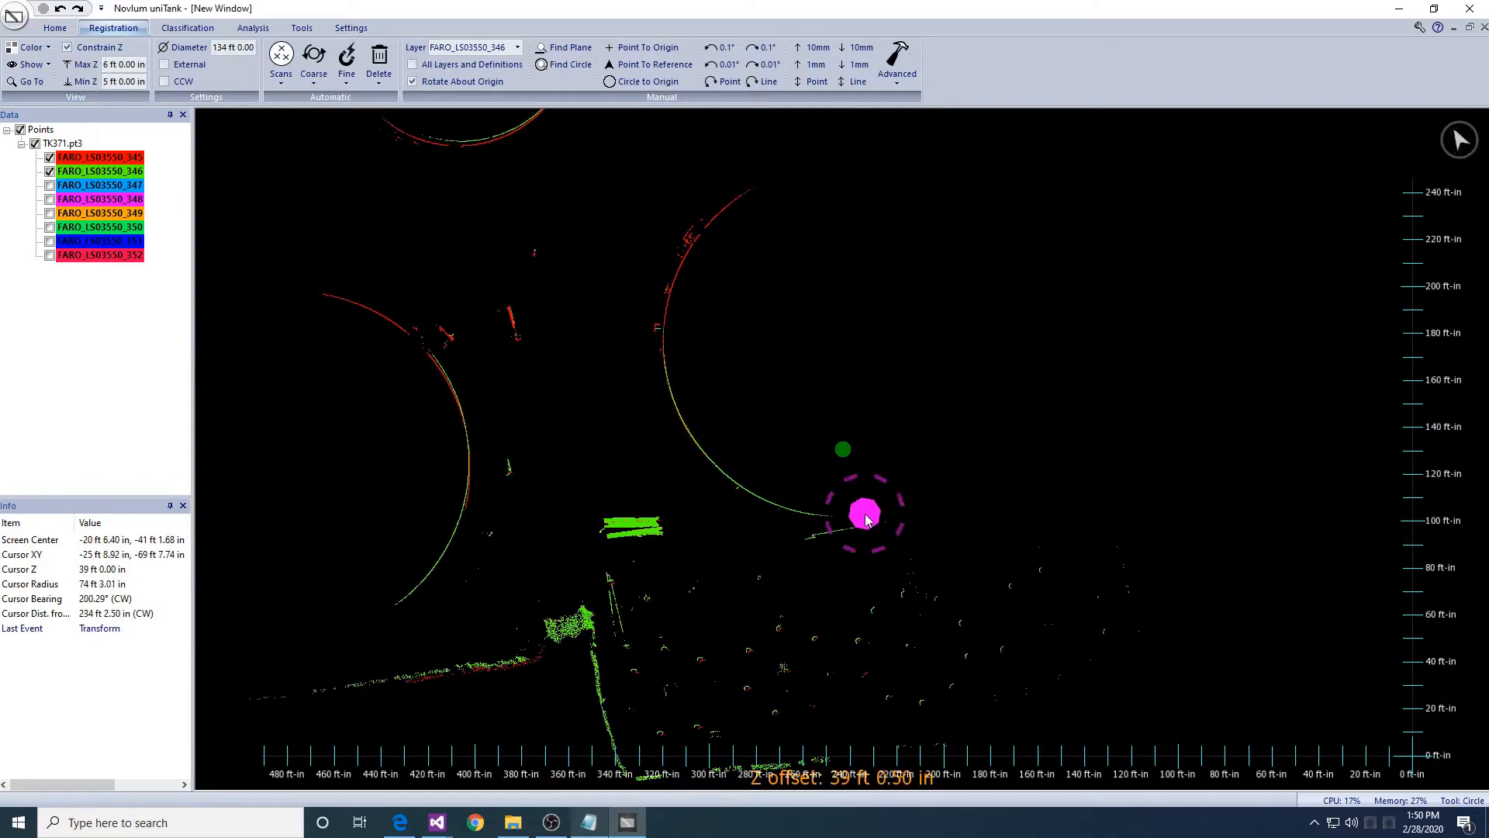
{"action": "scroll", "coordinate": [771, 452], "scroll_direction": "up", "scroll_amount": 2}
{"action": "middle_click_drag", "start_coordinate": [713, 281], "coordinate": [766, 332]}
{"action": "left_click_drag", "start_coordinate": [768, 337], "coordinate": [764, 369]}
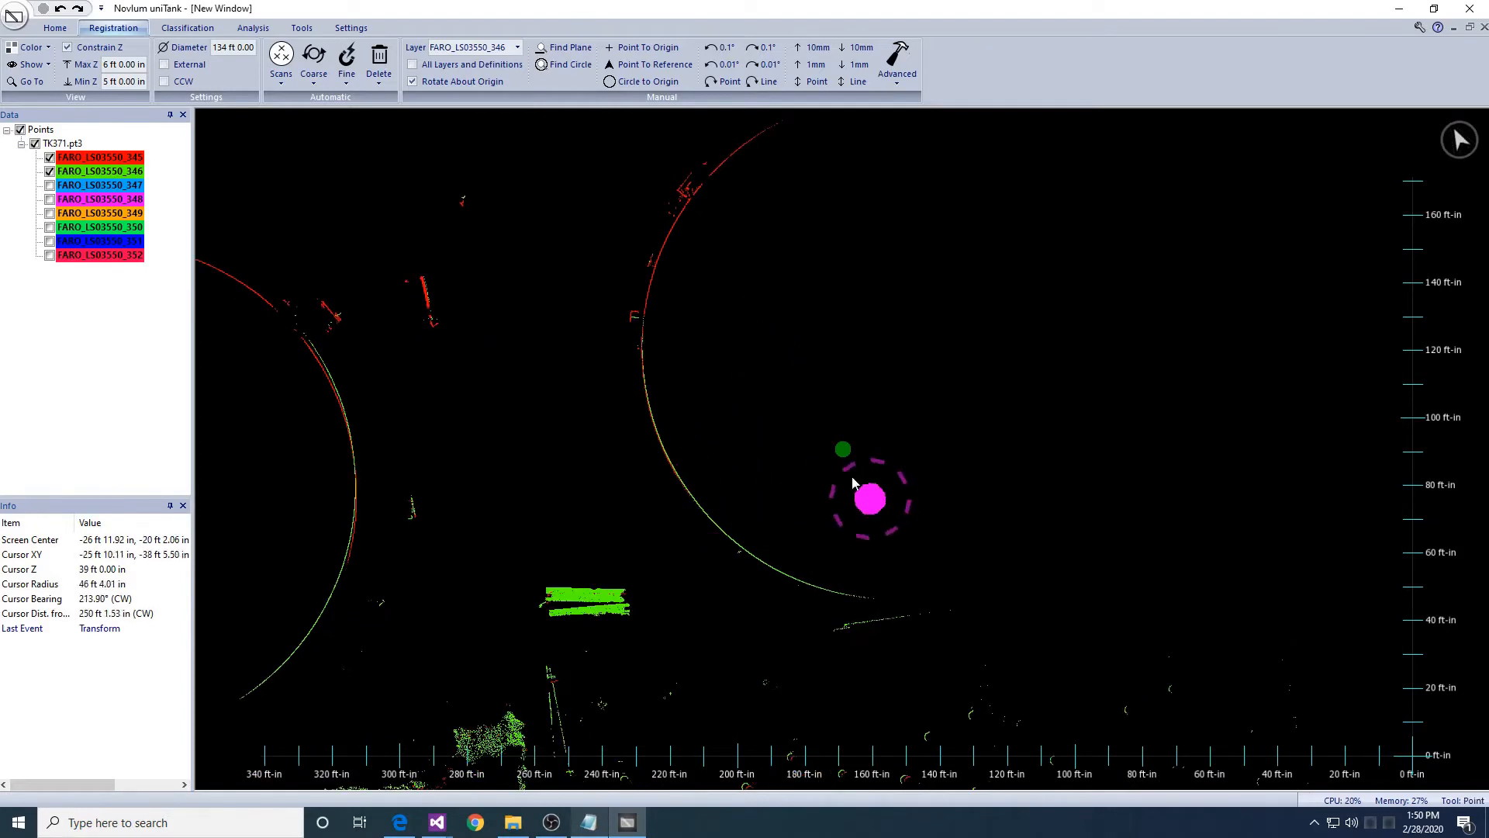
- Mark points along the tank shell arcs, then open Fine > Define Fiducials
{"action": "right_click_drag", "start_coordinate": [701, 499], "coordinate": [553, 532]}
{"action": "scroll", "coordinate": [555, 536], "scroll_direction": "up", "scroll_amount": 2}
{"action": "scroll", "coordinate": [1055, 213], "scroll_direction": "up", "scroll_amount": 3}
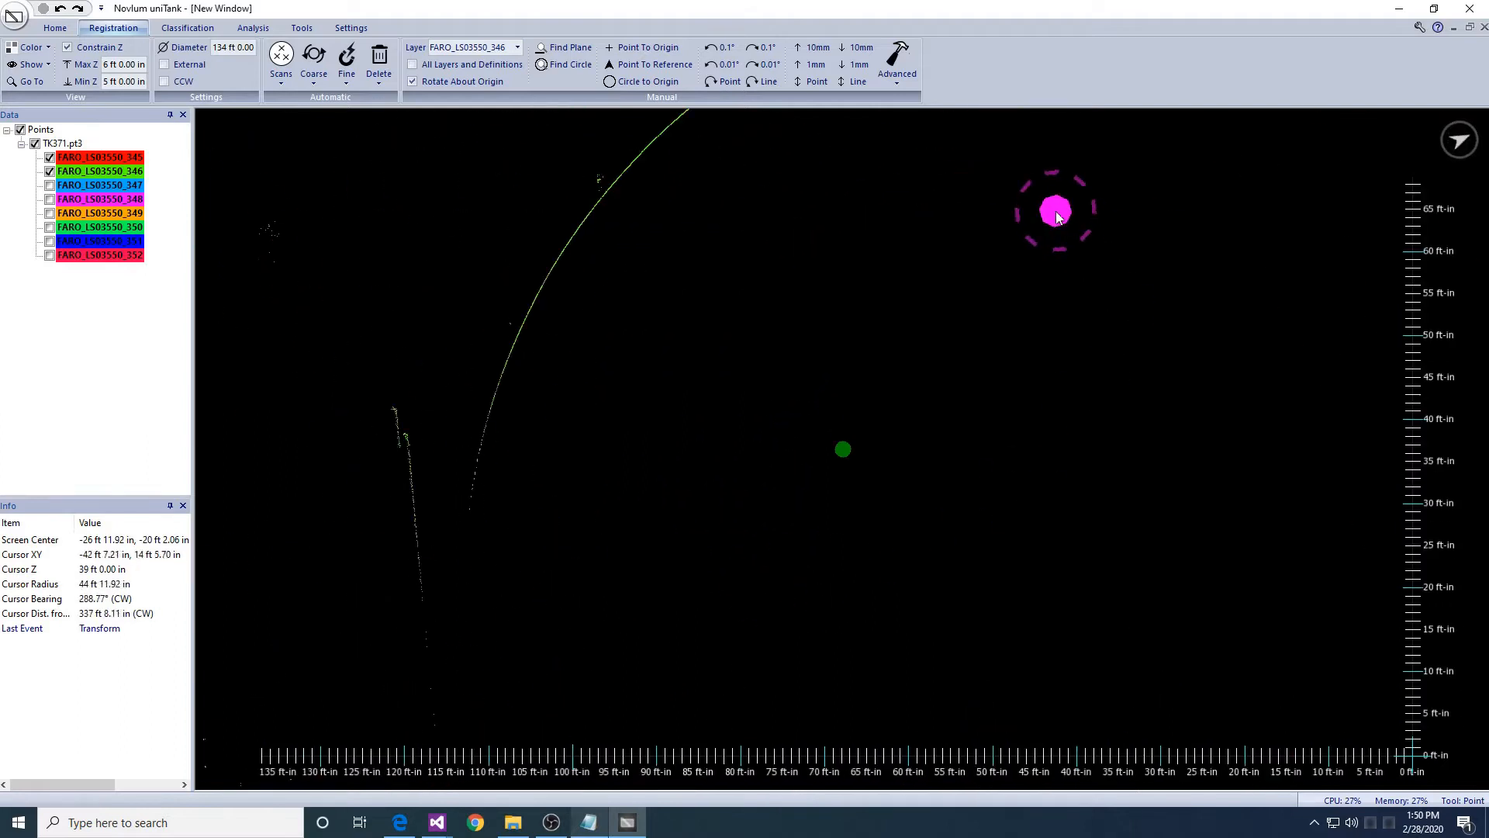
{"action": "middle_click_drag", "start_coordinate": [1055, 209], "coordinate": [909, 564]}
{"action": "middle_click_drag", "start_coordinate": [654, 386], "coordinate": [701, 388]}
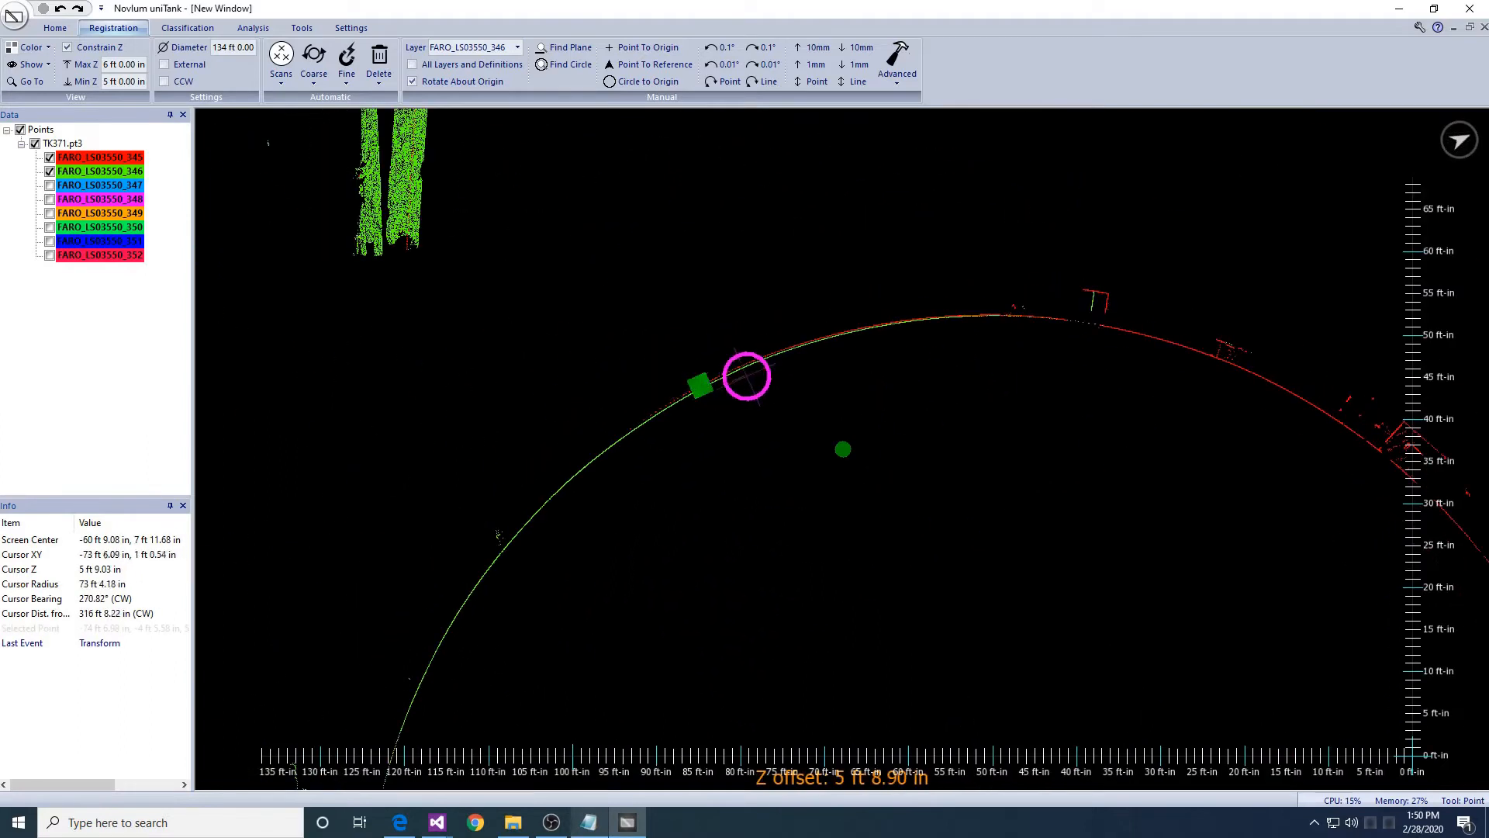
{"action": "left_click", "coordinate": [953, 316]}
{"action": "middle_click_drag", "start_coordinate": [866, 289], "coordinate": [924, 562]}
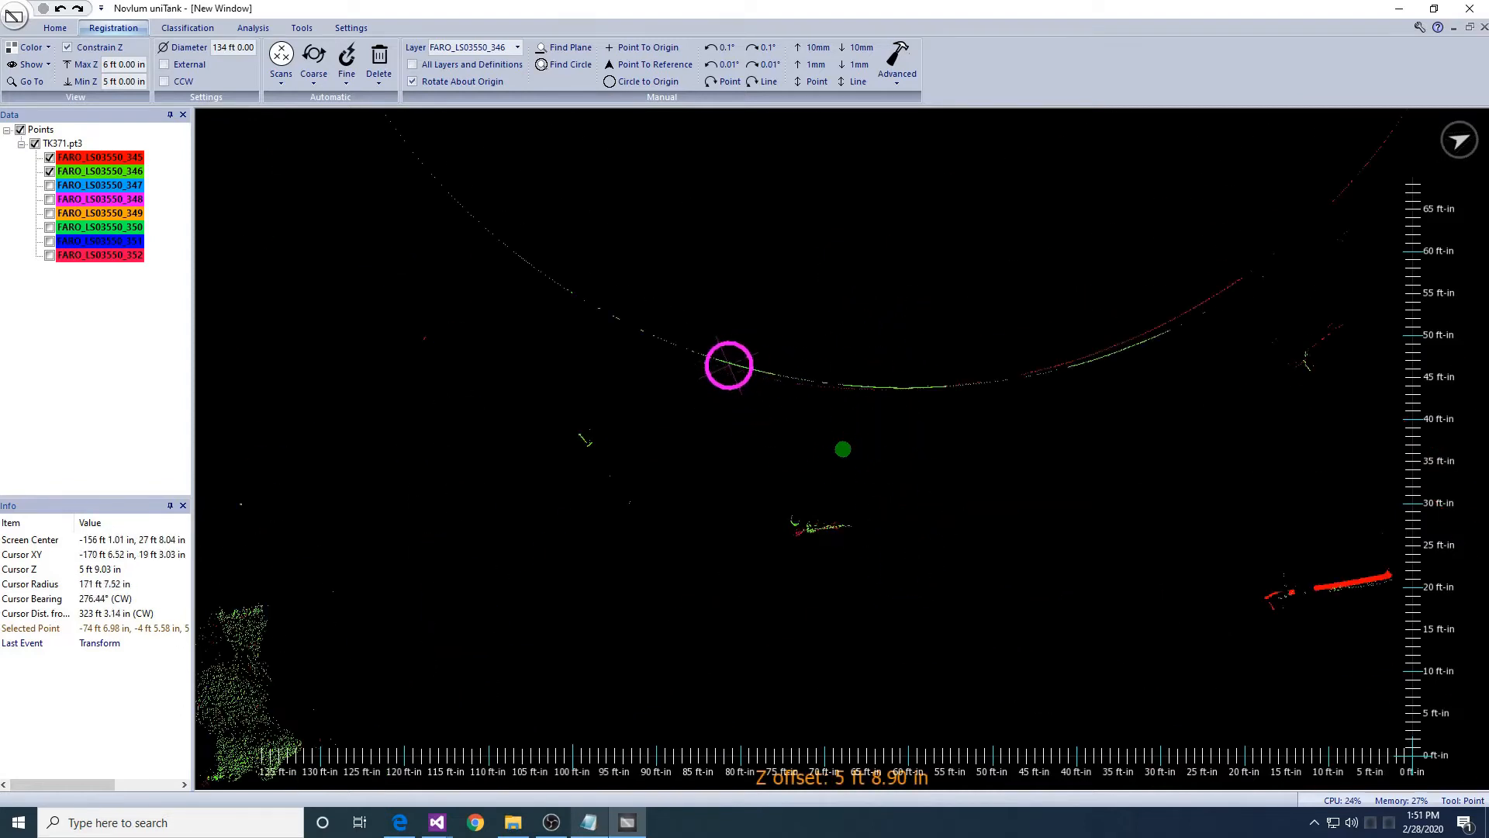
{"action": "left_click", "coordinate": [983, 383]}
{"action": "scroll", "coordinate": [1122, 348], "scroll_direction": "down", "scroll_amount": 5}
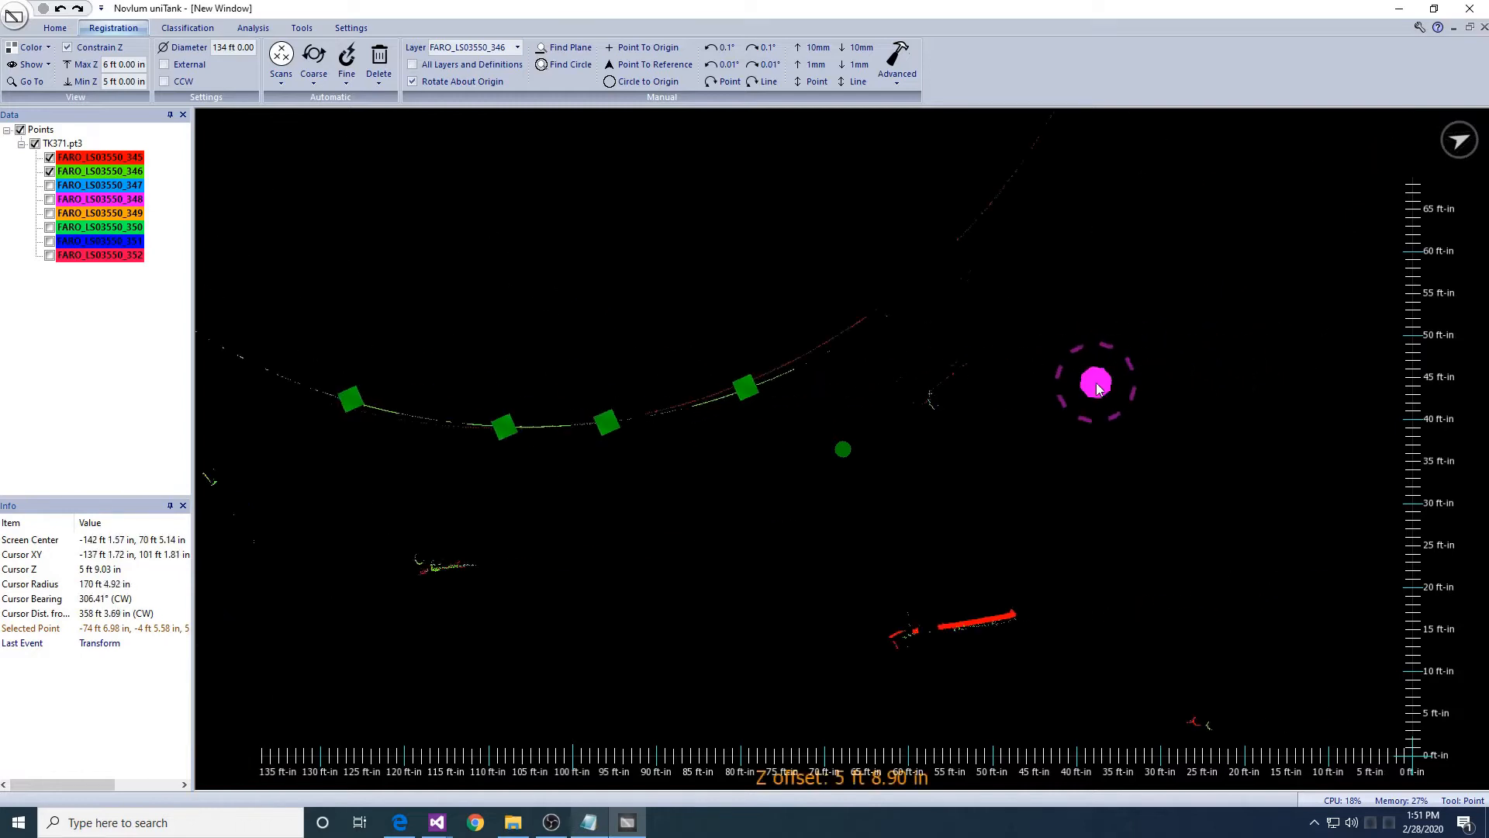
{"action": "middle_click_drag", "start_coordinate": [1059, 419], "coordinate": [1037, 382]}
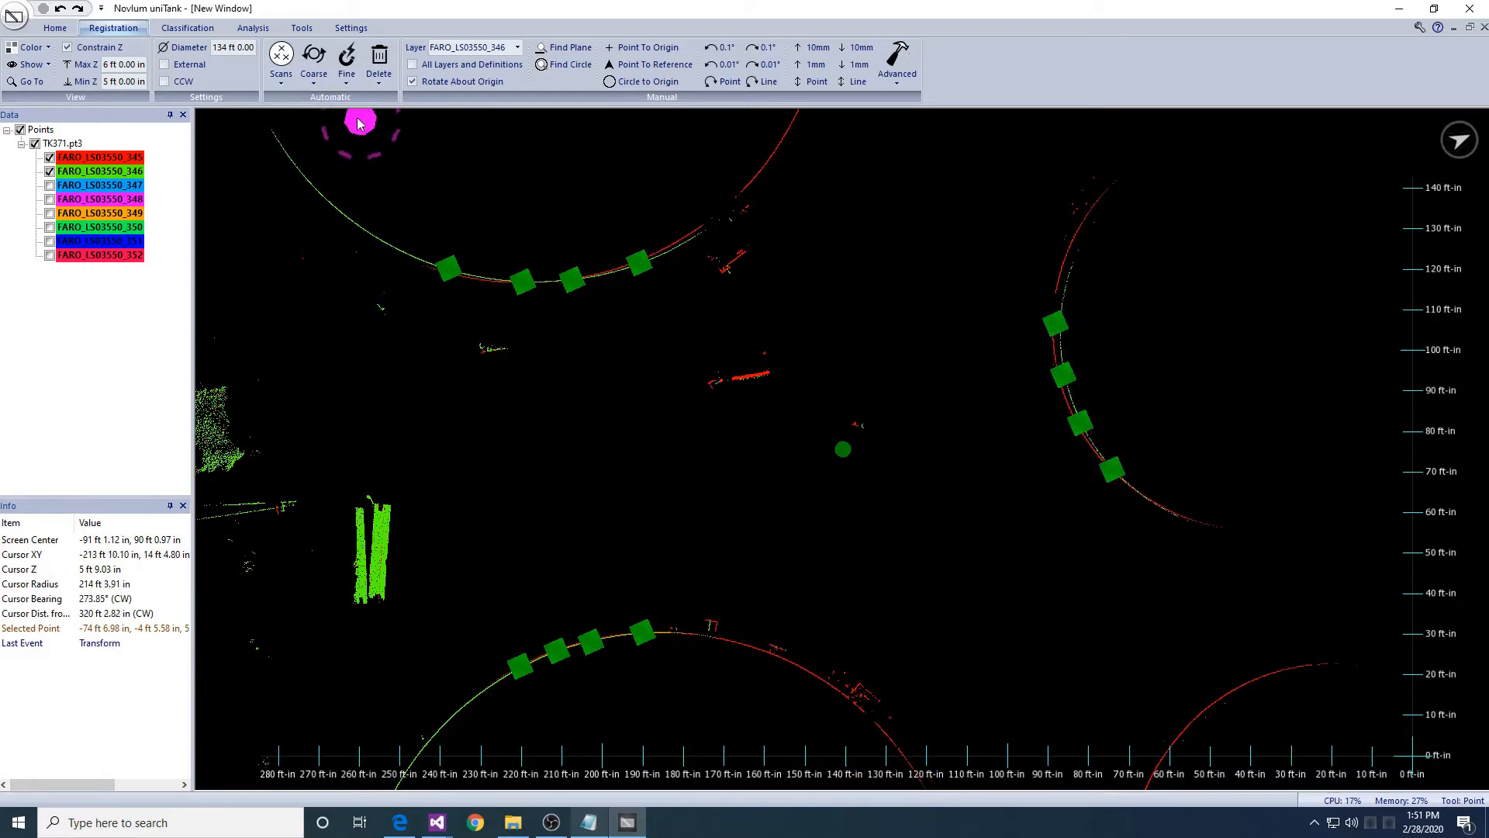
{"action": "left_click", "coordinate": [346, 66]}
{"action": "left_click", "coordinate": [356, 118]}
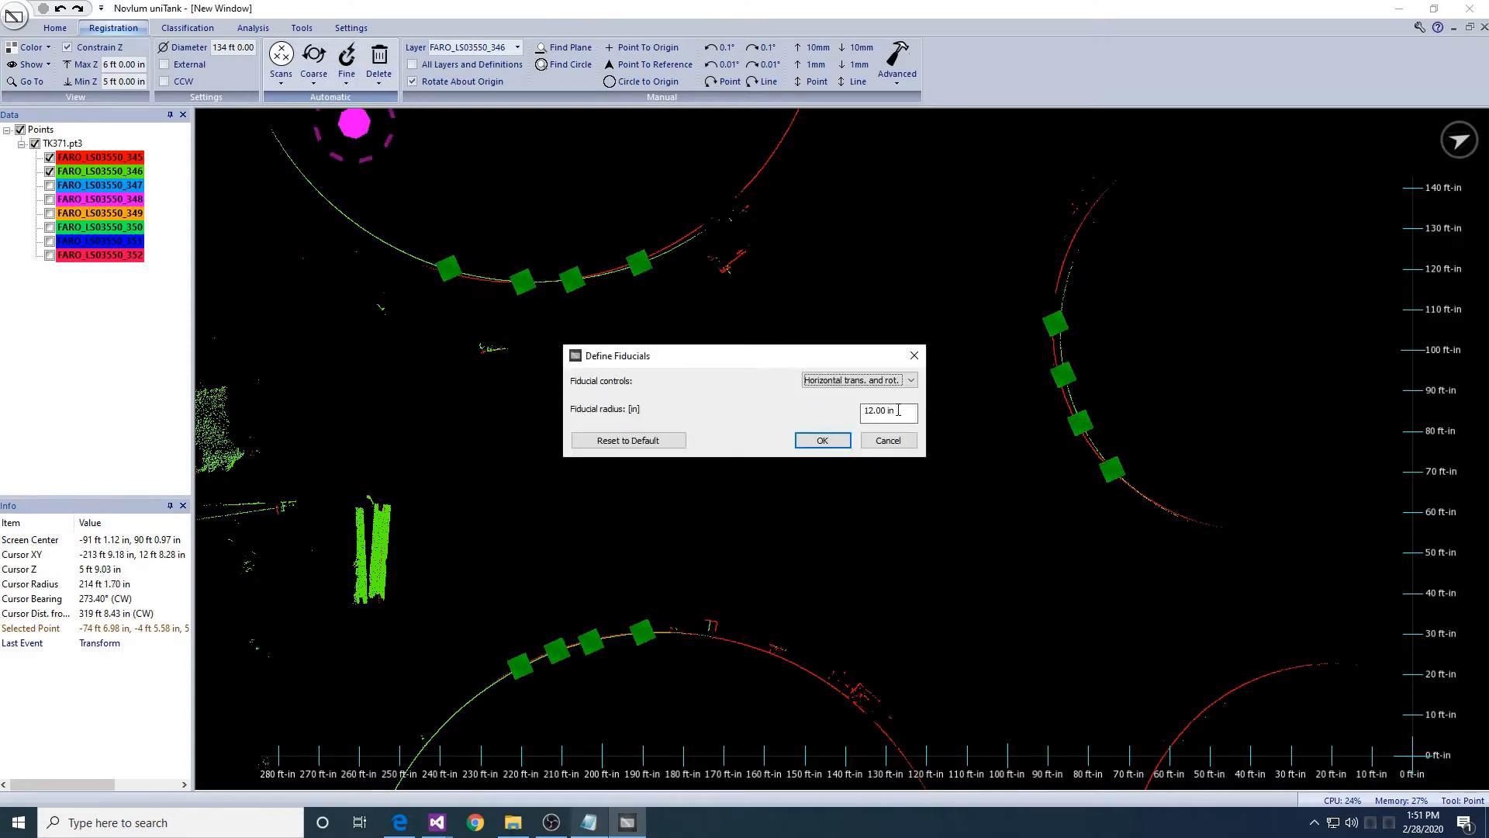
- Accept 12 in fiducials, show TK371.shp, and snap scans 345–346 with translation and horizontal rotation
{"action": "key", "text": "Return"}
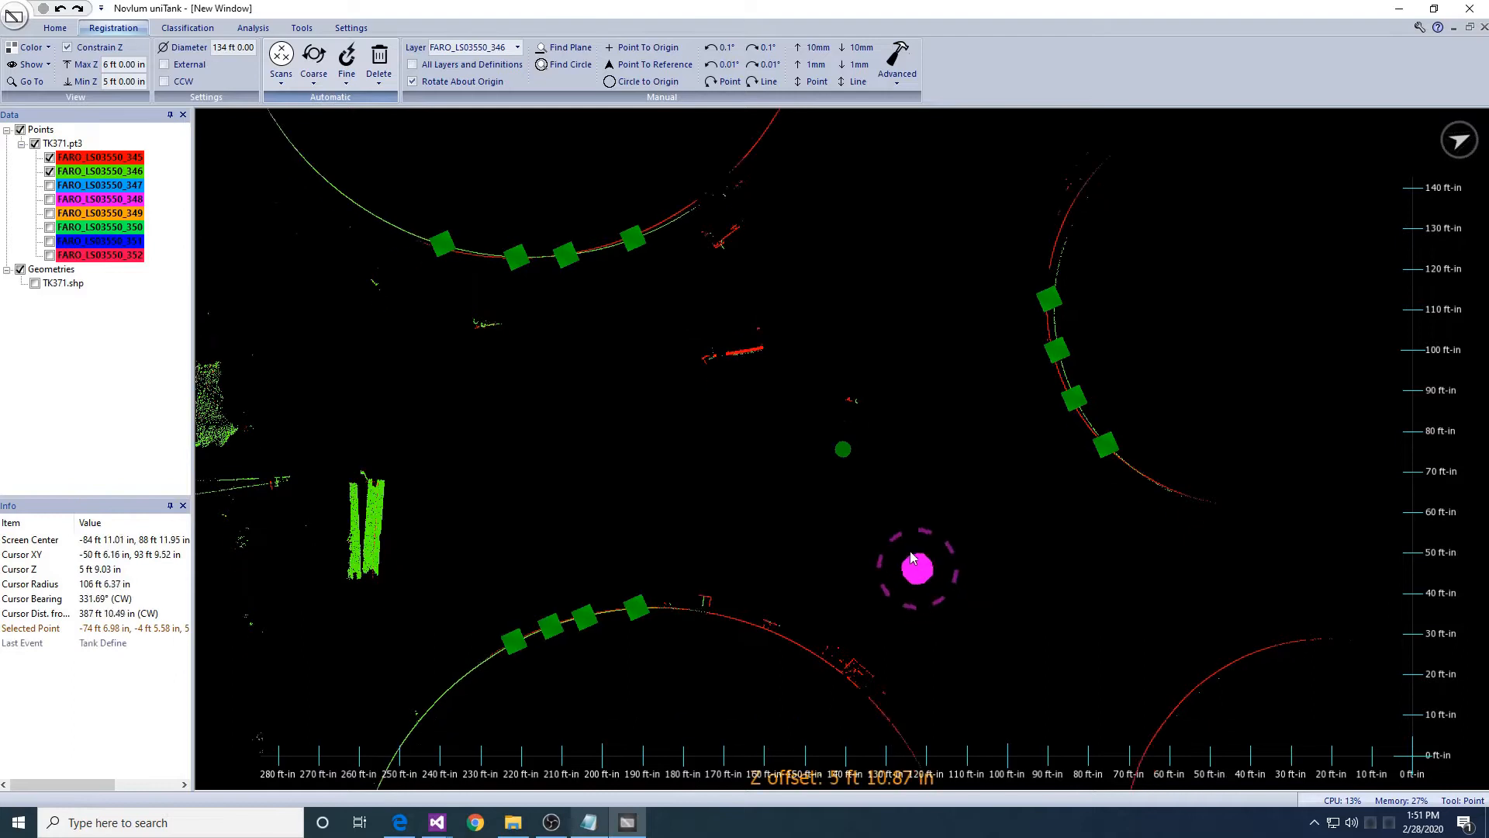
{"action": "left_click", "coordinate": [34, 284]}
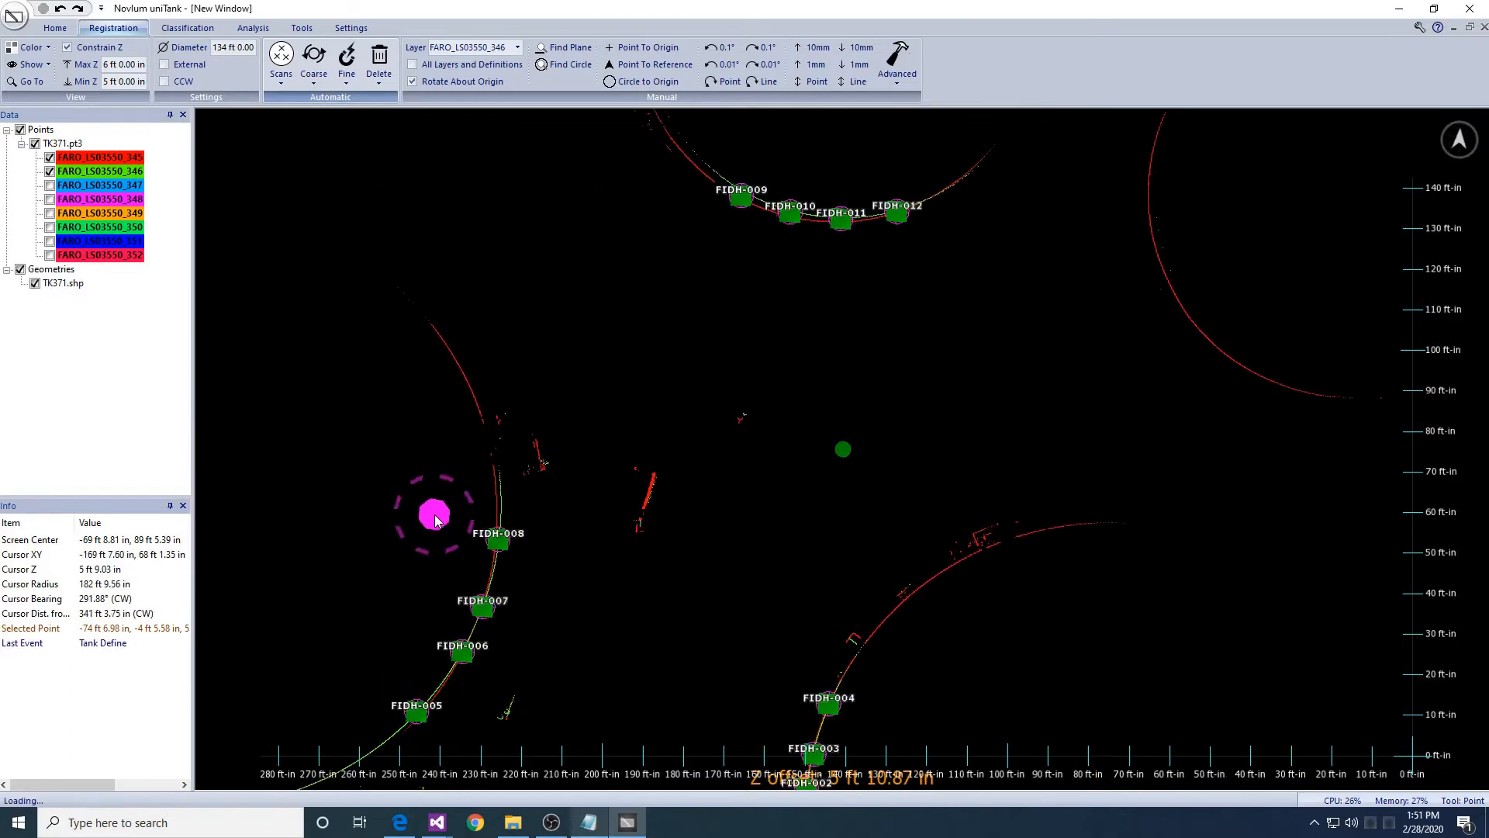
{"action": "left_click", "coordinate": [347, 64]}
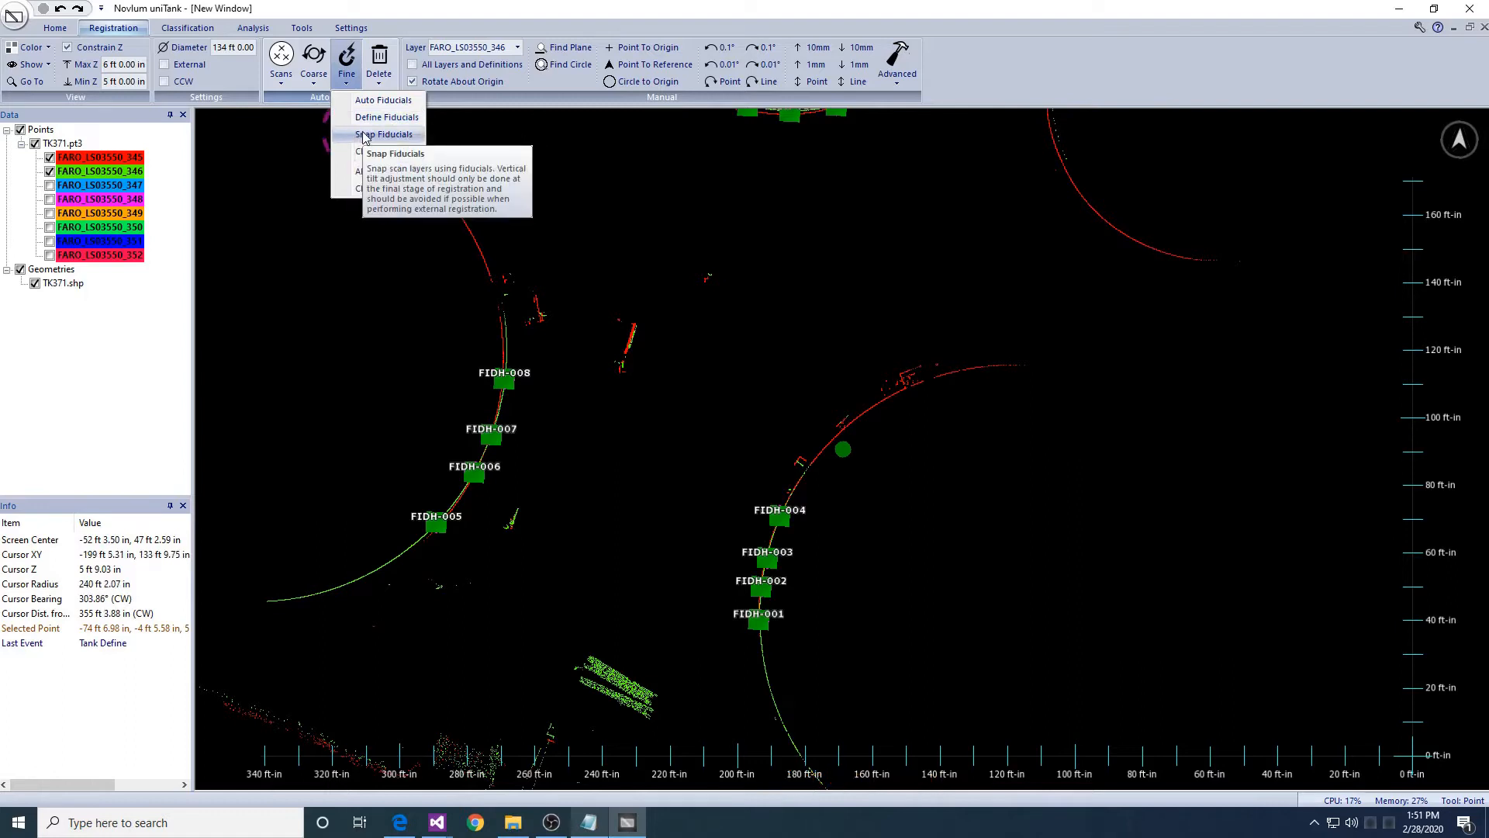
{"action": "left_click", "coordinate": [359, 118]}
{"action": "left_click_drag", "start_coordinate": [688, 377], "coordinate": [686, 319]}
{"action": "key", "text": "Return"}
{"action": "left_click", "coordinate": [707, 376]}
{"action": "key", "text": "Return"}
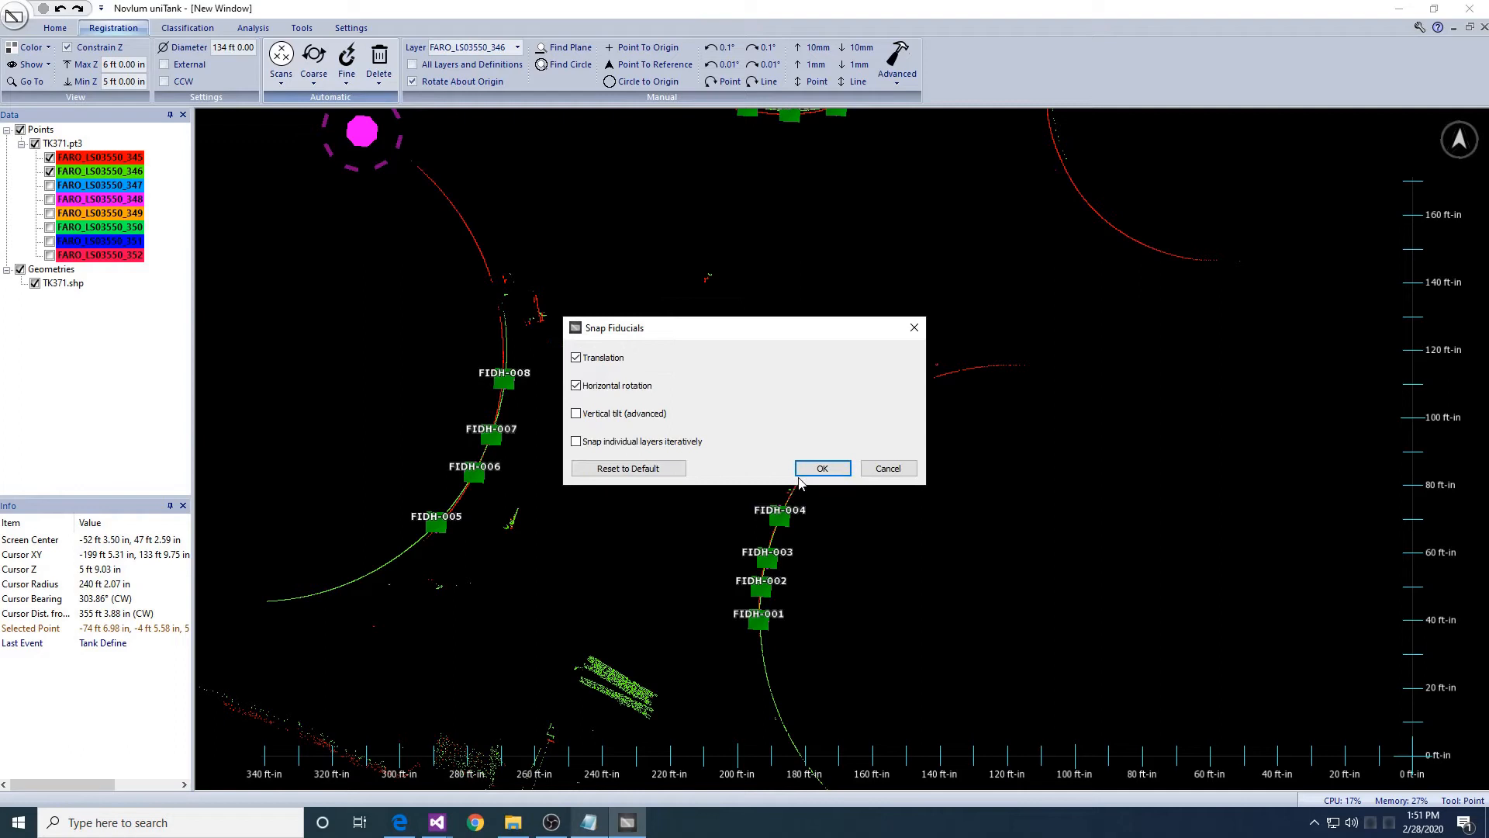
{"action": "left_click", "coordinate": [807, 469]}
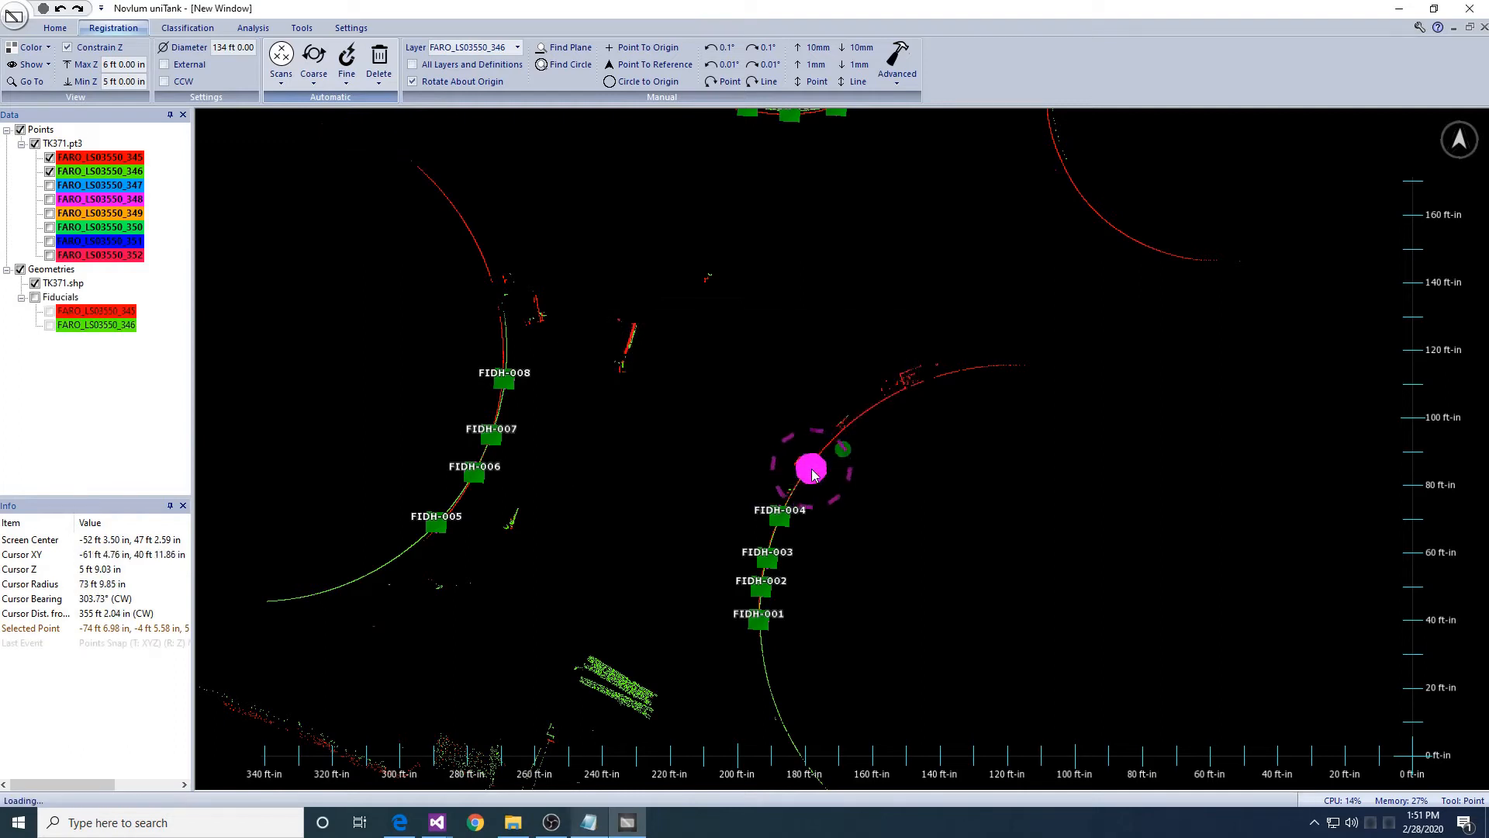
{"action": "middle_click_drag", "start_coordinate": [811, 370], "coordinate": [778, 394]}
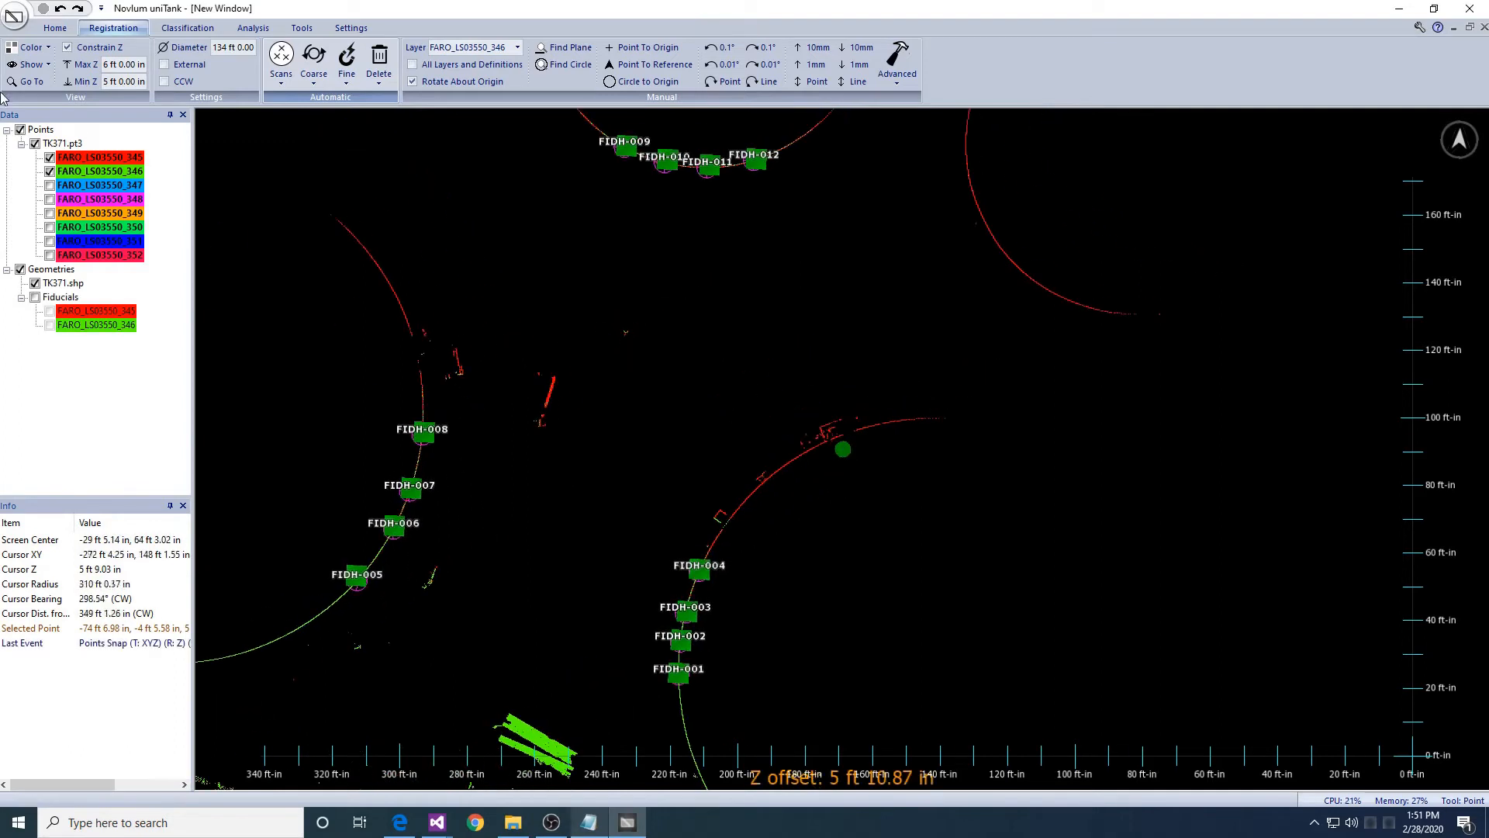
- Load the blue scan FARO_LS03550_347 into view
{"action": "right_click", "coordinate": [75, 184]}
{"action": "left_click", "coordinate": [49, 188]}
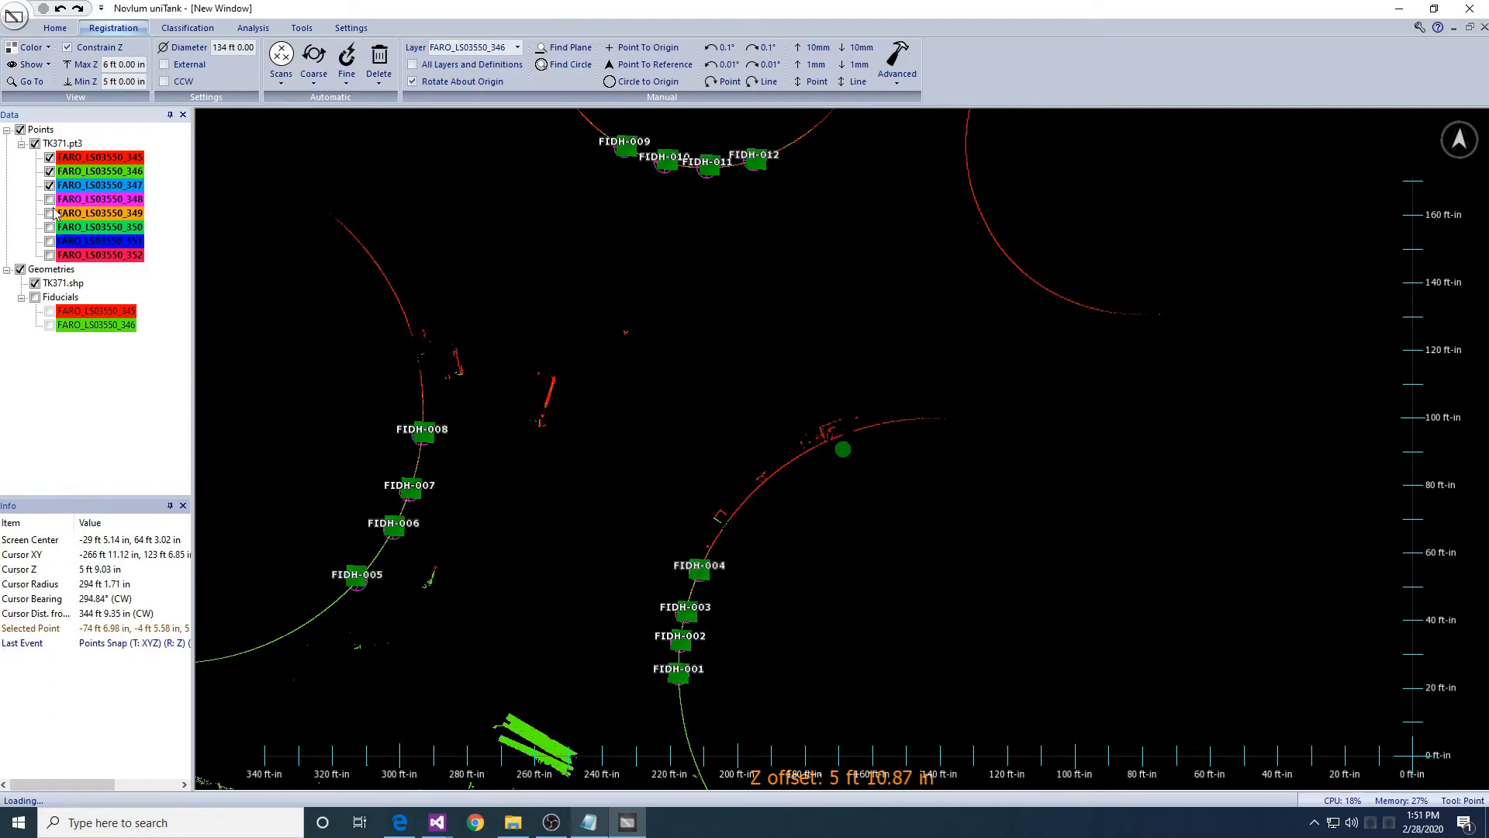
{"action": "middle_click_drag", "start_coordinate": [799, 686], "coordinate": [746, 489]}
{"action": "middle_click_drag", "start_coordinate": [737, 606], "coordinate": [752, 475]}
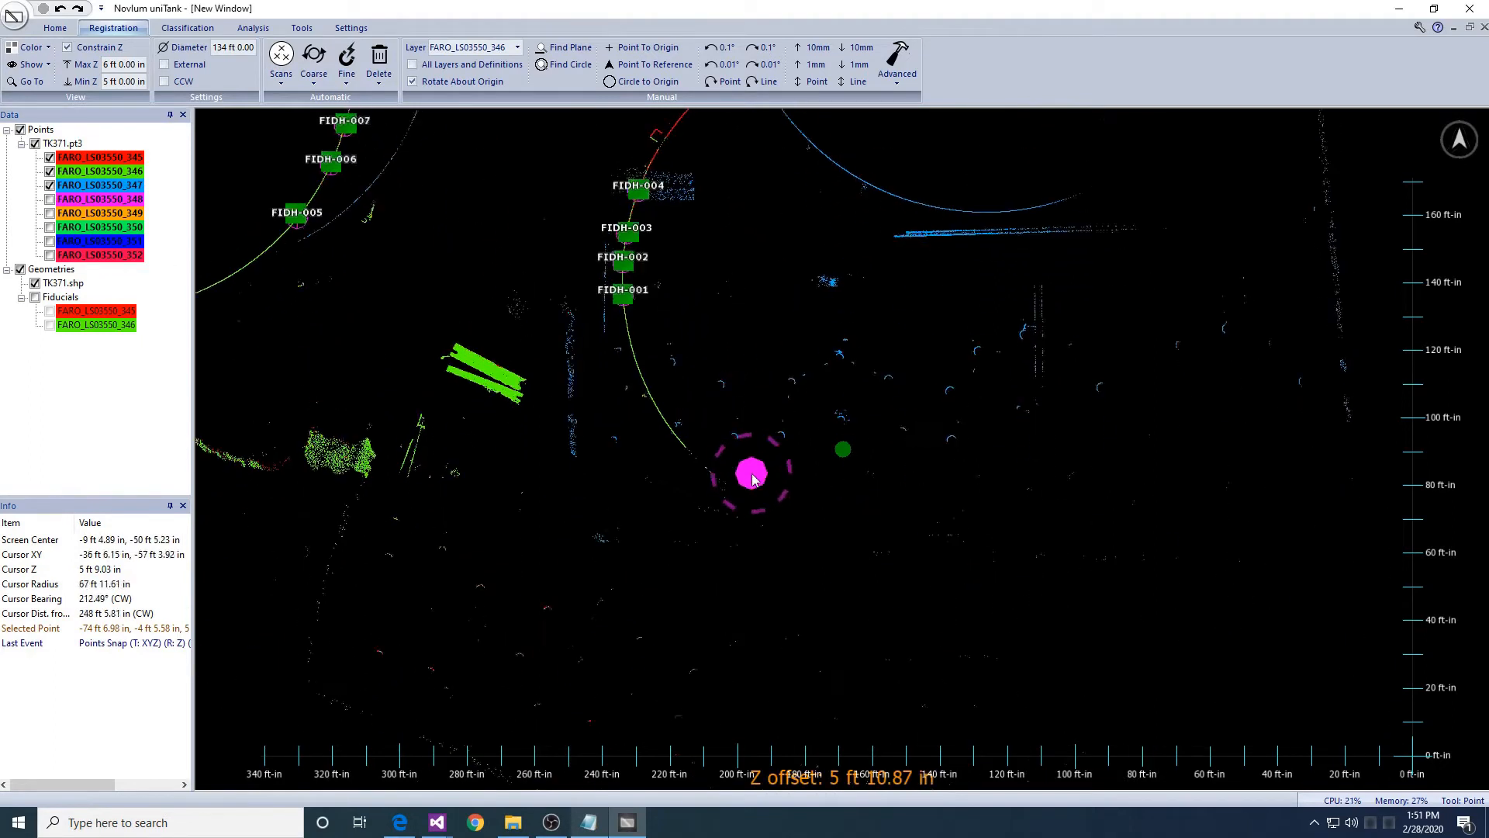
{"action": "scroll", "coordinate": [753, 479], "scroll_direction": "down", "scroll_amount": 5}
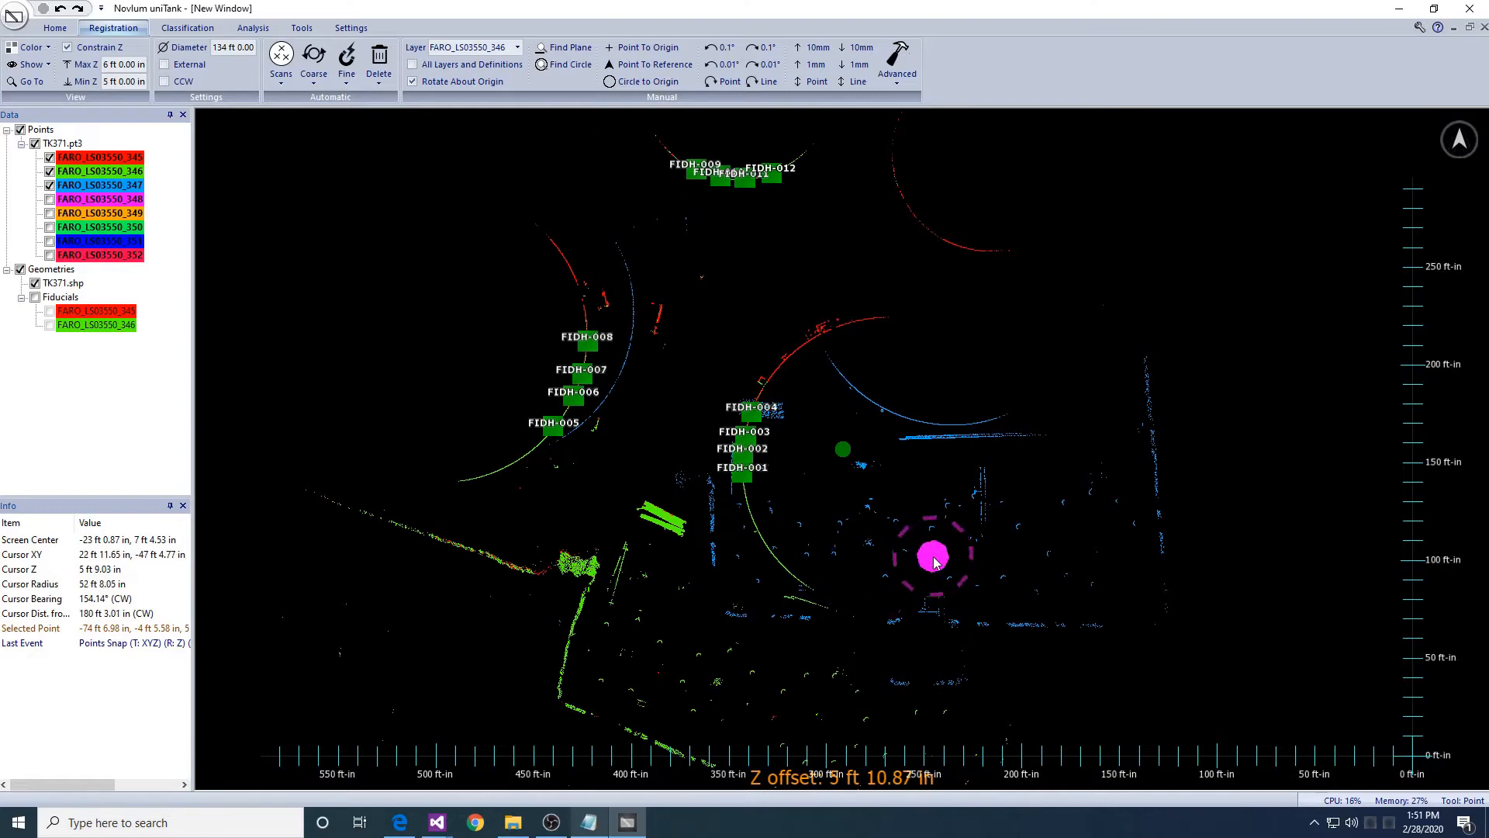
- Set FARO_LS03550_347 as the transform layer and drag and rotate it onto the green arc
{"action": "left_click", "coordinate": [472, 47]}
{"action": "left_click", "coordinate": [477, 90]}
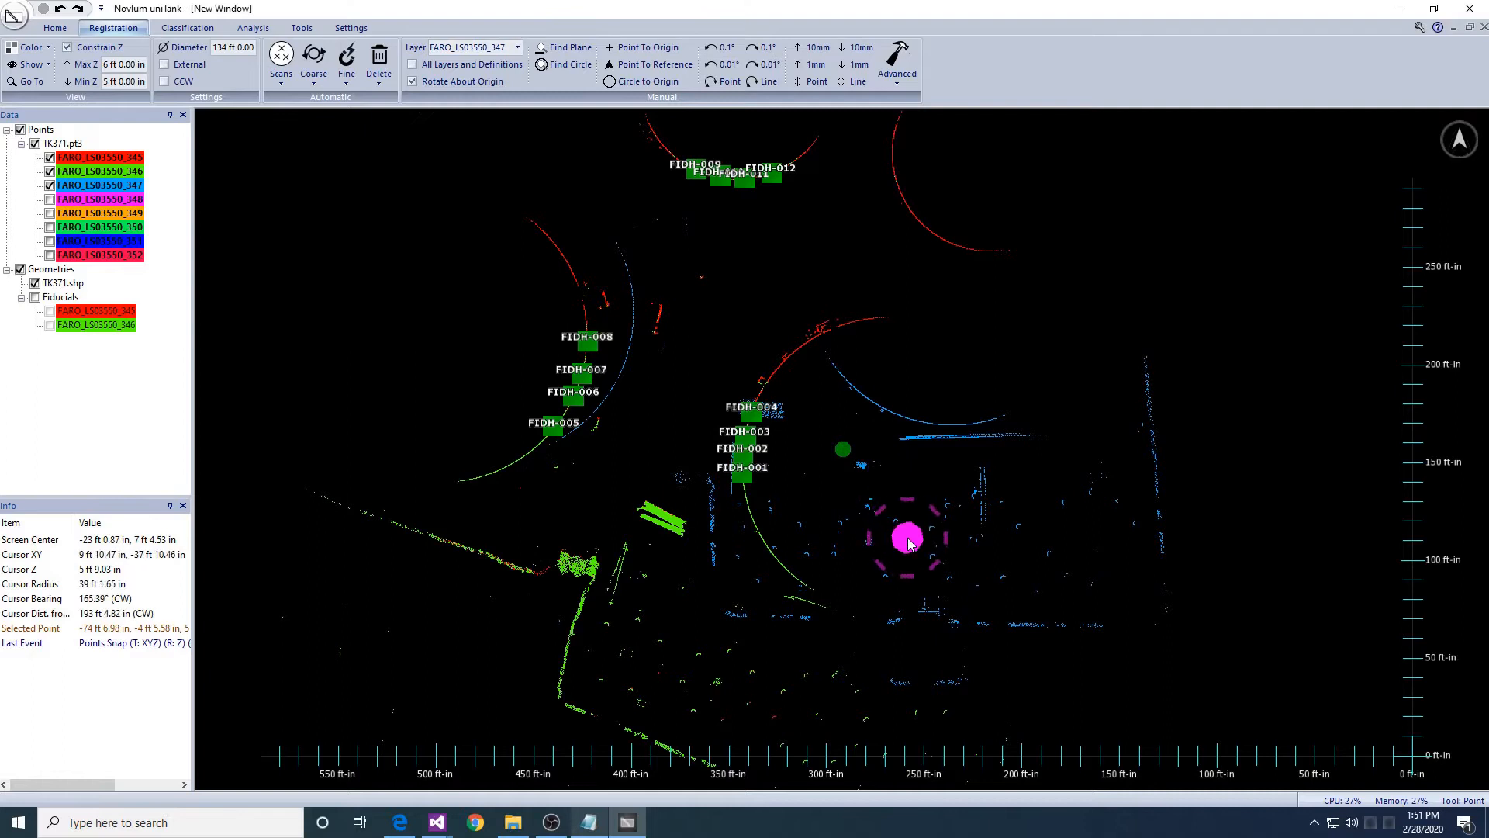
{"action": "middle_click_drag", "start_coordinate": [917, 555], "coordinate": [899, 501]}
{"action": "left_click_drag", "start_coordinate": [898, 409], "coordinate": [789, 560]}
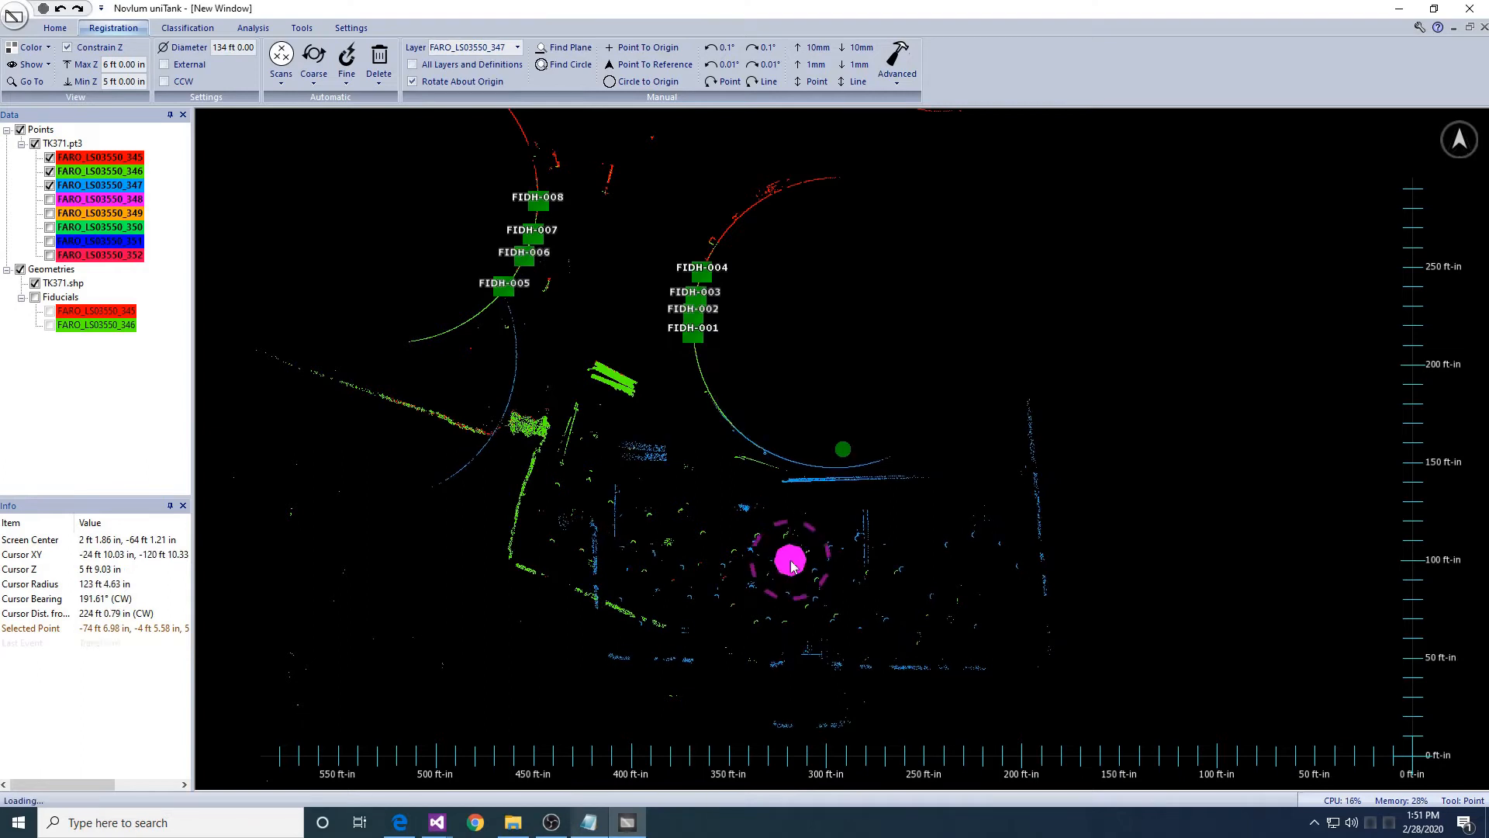
{"action": "right_click_drag", "start_coordinate": [895, 593], "coordinate": [845, 646]}
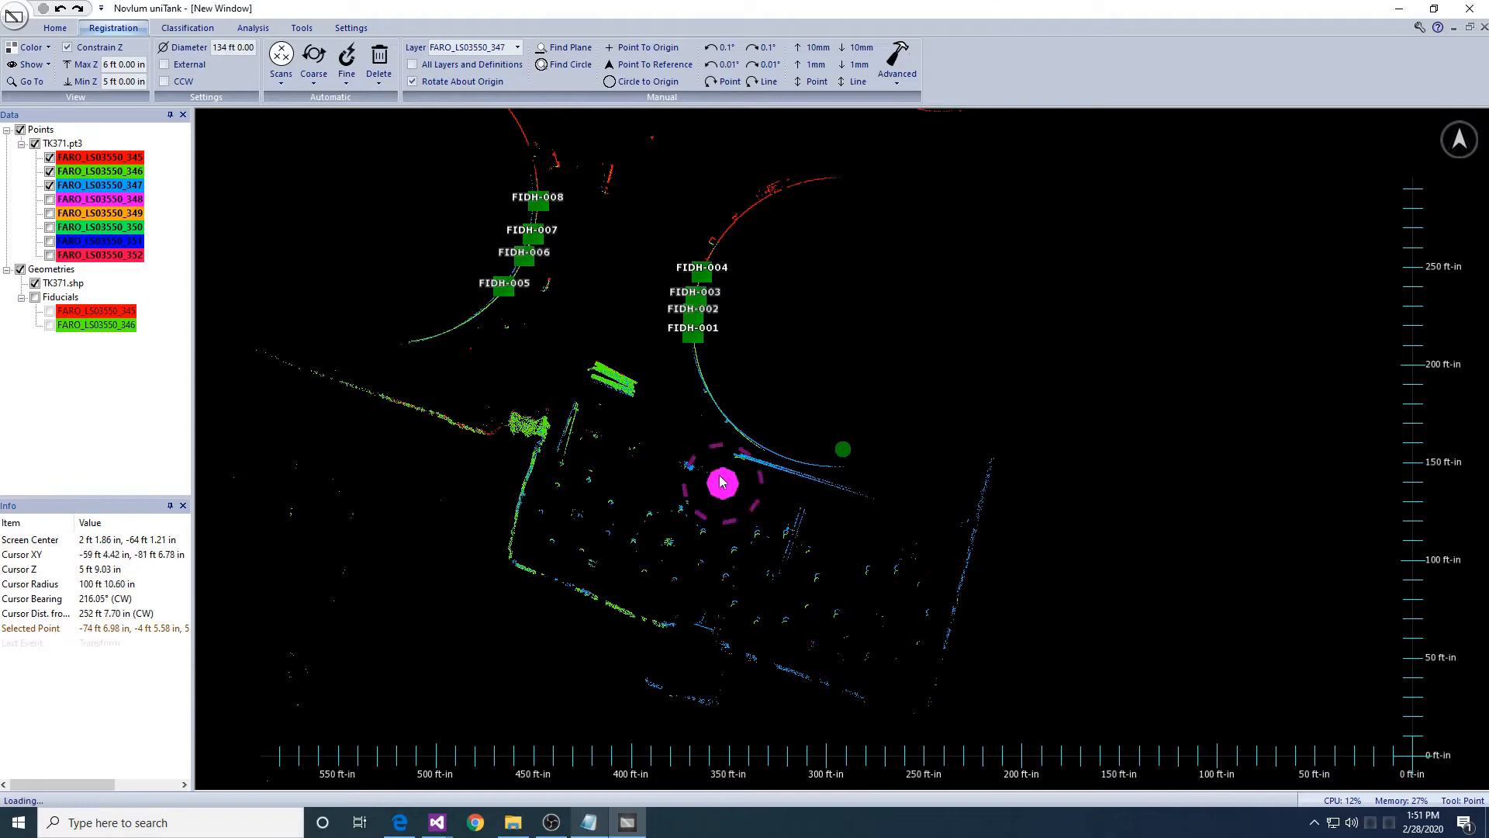
{"action": "scroll", "coordinate": [781, 465], "scroll_direction": "up", "scroll_amount": 5}
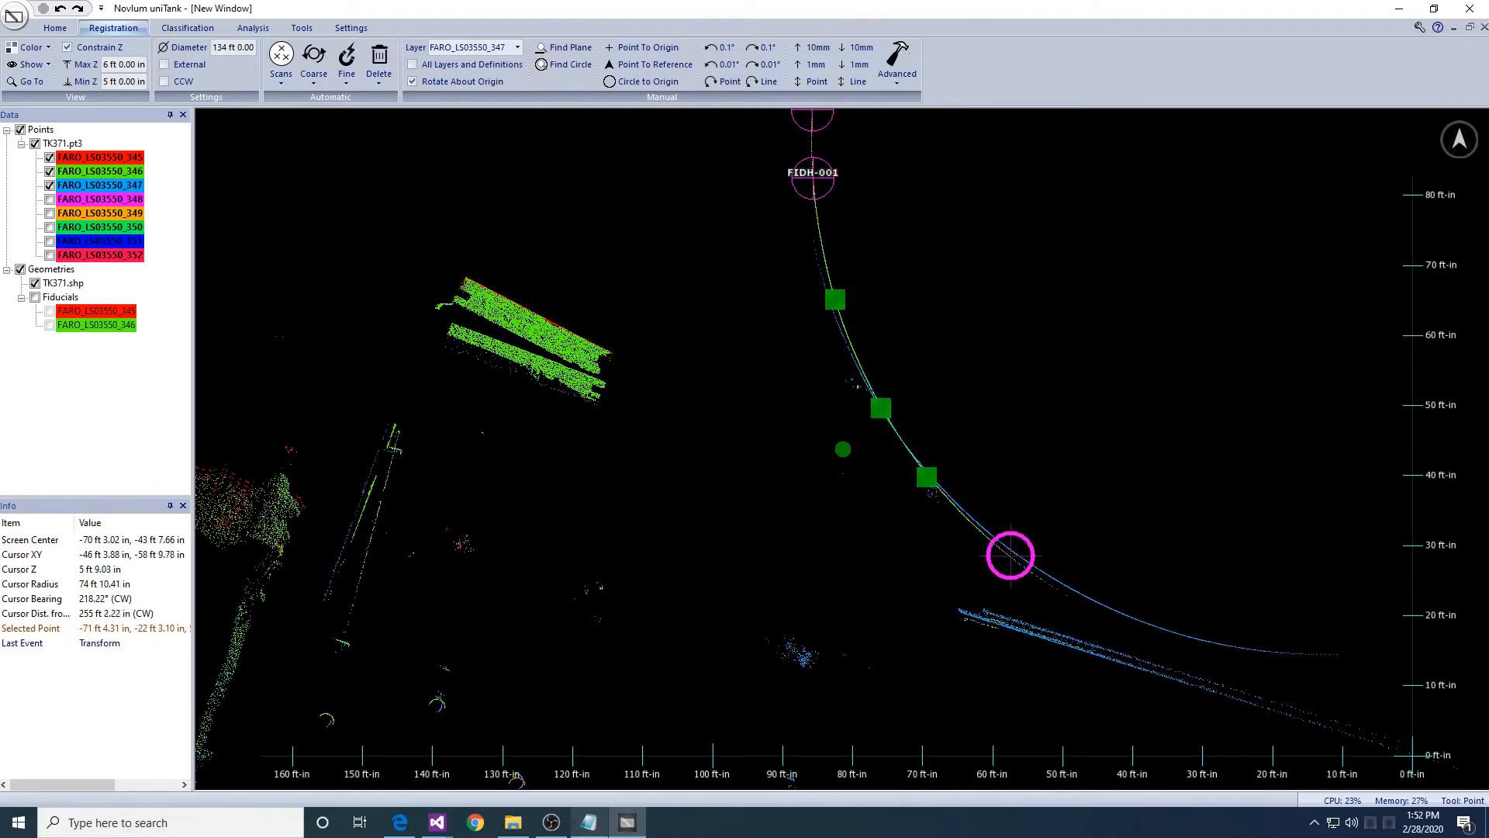
- Define shell fiducials FIDH-013 to FIDH-016 on the new arc
{"action": "left_click", "coordinate": [346, 81]}
{"action": "left_click", "coordinate": [362, 117]}
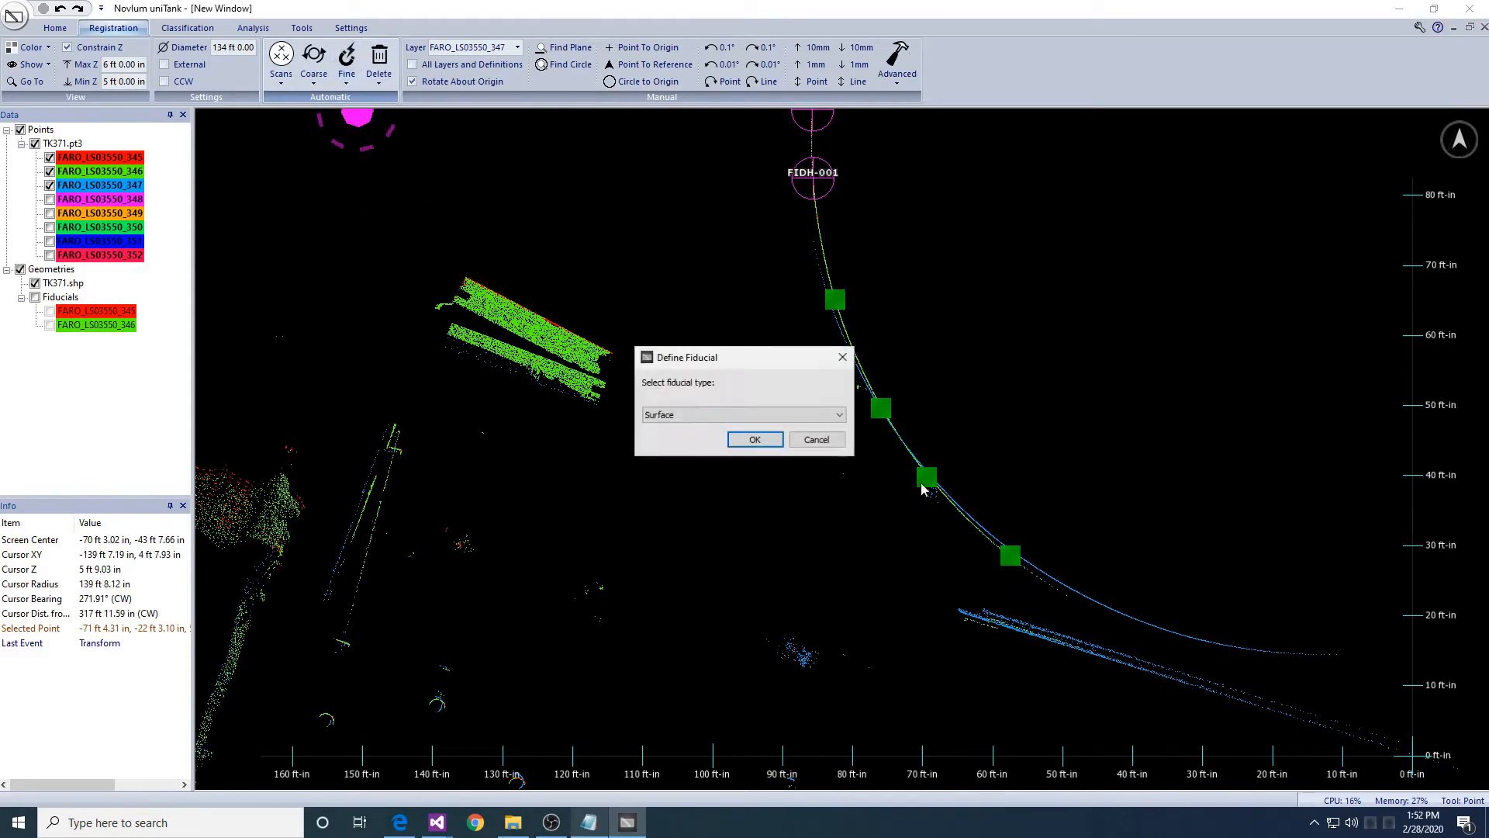
{"action": "key", "text": "Return"}
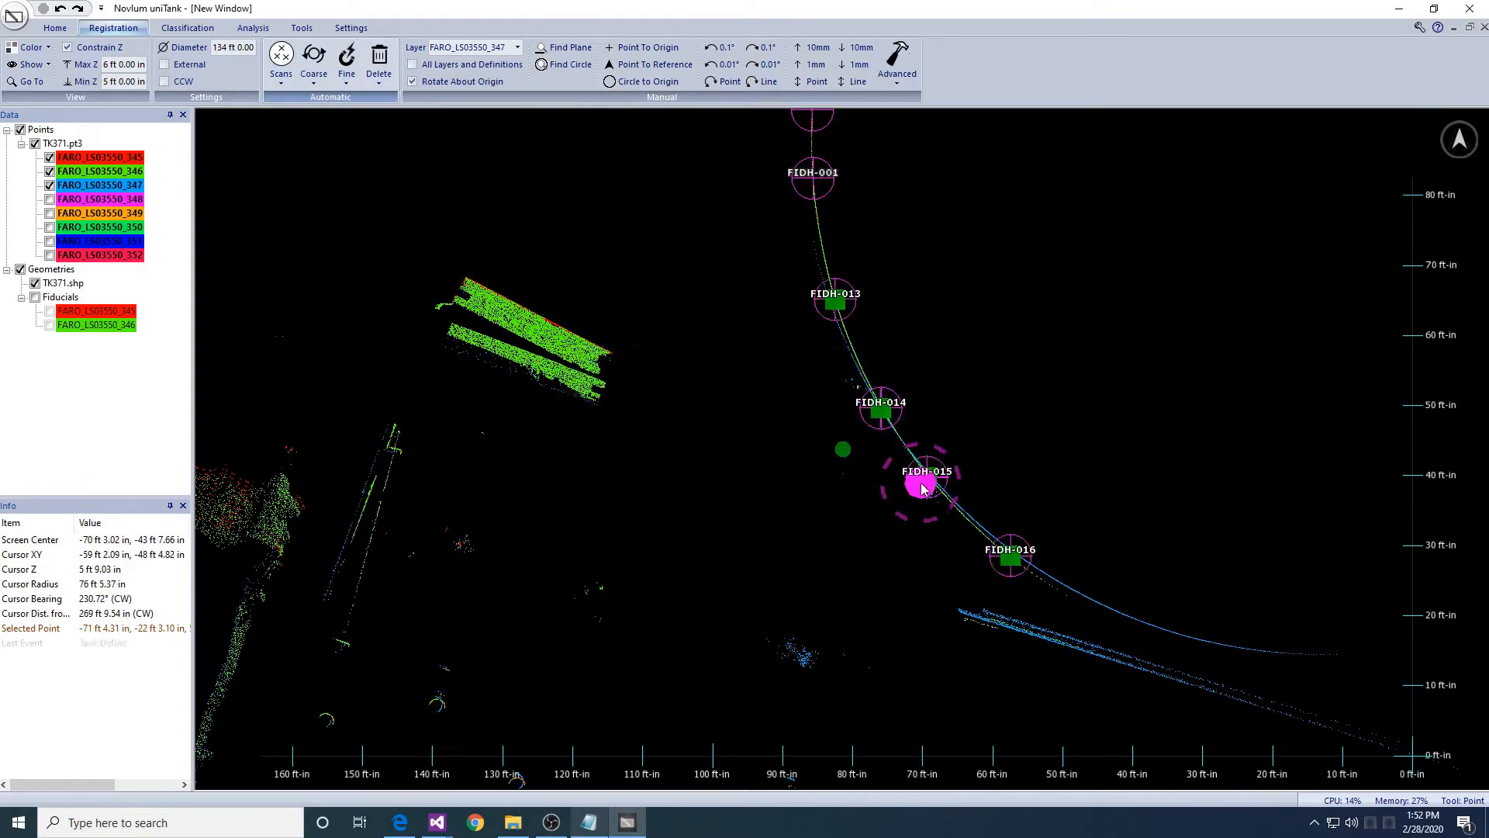
- Snap scan 347 to the fiducials of layers 345–348 and inspect the alignment
{"action": "left_click", "coordinate": [346, 83]}
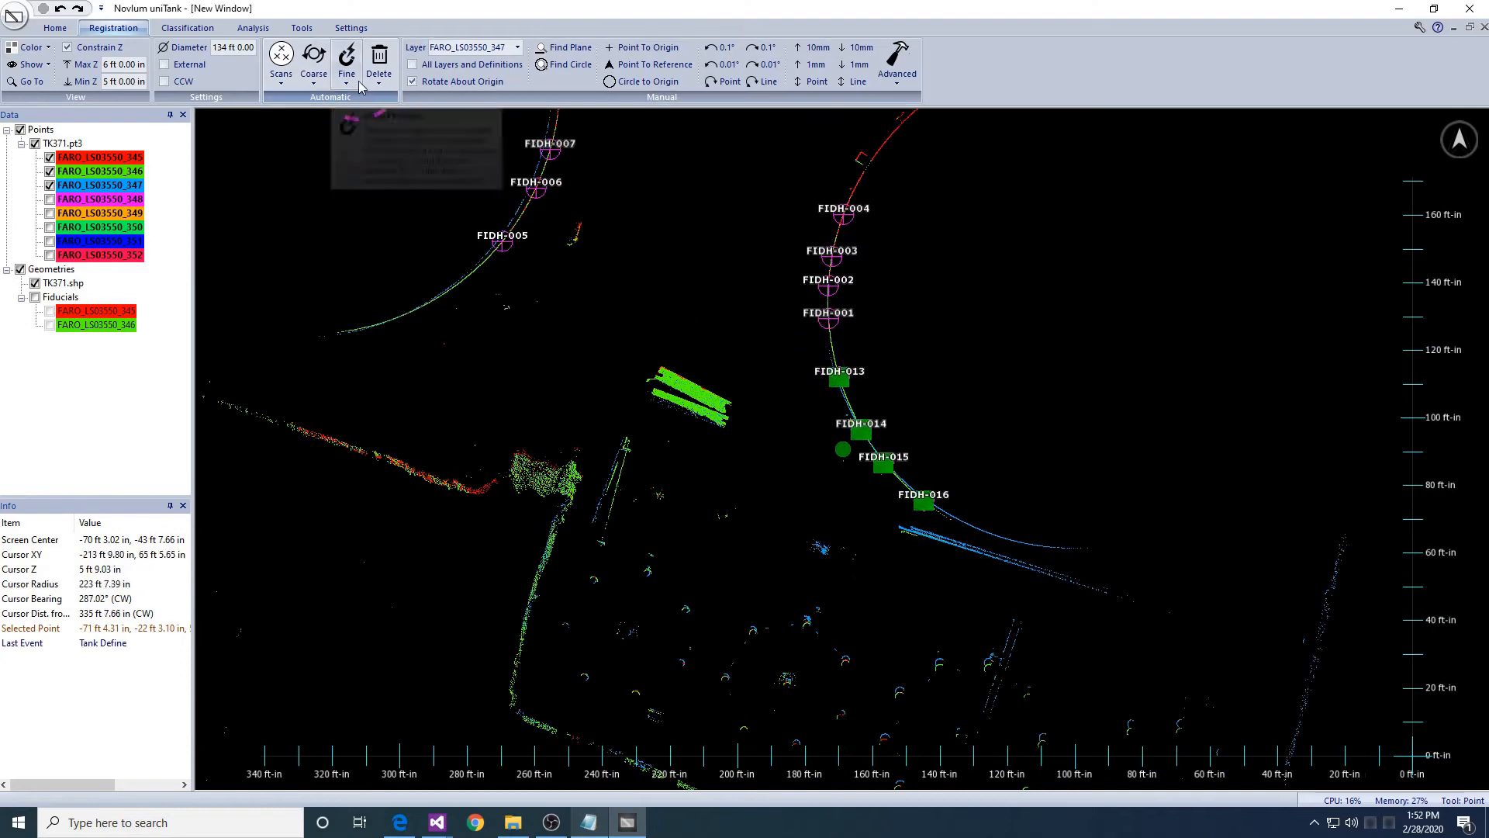
{"action": "left_click", "coordinate": [366, 138]}
{"action": "left_click_drag", "start_coordinate": [720, 397], "coordinate": [714, 368]}
{"action": "key", "text": "Return"}
{"action": "left_click", "coordinate": [716, 390]}
{"action": "key", "text": "Return"}
{"action": "left_click", "coordinate": [813, 475]}
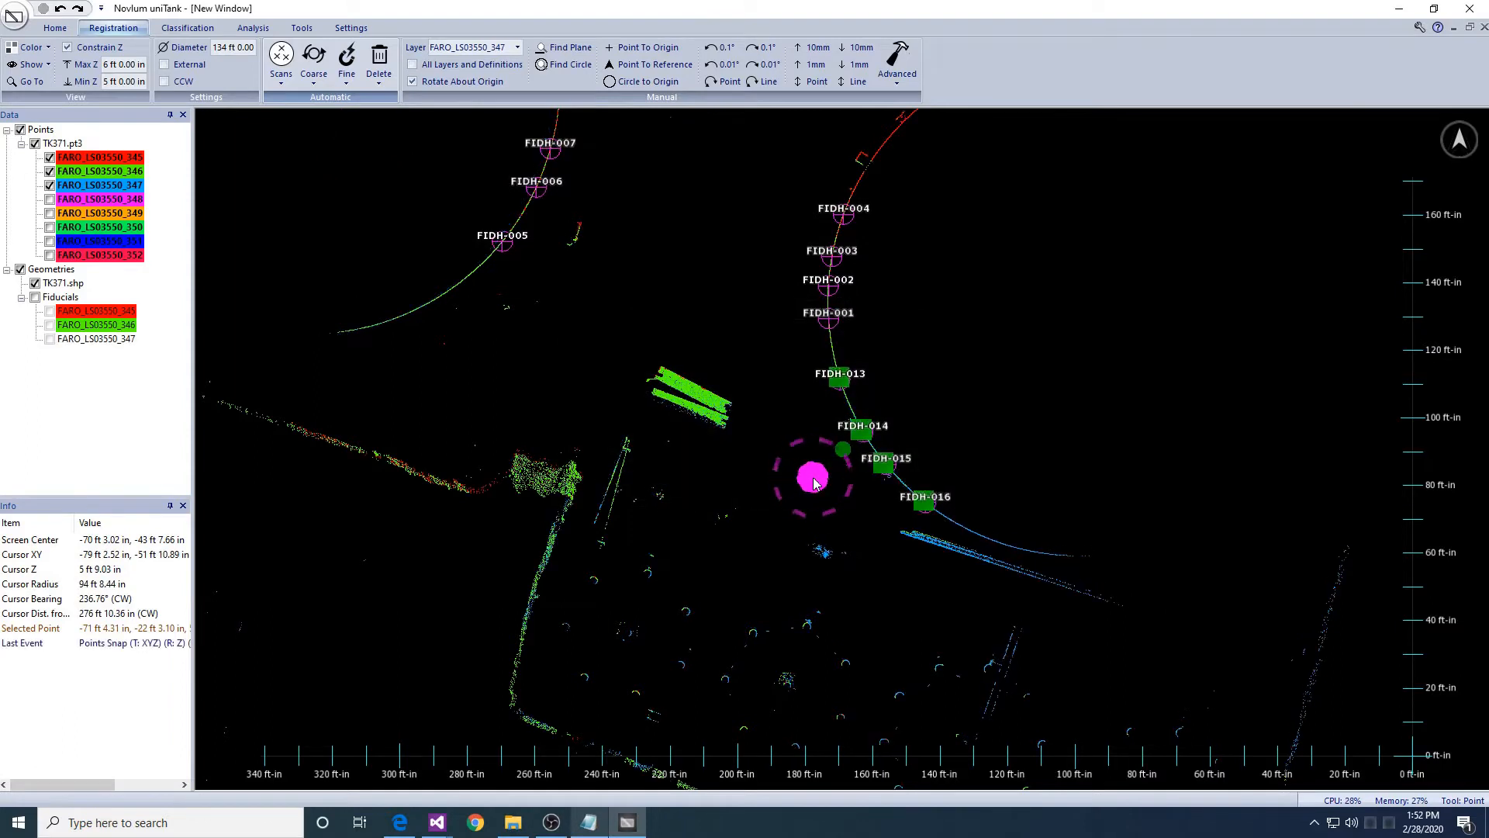
{"action": "middle_click_drag", "start_coordinate": [963, 630], "coordinate": [699, 389]}
{"action": "right_click_drag", "start_coordinate": [855, 457], "coordinate": [882, 508]}
{"action": "scroll", "coordinate": [882, 509], "scroll_direction": "up", "scroll_amount": 3}
{"action": "middle_click_drag", "start_coordinate": [535, 653], "coordinate": [979, 487]}
{"action": "scroll", "coordinate": [1004, 497], "scroll_direction": "up", "scroll_amount": 1}
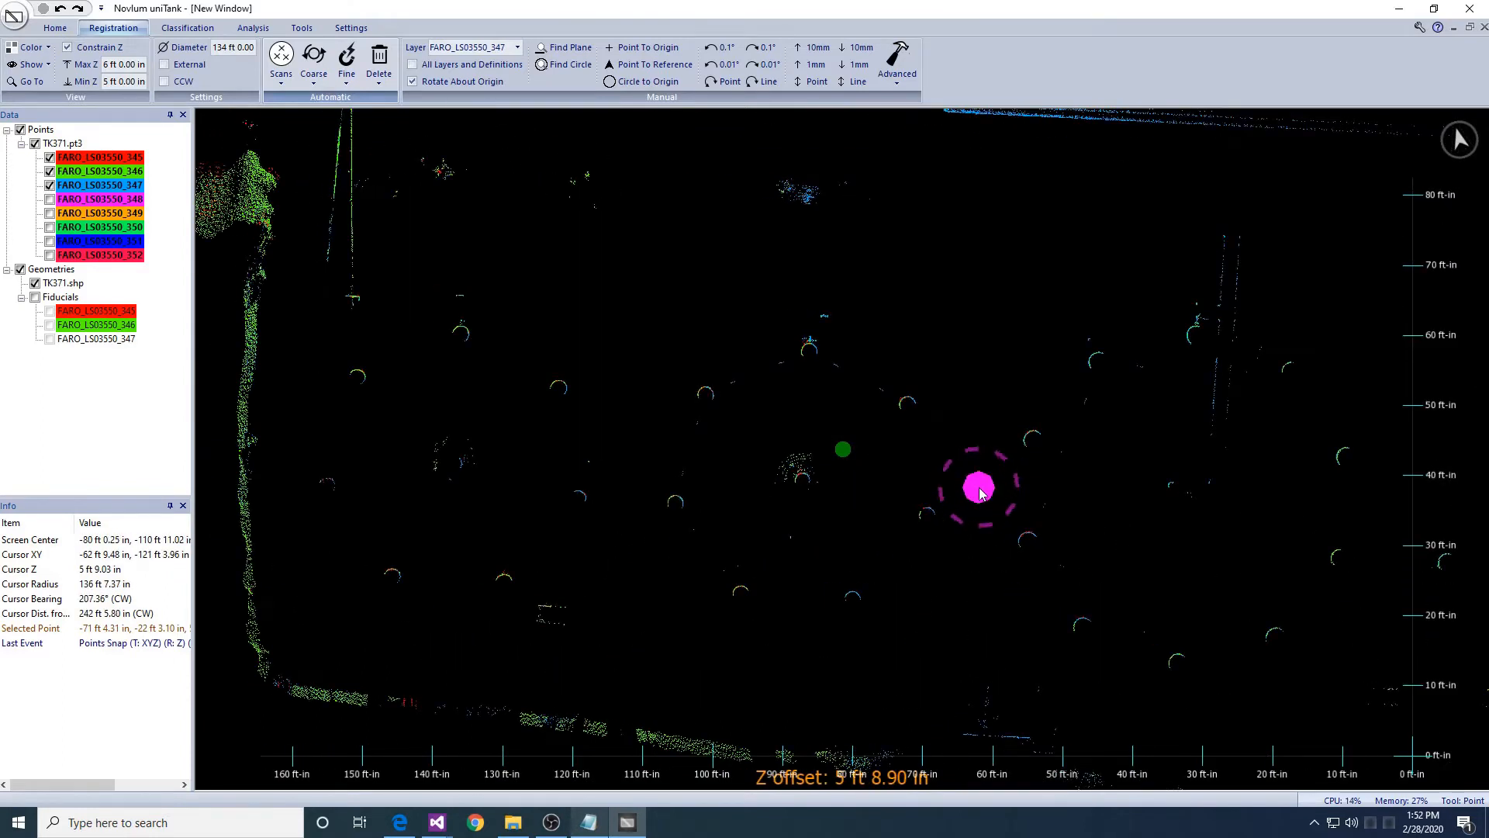
- Outline the area around the columns with a ten-vertex polygon
{"action": "key", "text": "c"}
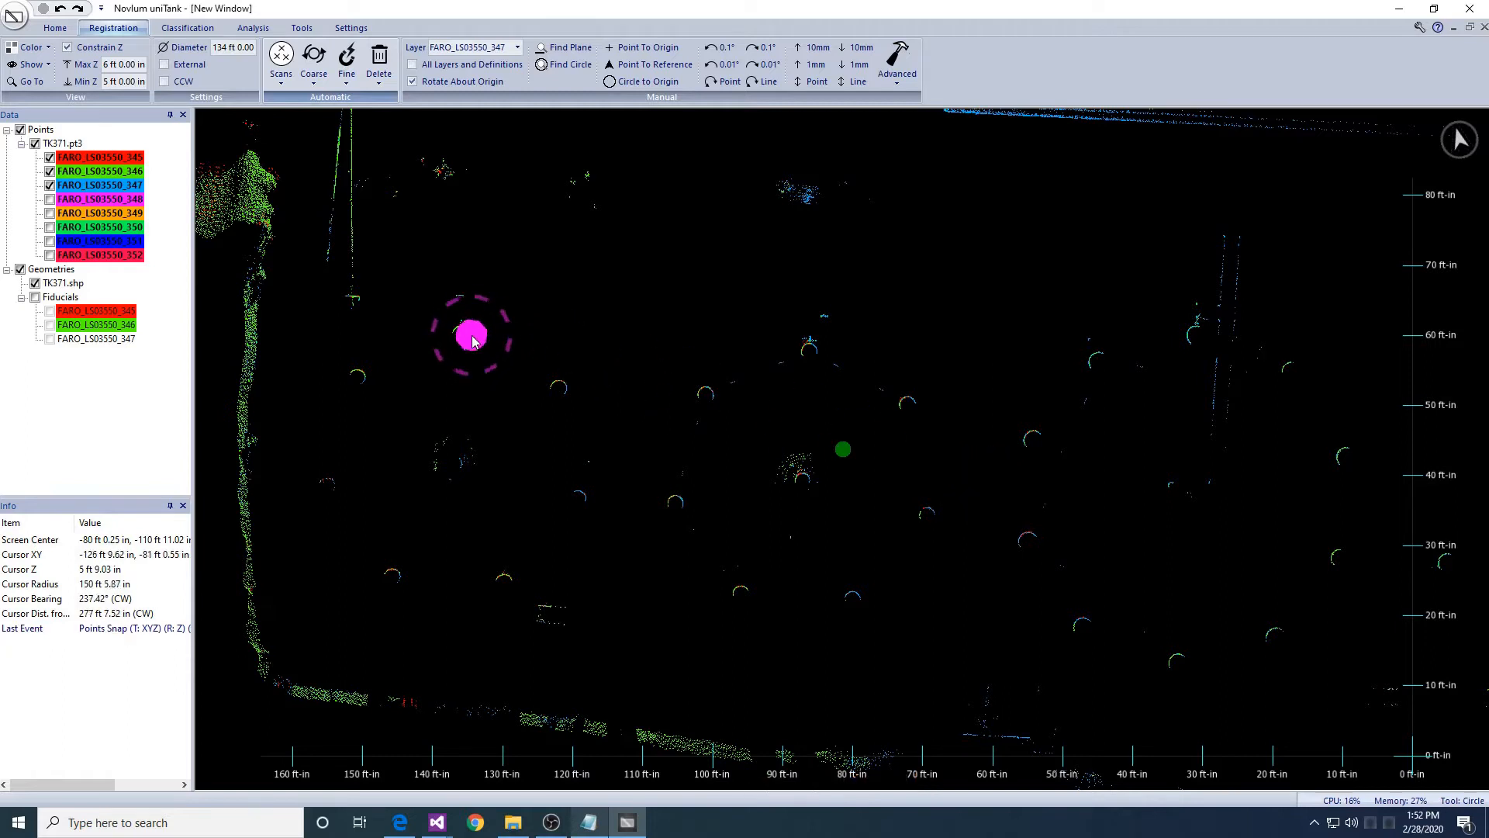
{"action": "left_click", "coordinate": [432, 318]}
{"action": "left_click", "coordinate": [567, 305]}
{"action": "left_click", "coordinate": [679, 363]}
{"action": "left_click", "coordinate": [761, 385]}
{"action": "left_click", "coordinate": [718, 532]}
{"action": "left_click", "coordinate": [783, 586]}
{"action": "left_click", "coordinate": [761, 651]}
{"action": "left_click", "coordinate": [585, 586]}
{"action": "left_click", "coordinate": [512, 608]}
{"action": "left_click", "coordinate": [357, 603]}
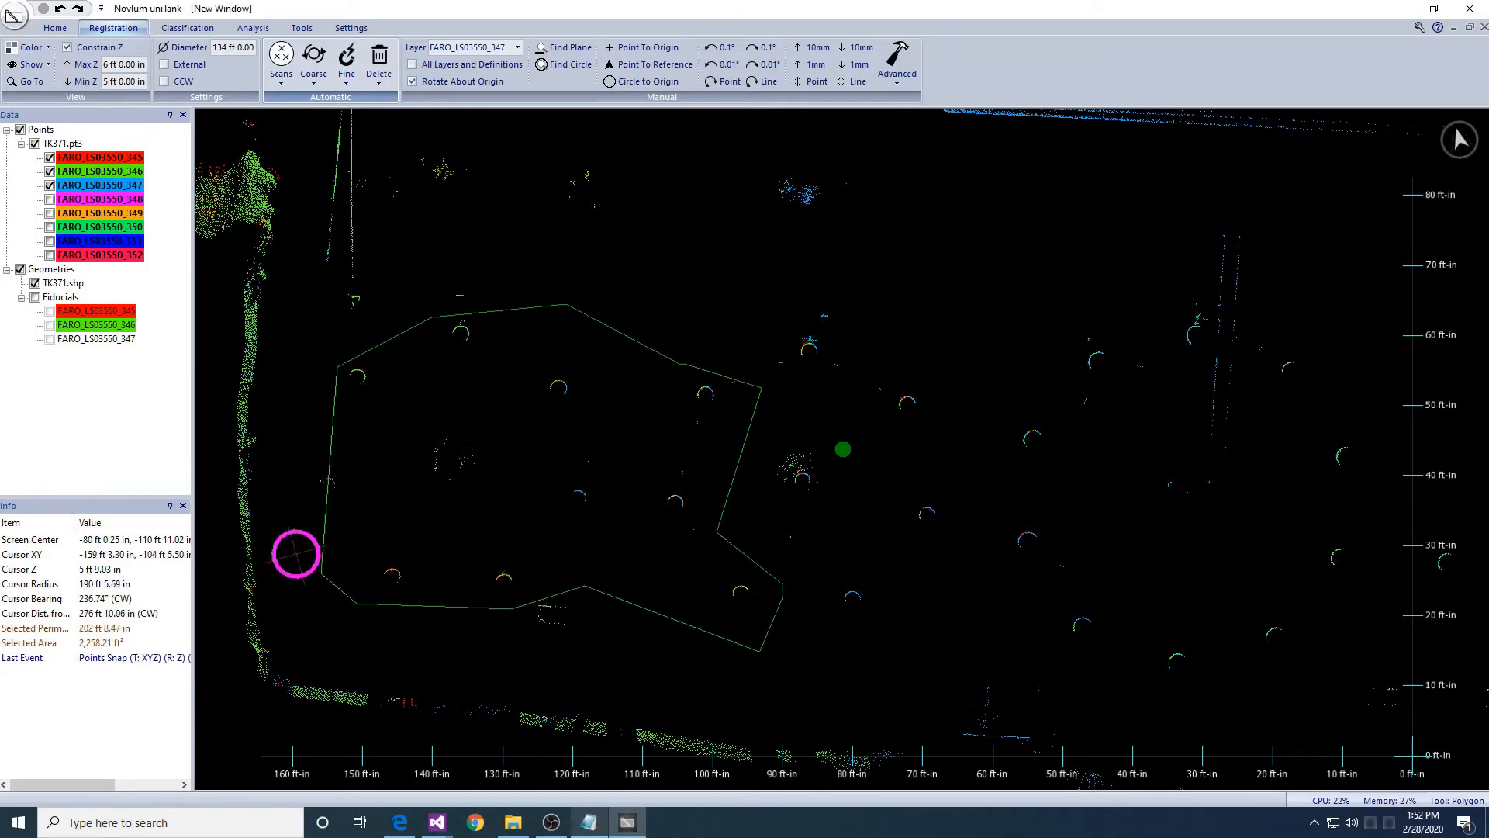
- Define column fiducials FIDC-001 to FIDC-007 inside the outline, accepting the default height and Z range
{"action": "left_click", "coordinate": [339, 75]}
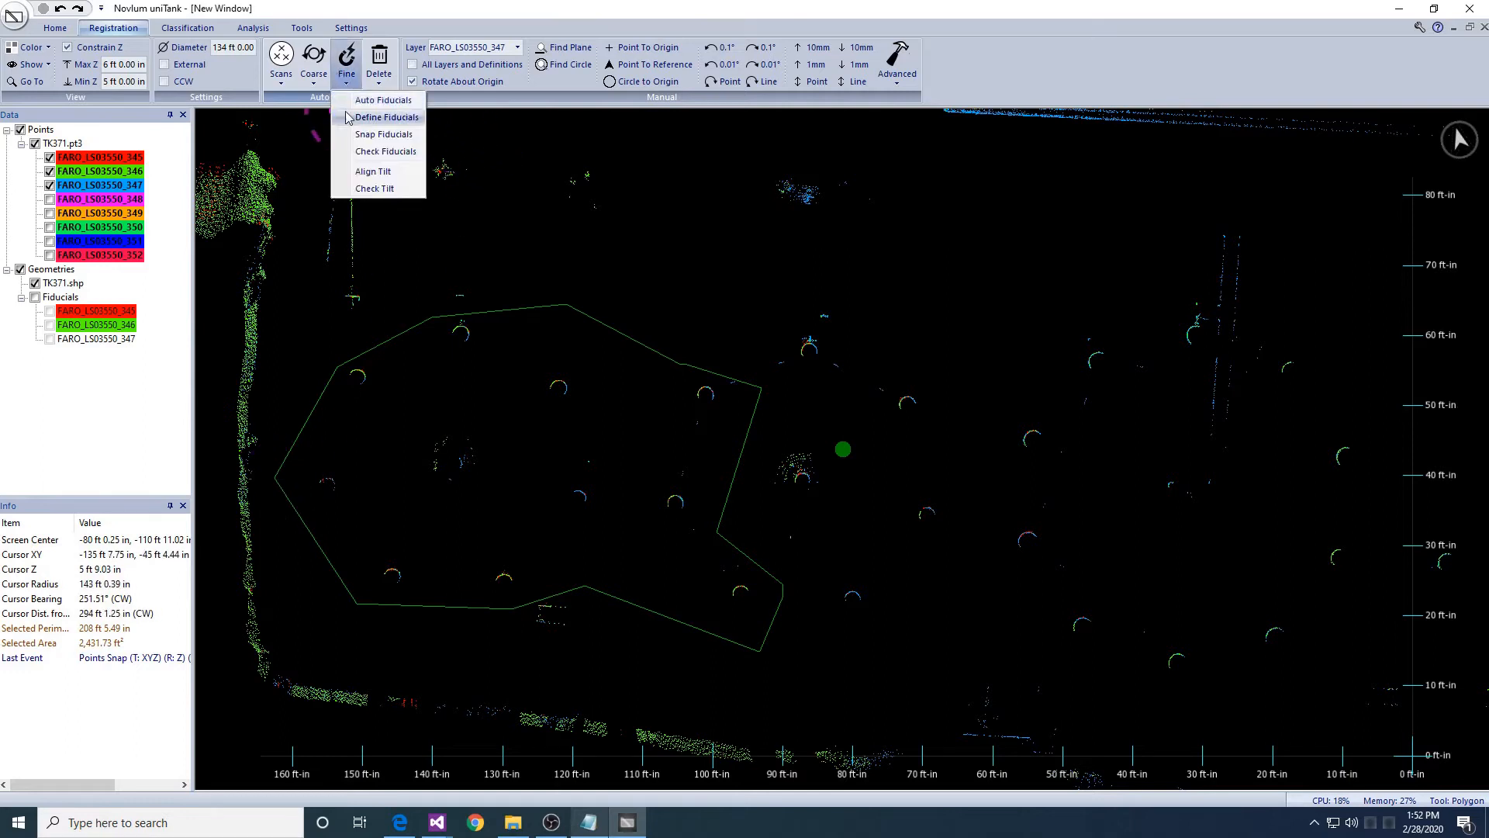
{"action": "left_click", "coordinate": [357, 122]}
{"action": "key", "text": "Return"}
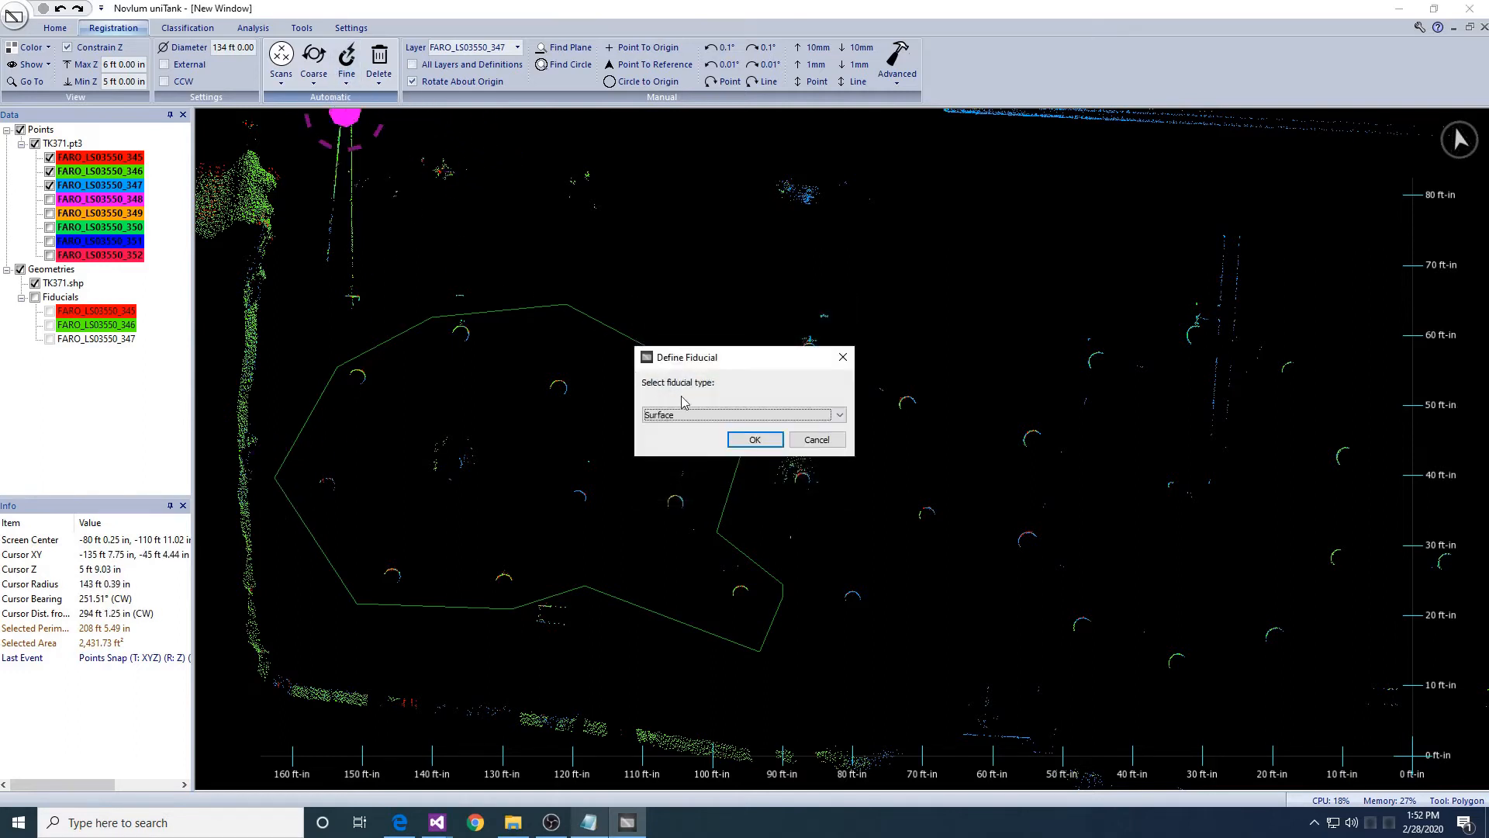
{"action": "left_click", "coordinate": [754, 439]}
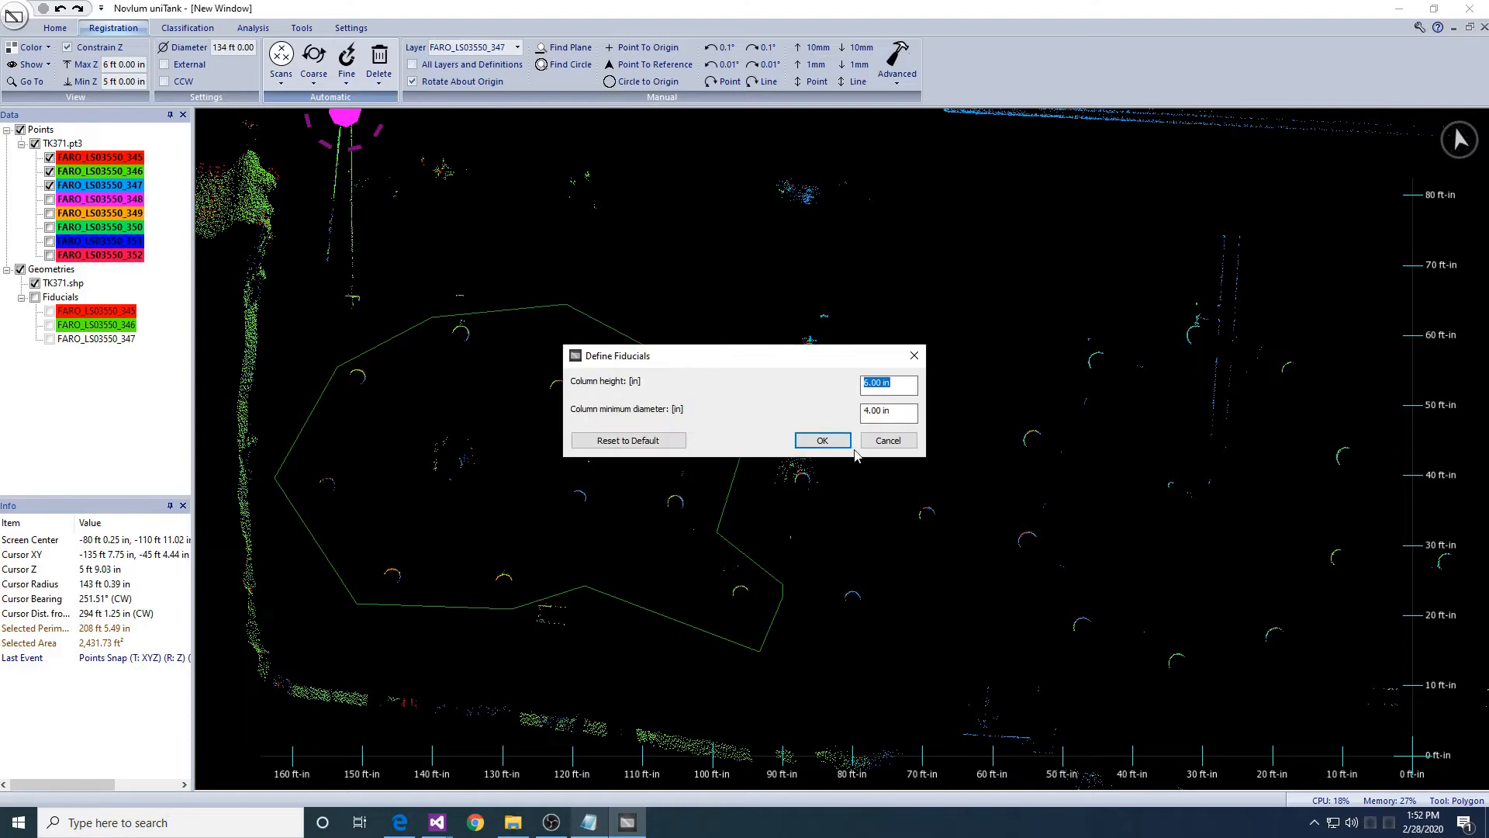
{"action": "left_click", "coordinate": [847, 440]}
{"action": "left_click", "coordinate": [846, 440]}
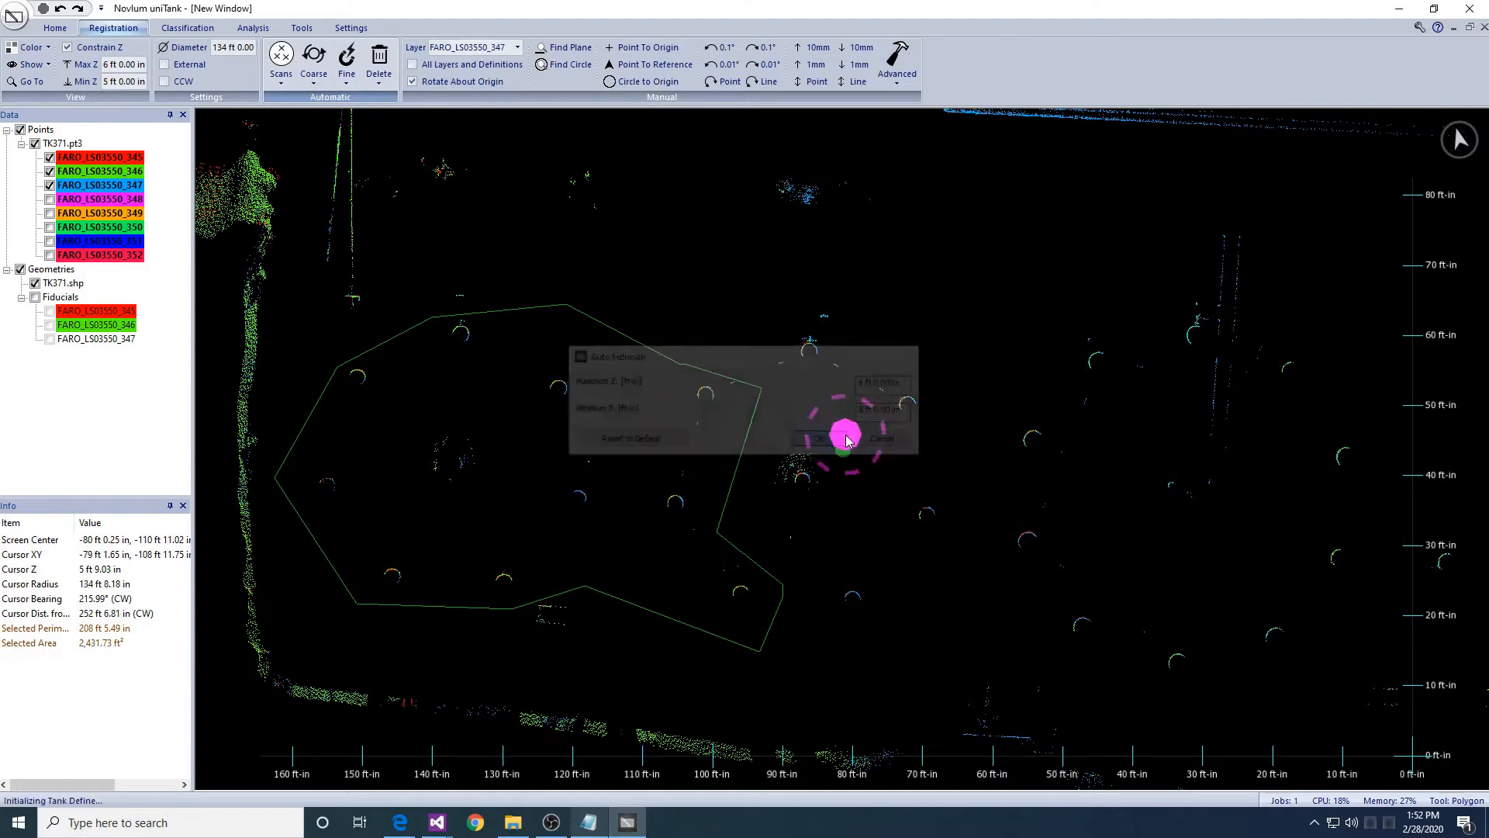
{"action": "scroll", "coordinate": [834, 472], "scroll_direction": "down", "scroll_amount": 3}
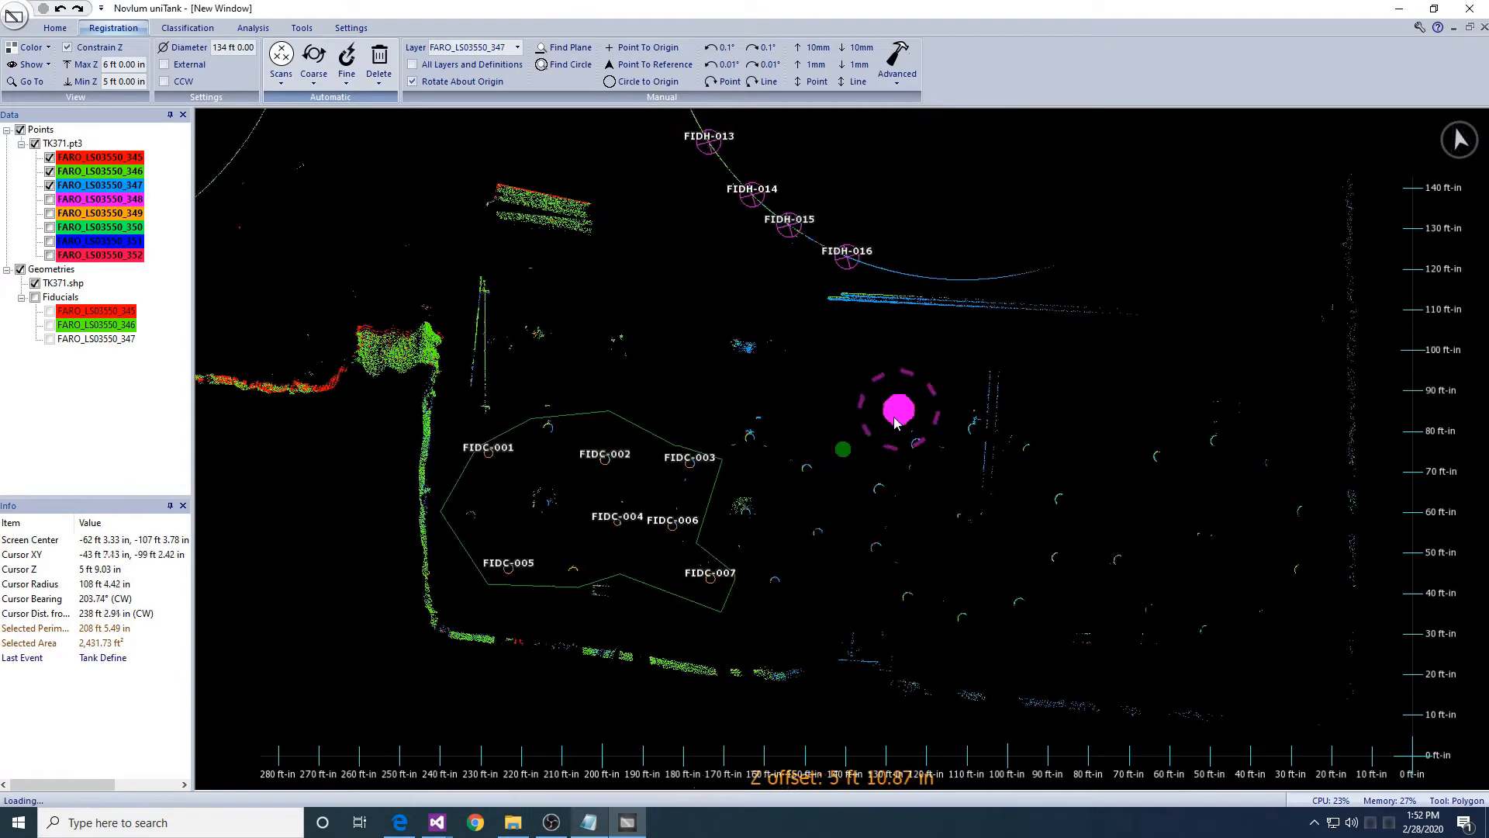
- Make FARO_LS03550_348 the working layer and move it into line with the tank shell
{"action": "middle_click_drag", "start_coordinate": [898, 414], "coordinate": [736, 504]}
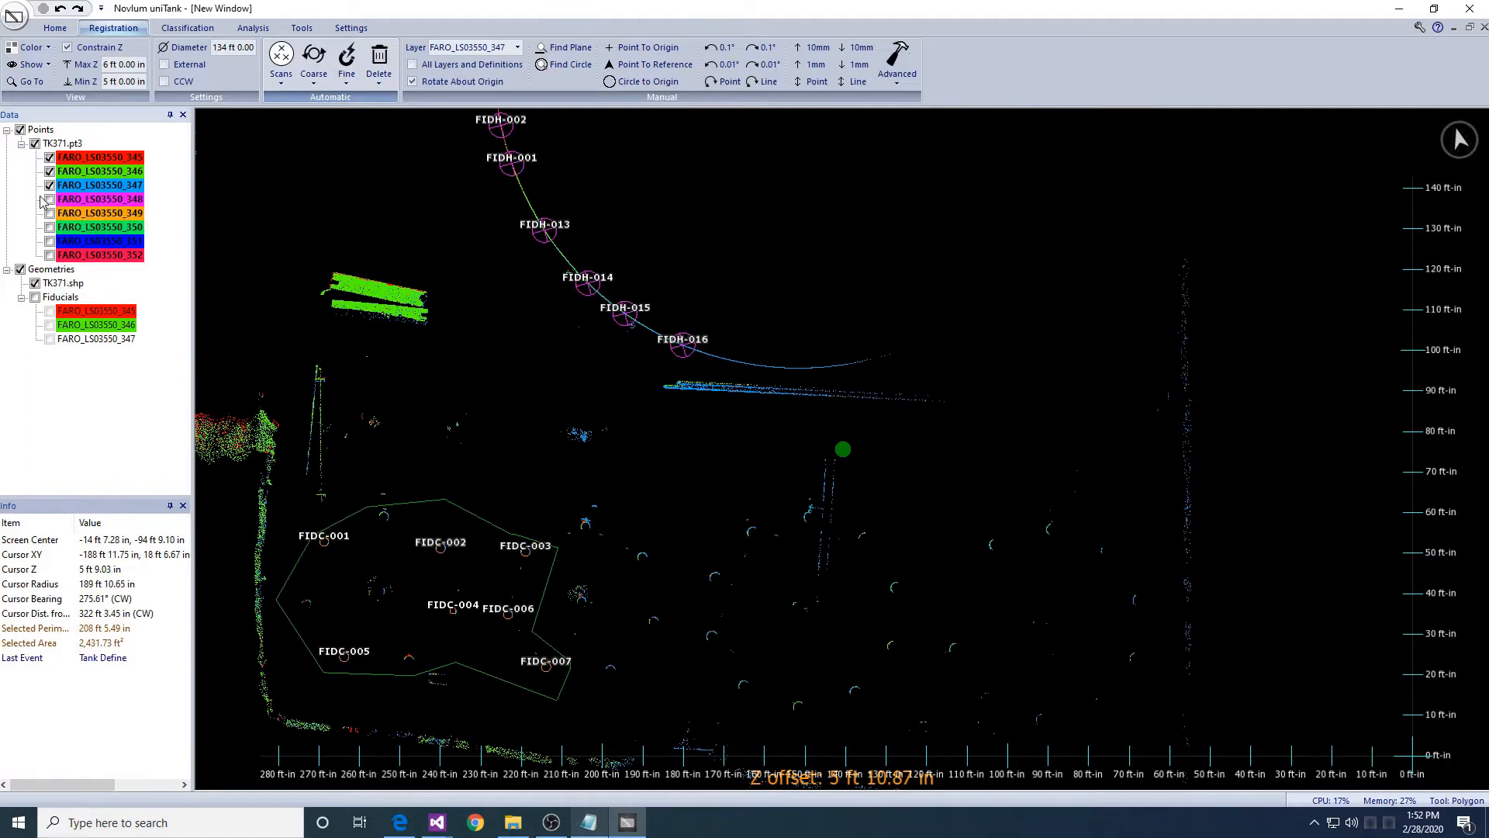
{"action": "left_click", "coordinate": [493, 48]}
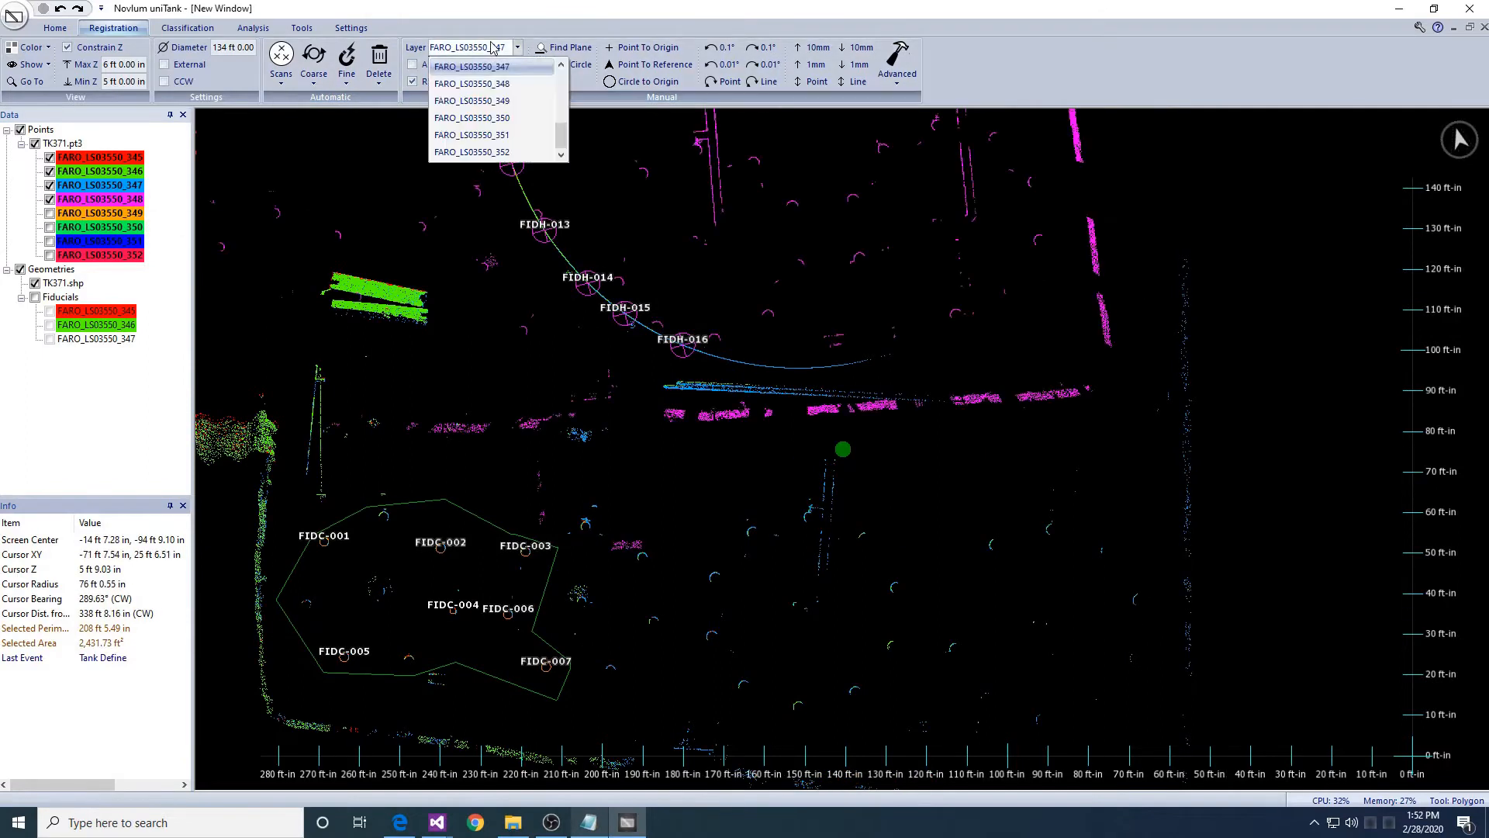
{"action": "left_click", "coordinate": [494, 83]}
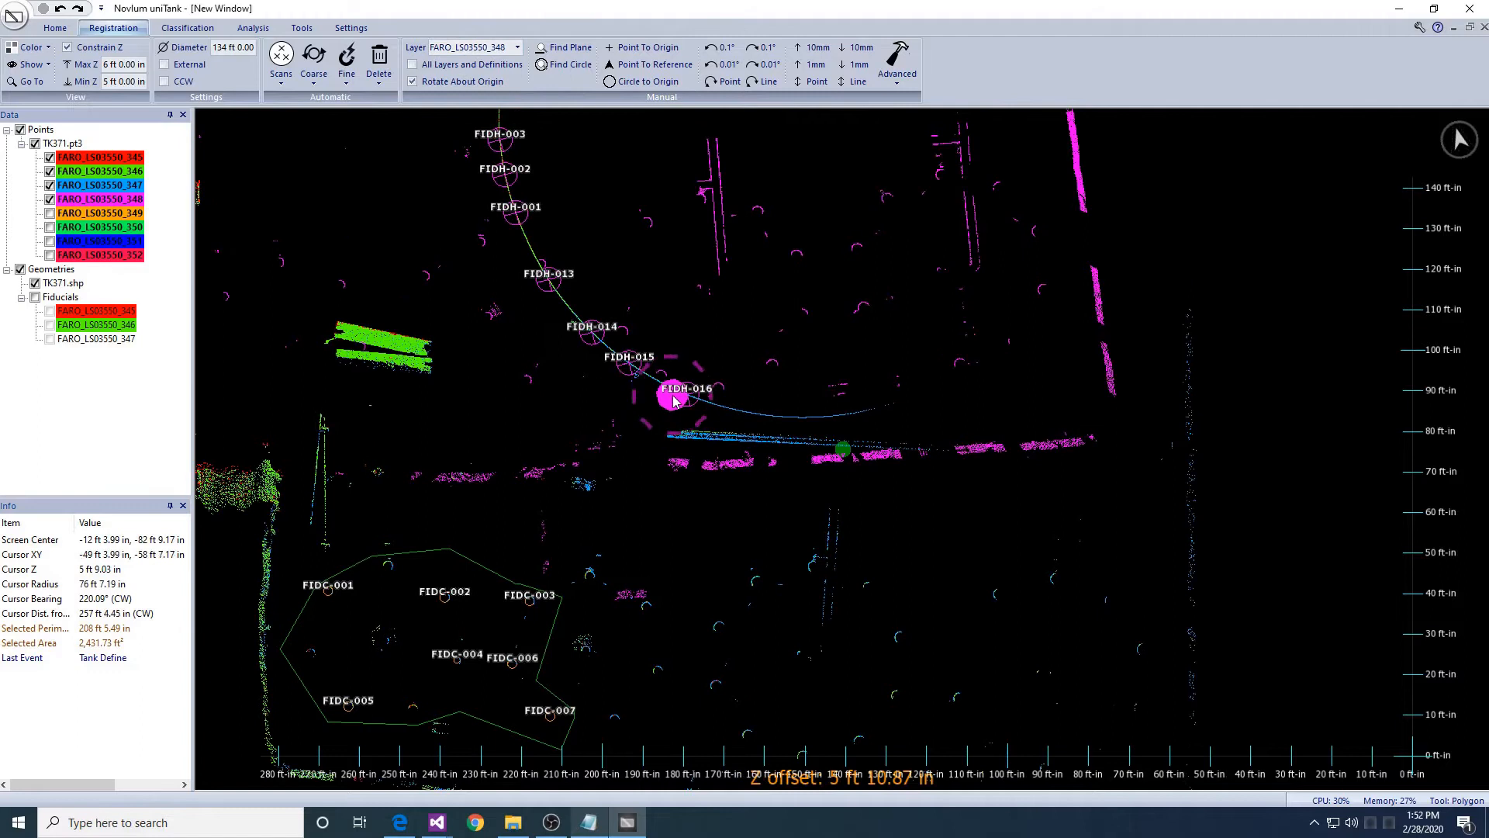
{"action": "scroll", "coordinate": [674, 399], "scroll_direction": "down", "scroll_amount": 4}
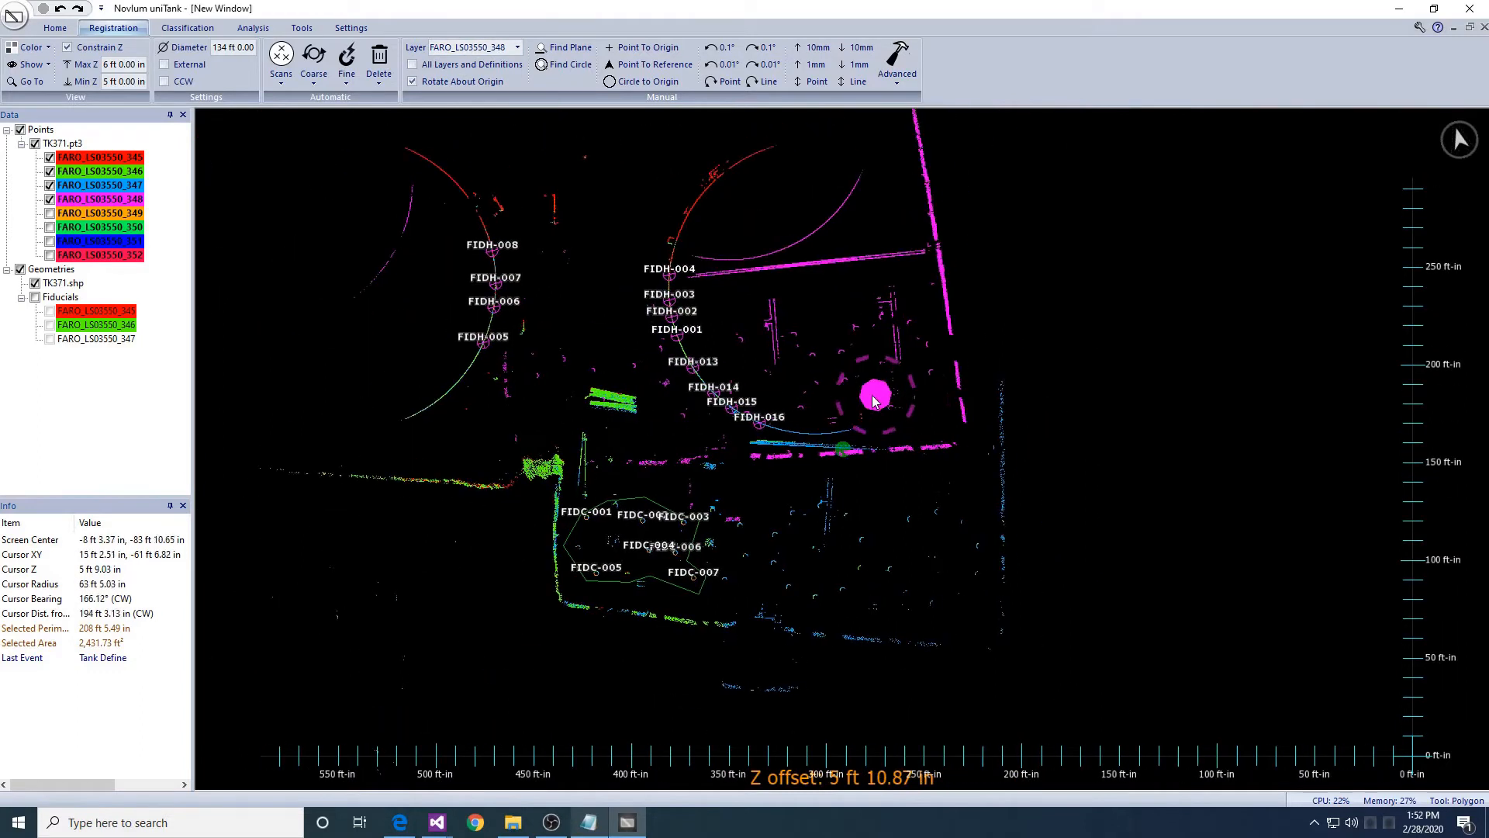
{"action": "mouse_move", "coordinate": [826, 309]}
{"action": "left_mouse_down"}
{"action": "mouse_move", "coordinate": [891, 473]}
{"action": "mouse_move", "coordinate": [933, 476]}
{"action": "mouse_move", "coordinate": [965, 442]}
{"action": "mouse_move", "coordinate": [963, 470]}
{"action": "left_mouse_up"}
{"action": "middle_click_drag", "start_coordinate": [513, 340], "coordinate": [649, 369]}
{"action": "scroll", "coordinate": [649, 370], "scroll_direction": "up", "scroll_amount": 7}
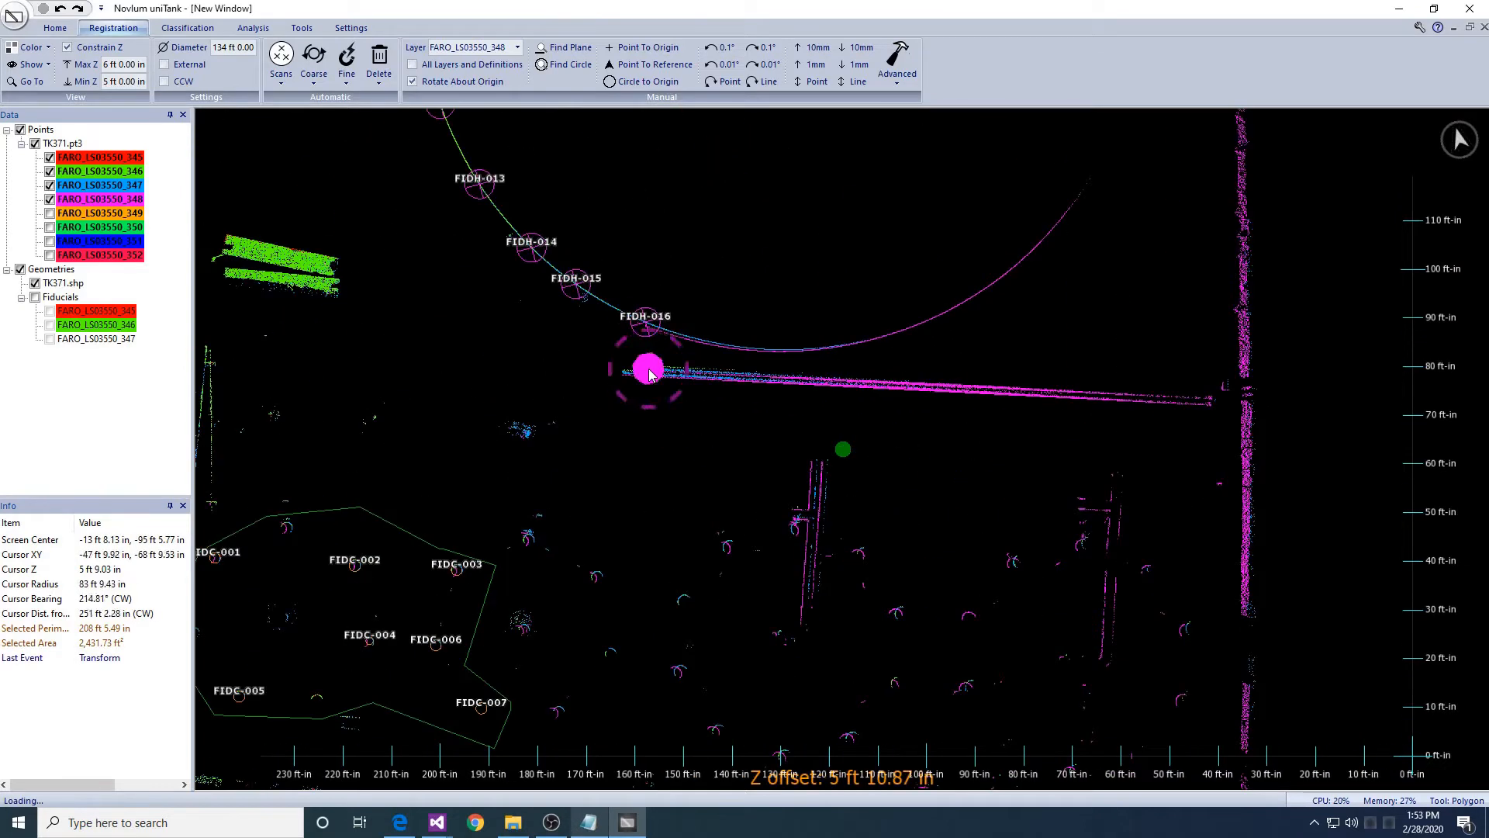
- Mark a fiducial point on the shell arc near FIDH-005 and FIDH-006
{"action": "left_click", "coordinate": [669, 298]}
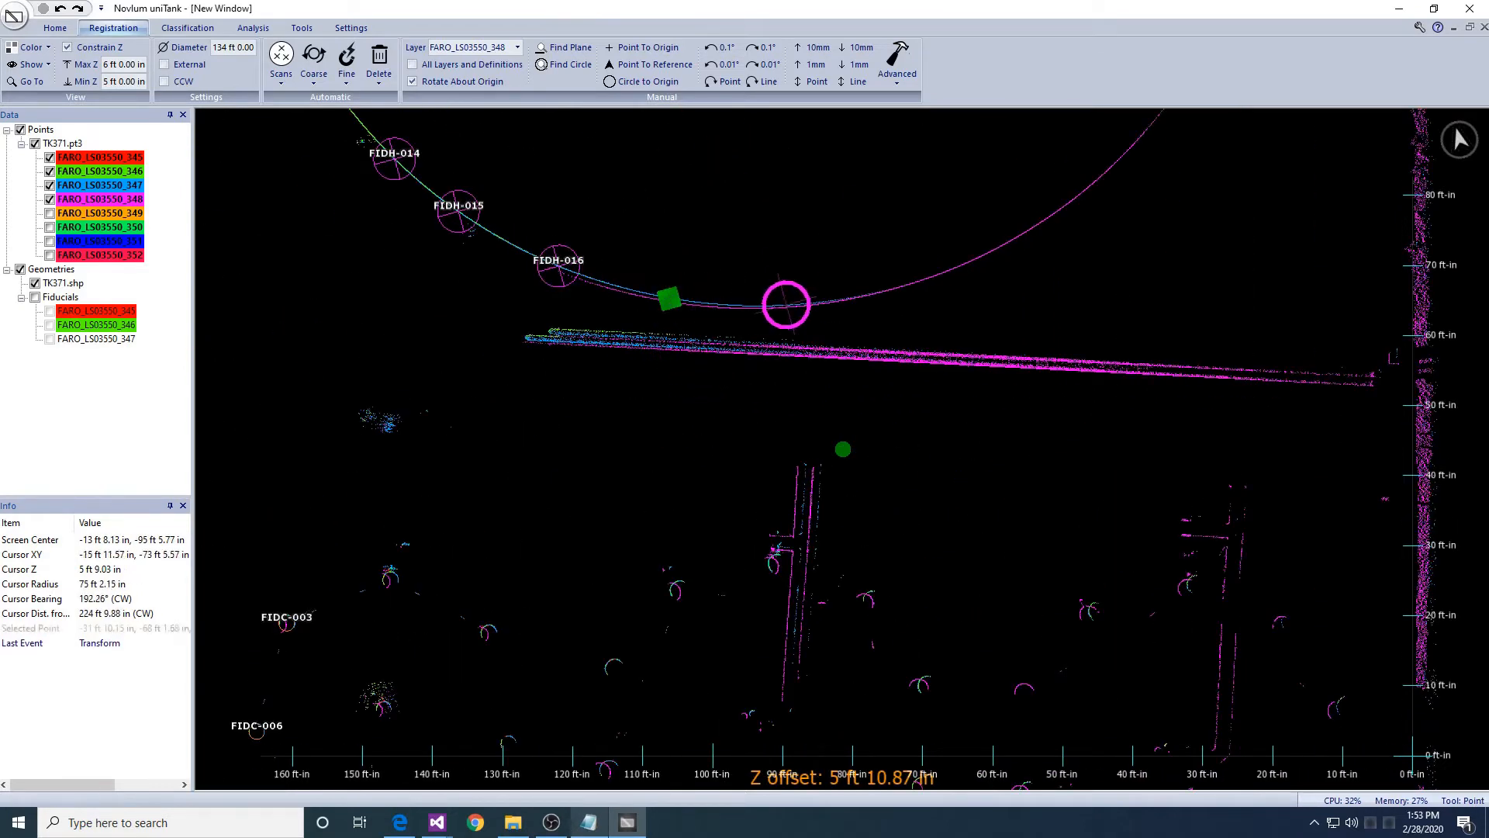
{"action": "middle_click_drag", "start_coordinate": [494, 295], "coordinate": [915, 338]}
{"action": "middle_click_drag", "start_coordinate": [634, 360], "coordinate": [750, 427]}
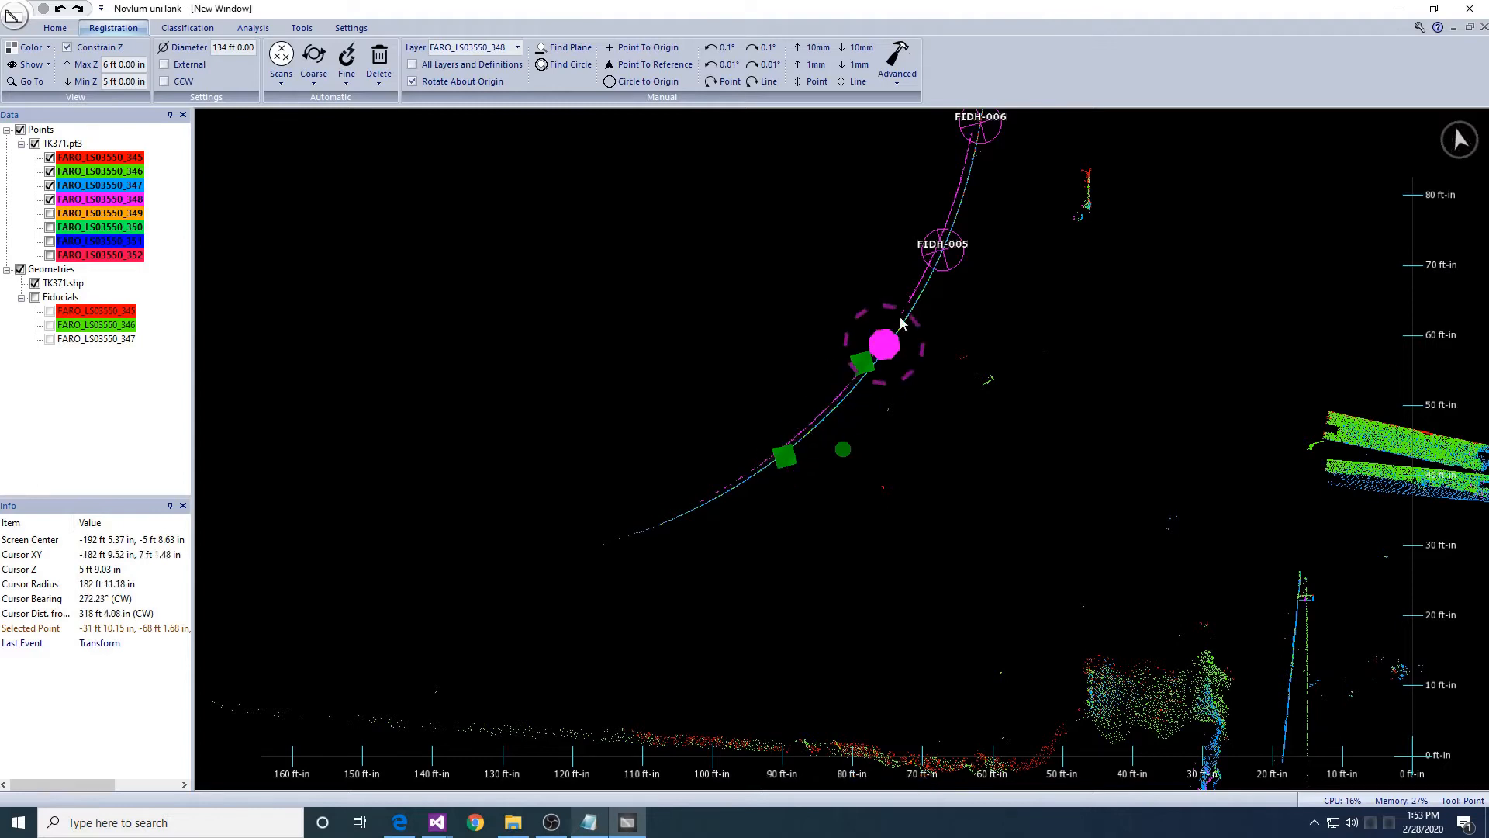
{"action": "scroll", "coordinate": [902, 324], "scroll_direction": "down", "scroll_amount": 7}
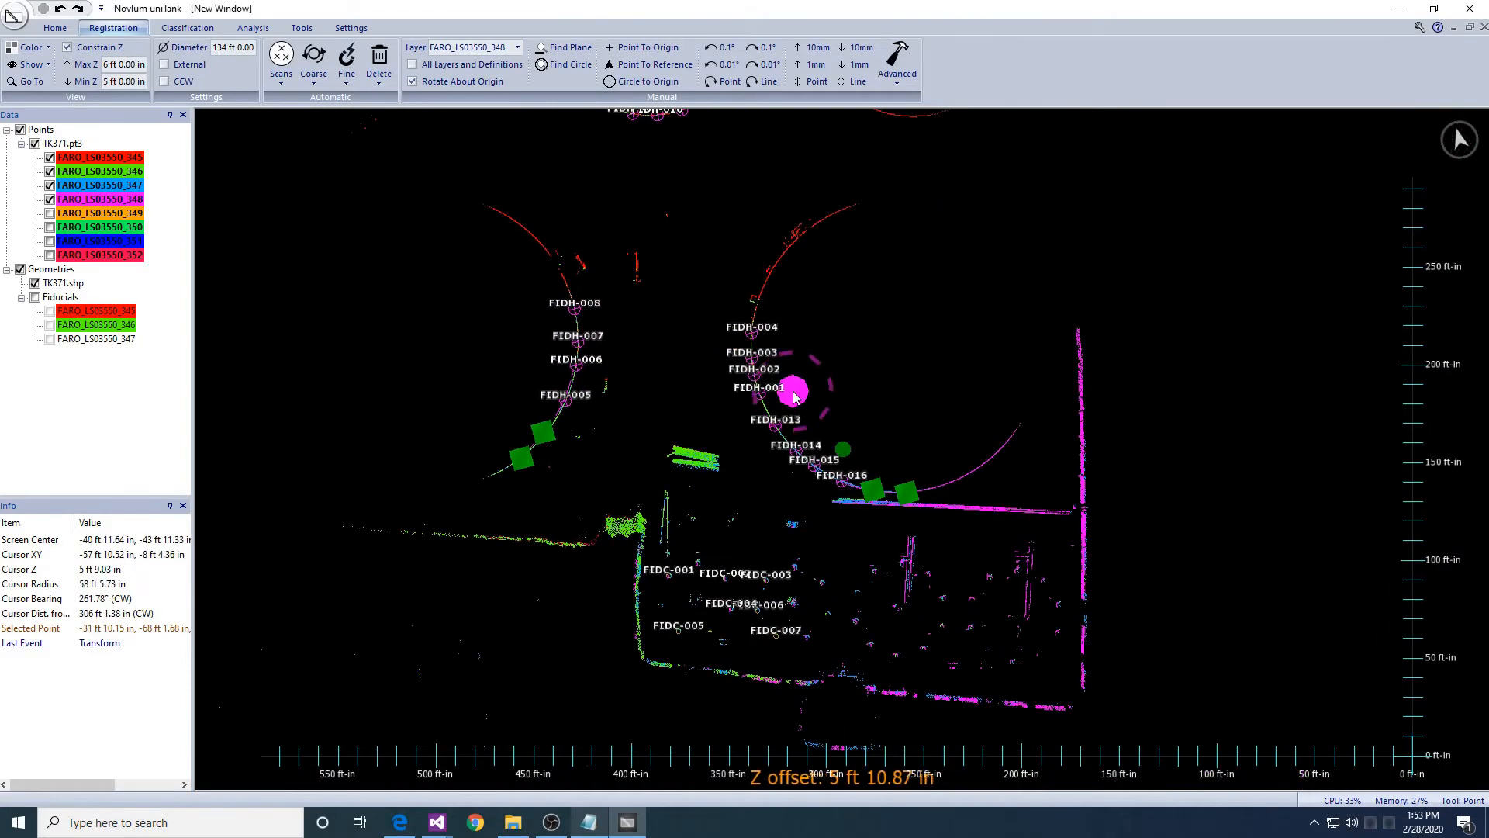
- Snap scan 348 to the fiducials of the reference layers
{"action": "left_click", "coordinate": [346, 80]}
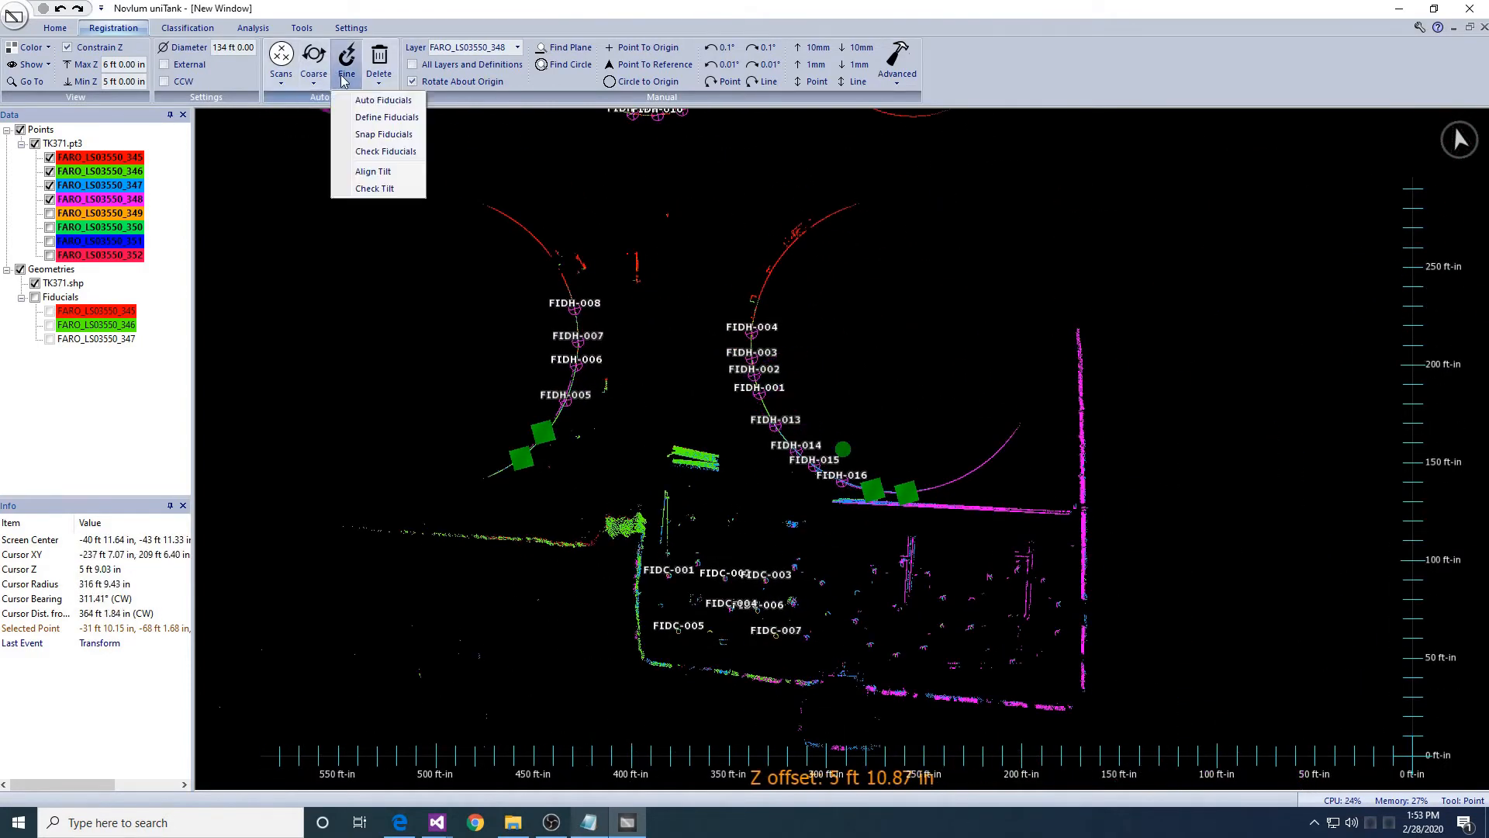
{"action": "left_click", "coordinate": [372, 133]}
{"action": "key", "text": "Return"}
{"action": "left_click", "coordinate": [728, 399]}
{"action": "key", "text": "Return"}
{"action": "key", "text": "Return"}
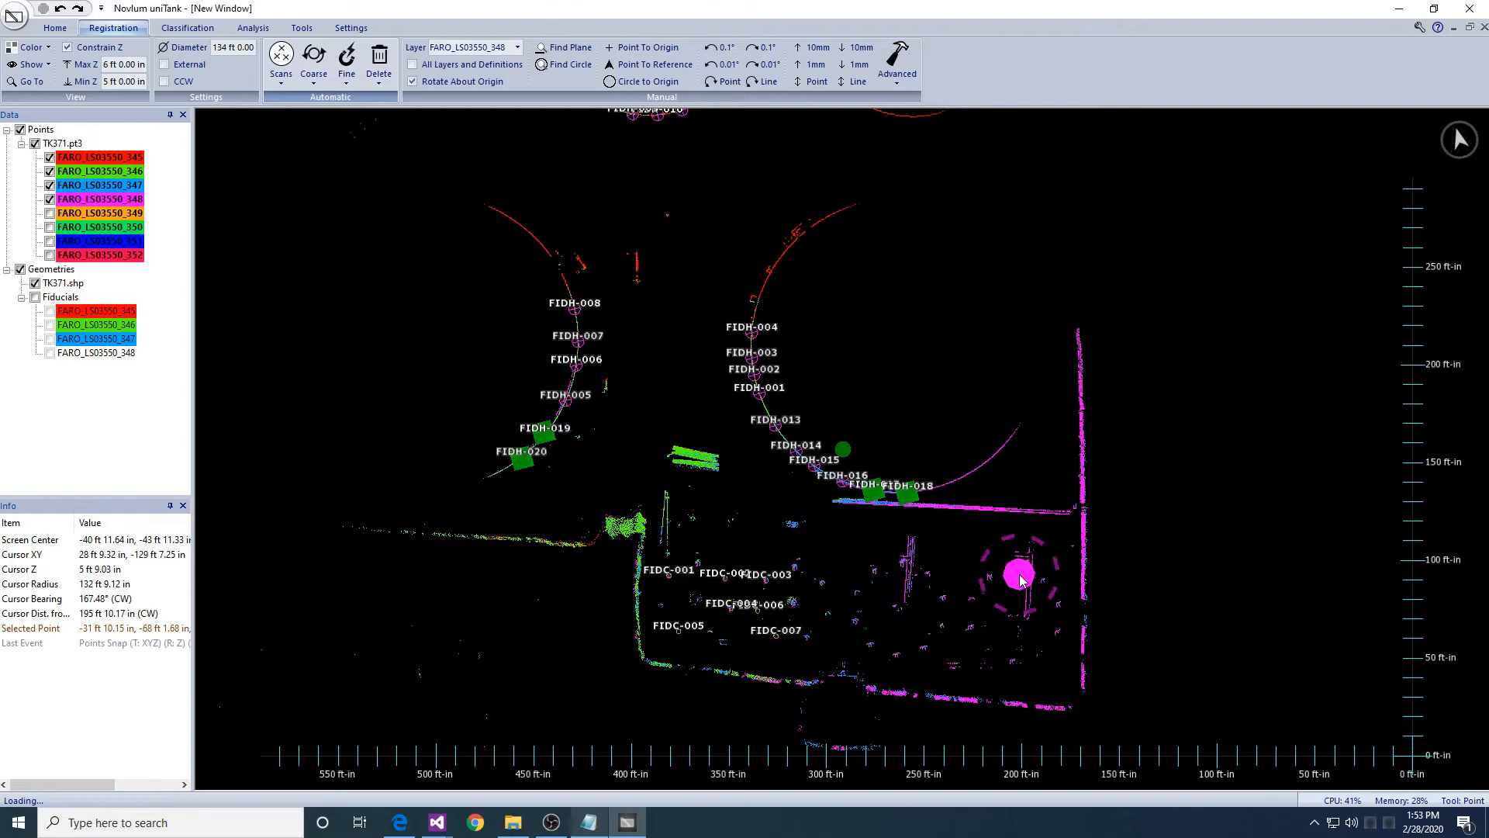
{"action": "scroll", "coordinate": [956, 571], "scroll_direction": "up", "scroll_amount": 6}
{"action": "scroll", "coordinate": [953, 568], "scroll_direction": "up", "scroll_amount": 1}
{"action": "middle_click_drag", "start_coordinate": [835, 600], "coordinate": [699, 425]}
{"action": "scroll", "coordinate": [698, 425], "scroll_direction": "down", "scroll_amount": 2}
{"action": "middle_click_drag", "start_coordinate": [707, 614], "coordinate": [738, 491]}
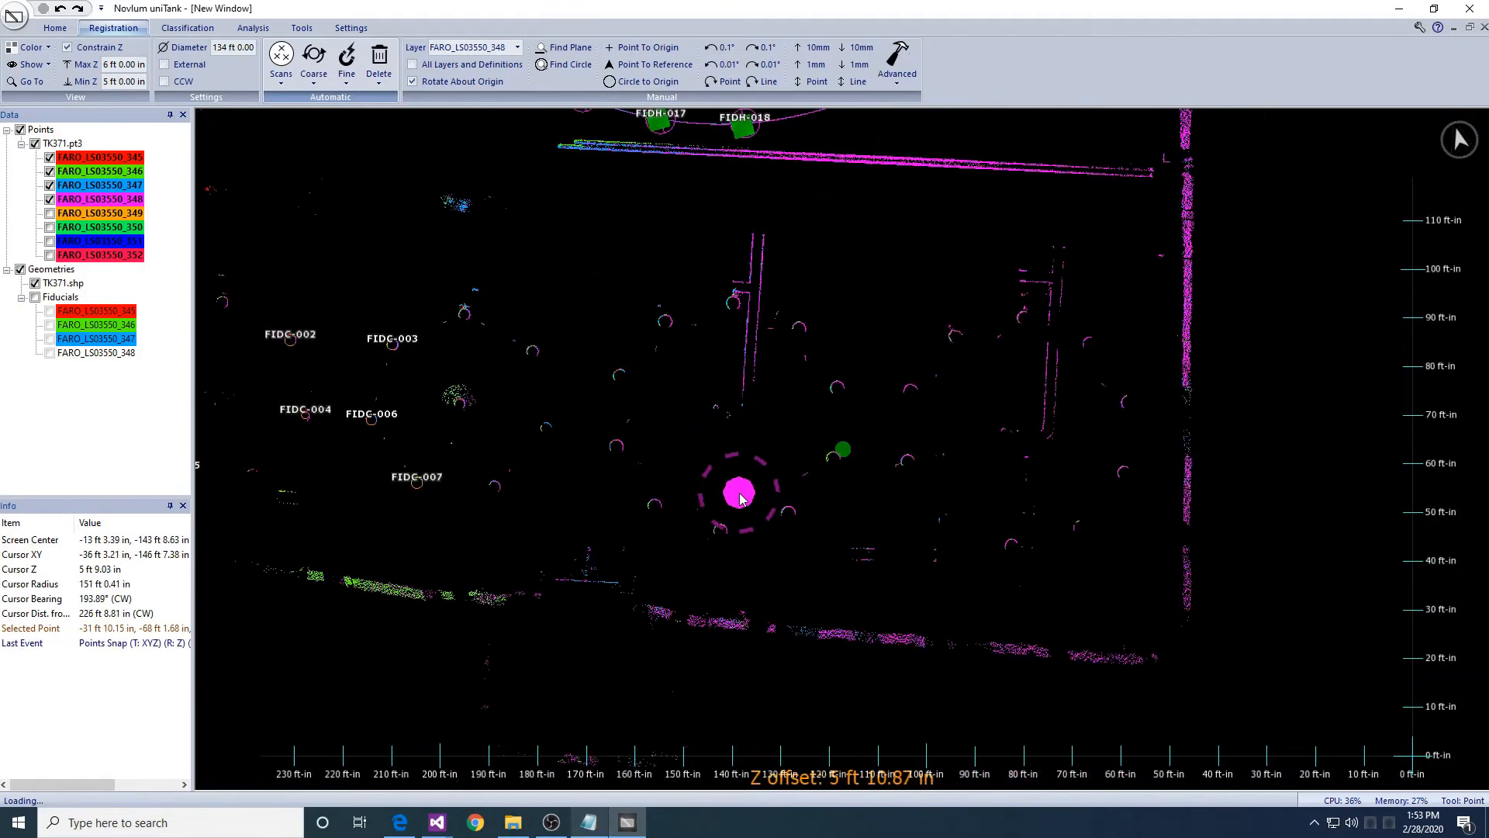
{"action": "scroll", "coordinate": [738, 492], "scroll_direction": "up", "scroll_amount": 2}
- Outline a larger area around the columns with a closed 17-vertex polygon
{"action": "key", "text": "p"}
{"action": "left_click", "coordinate": [580, 181]}
{"action": "left_click", "coordinate": [660, 261]}
{"action": "left_click", "coordinate": [614, 396]}
{"action": "left_click", "coordinate": [721, 464]}
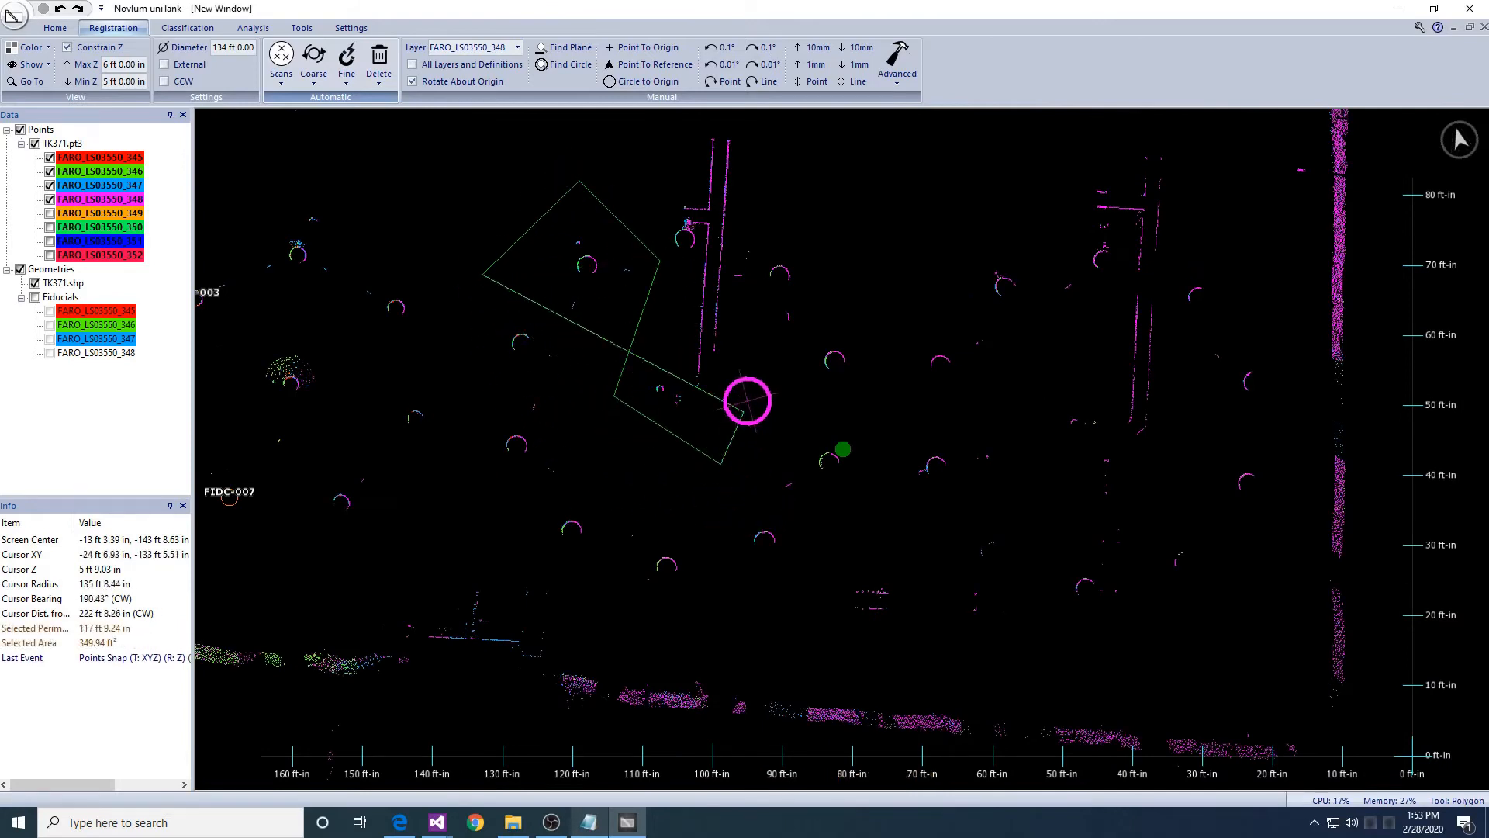
{"action": "left_click", "coordinate": [745, 274]}
{"action": "left_click", "coordinate": [777, 228]}
{"action": "left_click", "coordinate": [851, 271]}
{"action": "left_click", "coordinate": [890, 471]}
{"action": "left_click", "coordinate": [816, 602]}
{"action": "left_click", "coordinate": [651, 603]}
{"action": "left_click", "coordinate": [543, 555]}
{"action": "left_click", "coordinate": [333, 543]}
{"action": "left_click", "coordinate": [289, 508]}
{"action": "left_click", "coordinate": [316, 437]}
{"action": "left_click", "coordinate": [413, 360]}
{"action": "left_click", "coordinate": [243, 257]}
{"action": "double_click", "coordinate": [233, 202]}
- Generate column fiducials FIDC-008 to FIDC-019 inside the outline for scans 345–348
{"action": "left_click", "coordinate": [339, 89]}
{"action": "left_click", "coordinate": [349, 120]}
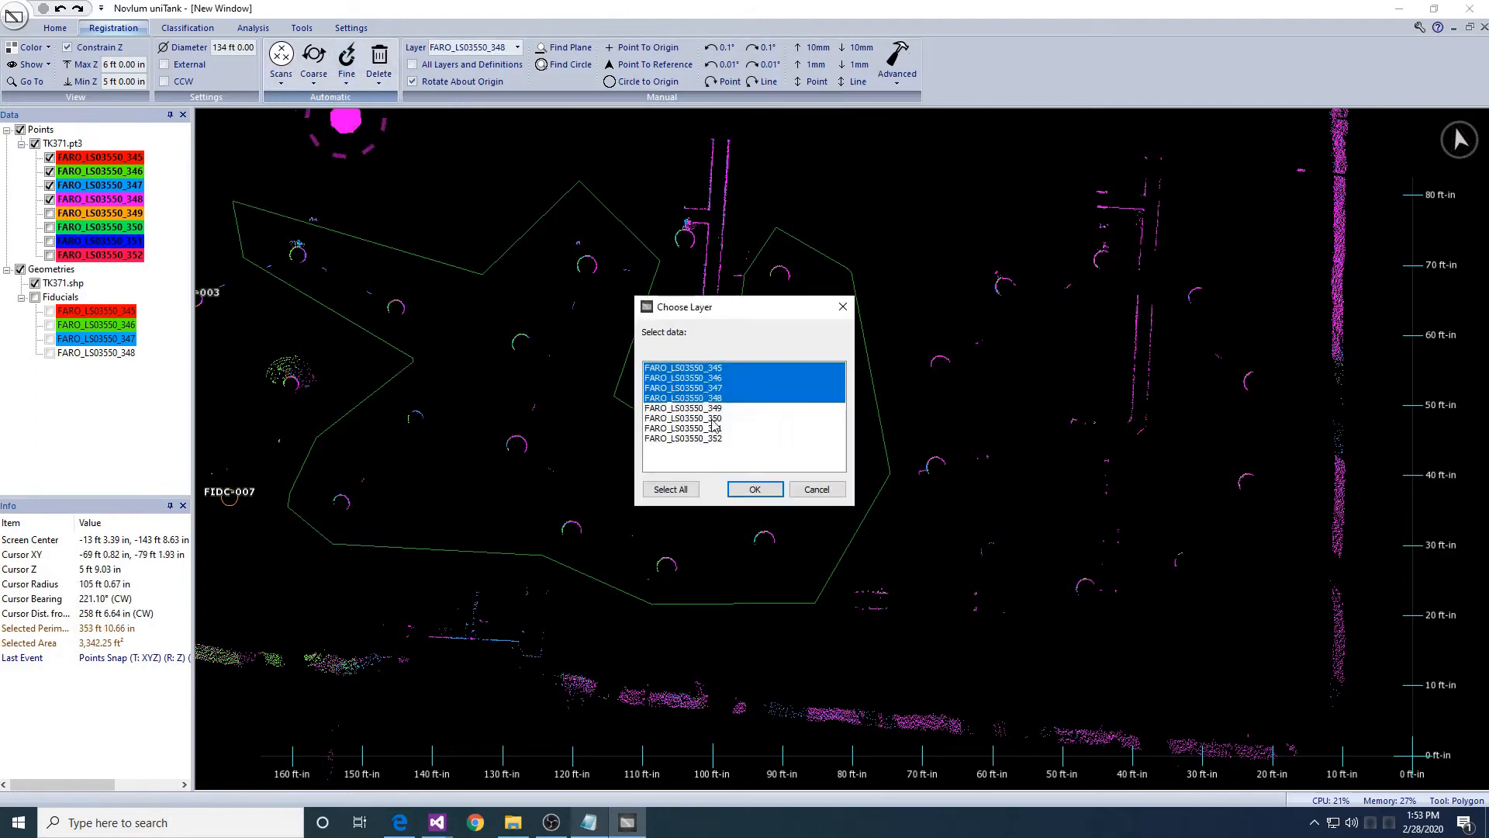
{"action": "key", "text": "Return"}
{"action": "key", "text": "Return"}
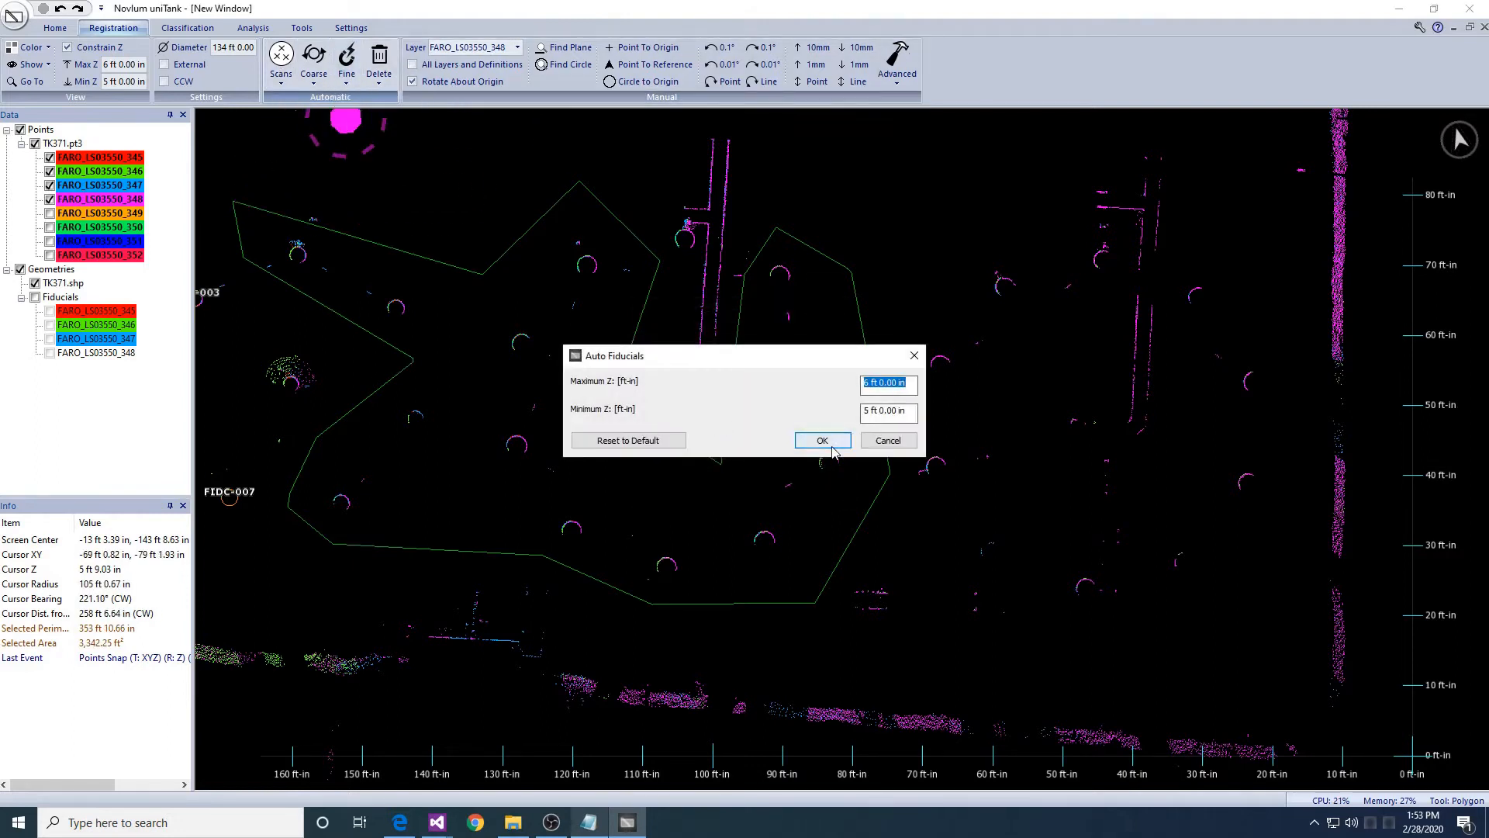
{"action": "left_click", "coordinate": [811, 439]}
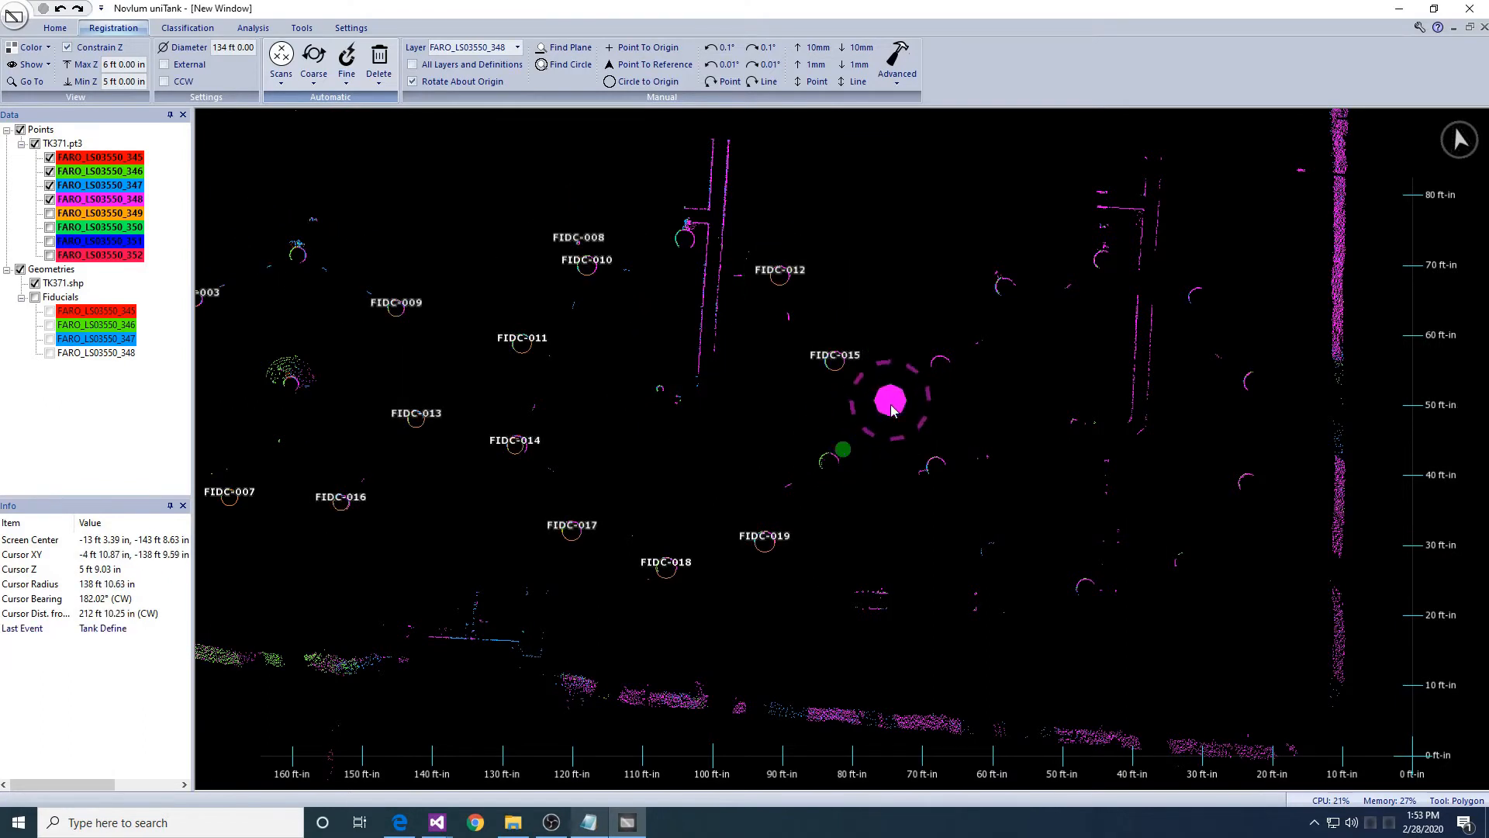
{"action": "scroll", "coordinate": [892, 405], "scroll_direction": "down", "scroll_amount": 5}
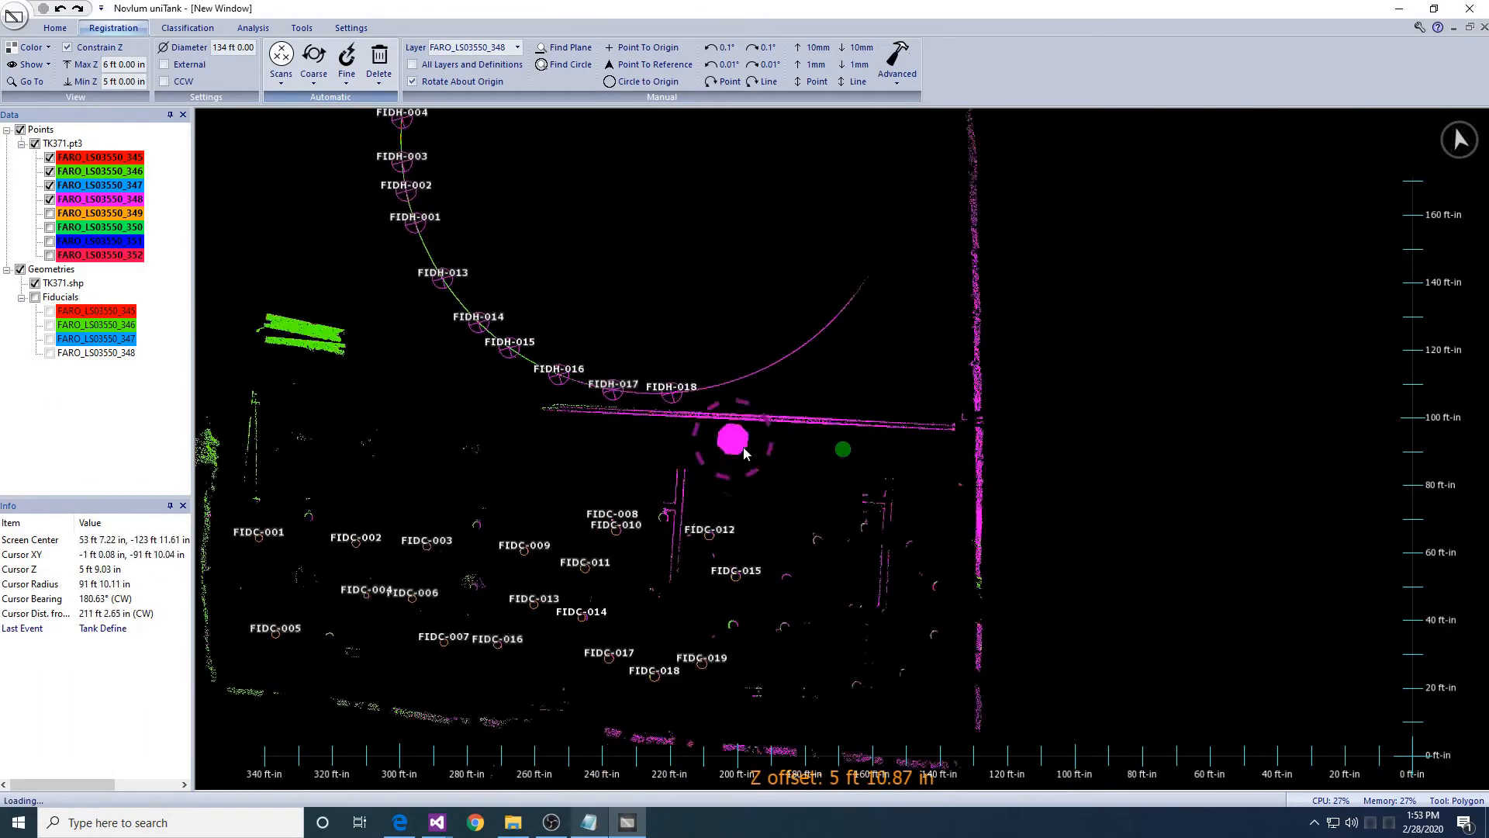
- Show scan FARO_LS03550_349 and make it the working layer
{"action": "left_click", "coordinate": [49, 214]}
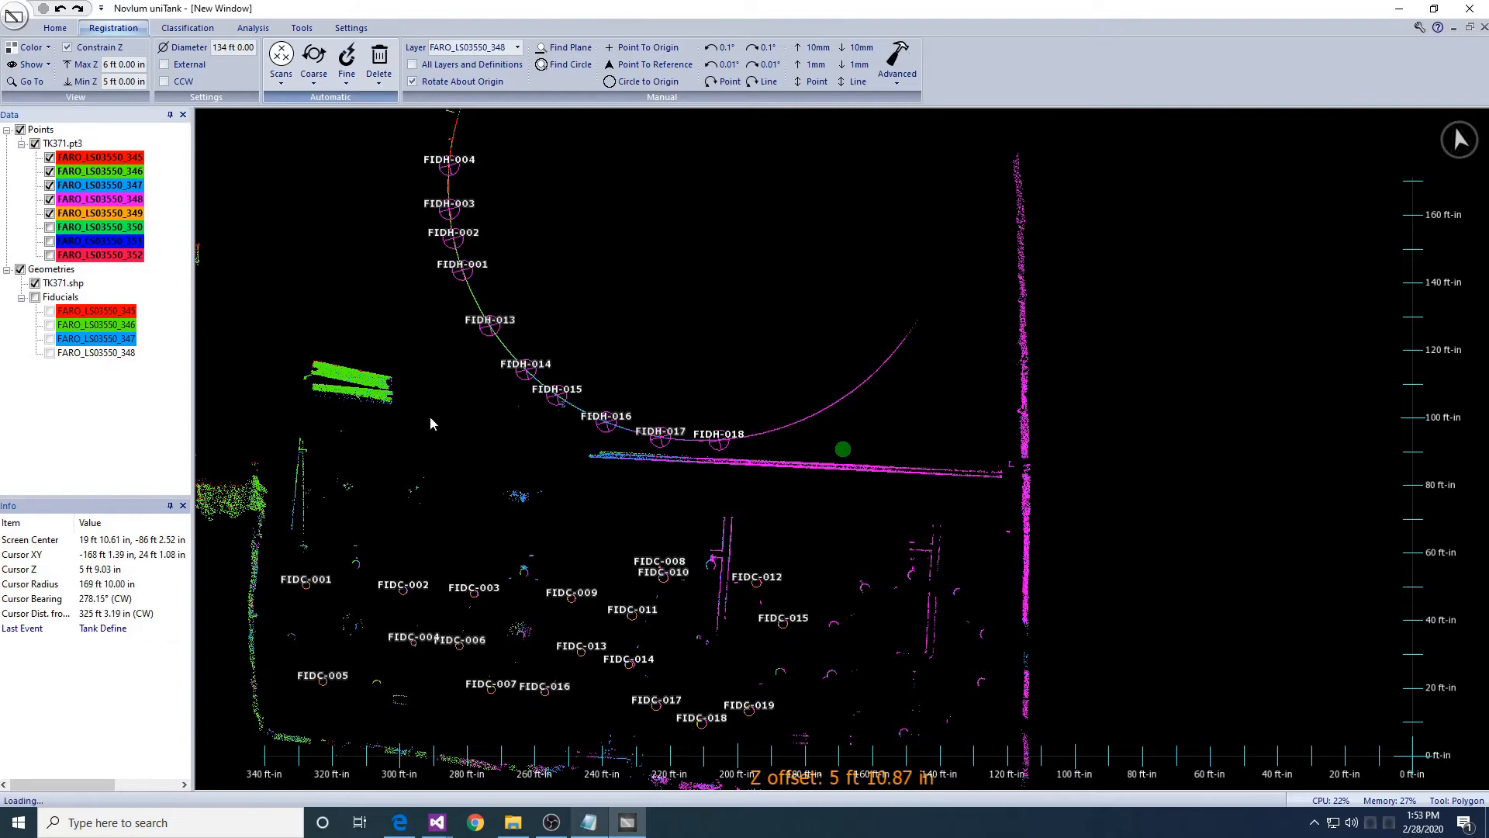
{"action": "left_click", "coordinate": [460, 50]}
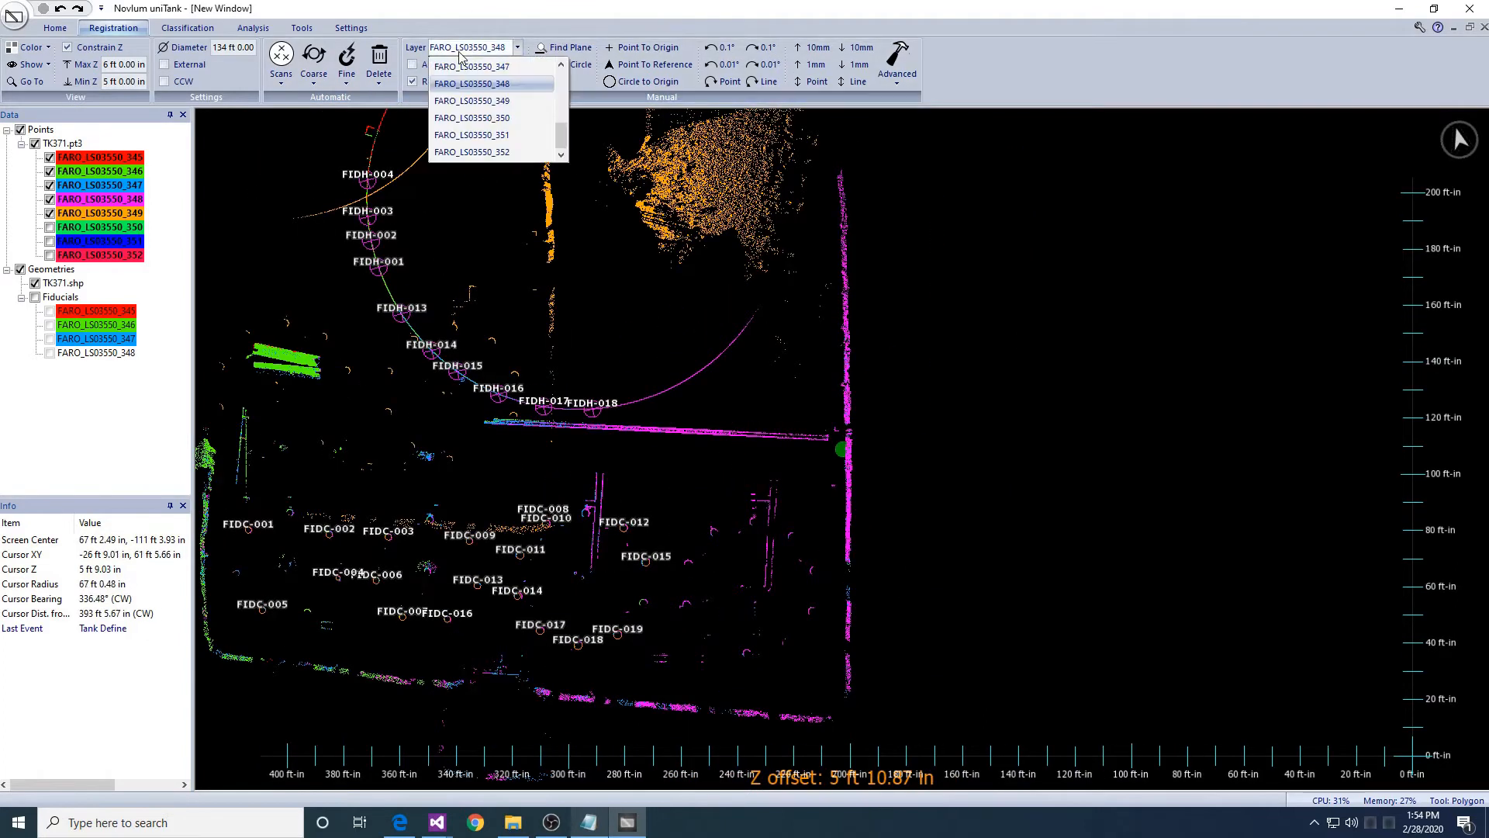
{"action": "left_click", "coordinate": [481, 100]}
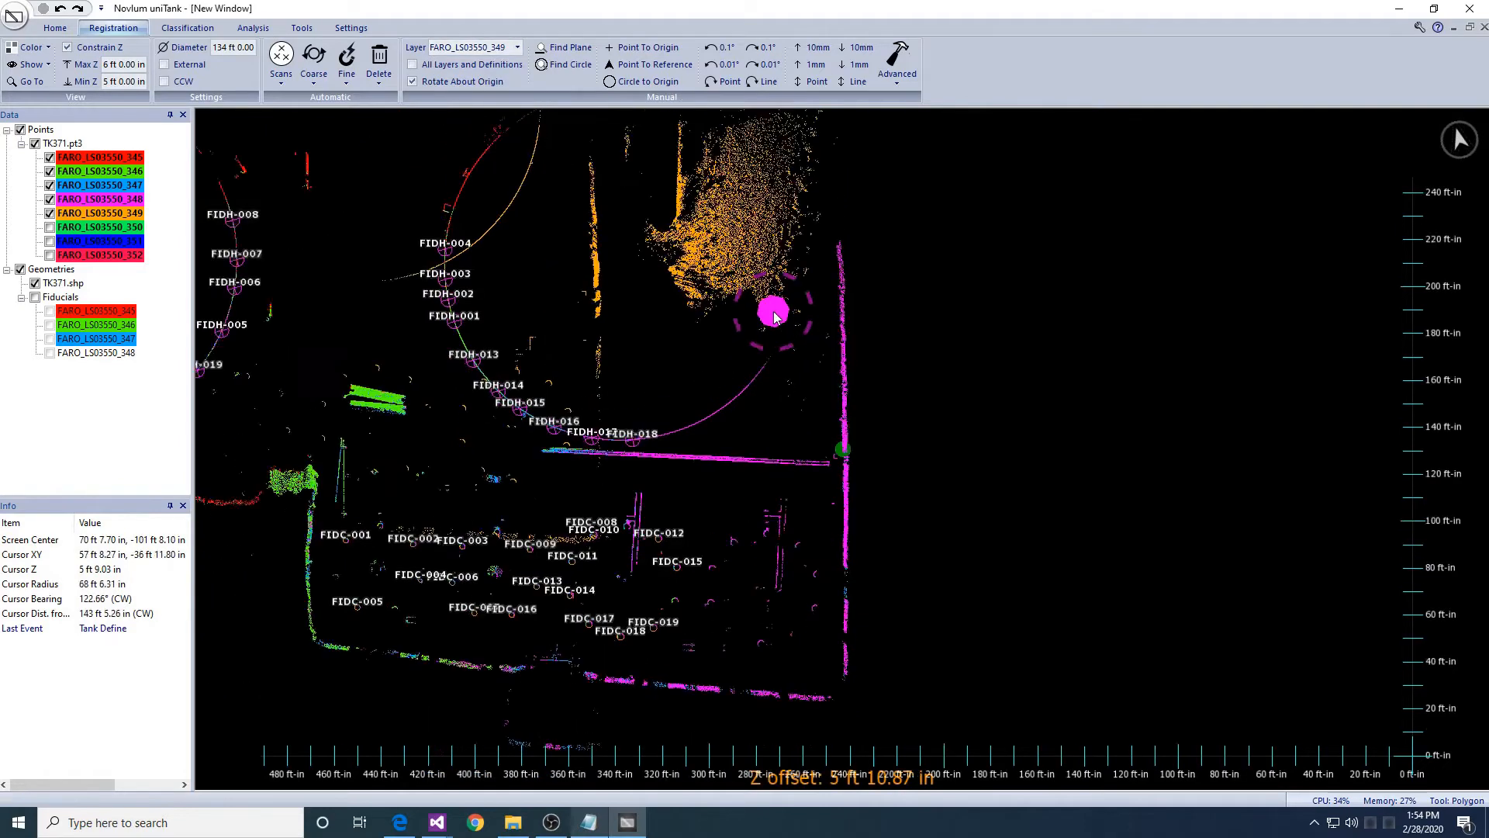
- Move scan 349 right of the magenta wall and rotate it slightly clockwise into alignment
{"action": "left_click_drag", "start_coordinate": [772, 314], "coordinate": [988, 367]}
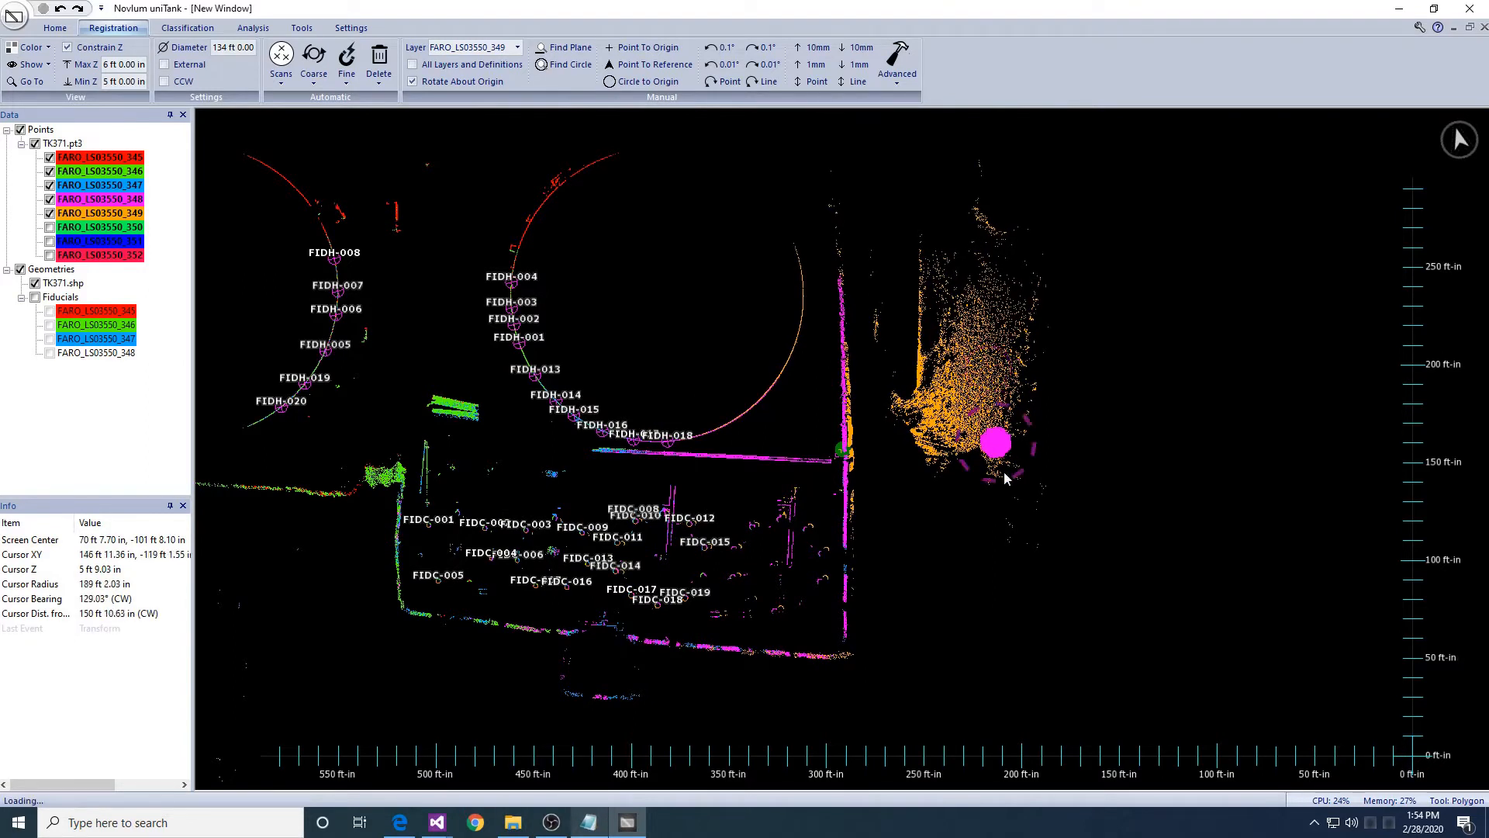
{"action": "left_click_drag", "start_coordinate": [1017, 481], "coordinate": [1012, 487]}
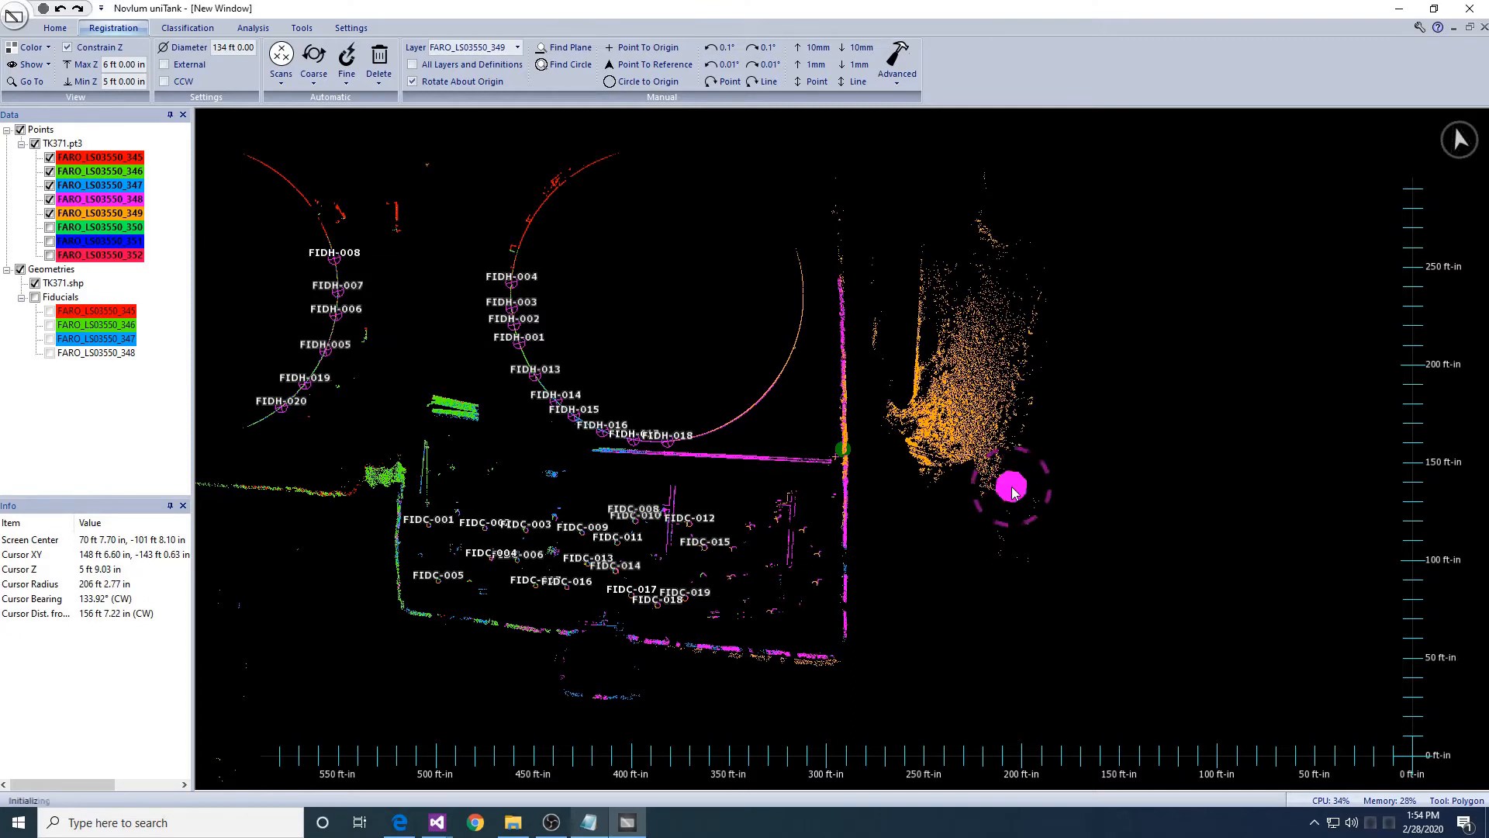
{"action": "scroll", "coordinate": [722, 465], "scroll_direction": "up", "scroll_amount": 5}
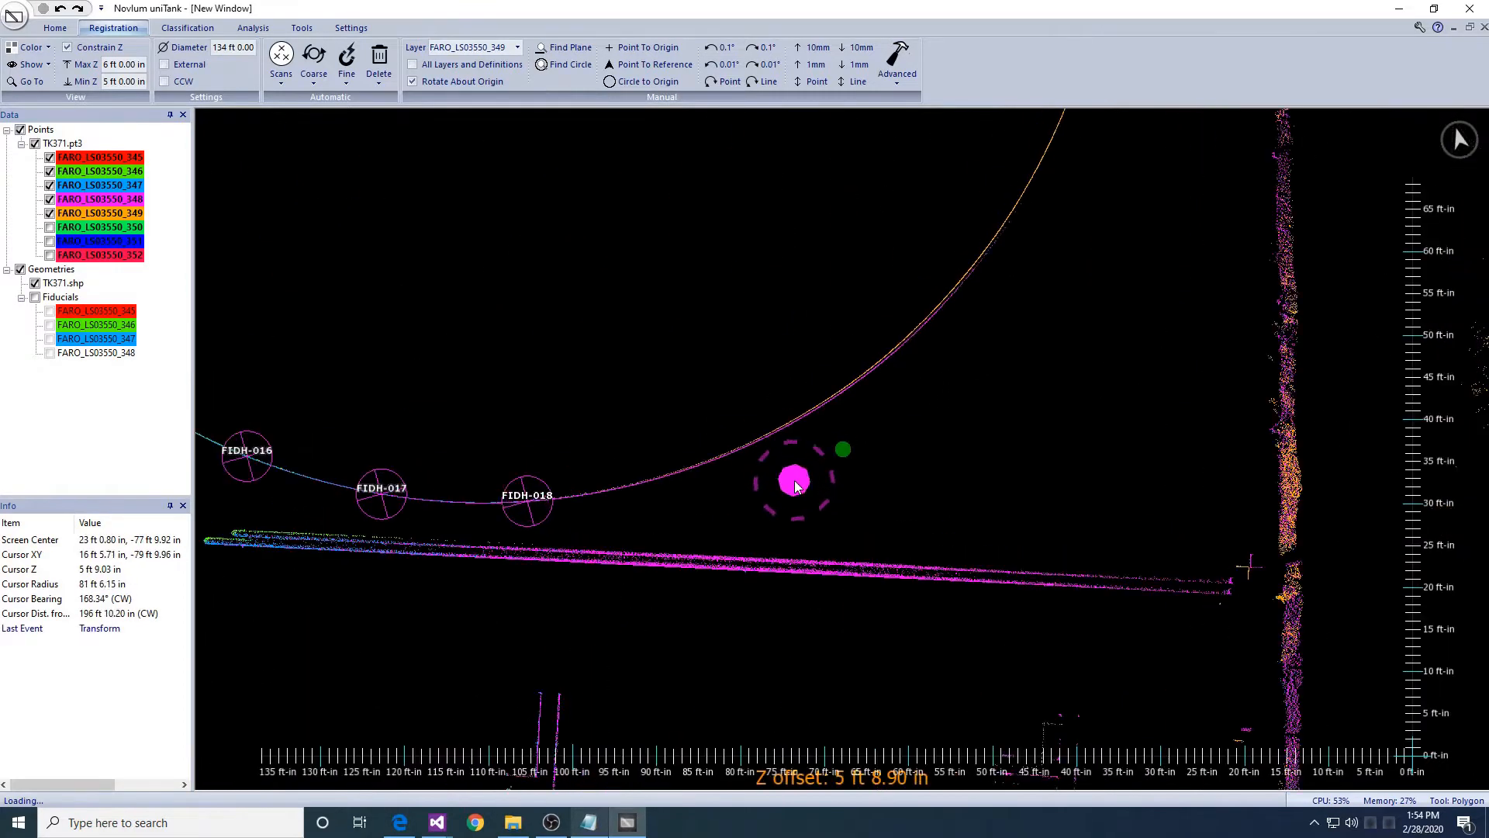
- Pick a point on scan 349's shell arc and define shell fiducials there with a 36 in radius
{"action": "key", "text": "p"}
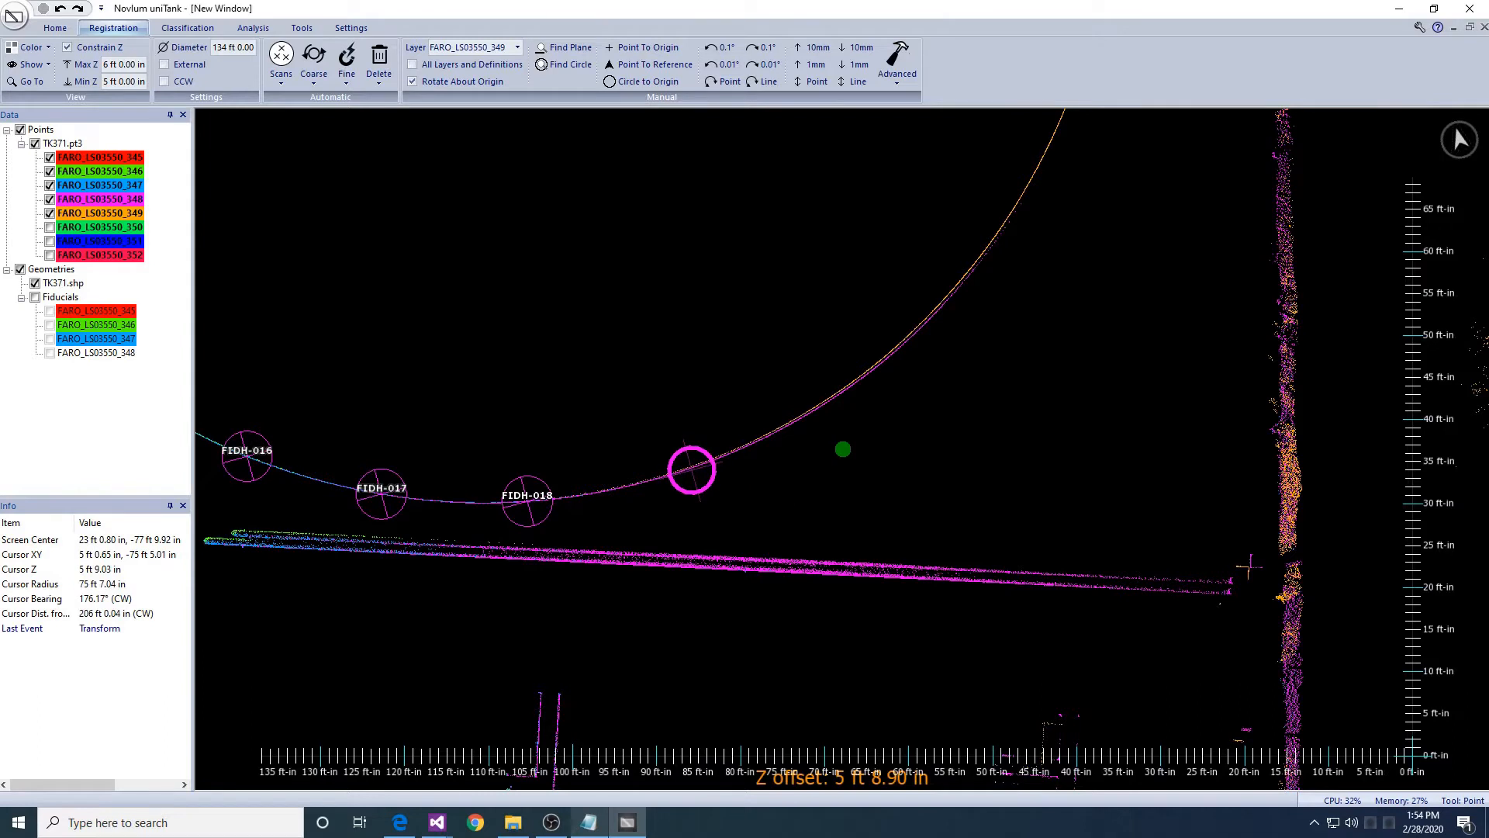
{"action": "left_click", "coordinate": [695, 464]}
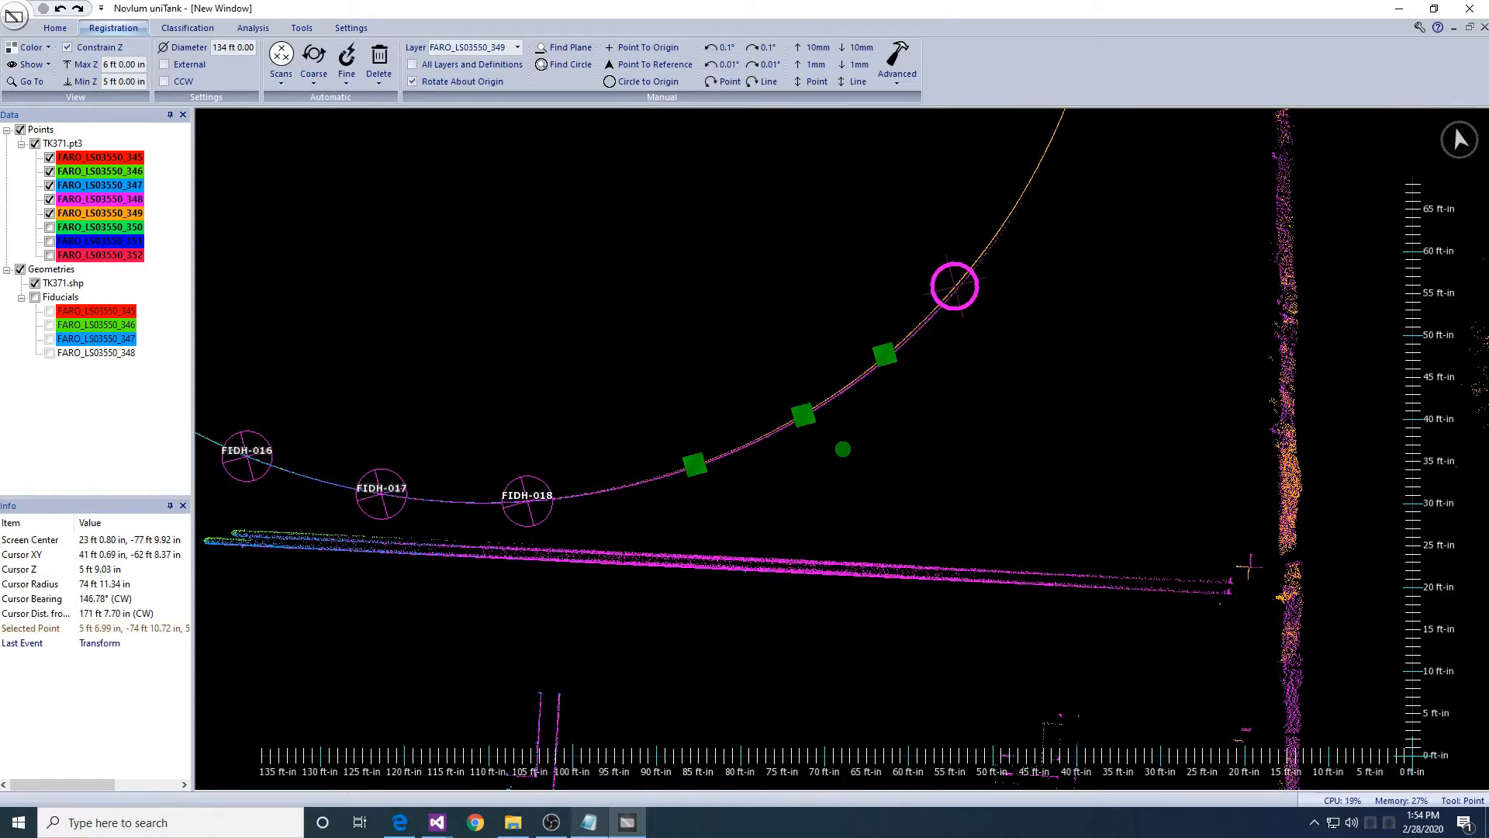
{"action": "left_click", "coordinate": [340, 77]}
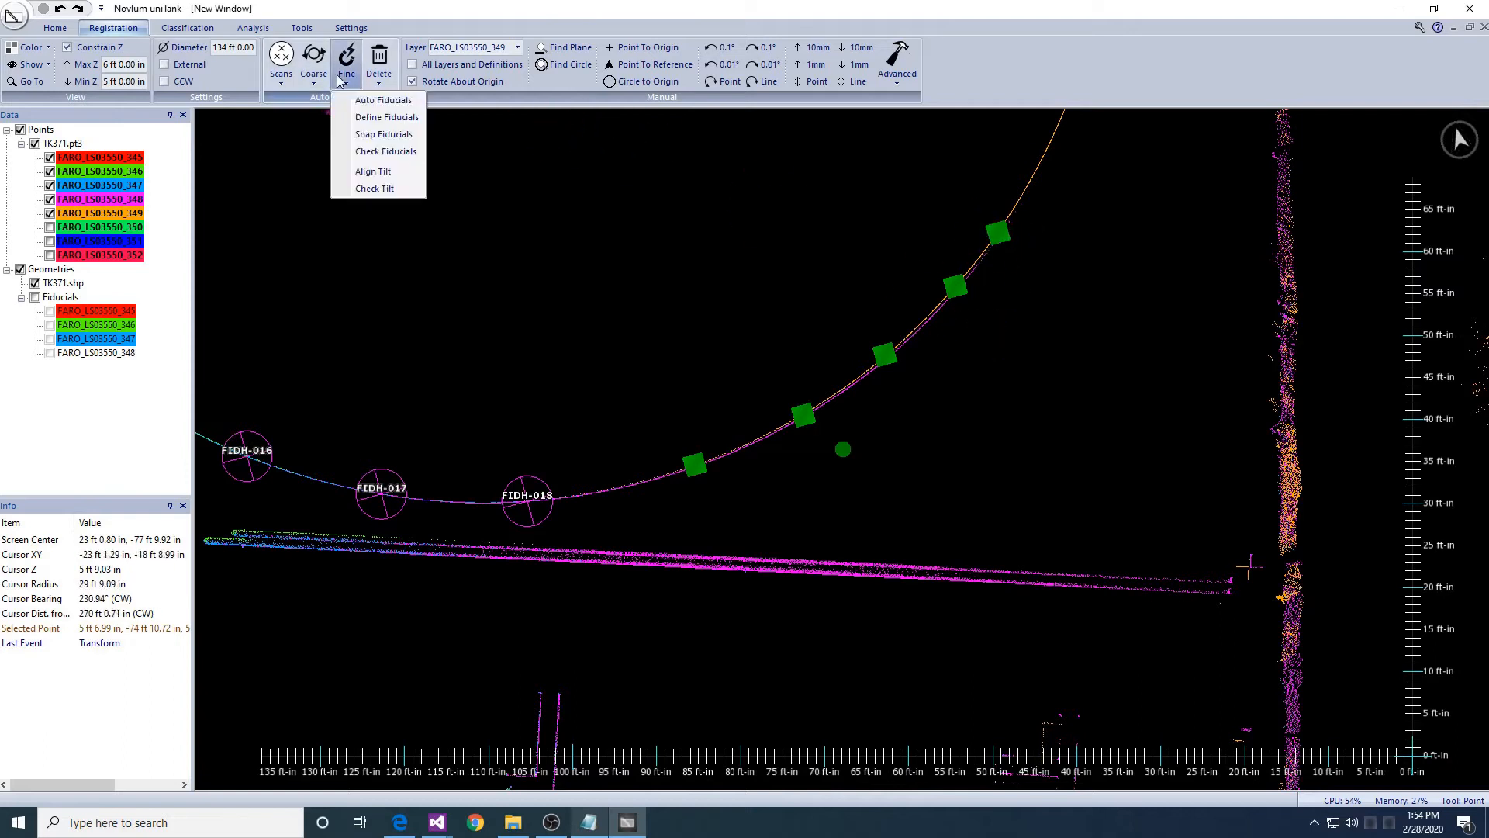
{"action": "left_click", "coordinate": [358, 120]}
{"action": "key", "text": "Return"}
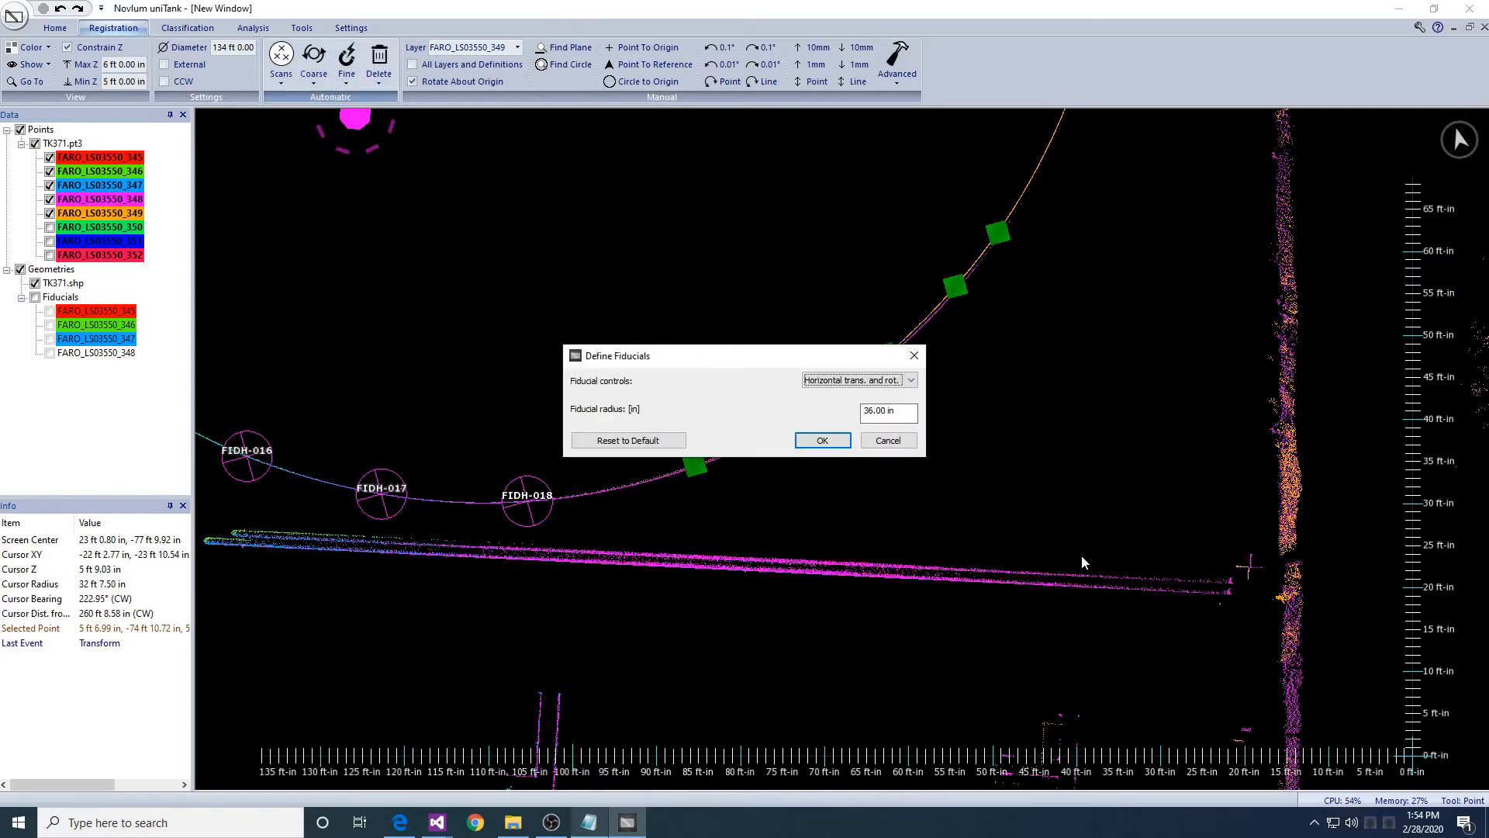
{"action": "key", "text": "Return"}
{"action": "middle_click_drag", "start_coordinate": [1099, 571], "coordinate": [948, 490]}
{"action": "scroll", "coordinate": [944, 486], "scroll_direction": "down", "scroll_amount": 2}
{"action": "scroll", "coordinate": [944, 484], "scroll_direction": "up", "scroll_amount": 4}
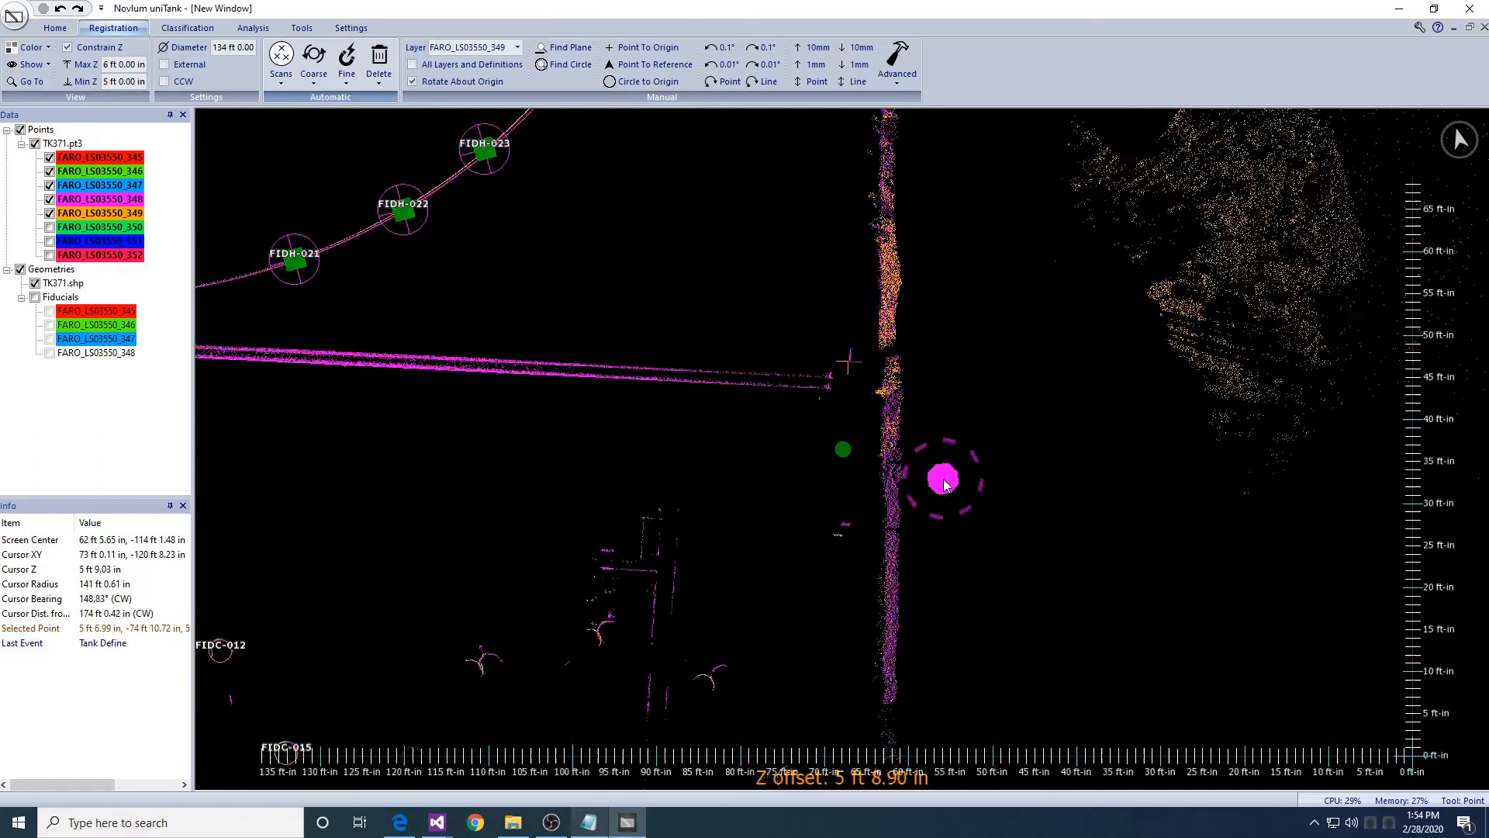
{"action": "middle_click_drag", "start_coordinate": [886, 552], "coordinate": [923, 429]}
{"action": "middle_click_drag", "start_coordinate": [784, 485], "coordinate": [831, 466]}
- Define column fiducial FIDC-020 on the column ring with a 2ft10in diameter
{"action": "scroll", "coordinate": [829, 472], "scroll_direction": "down", "scroll_amount": 1}
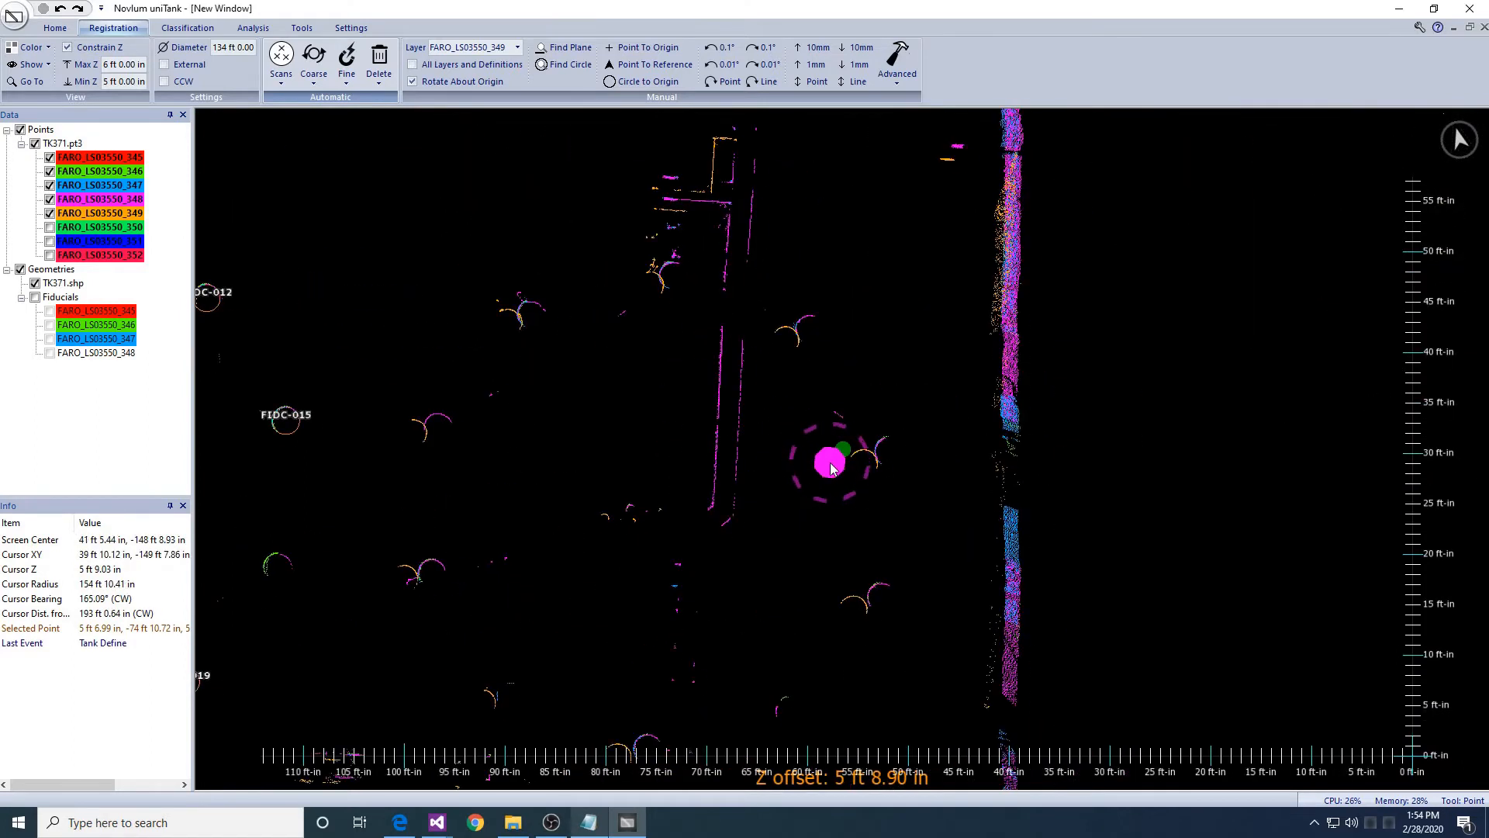
{"action": "scroll", "coordinate": [806, 342], "scroll_direction": "up", "scroll_amount": 4}
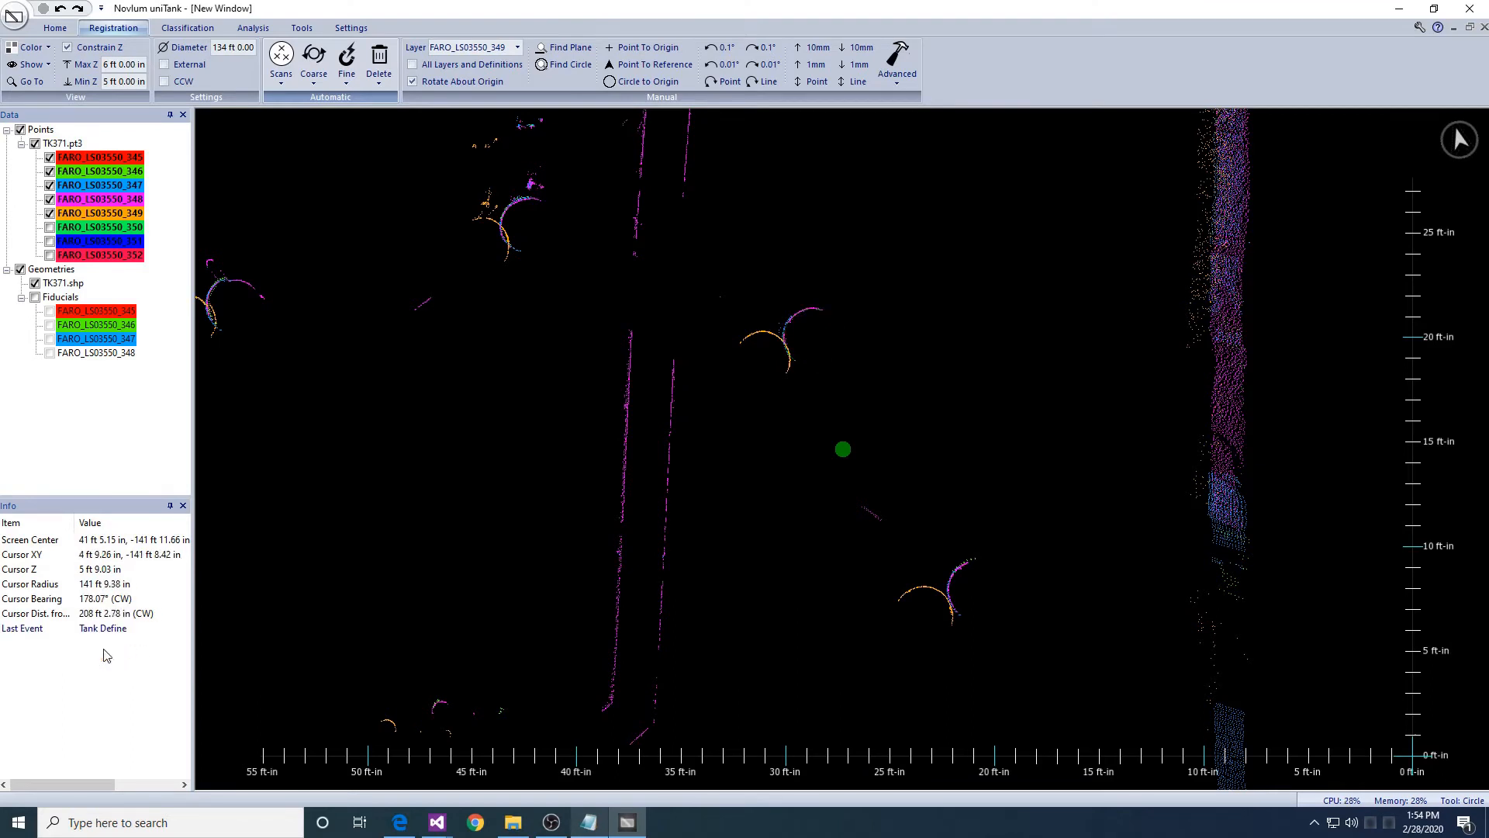
{"action": "left_click", "coordinate": [813, 337]}
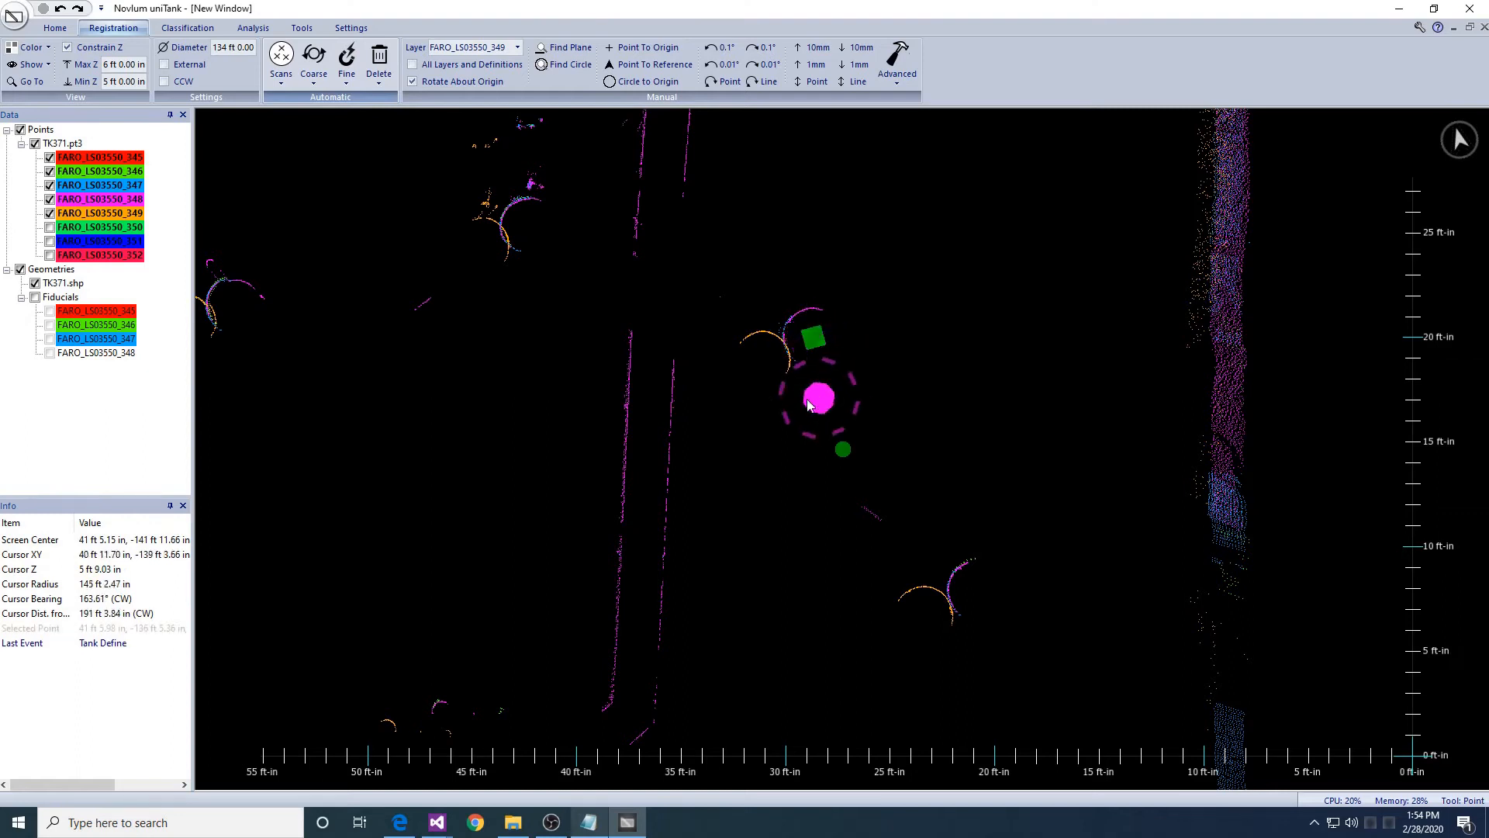
{"action": "left_click", "coordinate": [347, 73]}
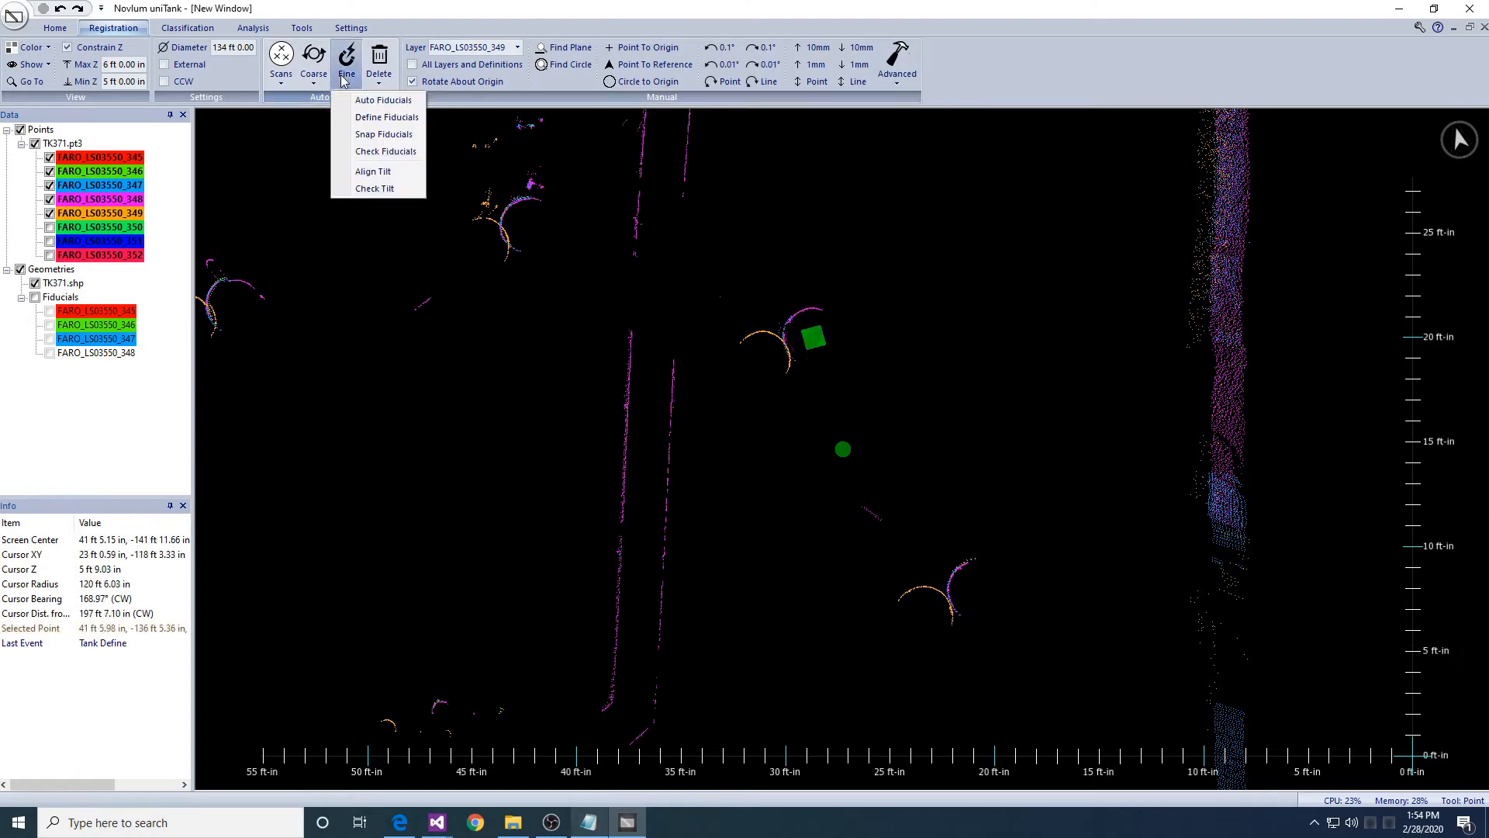
{"action": "left_click", "coordinate": [384, 118]}
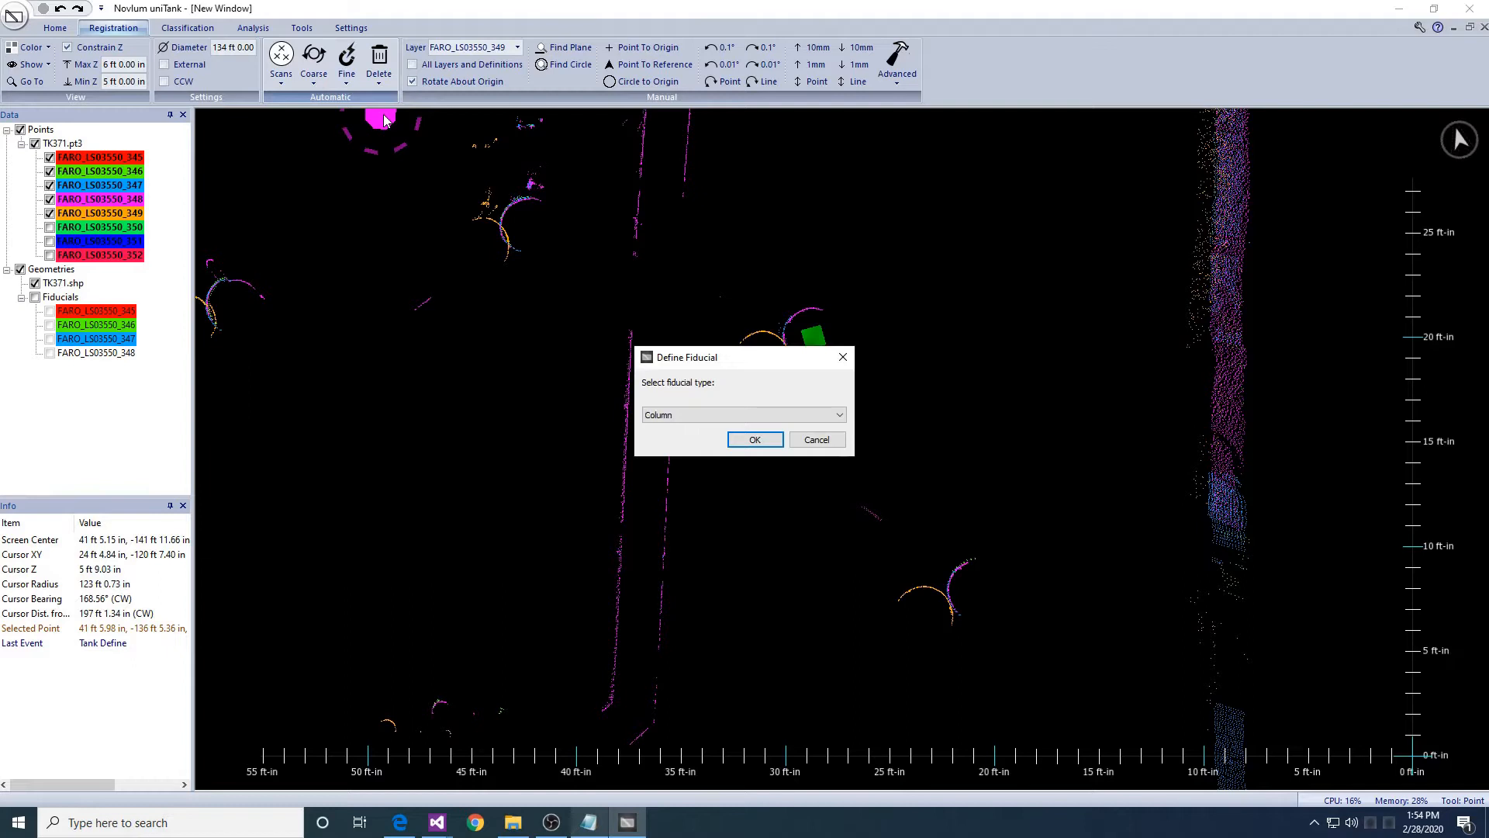
{"action": "key", "text": "Return"}
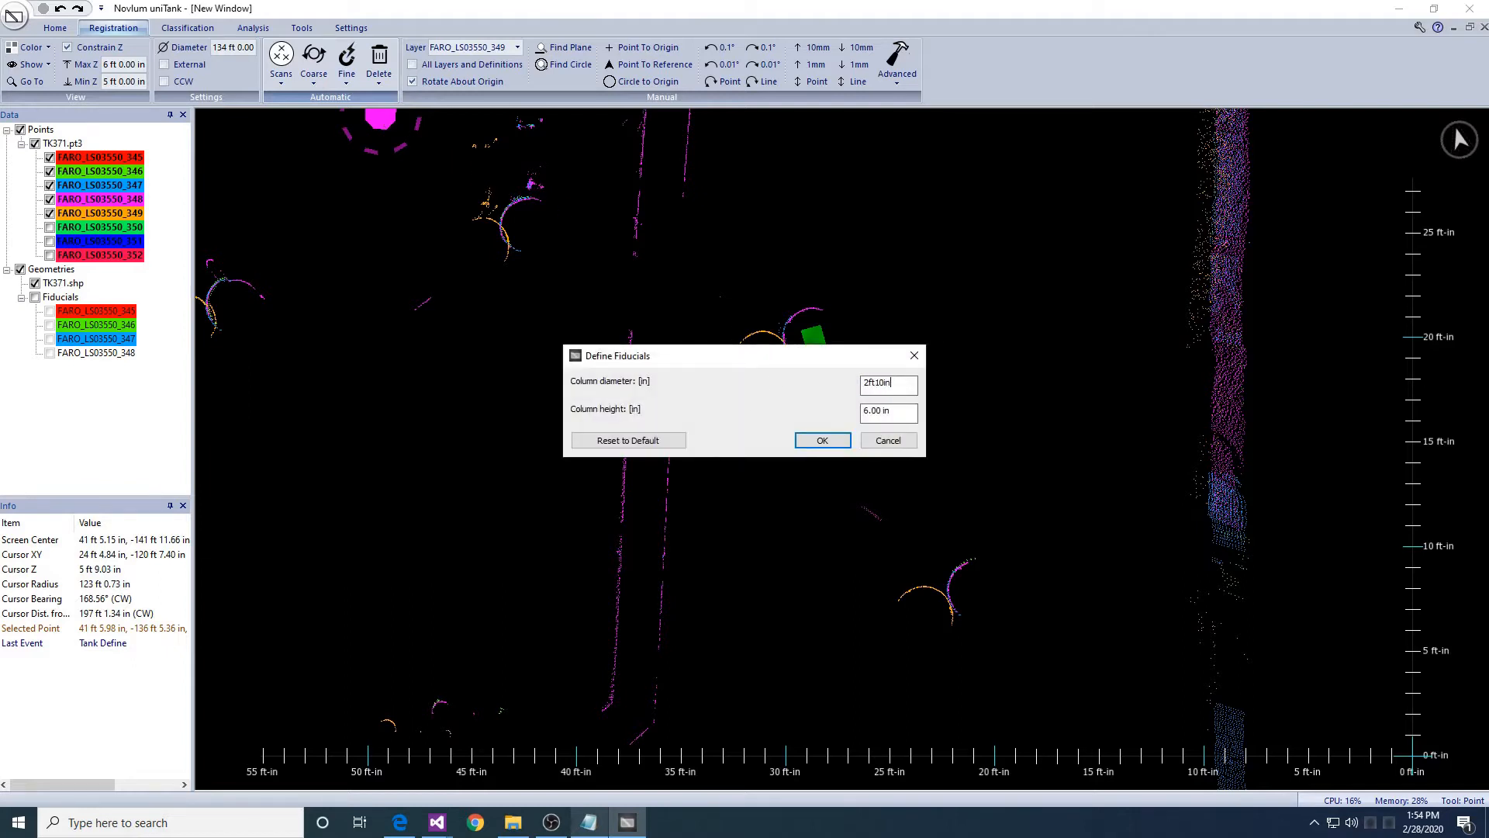
{"action": "type", "text": "2ft10in"}
{"action": "key", "text": "Return"}
{"action": "scroll", "coordinate": [993, 465], "scroll_direction": "down", "scroll_amount": 2}
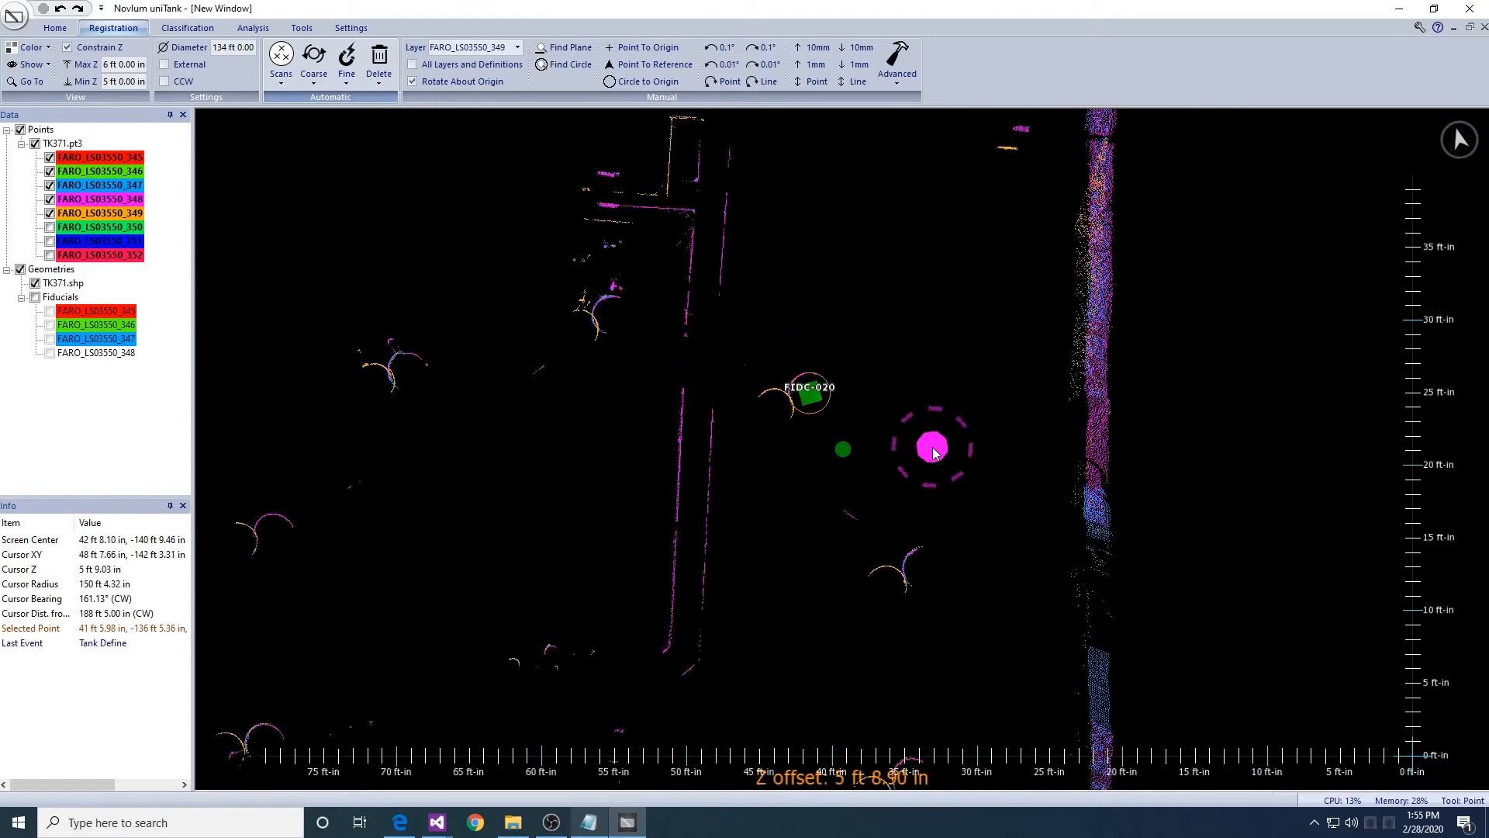
{"action": "scroll", "coordinate": [935, 454], "scroll_direction": "down", "scroll_amount": 5}
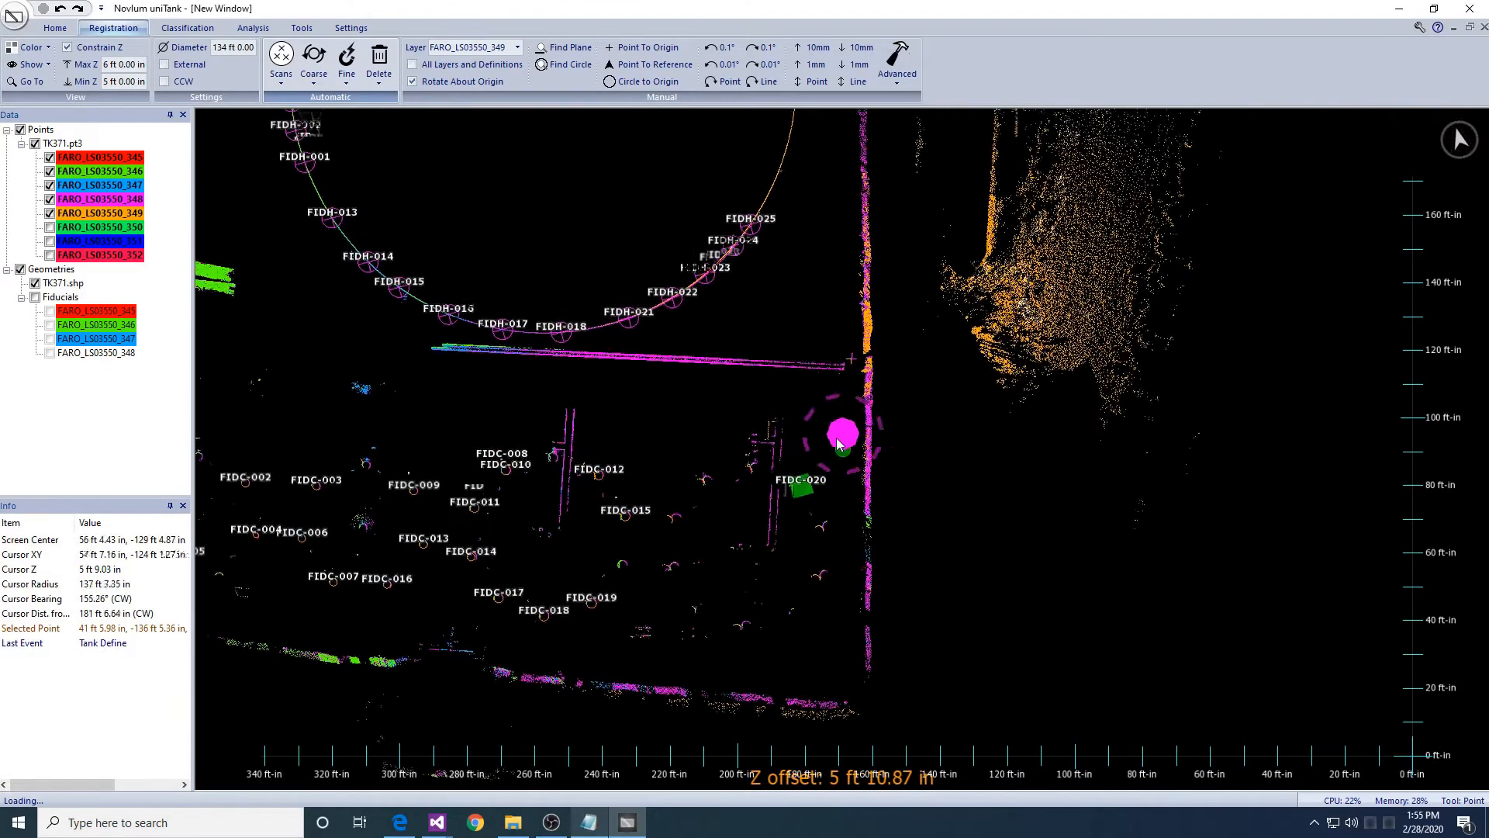
{"action": "left_click", "coordinate": [347, 84]}
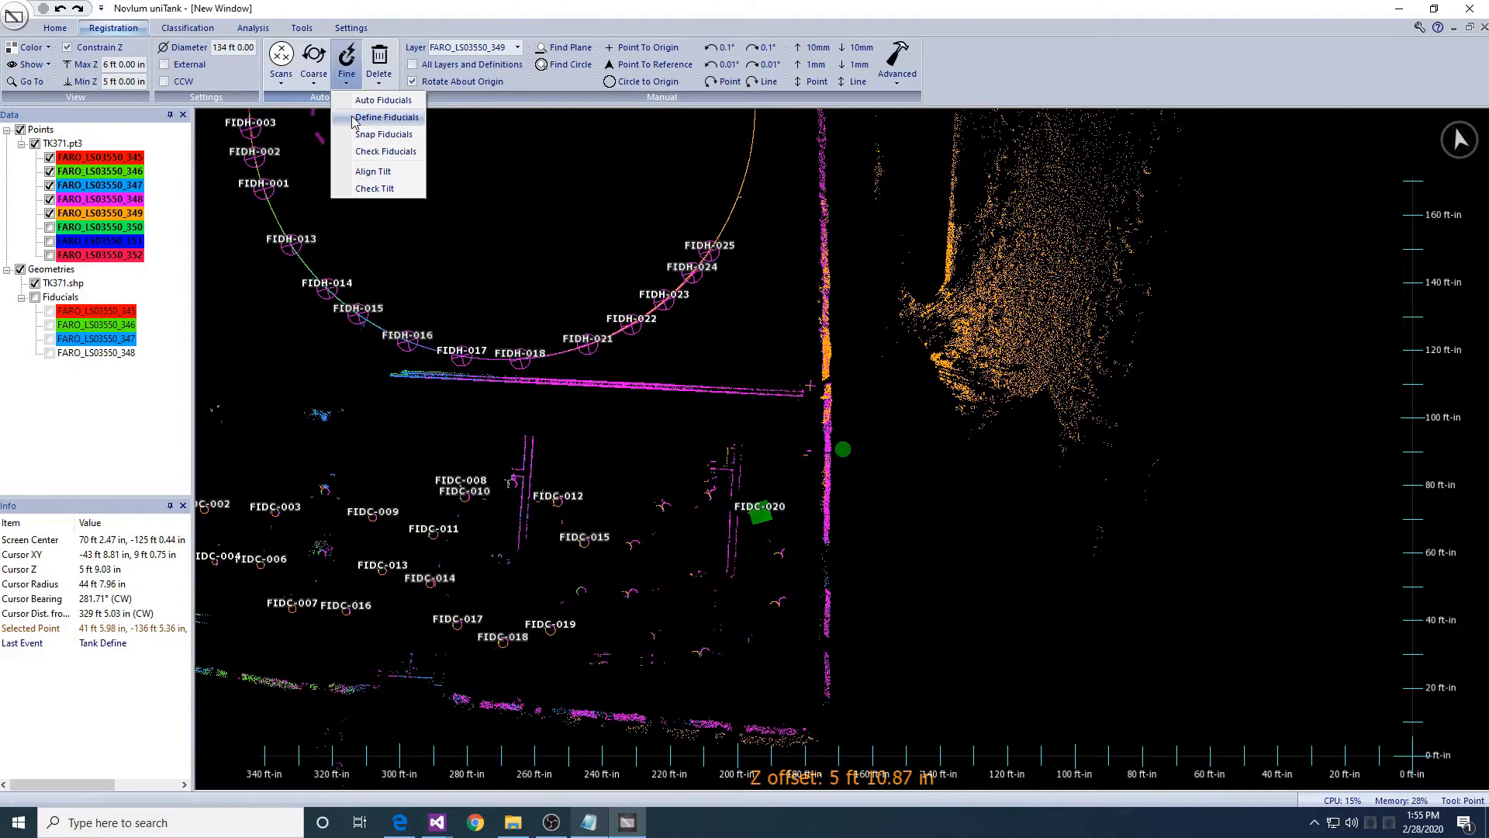
- Snap FARO_LS03550_349 to the fiducials, using layers 345–349 as data and 349 as the snap layer
{"action": "left_click", "coordinate": [354, 117]}
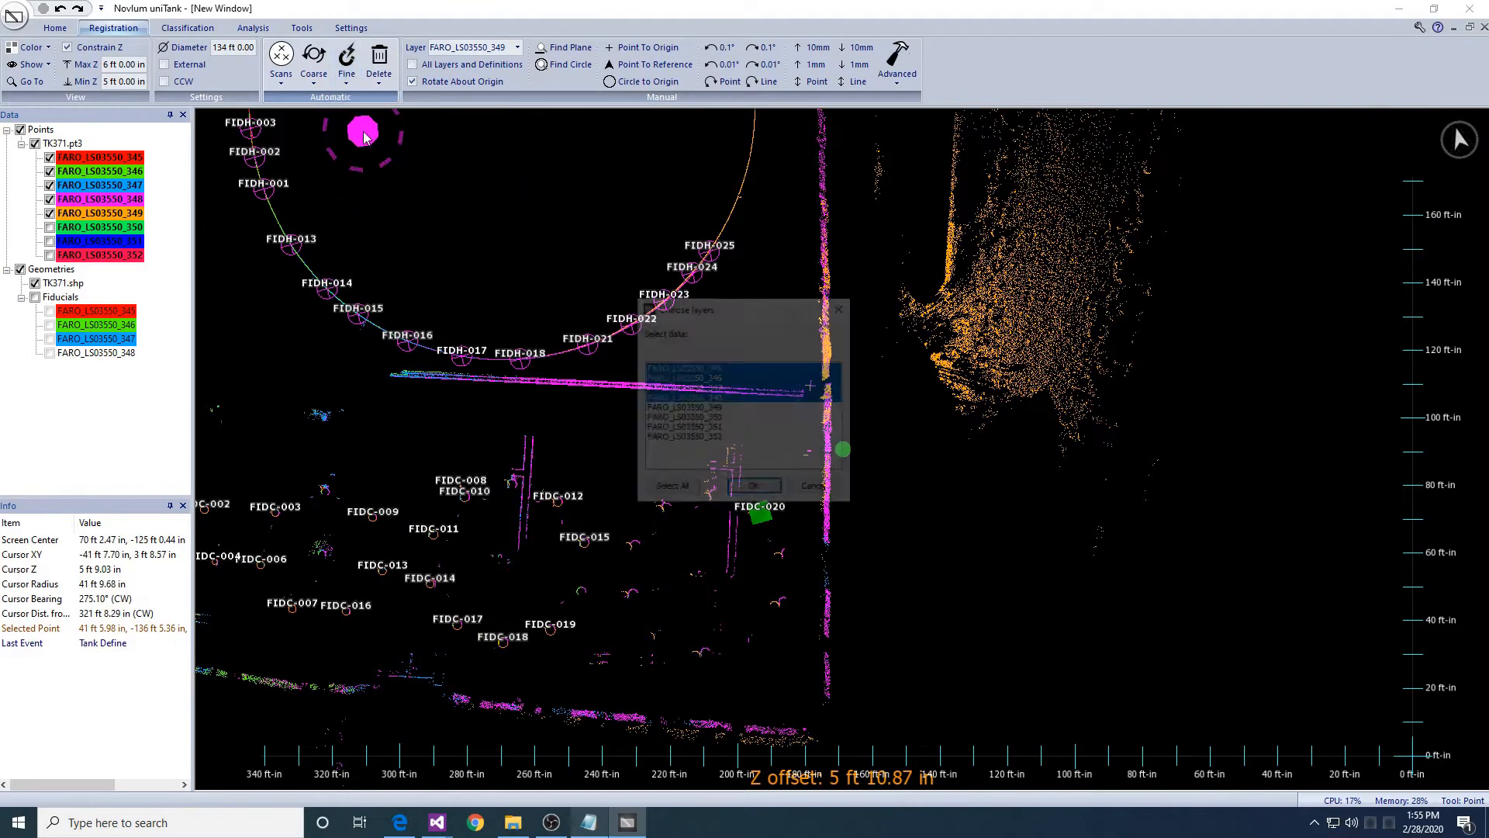
{"action": "left_click", "coordinate": [681, 408], "text": "ctrl"}
{"action": "key", "text": "Return"}
{"action": "left_click", "coordinate": [714, 408]}
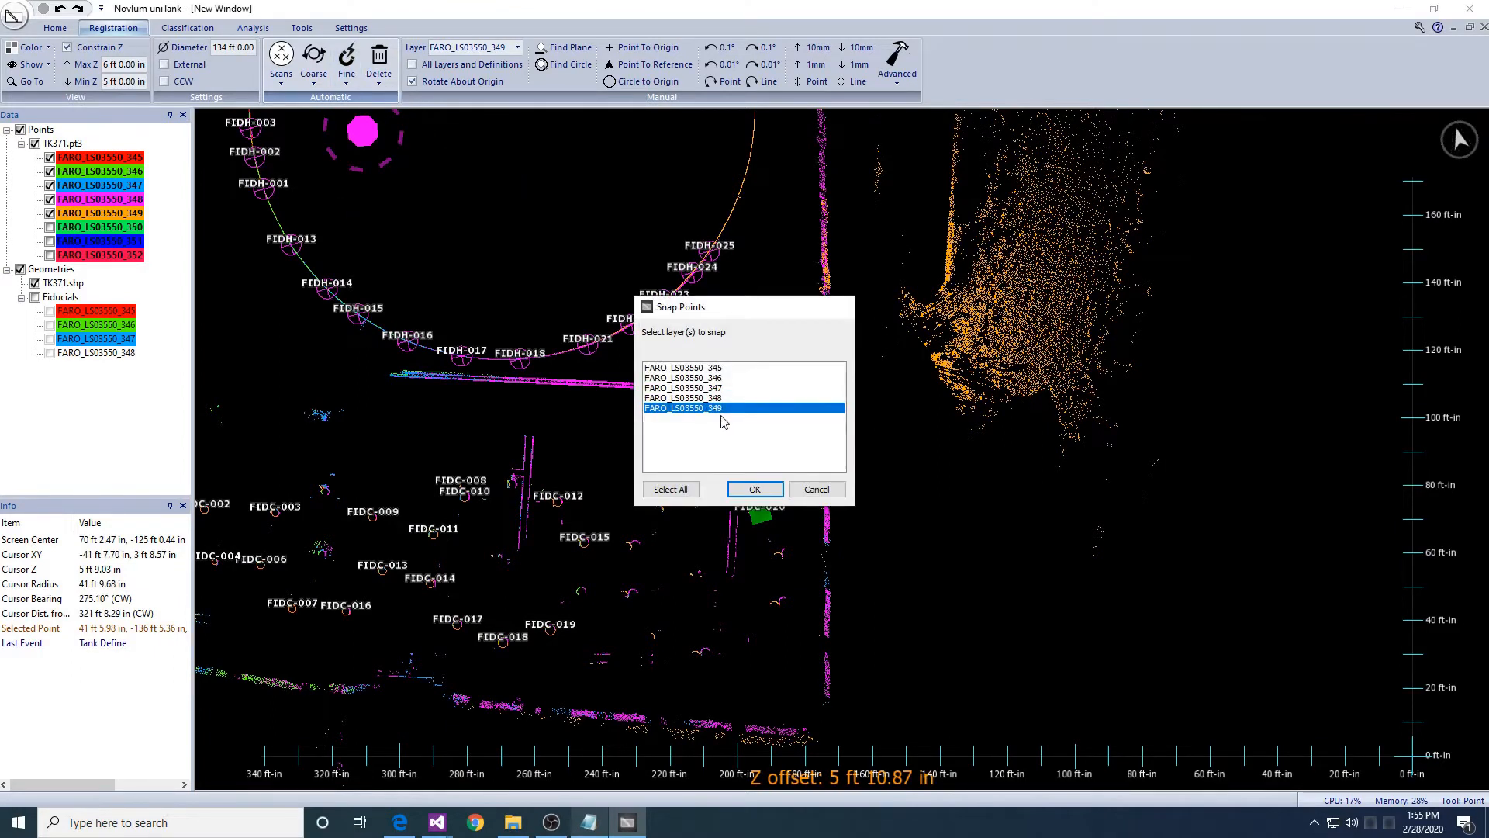
{"action": "key", "text": "Return"}
{"action": "left_click", "coordinate": [841, 470]}
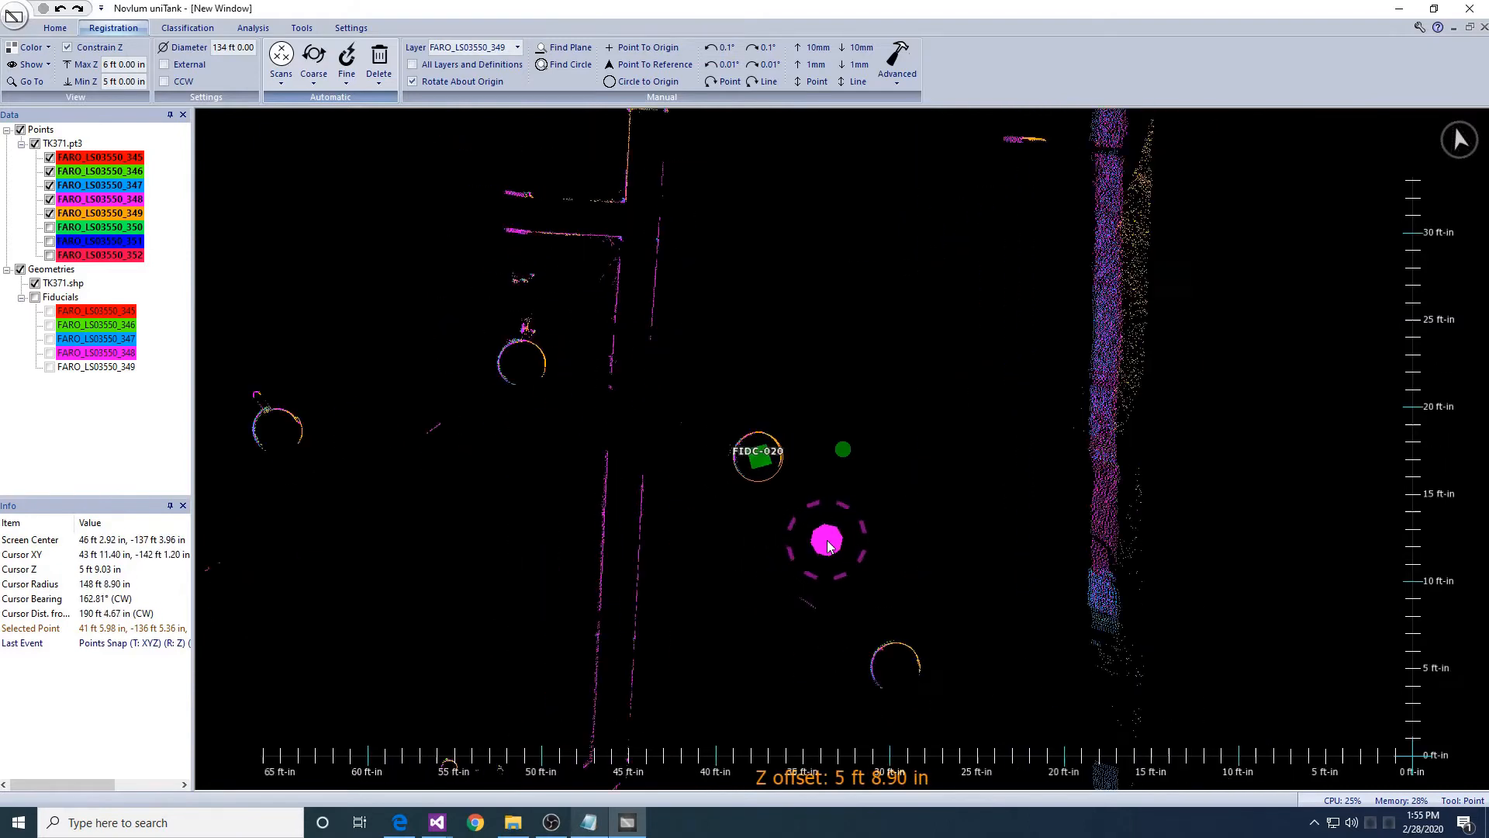
{"action": "key", "text": "Escape"}
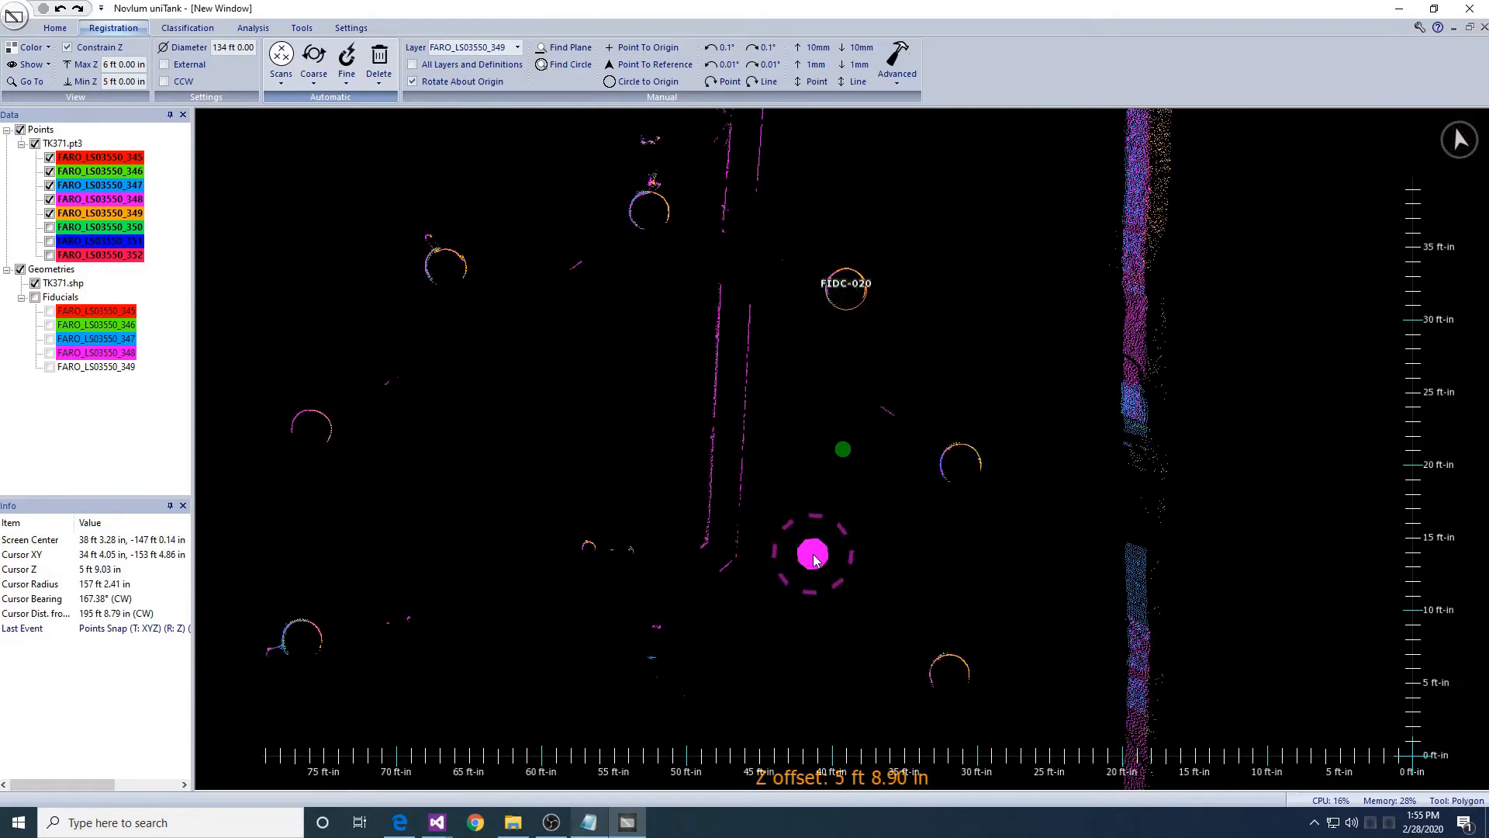
- Outline the columns near the wall with a twelve-point polygon
{"action": "left_click", "coordinate": [979, 399]}
{"action": "left_click", "coordinate": [1065, 642]}
{"action": "left_click", "coordinate": [962, 785]}
{"action": "left_click", "coordinate": [310, 741]}
{"action": "left_click", "coordinate": [224, 659]}
{"action": "left_click", "coordinate": [224, 561]}
{"action": "left_click", "coordinate": [253, 388]}
{"action": "left_click", "coordinate": [324, 260]}
{"action": "left_click", "coordinate": [425, 146]}
{"action": "left_click", "coordinate": [682, 138]}
{"action": "left_click", "coordinate": [688, 232]}
{"action": "left_click", "coordinate": [681, 609]}
- Generate column fiducials FIDC-021 to FIDC-024 inside the outline, then zoom out to the tank farm
{"action": "left_click", "coordinate": [347, 61]}
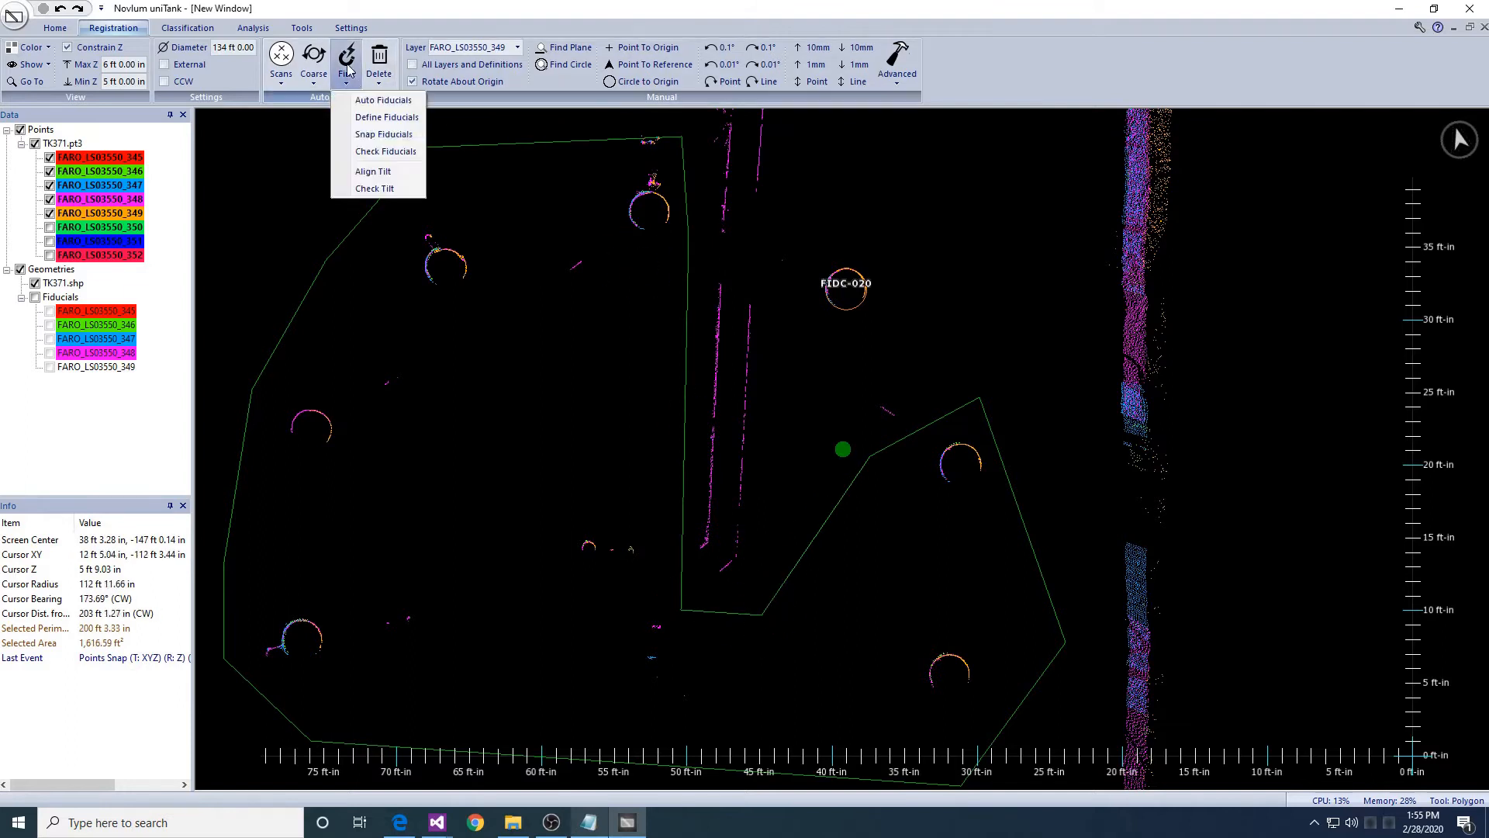
{"action": "left_click", "coordinate": [364, 122]}
{"action": "key", "text": "Return"}
{"action": "key", "text": "Return"}
{"action": "key", "text": "Return"}
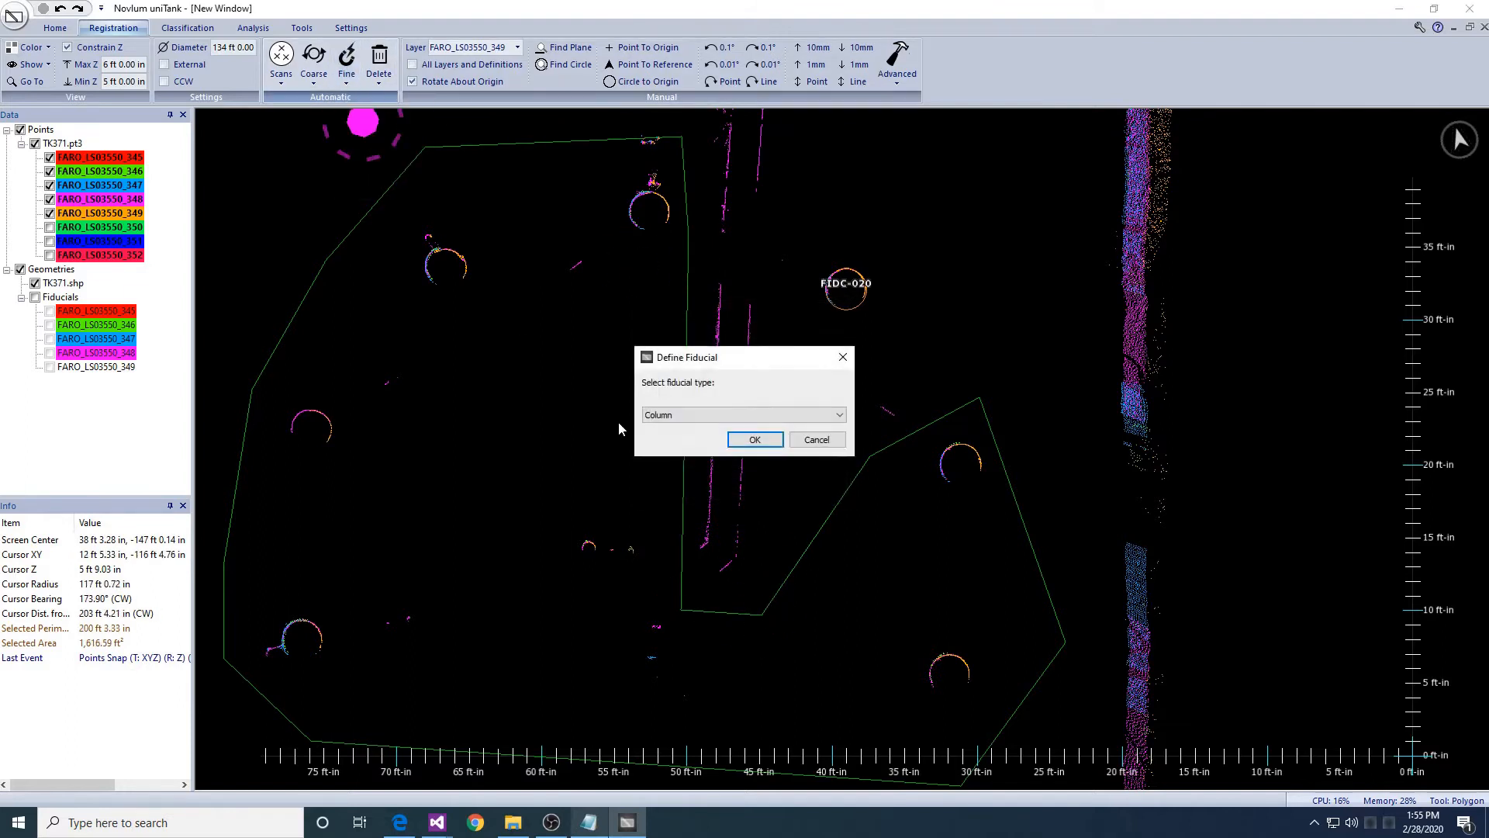
{"action": "key", "text": "Return"}
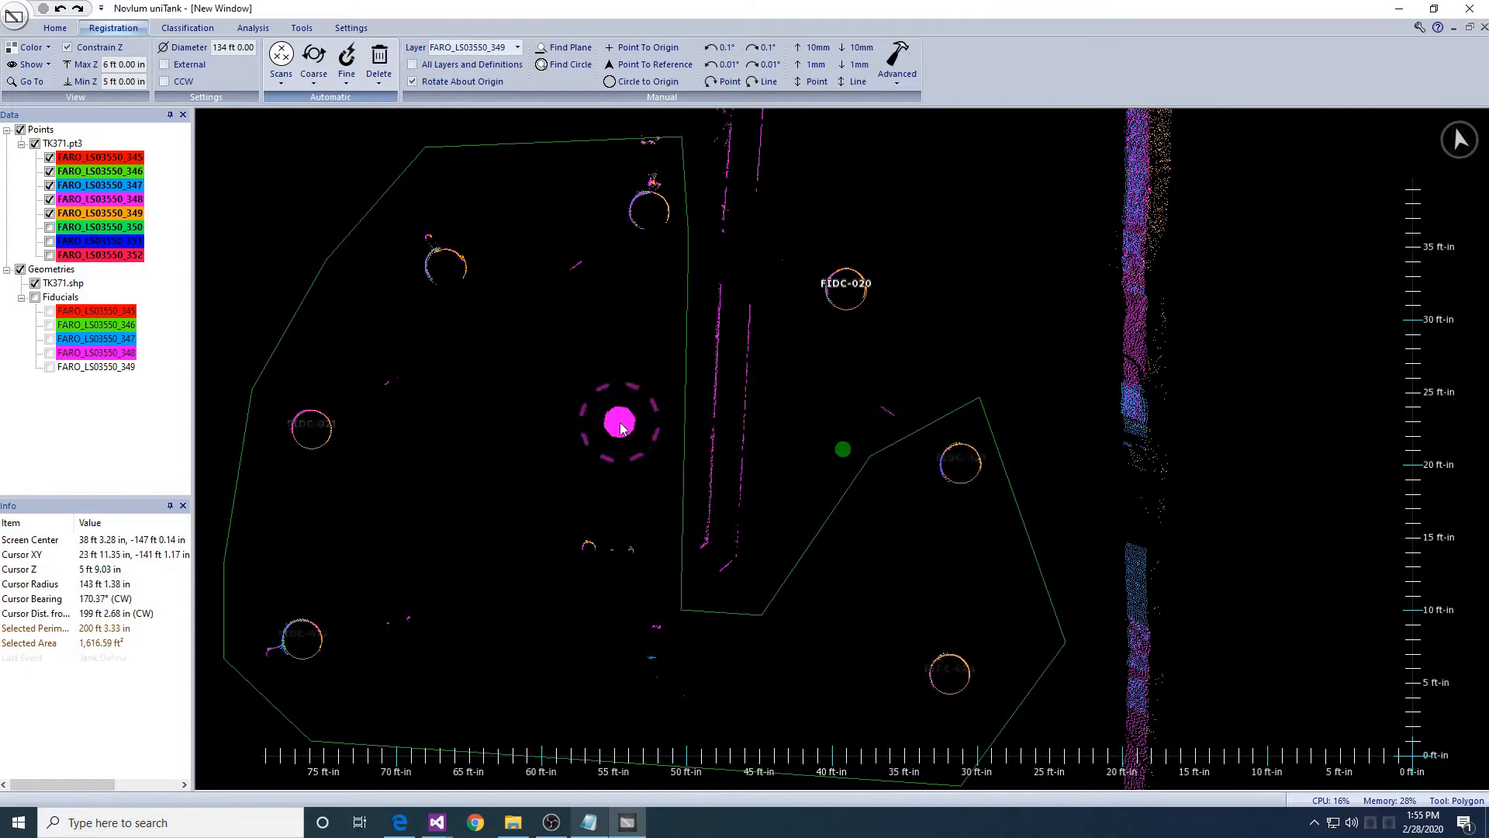
{"action": "key", "text": "Escape"}
{"action": "scroll", "coordinate": [637, 427], "scroll_direction": "down", "scroll_amount": 10}
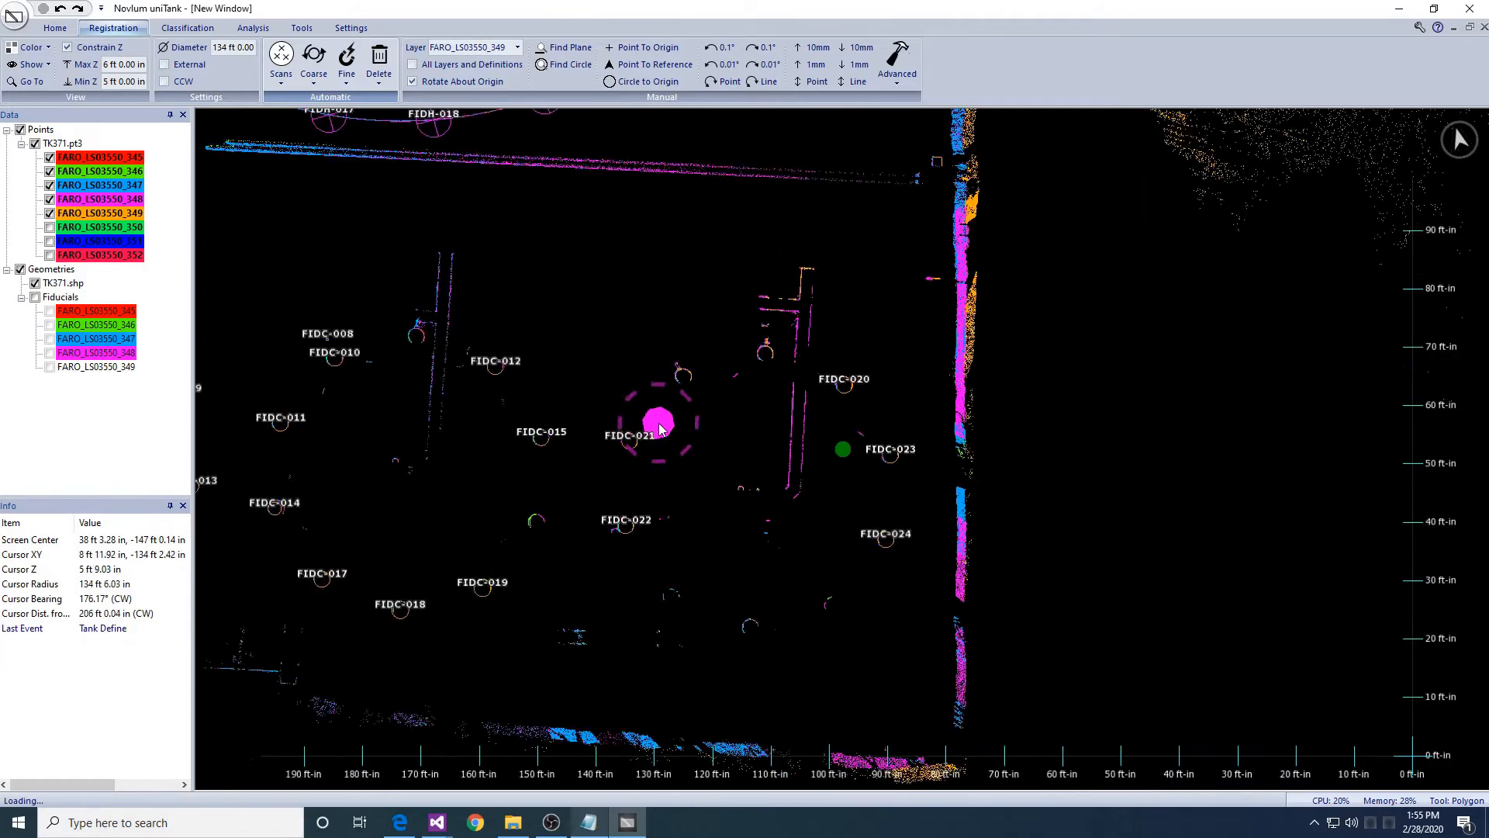
{"action": "left_click_drag", "start_coordinate": [633, 382], "coordinate": [630, 401]}
{"action": "middle_click_drag", "start_coordinate": [629, 403], "coordinate": [636, 454]}
{"action": "scroll", "coordinate": [930, 469], "scroll_direction": "up", "scroll_amount": 4}
{"action": "scroll", "coordinate": [908, 493], "scroll_direction": "up", "scroll_amount": 2}
- Show scan FARO_LS03550_350, make it the working layer, and move it up and right toward the shell
{"action": "left_click", "coordinate": [50, 227]}
{"action": "scroll", "coordinate": [705, 445], "scroll_direction": "down", "scroll_amount": 3}
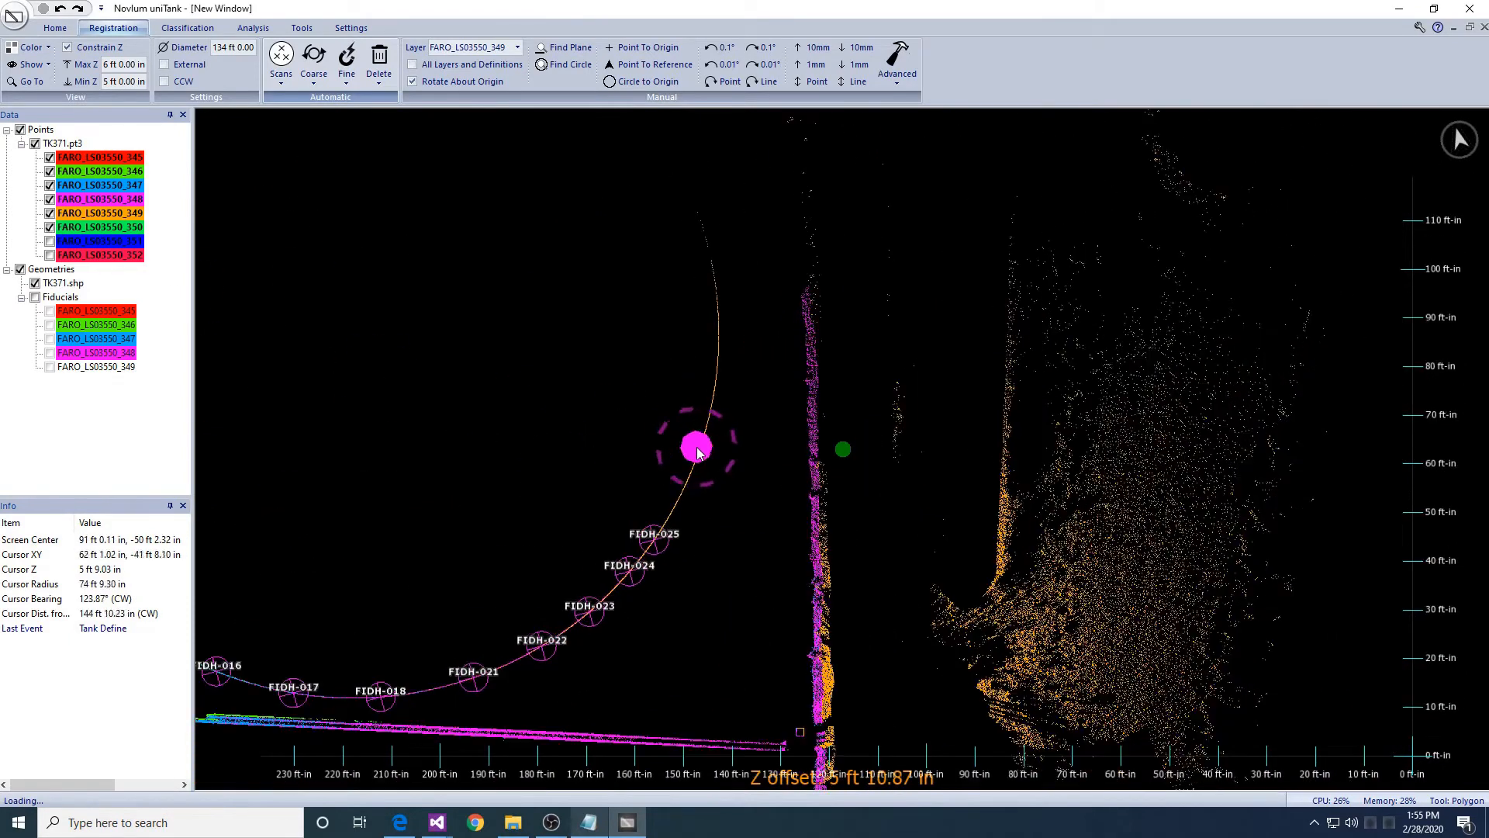
{"action": "middle_click_drag", "start_coordinate": [772, 475], "coordinate": [767, 429]}
{"action": "left_click", "coordinate": [493, 48]}
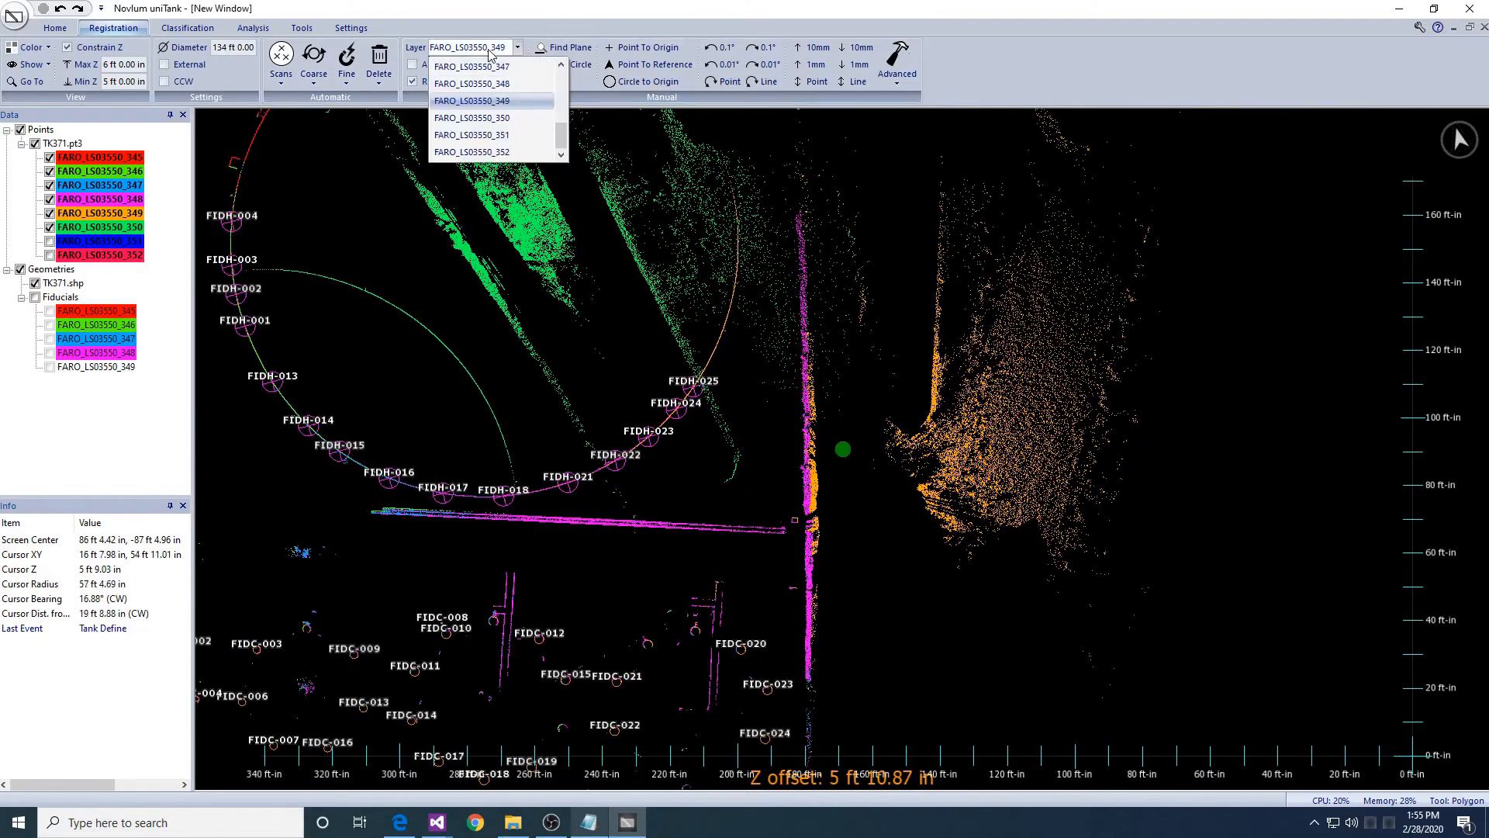
{"action": "left_click", "coordinate": [502, 119]}
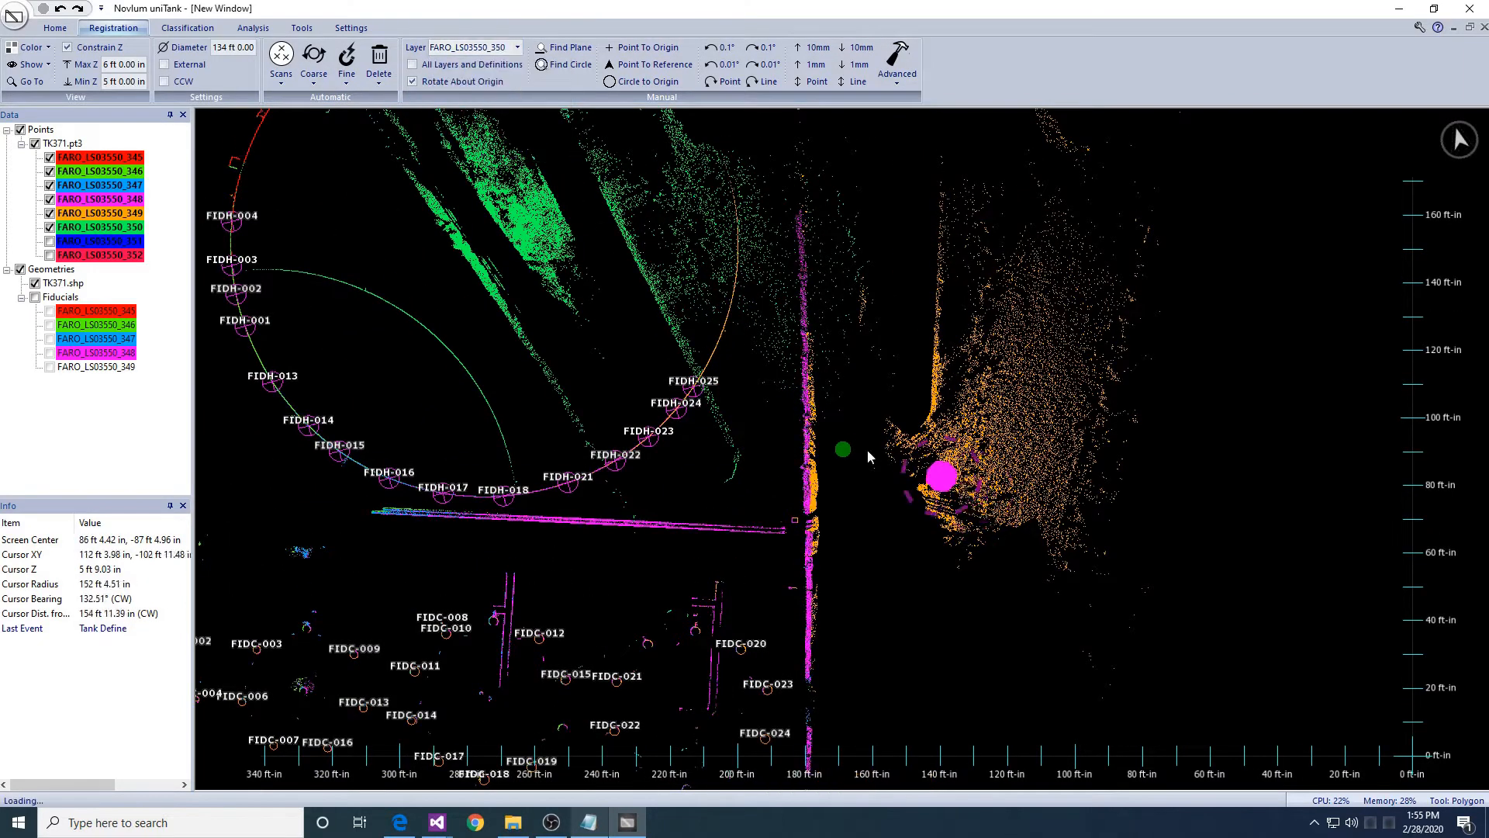
{"action": "middle_click_drag", "start_coordinate": [514, 229], "coordinate": [526, 367]}
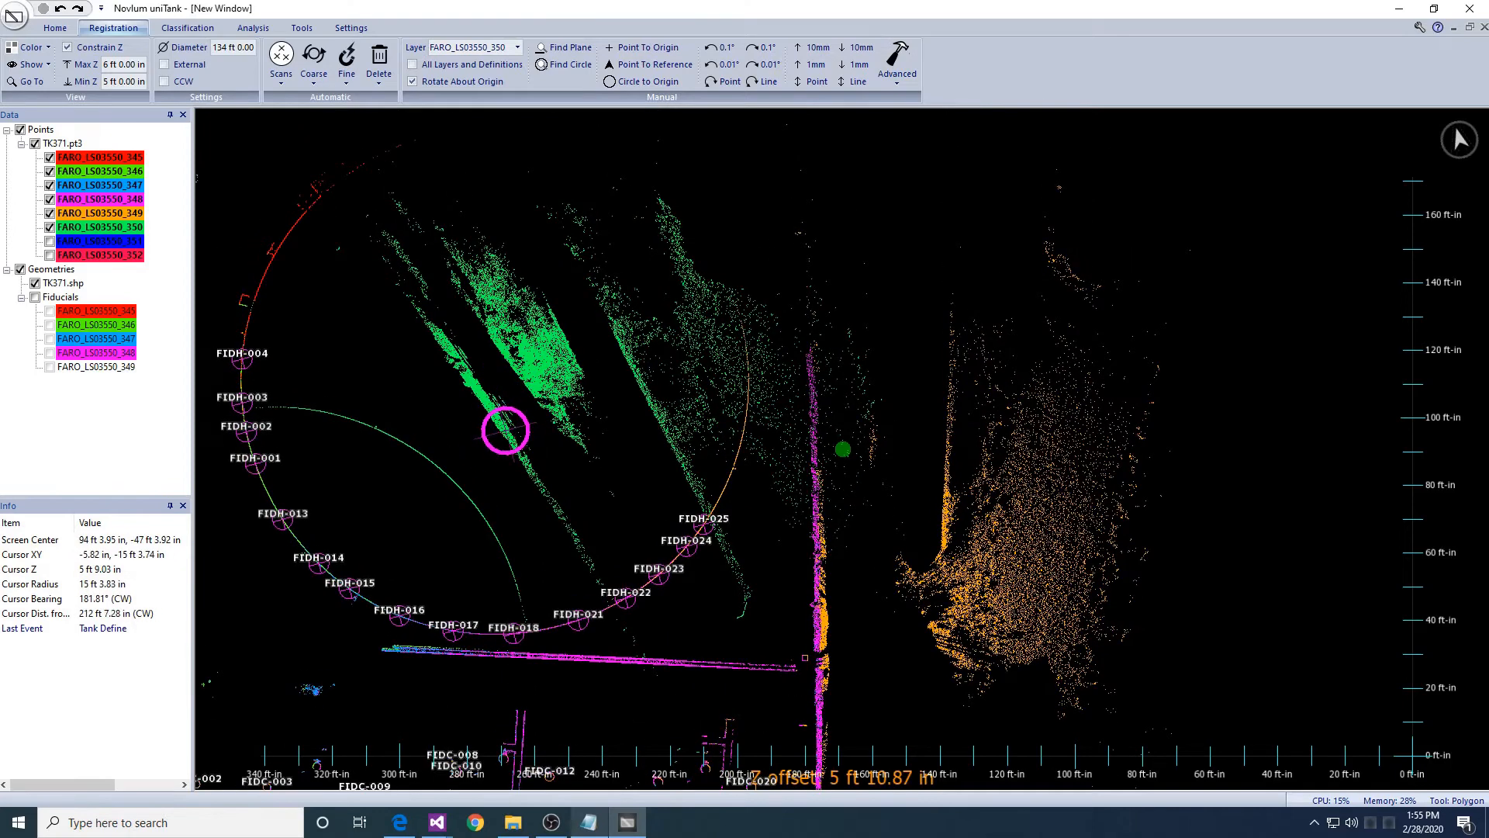
{"action": "left_click_drag", "start_coordinate": [463, 441], "coordinate": [855, 184]}
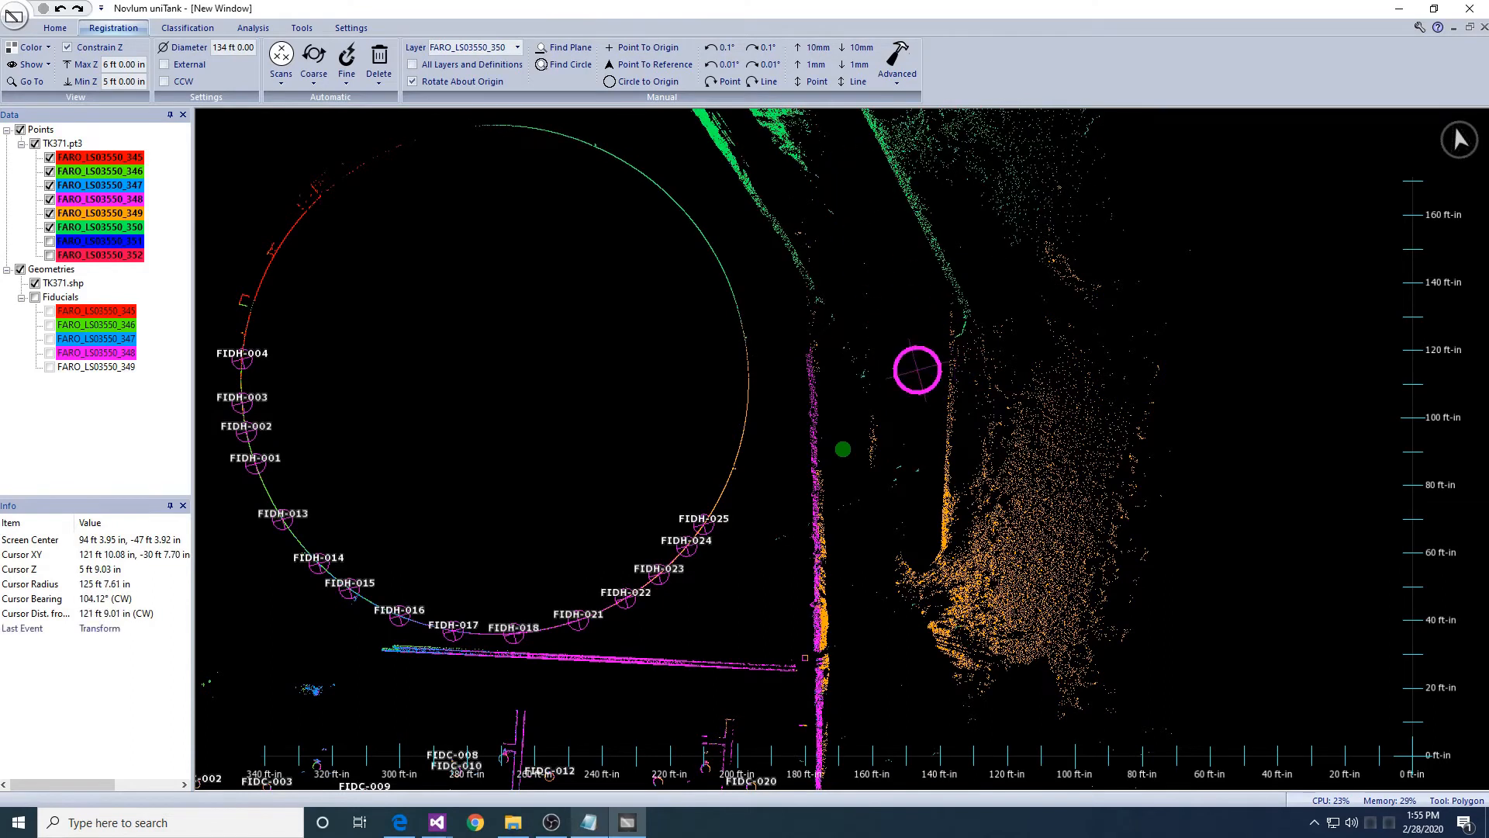
- Zoom in on scan 350's tank shell arc and mark points along it
{"action": "left_click_drag", "start_coordinate": [905, 429], "coordinate": [904, 430]}
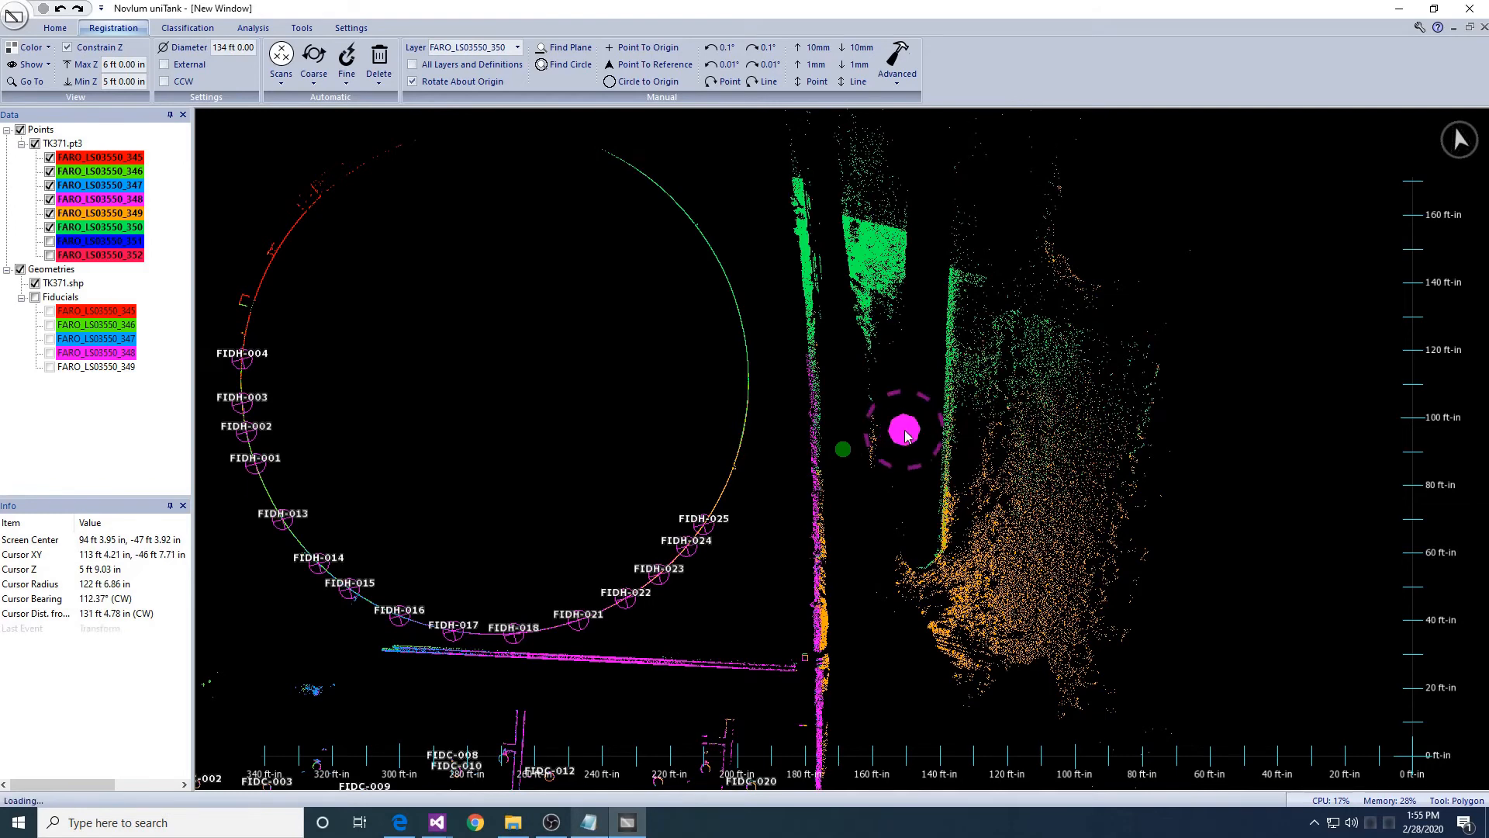
{"action": "middle_click_drag", "start_coordinate": [839, 557], "coordinate": [802, 463]}
{"action": "right_click_drag", "start_coordinate": [797, 482], "coordinate": [655, 585]}
{"action": "scroll", "coordinate": [661, 588], "scroll_direction": "up", "scroll_amount": 5}
{"action": "middle_click_drag", "start_coordinate": [1063, 162], "coordinate": [877, 523]}
{"action": "middle_click_drag", "start_coordinate": [1153, 473], "coordinate": [928, 457]}
{"action": "scroll", "coordinate": [930, 458], "scroll_direction": "up", "scroll_amount": 1}
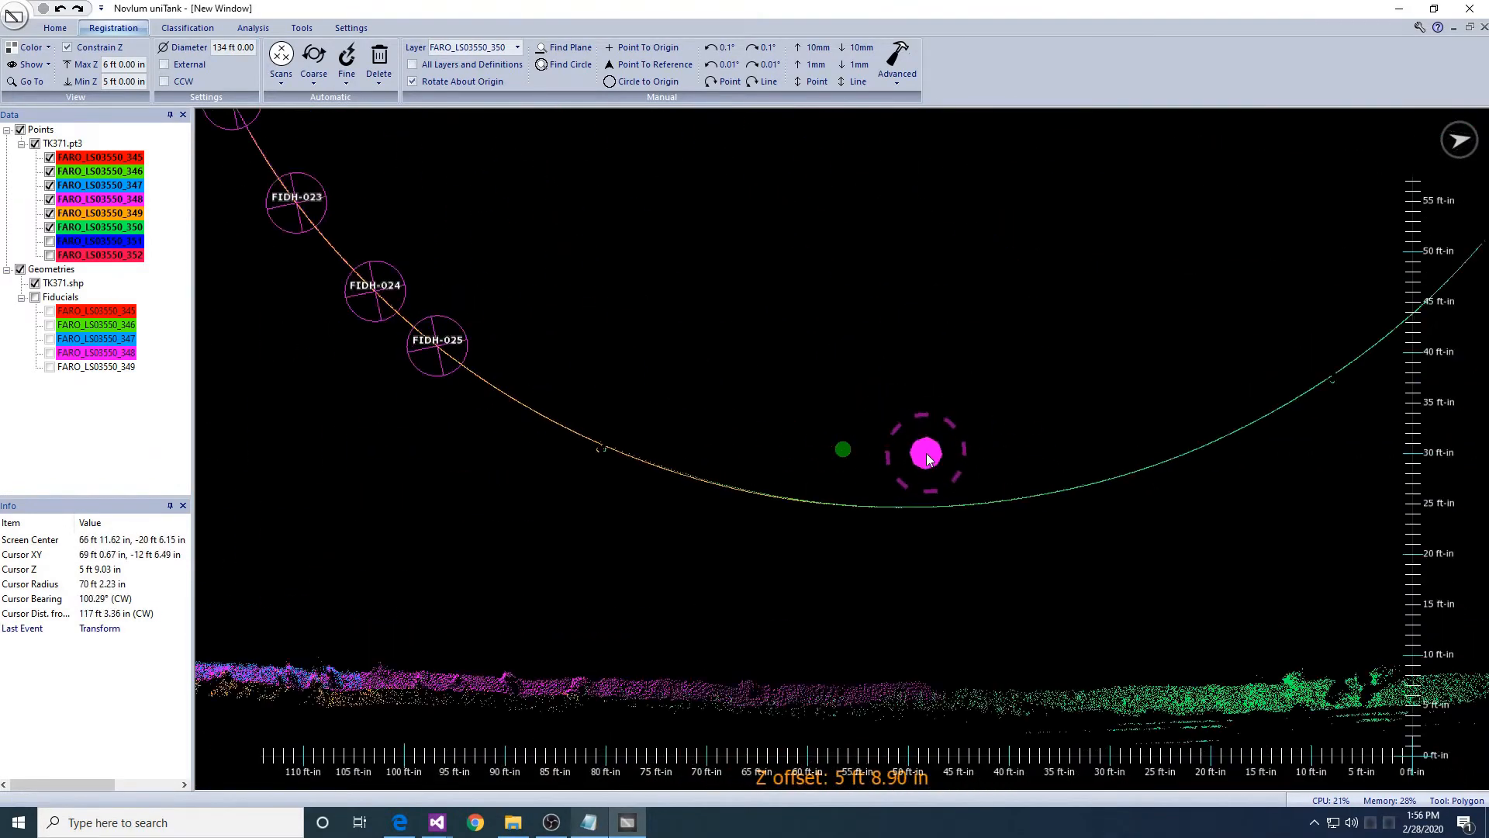
{"action": "left_click", "coordinate": [671, 471]}
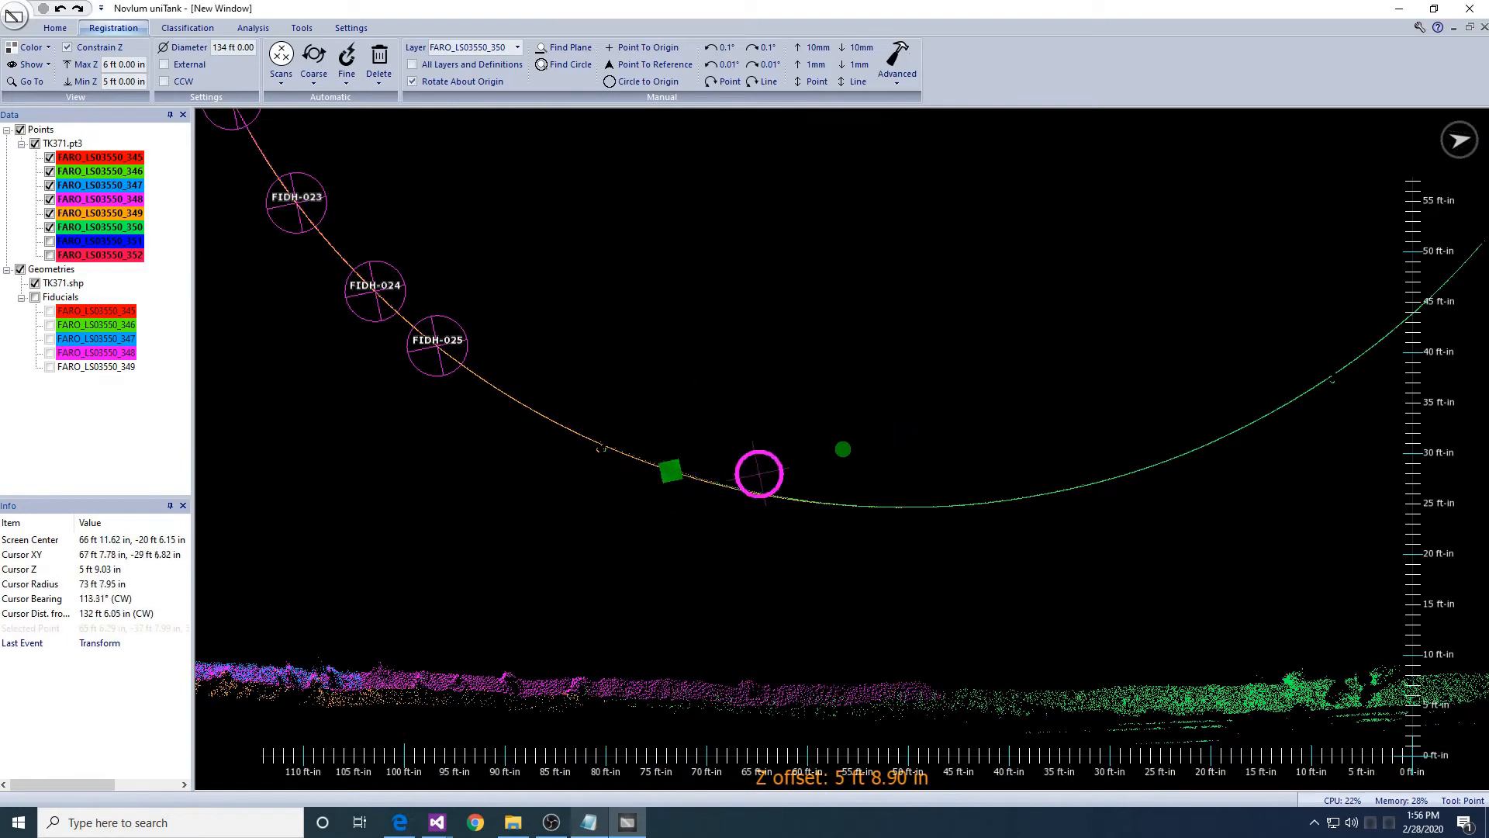
{"action": "left_click", "coordinate": [886, 506]}
{"action": "mouse_move", "coordinate": [886, 506]}
{"action": "middle_mouse_down"}
{"action": "mouse_move", "coordinate": [908, 492]}
{"action": "mouse_move", "coordinate": [898, 476]}
{"action": "mouse_move", "coordinate": [915, 549]}
{"action": "mouse_move", "coordinate": [890, 582]}
{"action": "middle_mouse_up"}
- Centre the marked shell points and start Fine > Define Fiducials for them
{"action": "scroll", "coordinate": [889, 582], "scroll_direction": "up", "scroll_amount": 4}
{"action": "middle_click_drag", "start_coordinate": [1005, 614], "coordinate": [828, 528]}
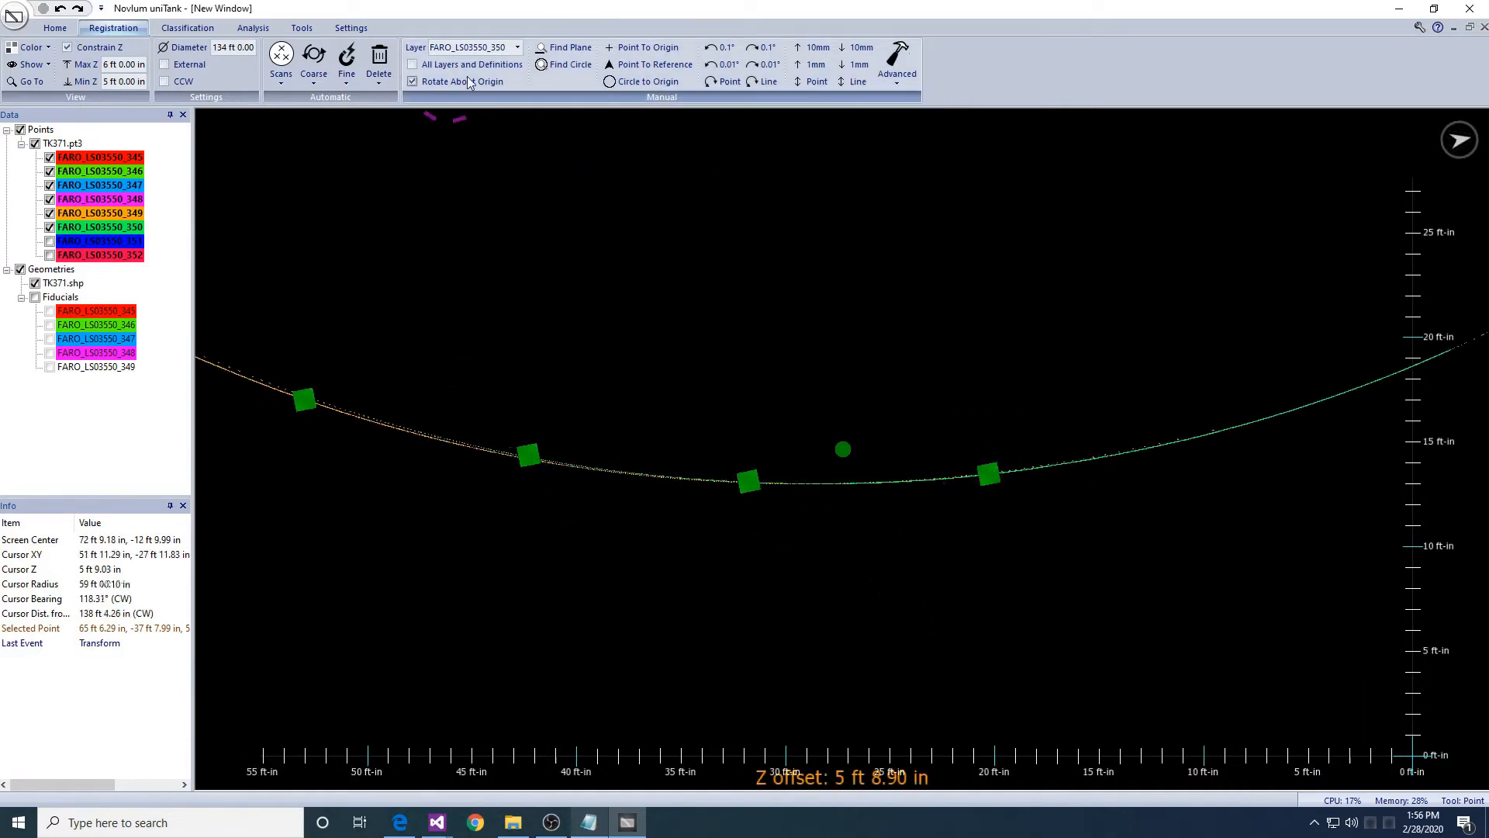
{"action": "left_click", "coordinate": [347, 74]}
{"action": "left_click", "coordinate": [380, 117]}
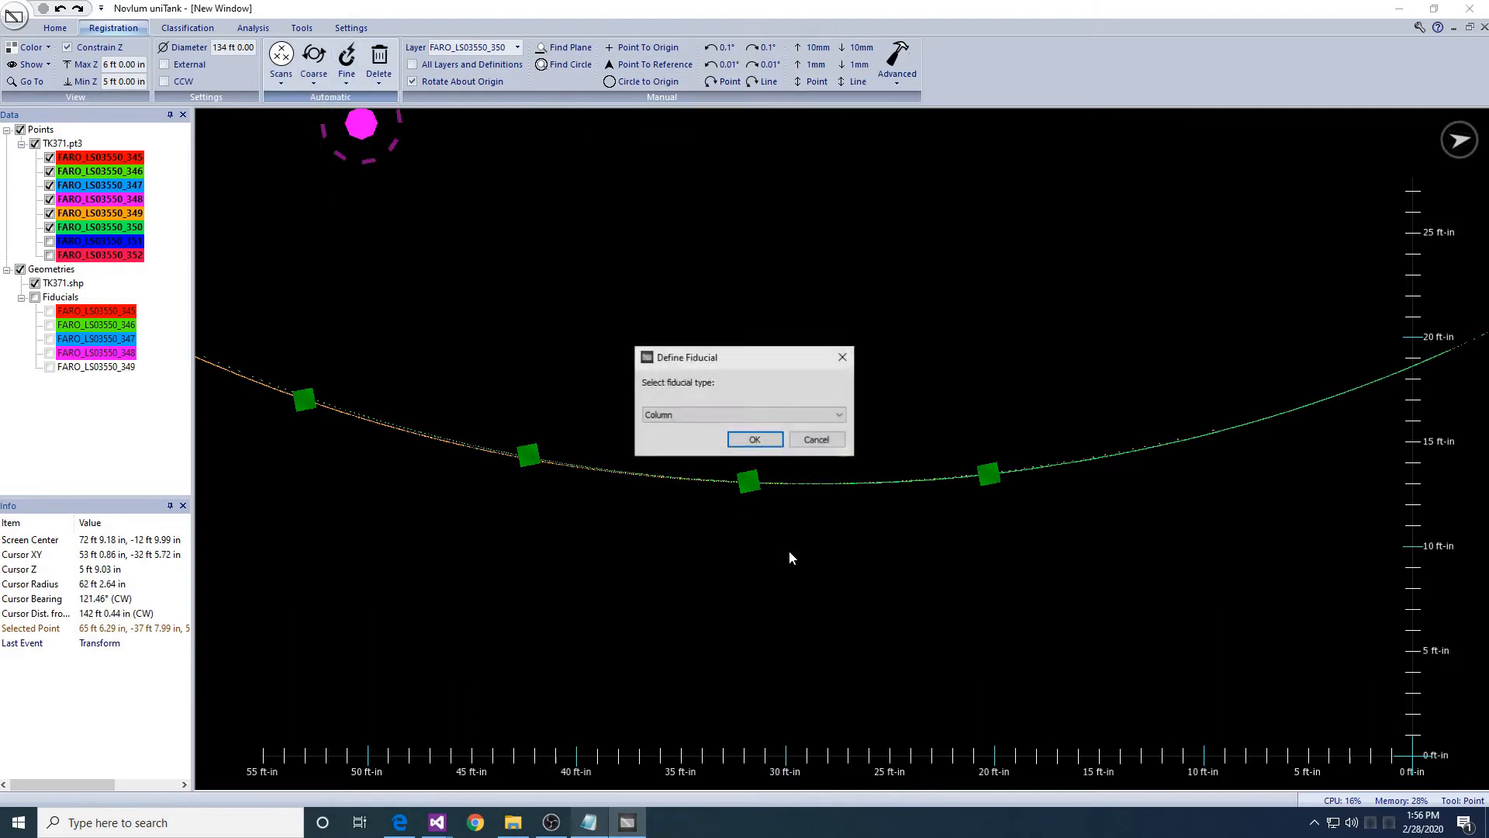
- Change the fiducial type from Column and create shell fiducials FIDH-026 to FIDH-029
{"action": "key", "text": "Down"}
{"action": "key", "text": "Return"}
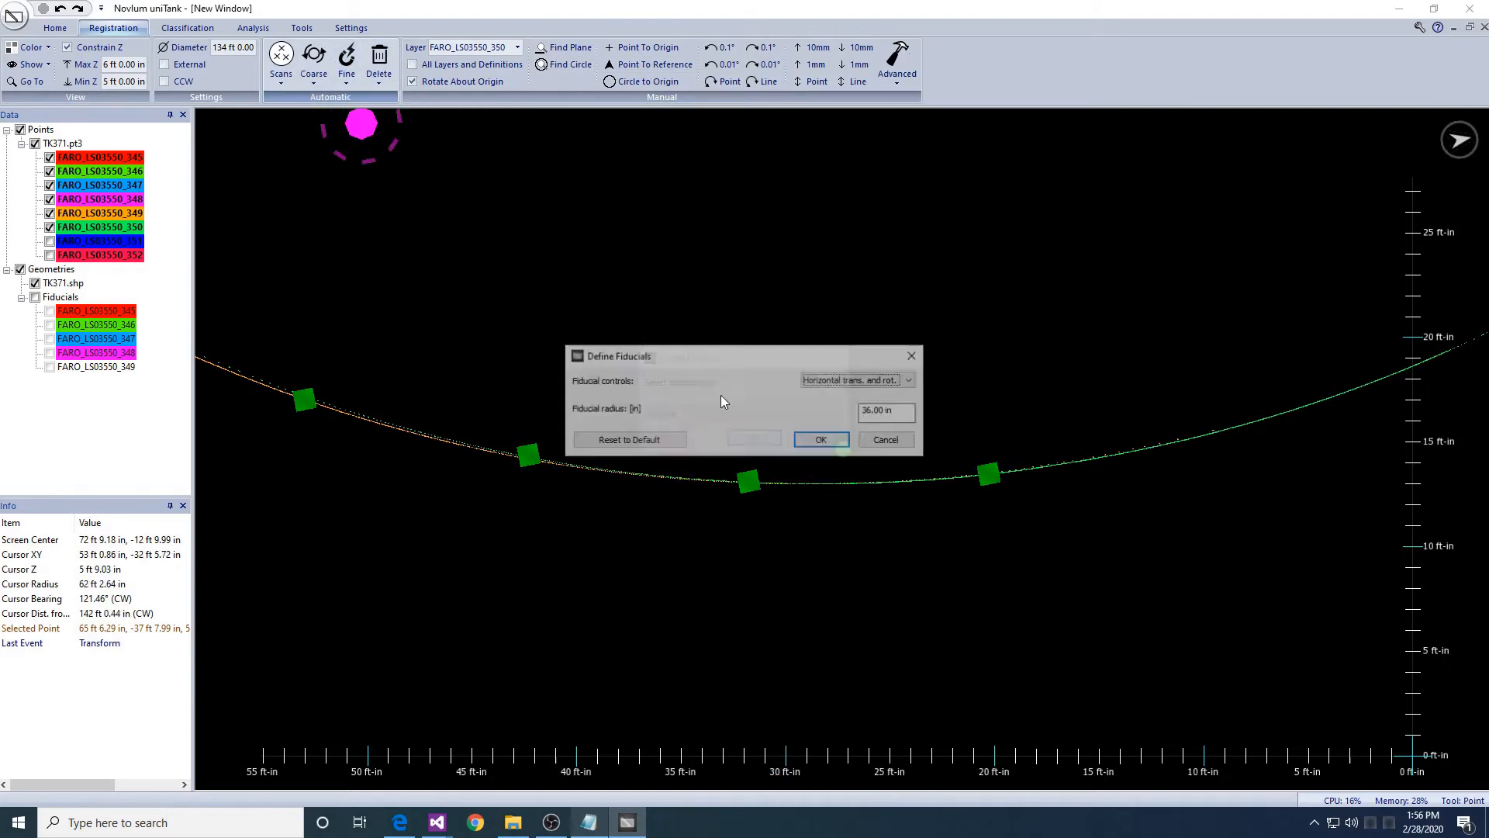
{"action": "key", "text": "Return"}
- Bring the neighbouring tank's wall into view for marking new points
{"action": "middle_click_drag", "start_coordinate": [779, 420], "coordinate": [980, 495]}
{"action": "scroll", "coordinate": [888, 342], "scroll_direction": "down", "scroll_amount": 9}
{"action": "middle_click_drag", "start_coordinate": [898, 346], "coordinate": [773, 337]}
{"action": "middle_click_drag", "start_coordinate": [799, 246], "coordinate": [755, 395]}
{"action": "scroll", "coordinate": [852, 453], "scroll_direction": "up", "scroll_amount": 5}
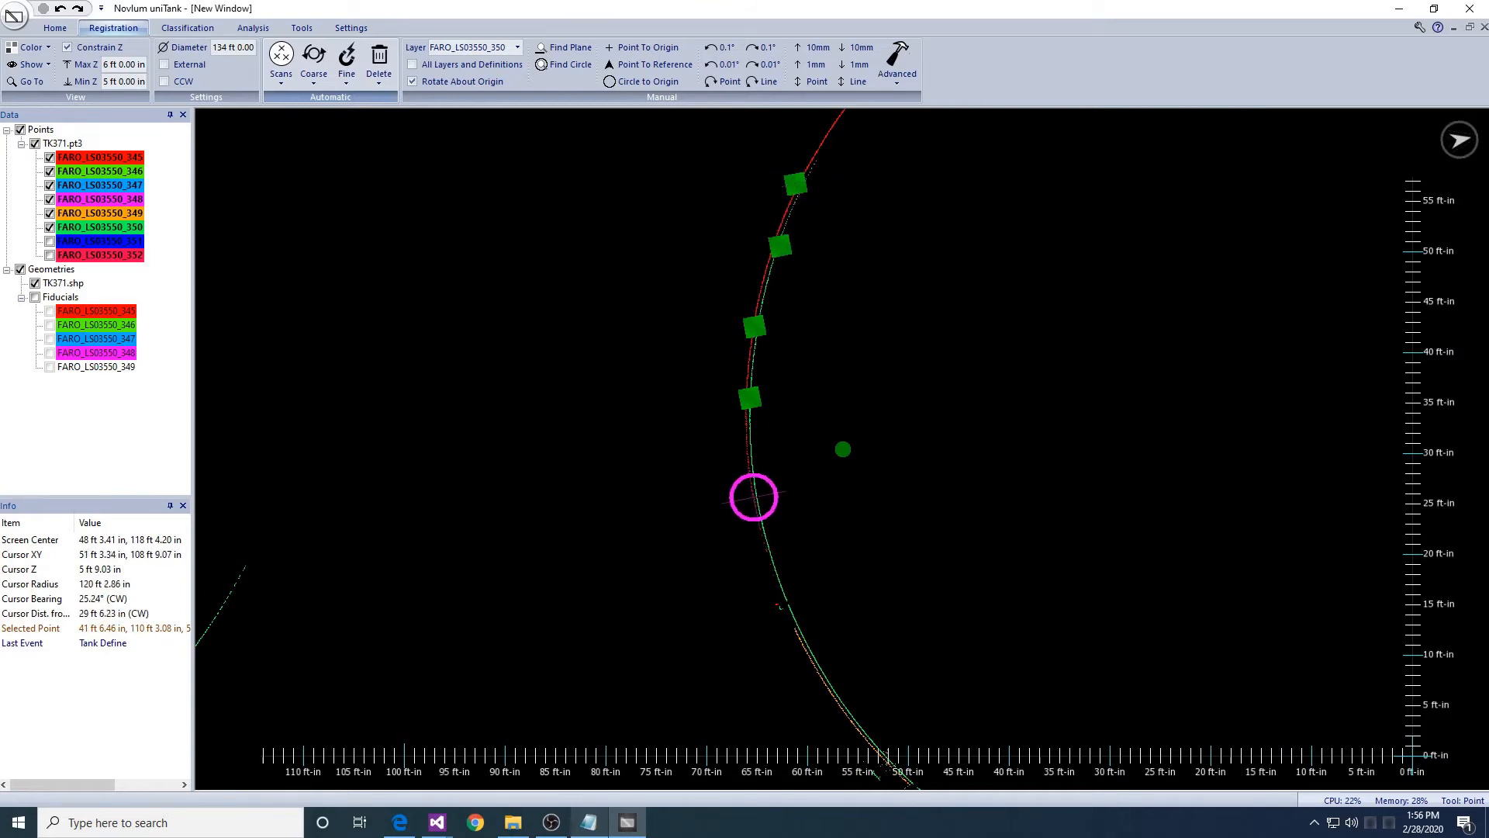
{"action": "left_click", "coordinate": [347, 77]}
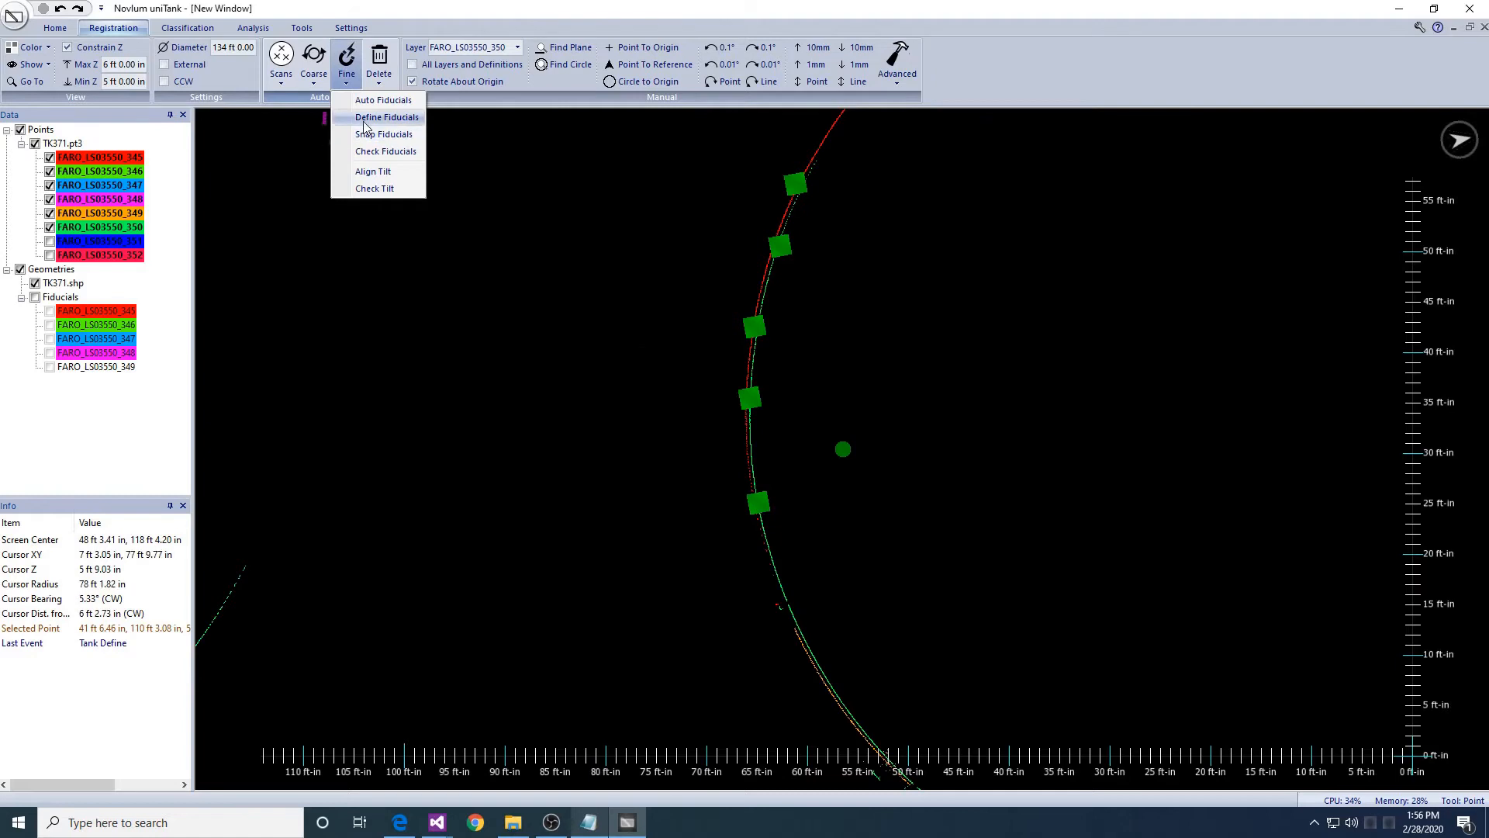
- Create fiducials FIDH-030 to FIDH-034 on the second tank's wall
{"action": "left_click", "coordinate": [380, 119]}
{"action": "left_click", "coordinate": [820, 440]}
{"action": "scroll", "coordinate": [669, 374], "scroll_direction": "down", "scroll_amount": 6}
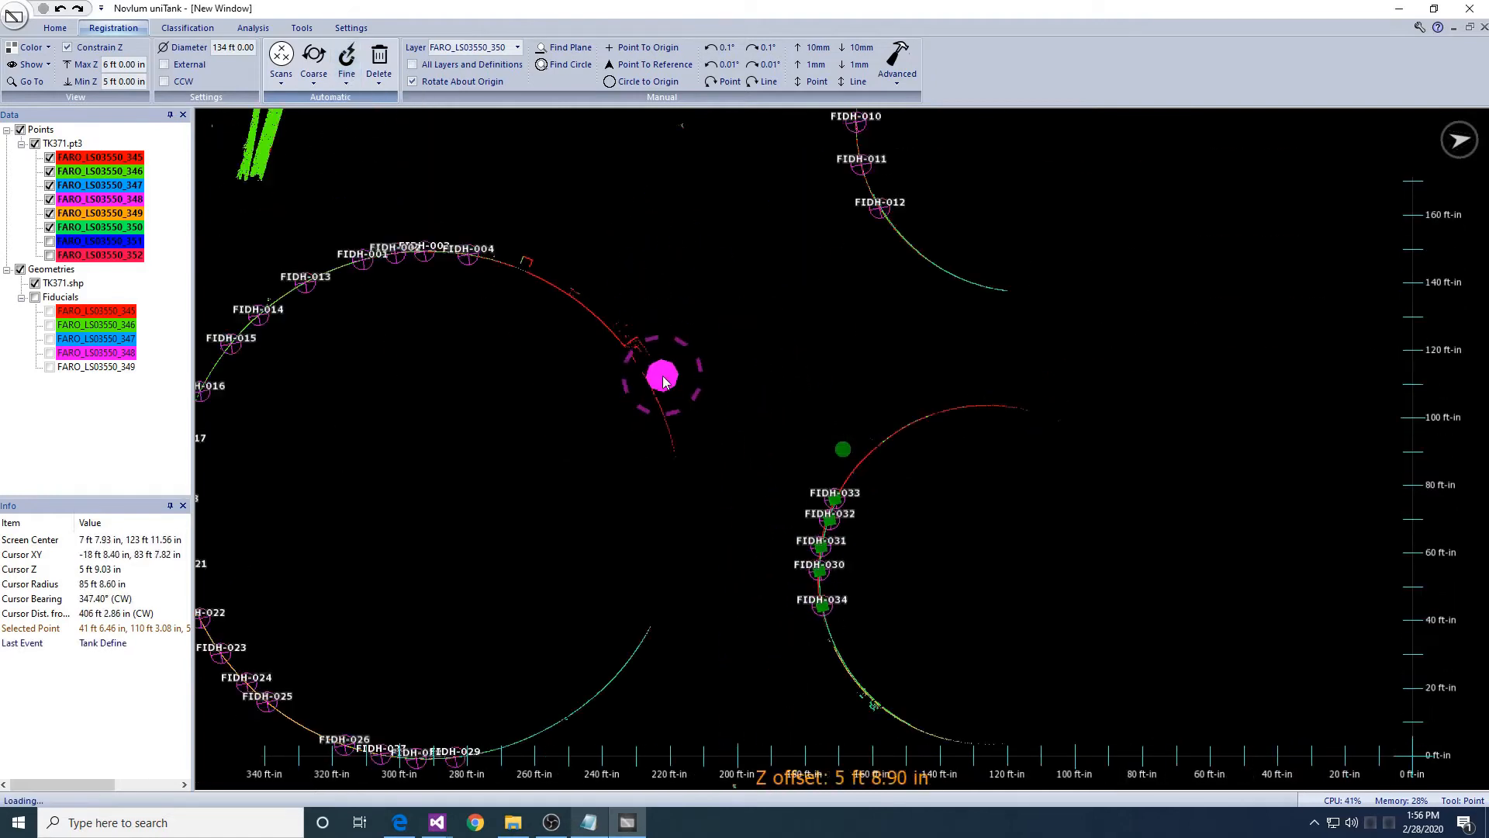
- Snap scan FARO_LS03550_350 to the fiducials of reference layers 345–350
{"action": "left_click", "coordinate": [347, 78]}
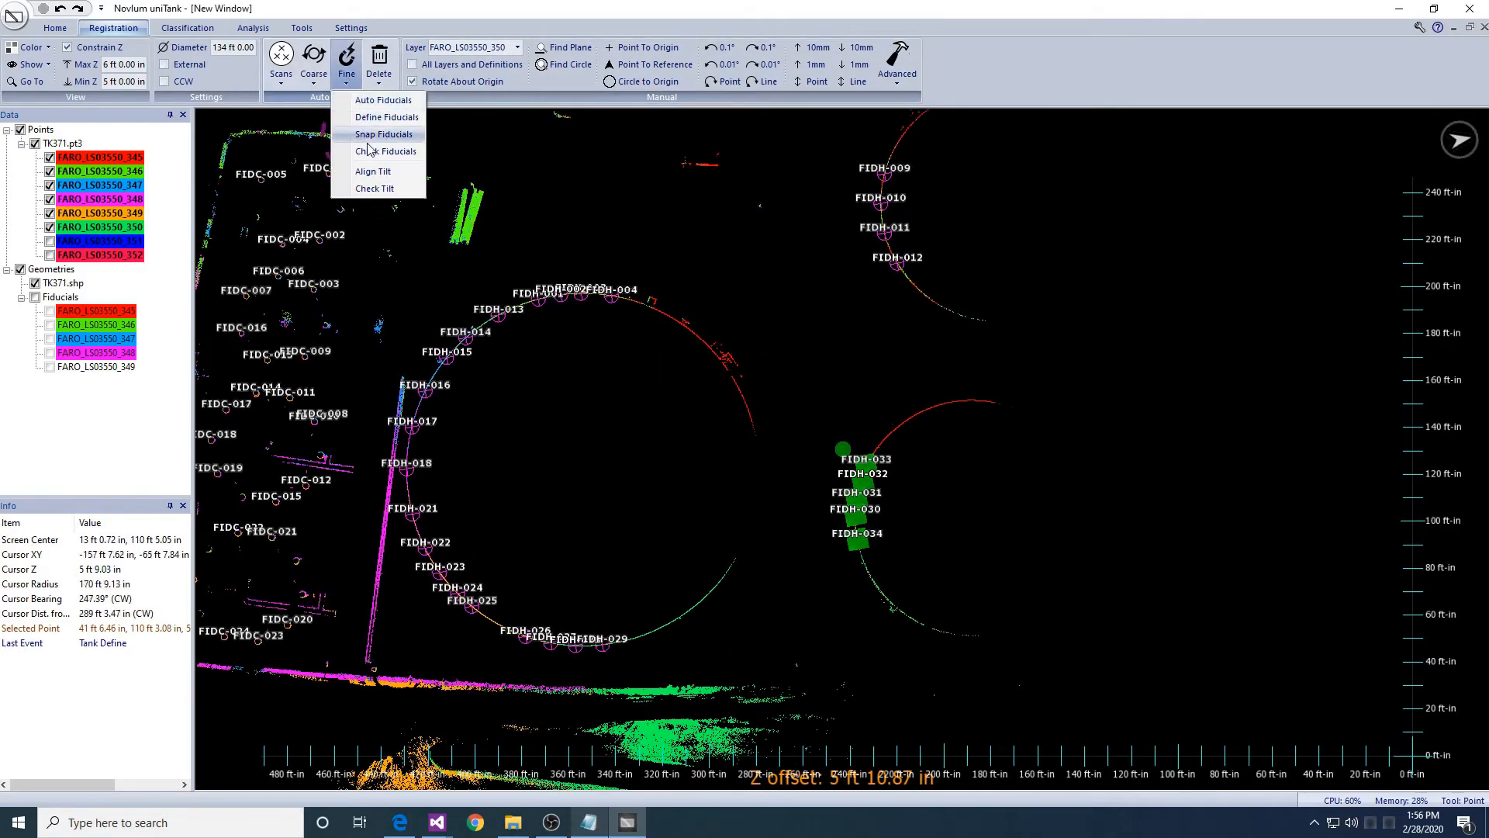
{"action": "left_click", "coordinate": [368, 136]}
{"action": "left_click", "coordinate": [667, 420]}
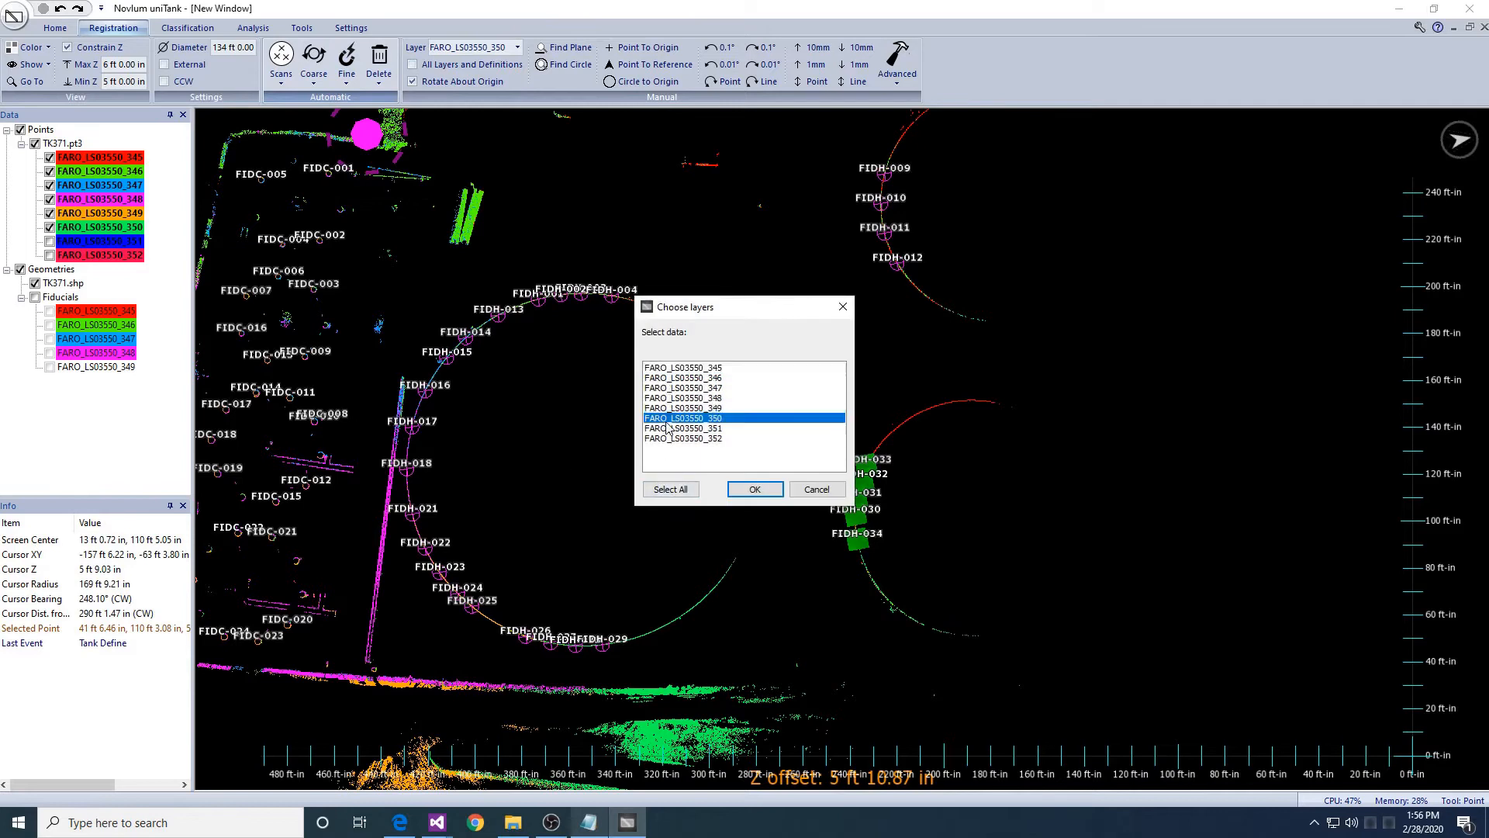
{"action": "left_click_drag", "start_coordinate": [667, 422], "coordinate": [657, 320]}
{"action": "key", "text": "Return"}
{"action": "left_click", "coordinate": [672, 419]}
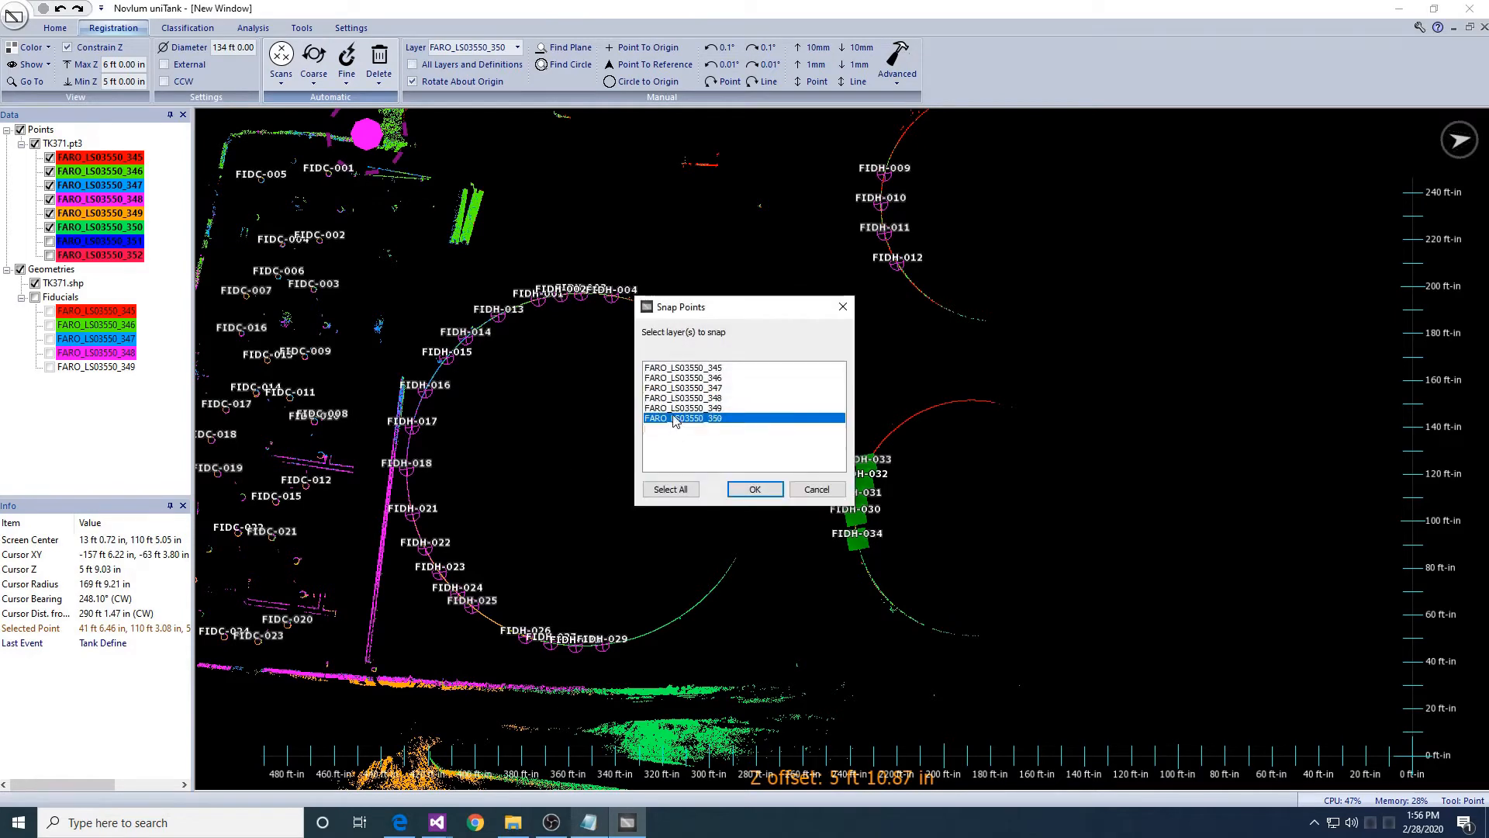
{"action": "key", "text": "Return"}
{"action": "key", "text": "Return"}
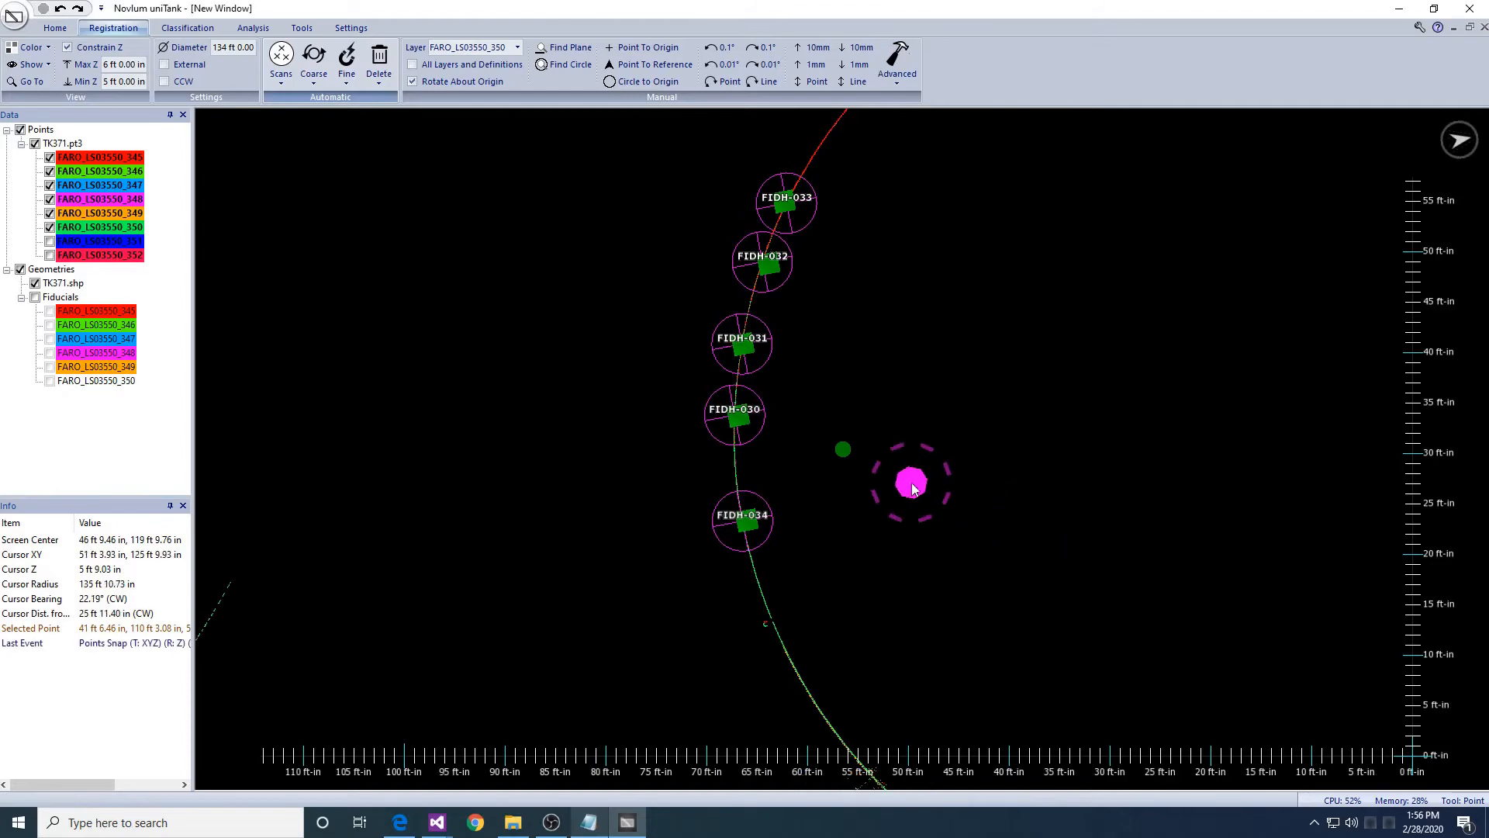
- Pan along the tank walls to review scan 350's fit on the fiducials
{"action": "middle_click_drag", "start_coordinate": [911, 483], "coordinate": [1328, 185]}
{"action": "middle_click_drag", "start_coordinate": [323, 710], "coordinate": [1013, 475]}
{"action": "scroll", "coordinate": [1013, 475], "scroll_direction": "down", "scroll_amount": 1}
{"action": "middle_click_drag", "start_coordinate": [220, 437], "coordinate": [1195, 587]}
{"action": "middle_click_drag", "start_coordinate": [1030, 580], "coordinate": [1117, 526]}
{"action": "scroll", "coordinate": [1117, 527], "scroll_direction": "up", "scroll_amount": 3}
{"action": "middle_click_drag", "start_coordinate": [917, 557], "coordinate": [940, 567]}
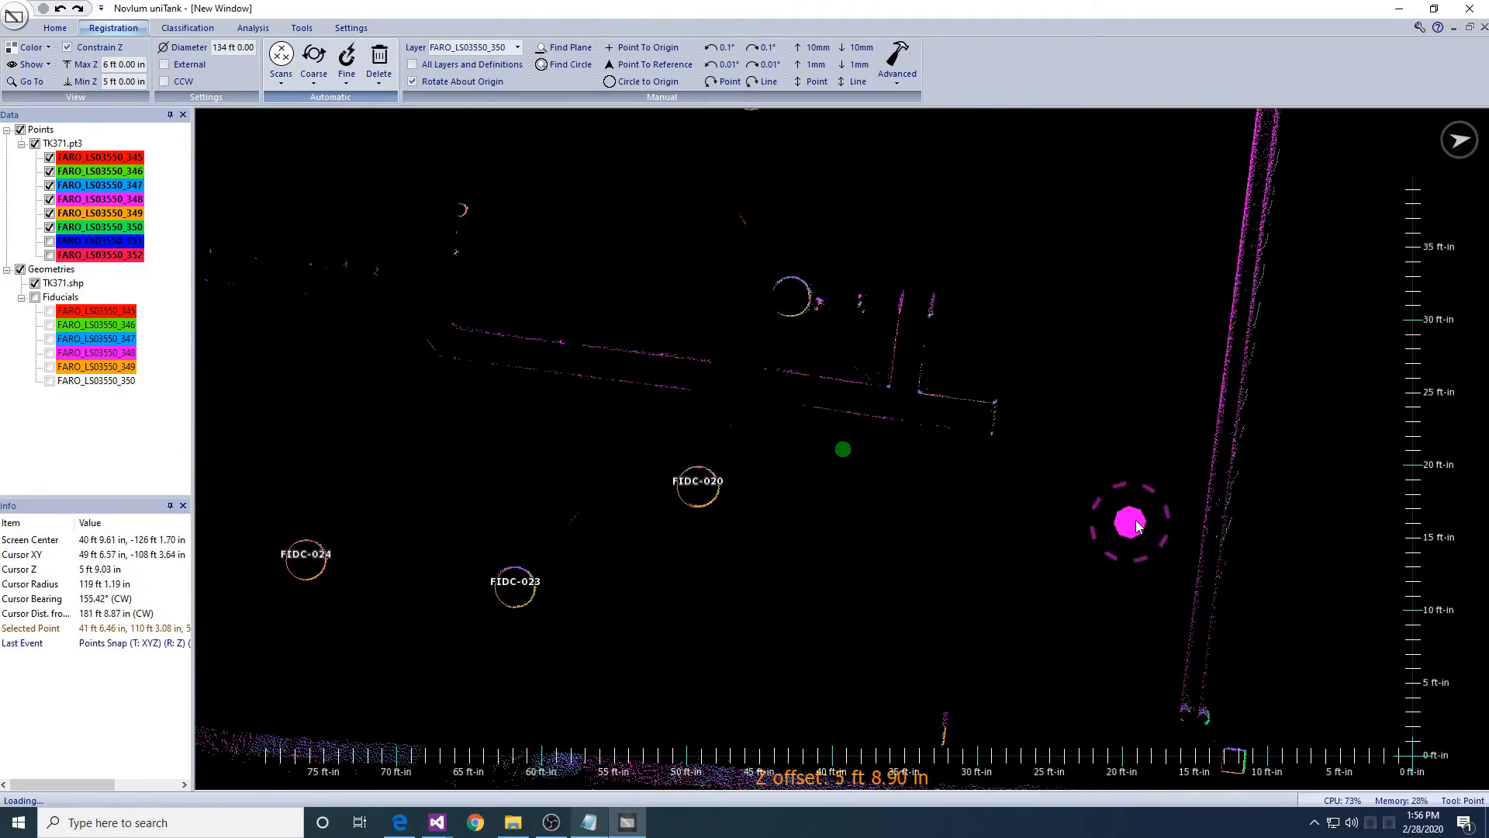
{"action": "scroll", "coordinate": [1137, 526], "scroll_direction": "down", "scroll_amount": 6}
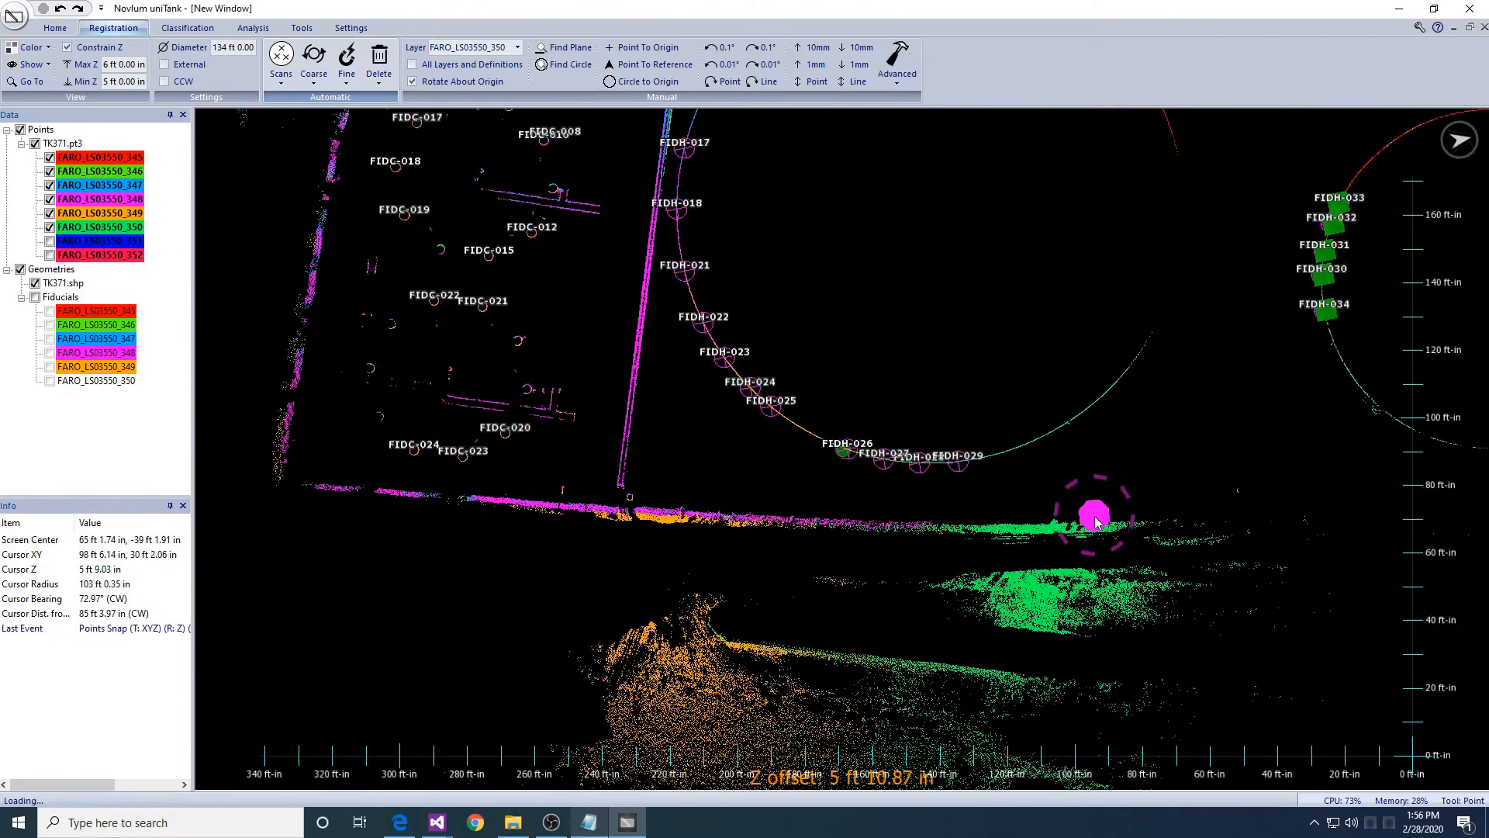
{"action": "middle_click_drag", "start_coordinate": [1096, 521], "coordinate": [1004, 505]}
- Make scan FARO_LS03550_351 visible in the Data tree
{"action": "left_click", "coordinate": [50, 241]}
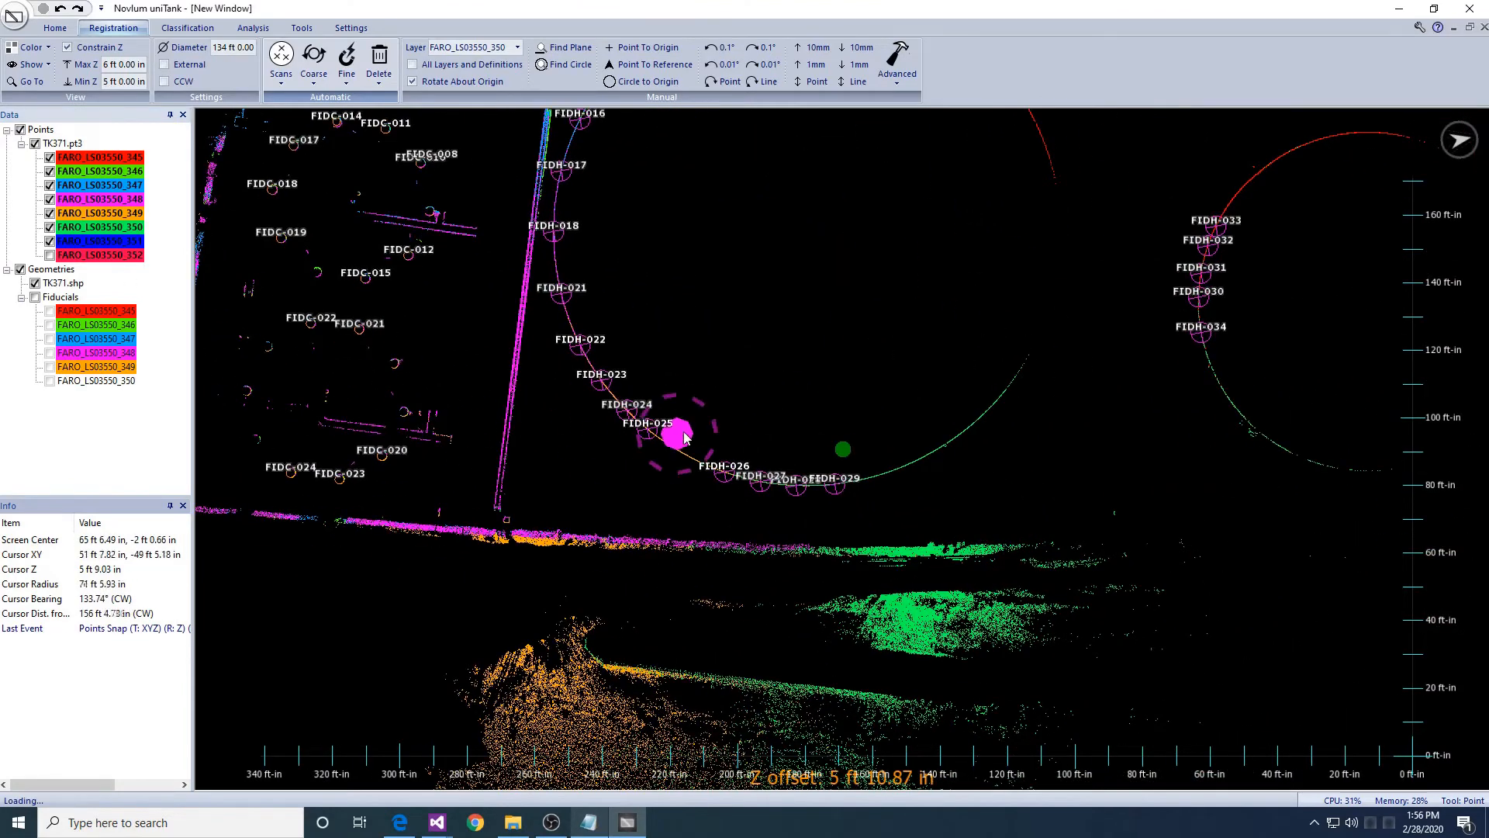
{"action": "scroll", "coordinate": [677, 446], "scroll_direction": "down", "scroll_amount": 3}
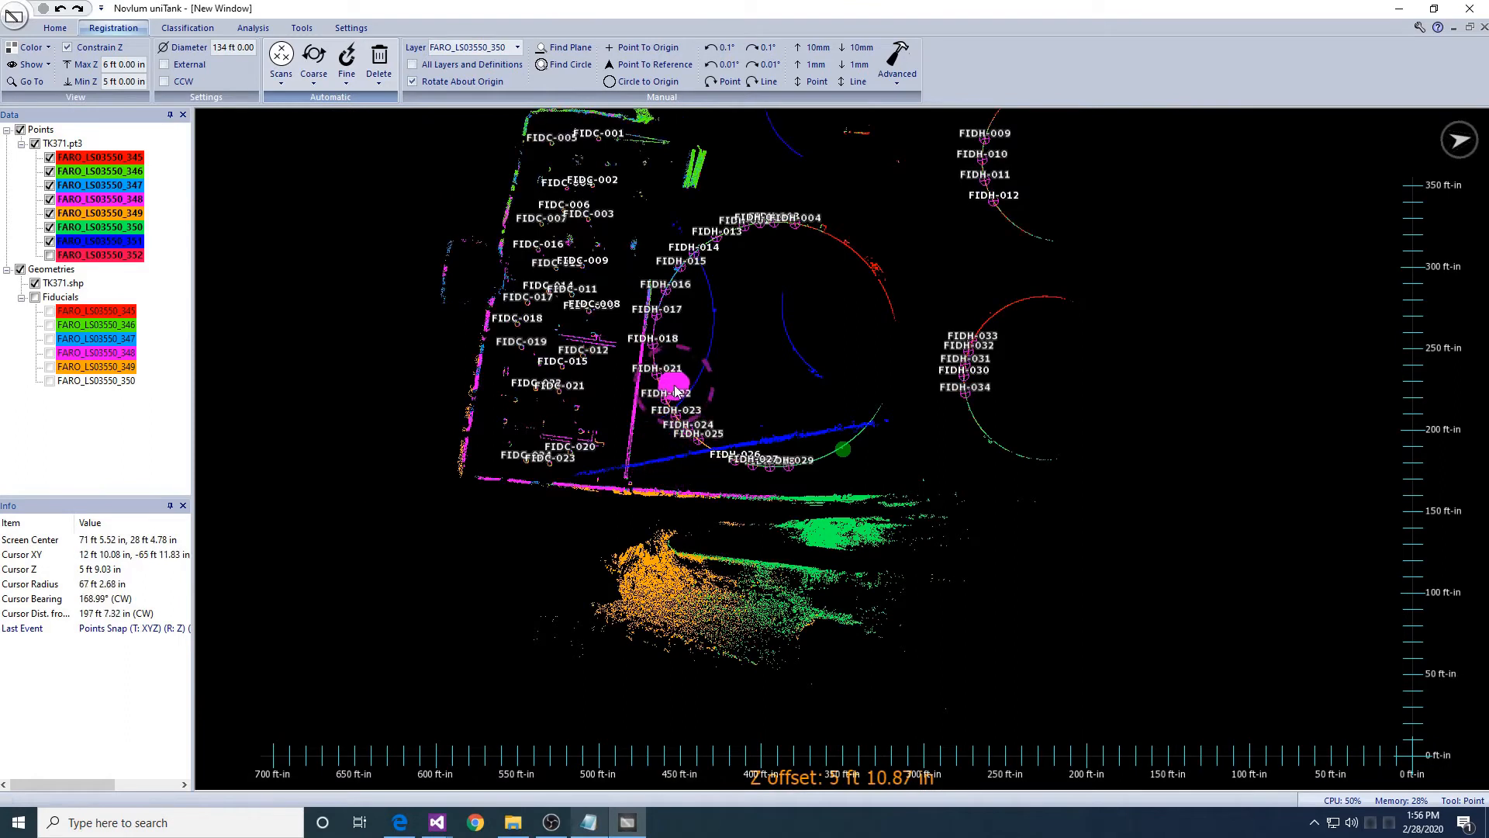
{"action": "left_click", "coordinate": [517, 47]}
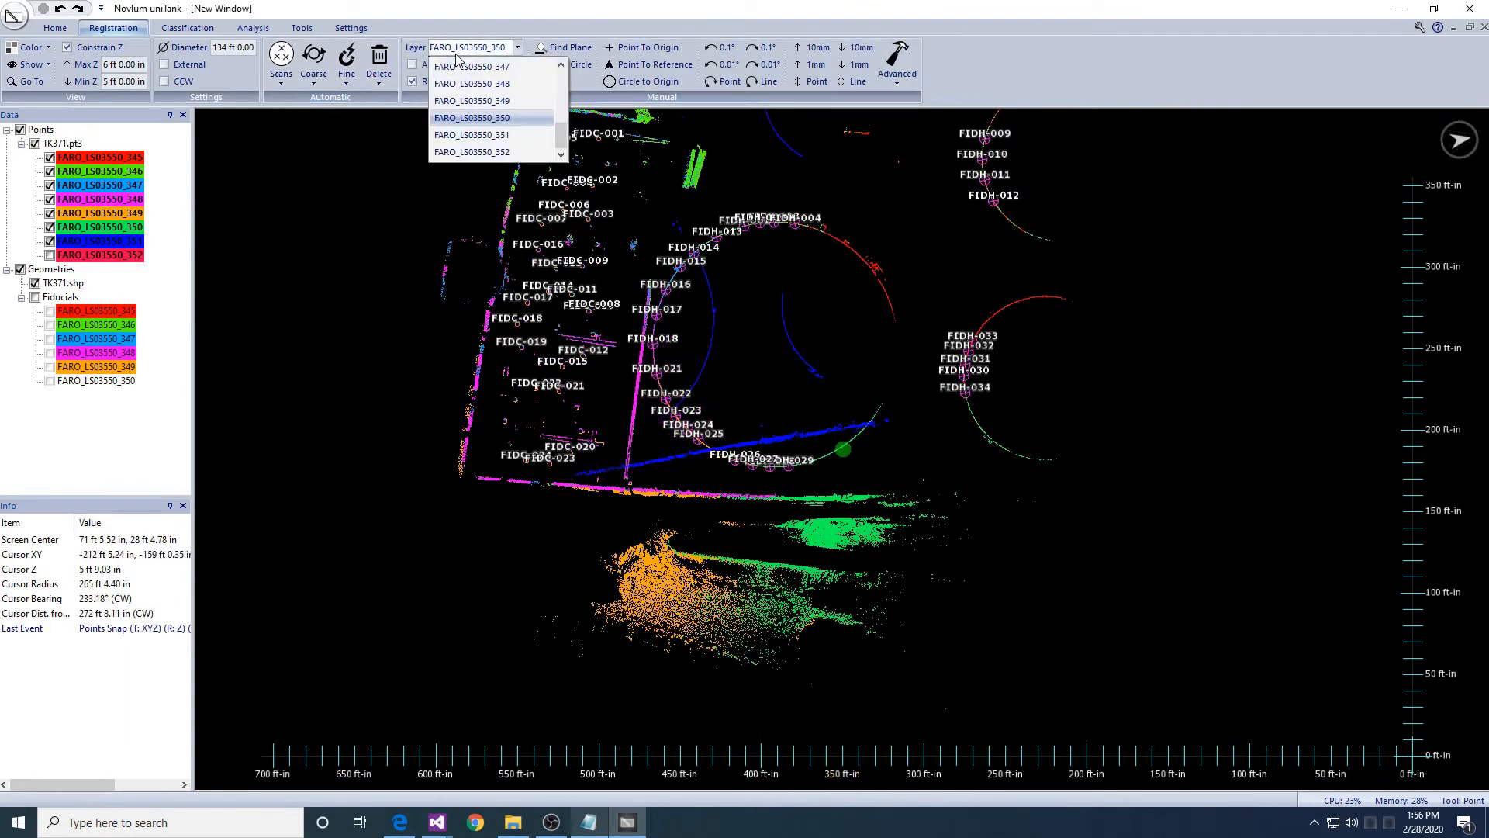
- Make FARO_LS03550_351 the working layer and slide and rotate it onto the tank walls
{"action": "left_click", "coordinate": [494, 136]}
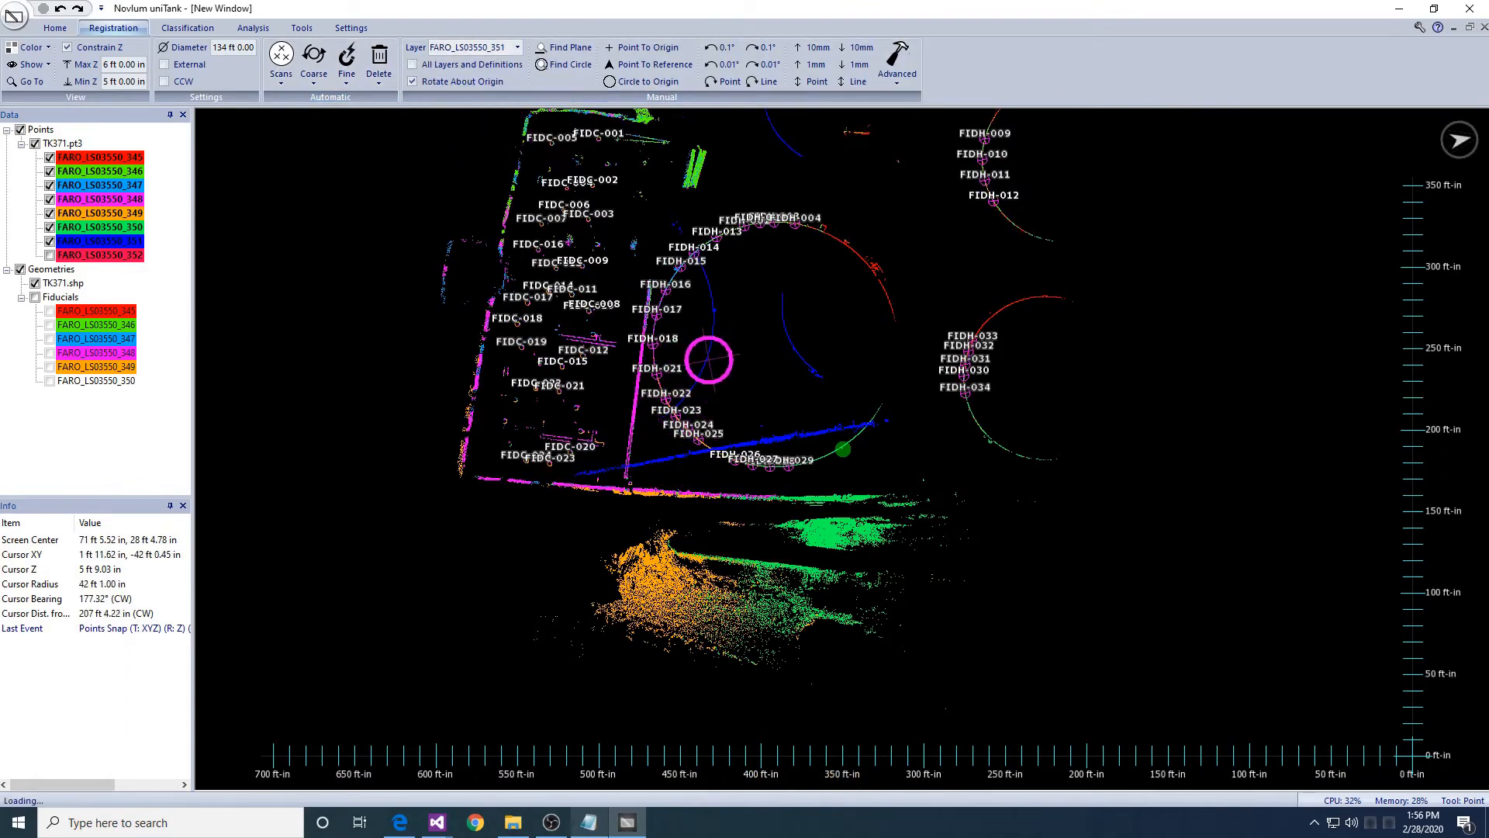
{"action": "left_click_drag", "start_coordinate": [709, 359], "coordinate": [822, 382]}
{"action": "left_click", "coordinate": [802, 434]}
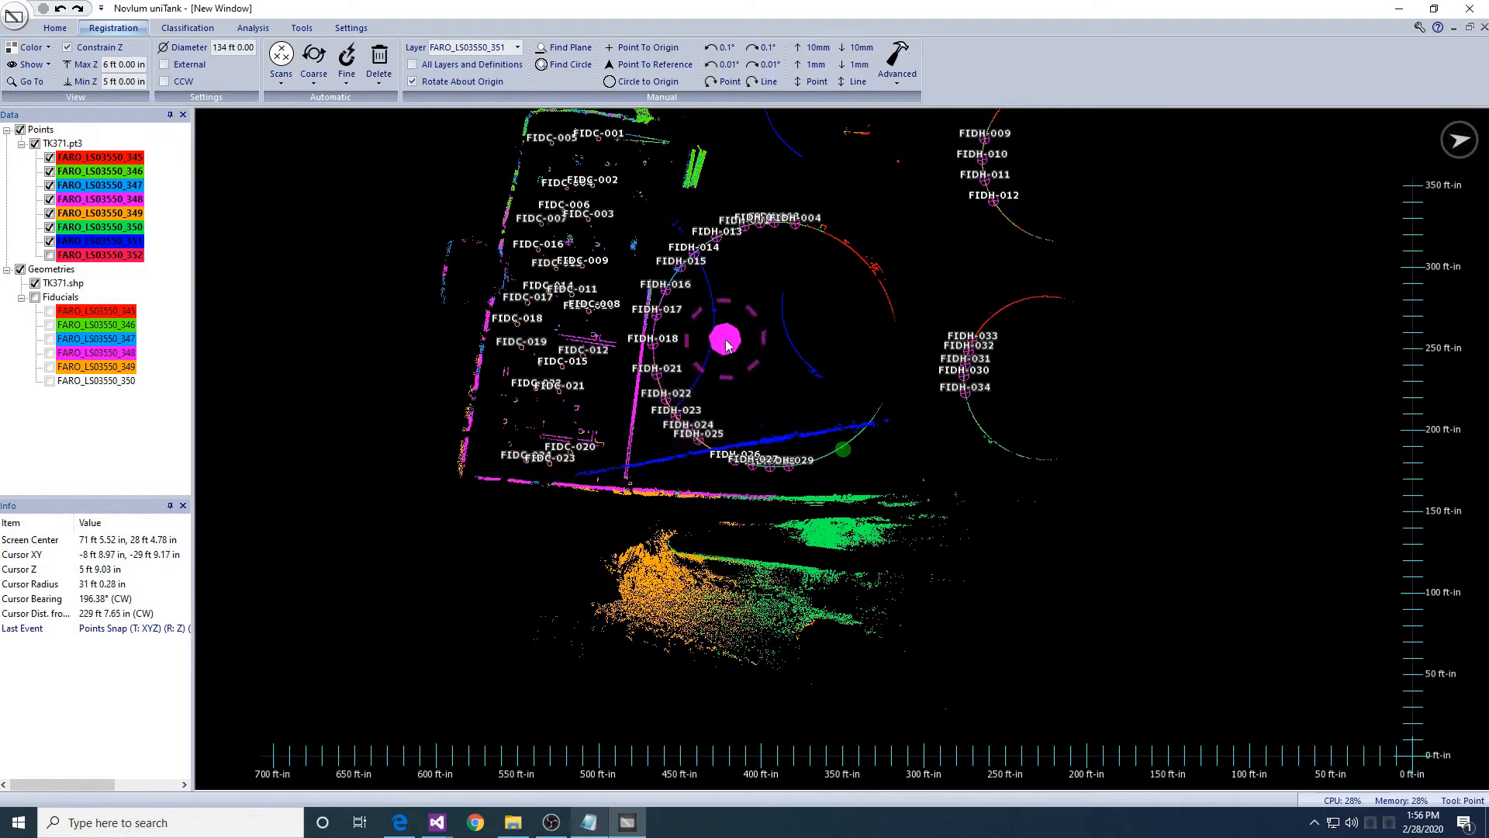
{"action": "left_click_drag", "start_coordinate": [724, 339], "coordinate": [1076, 367]}
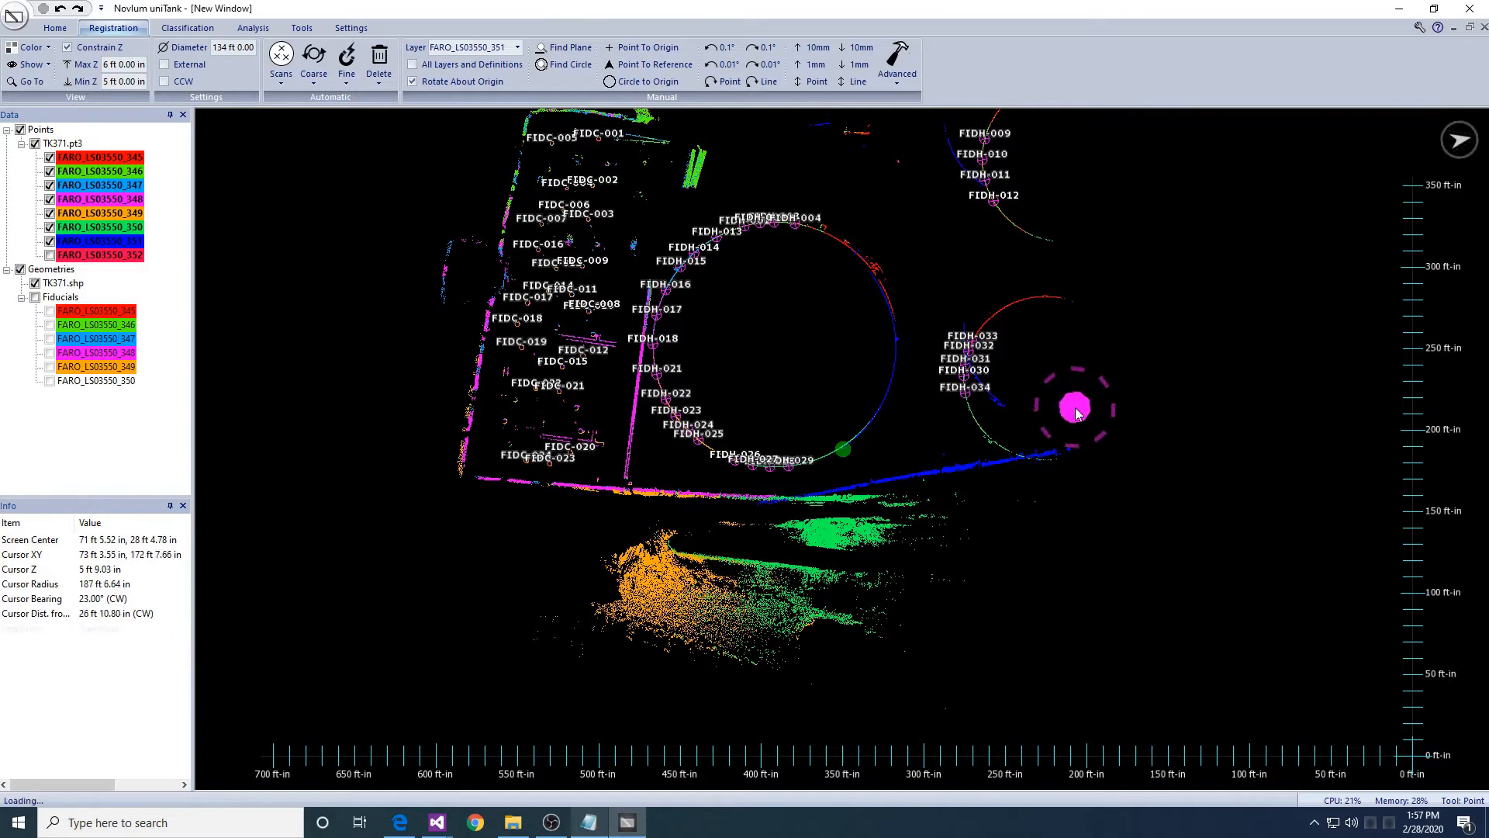
{"action": "left_click_drag", "start_coordinate": [1078, 408], "coordinate": [1067, 450]}
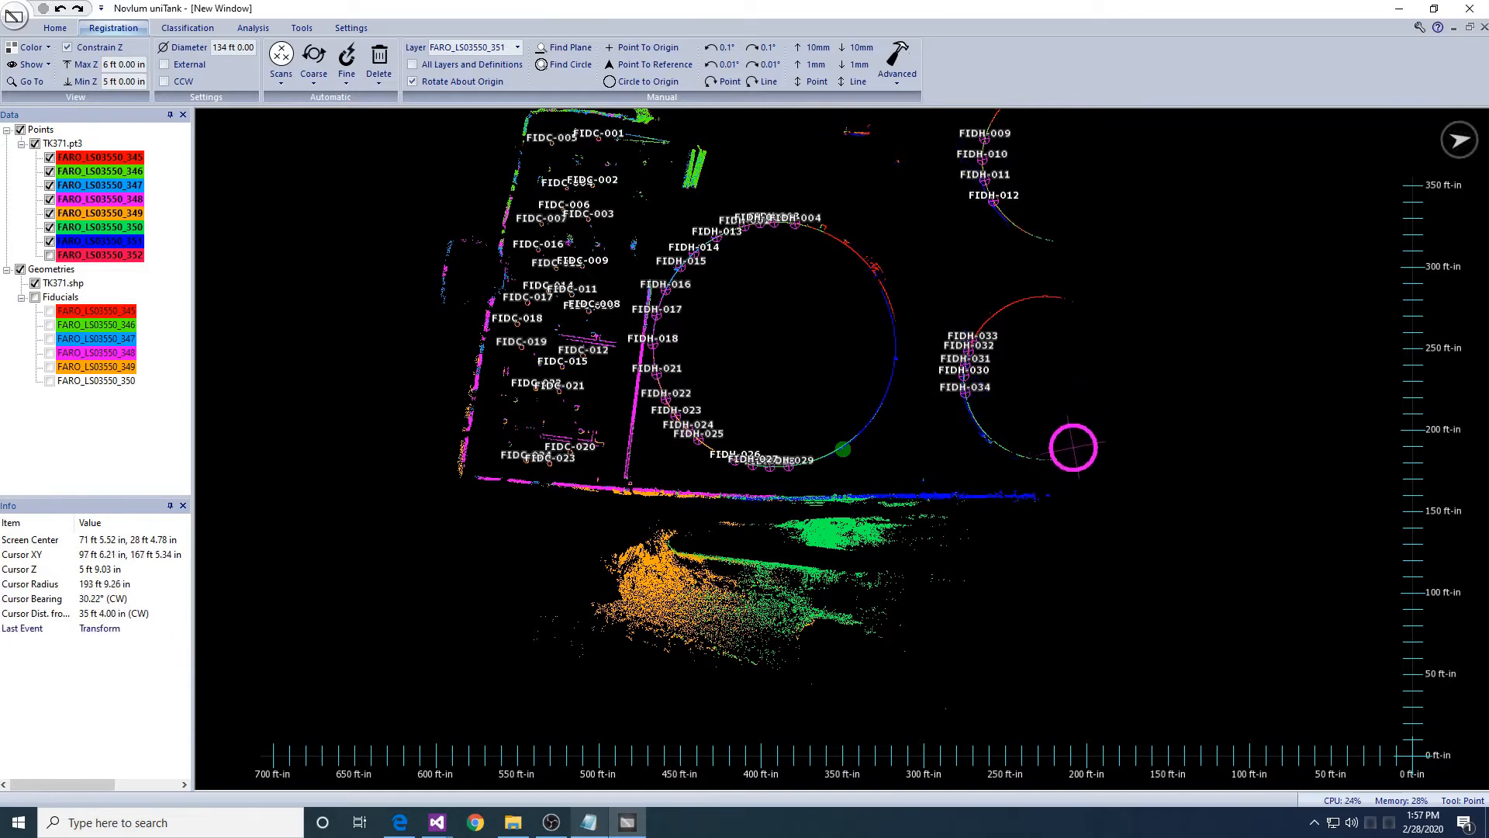
{"action": "scroll", "coordinate": [1071, 444], "scroll_direction": "up", "scroll_amount": 5}
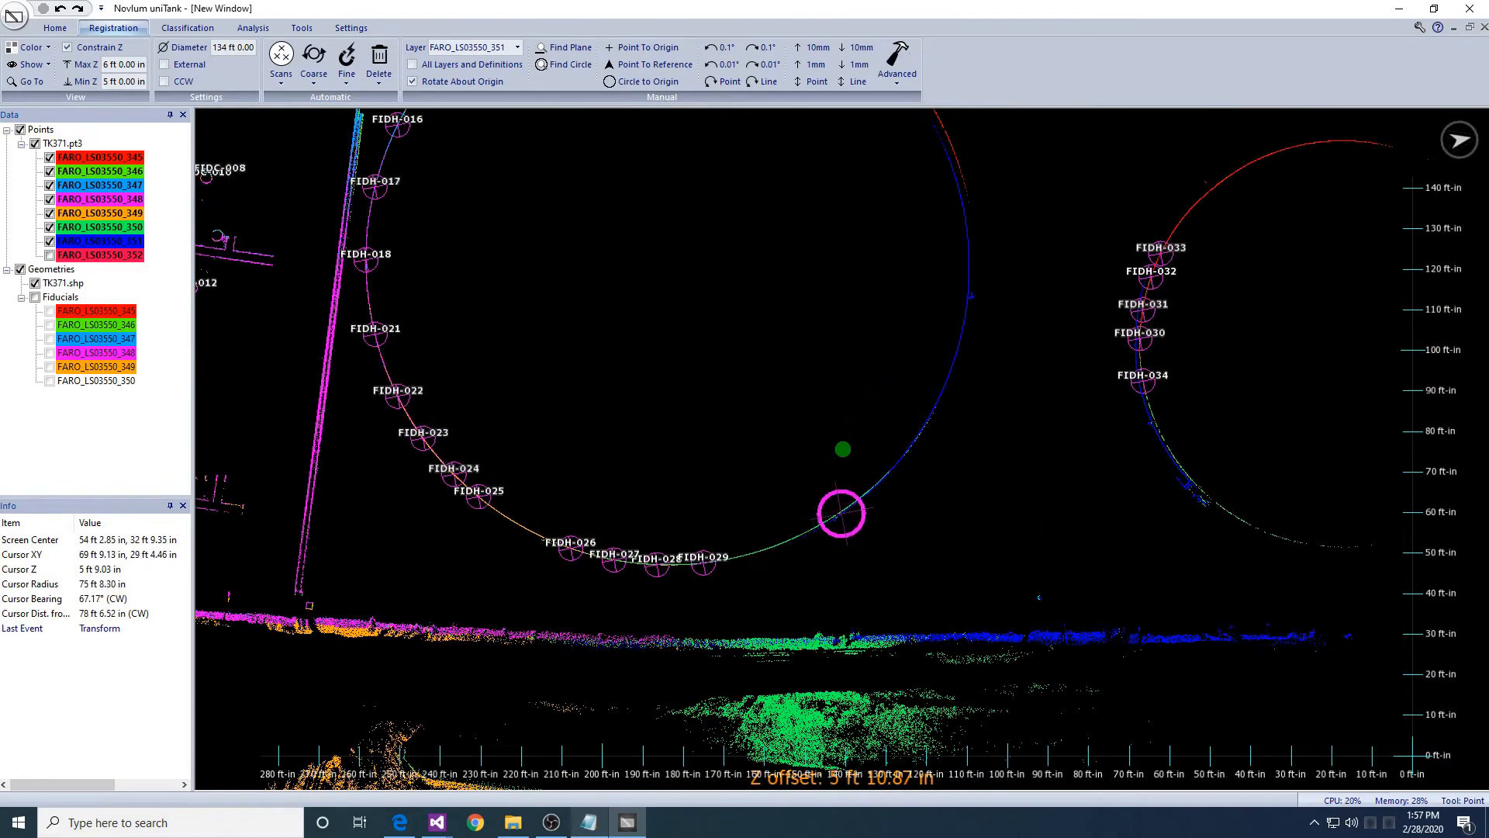
- Mark a point on scan 351's arc and define fiducials from it
{"action": "middle_click_drag", "start_coordinate": [947, 364], "coordinate": [868, 561]}
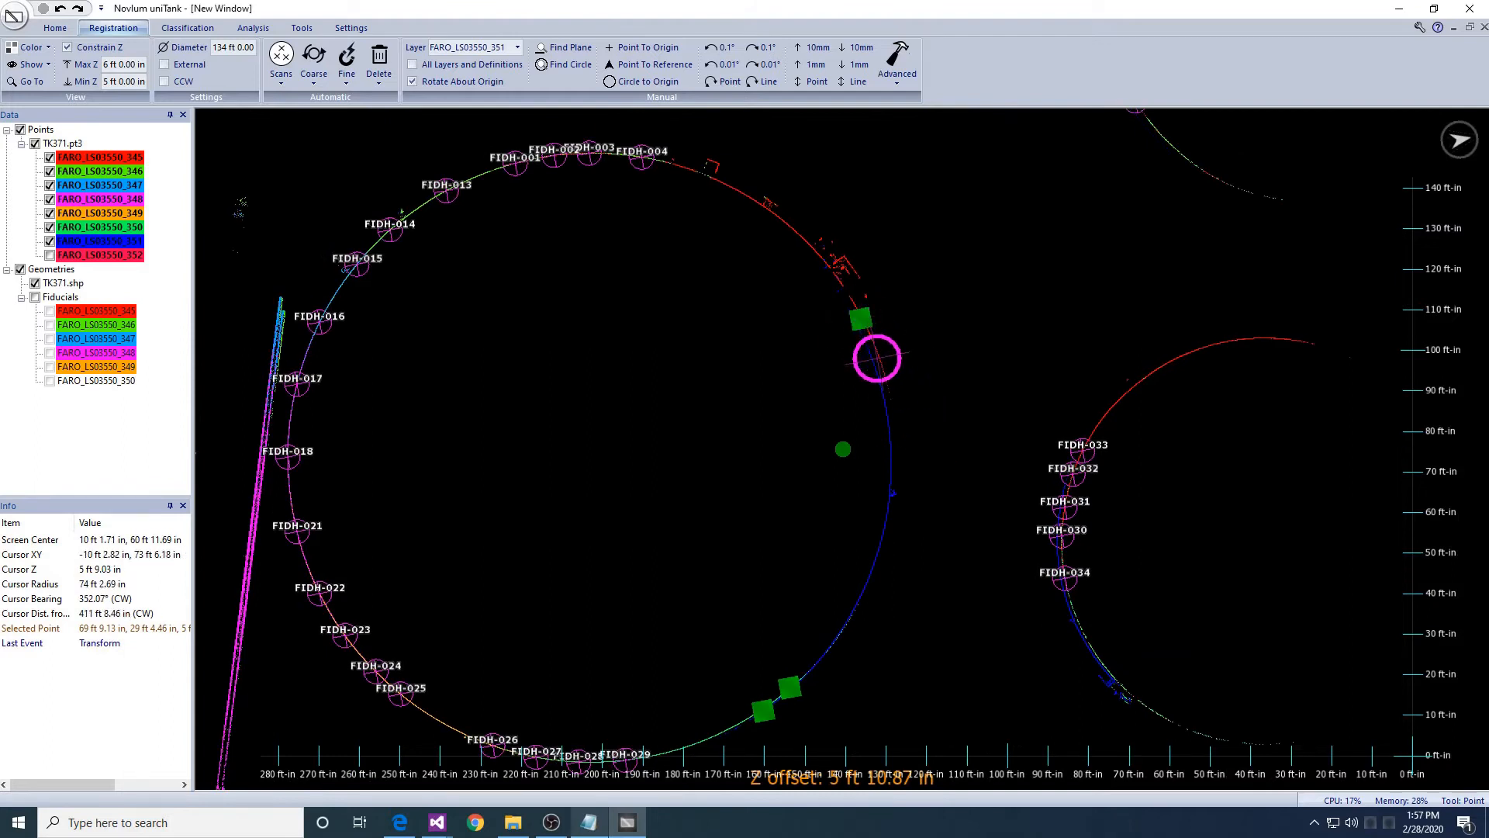
{"action": "left_click", "coordinate": [884, 376]}
{"action": "left_click", "coordinate": [347, 74]}
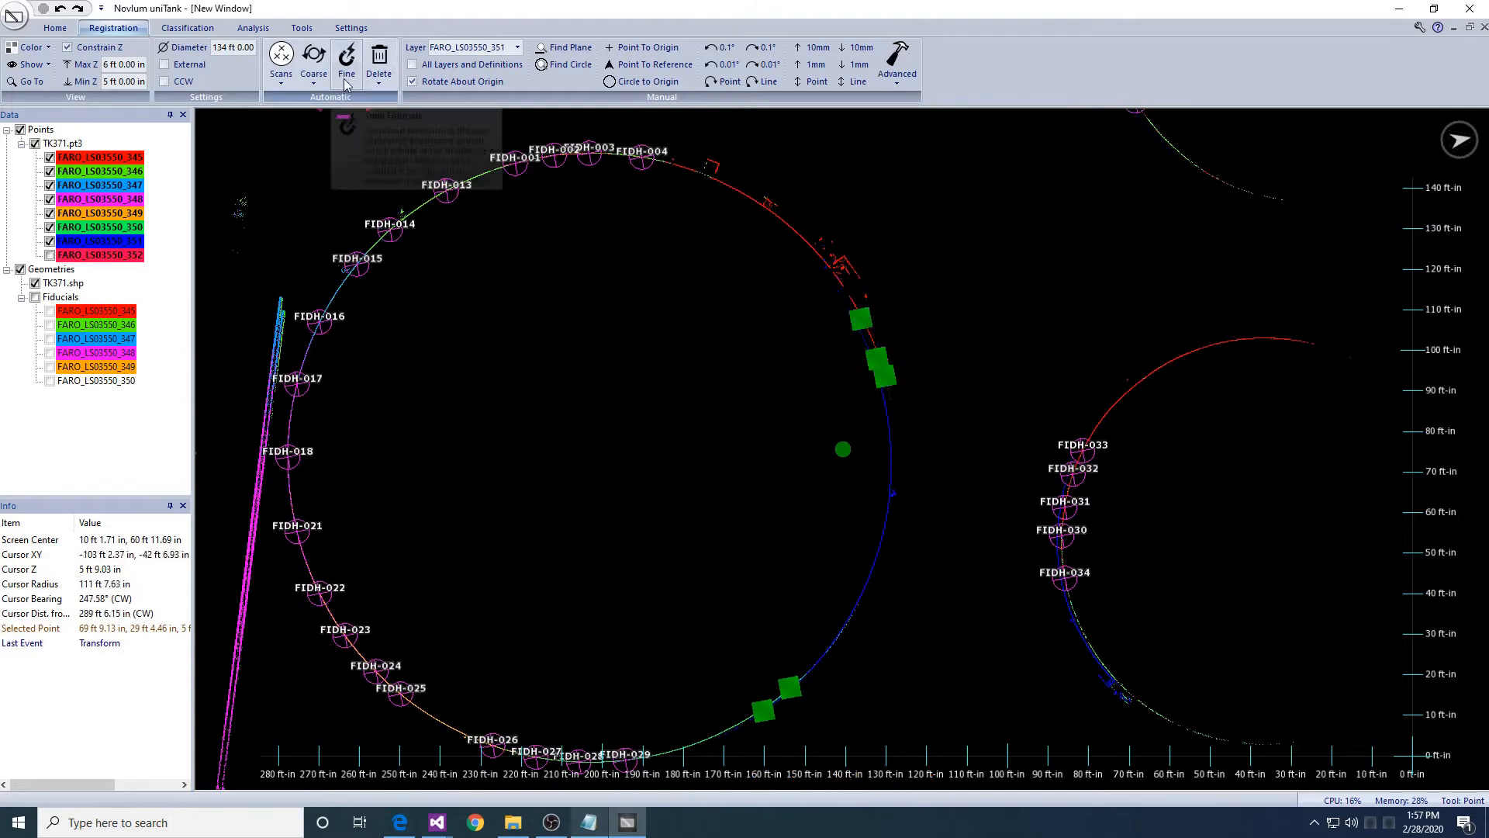
{"action": "left_click", "coordinate": [366, 127]}
- Mark a point on the second tank's wall below FIDH-034
{"action": "middle_click_drag", "start_coordinate": [1047, 463], "coordinate": [979, 551]}
{"action": "middle_click_drag", "start_coordinate": [1008, 371], "coordinate": [979, 277]}
{"action": "scroll", "coordinate": [830, 466], "scroll_direction": "up", "scroll_amount": 3}
{"action": "left_click", "coordinate": [817, 307]}
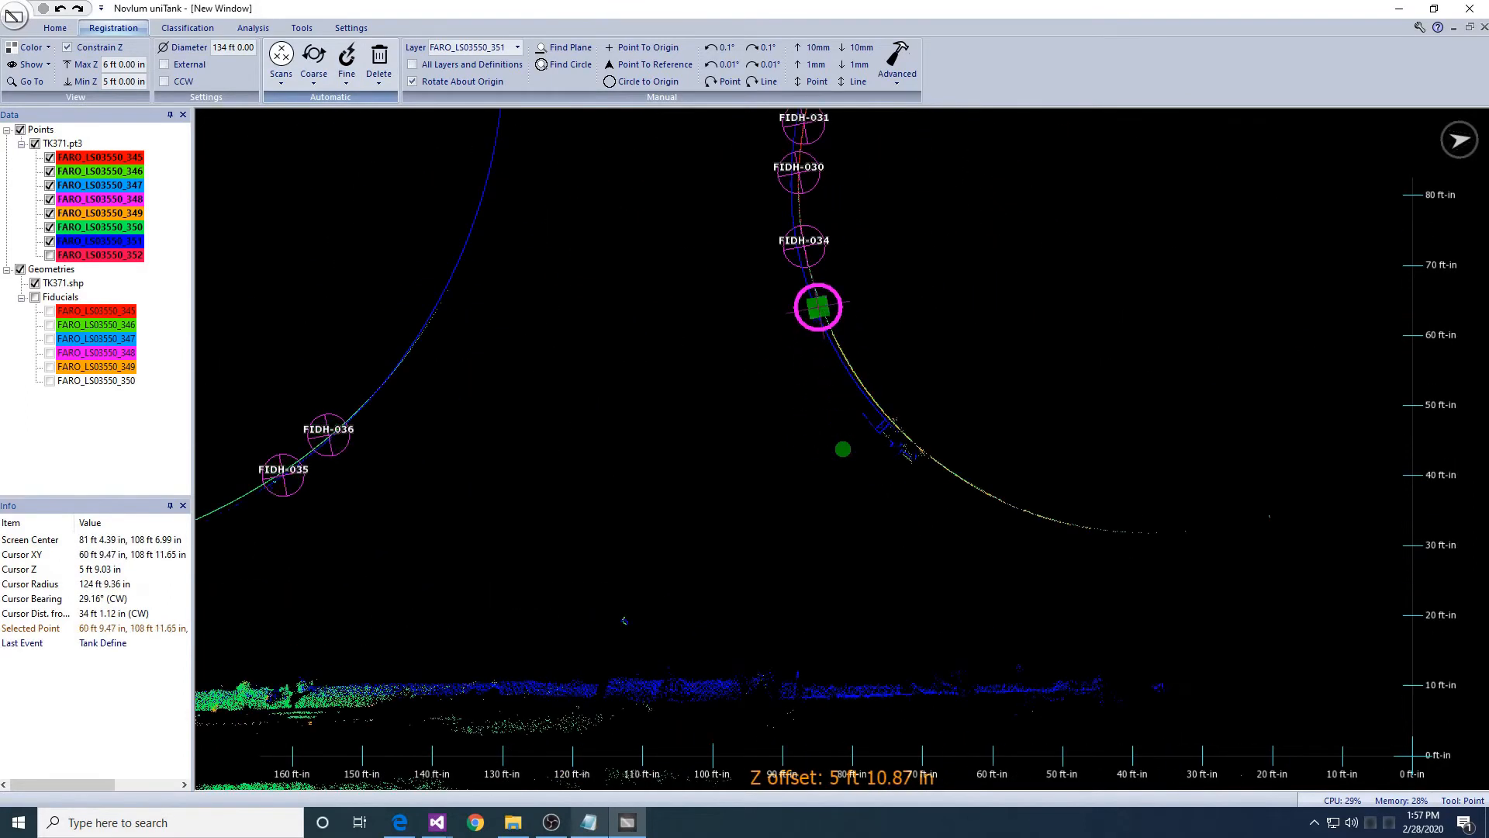
- Mark a second wall point and create fiducials FIDH-040 and FIDH-041
{"action": "left_click", "coordinate": [854, 375]}
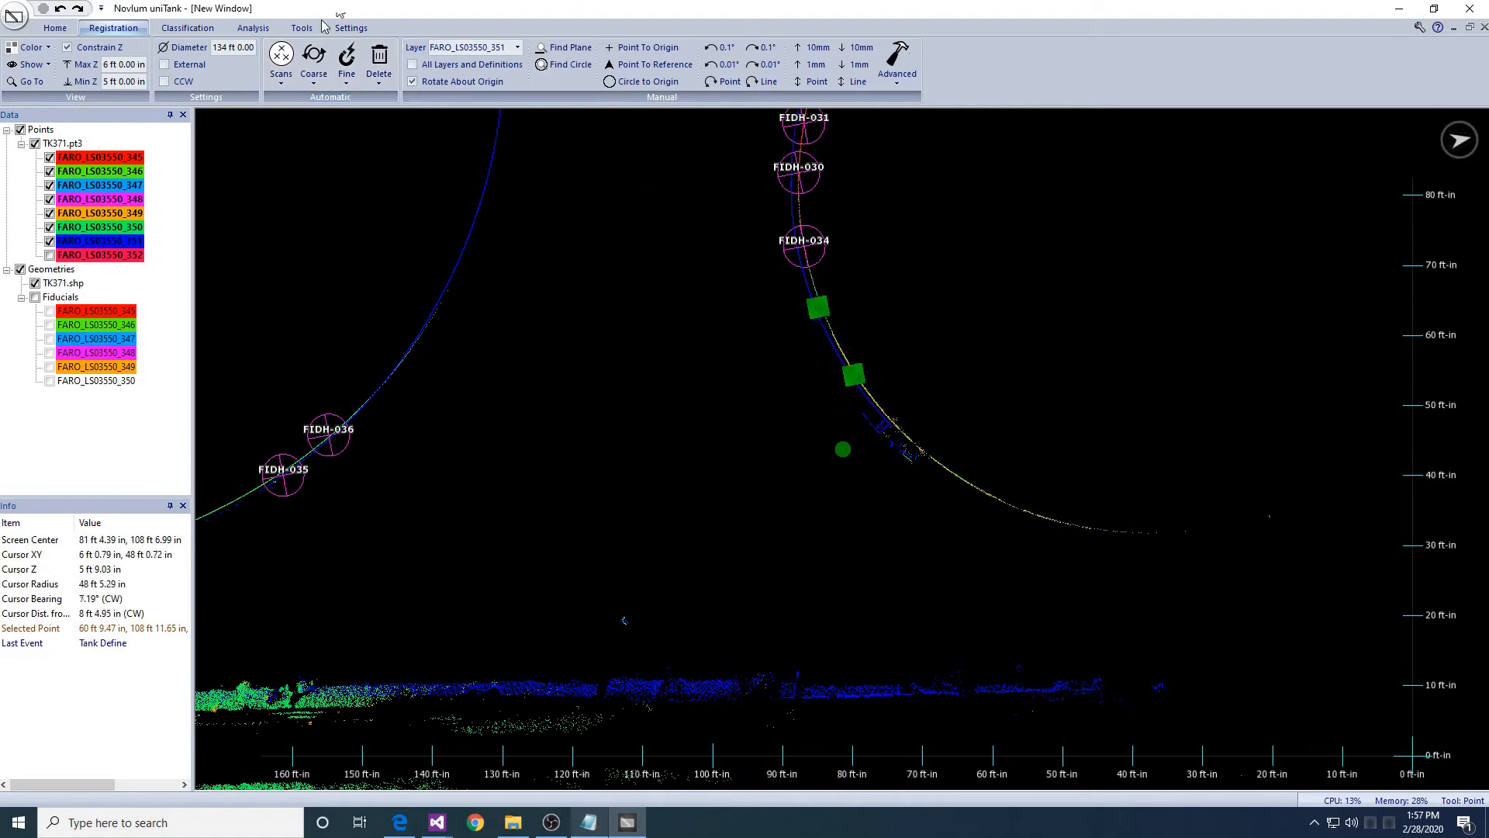
{"action": "left_click", "coordinate": [347, 70]}
{"action": "left_click", "coordinate": [375, 123]}
{"action": "key", "text": "Return"}
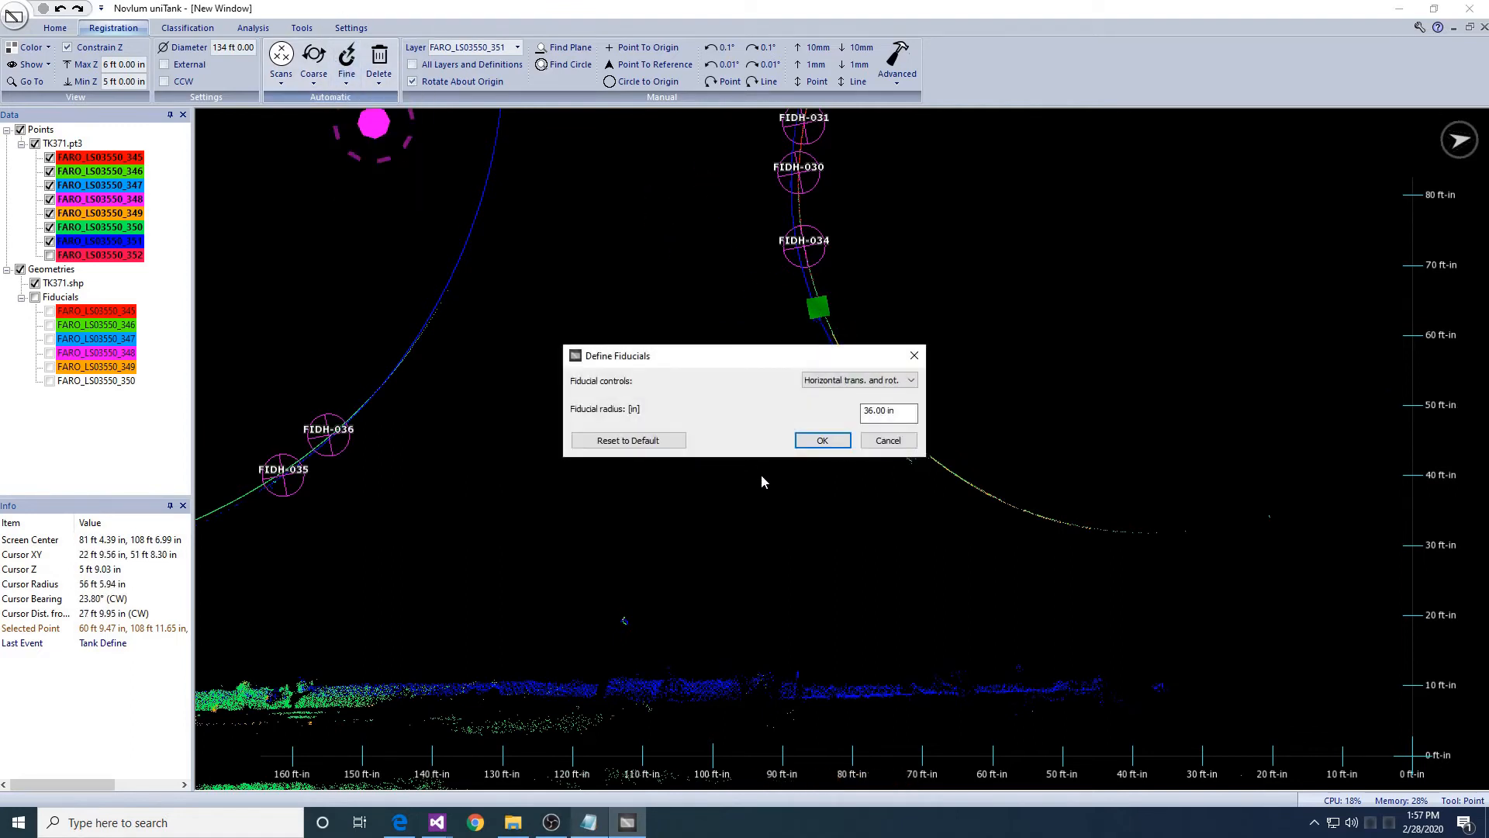
{"action": "key", "text": "Return"}
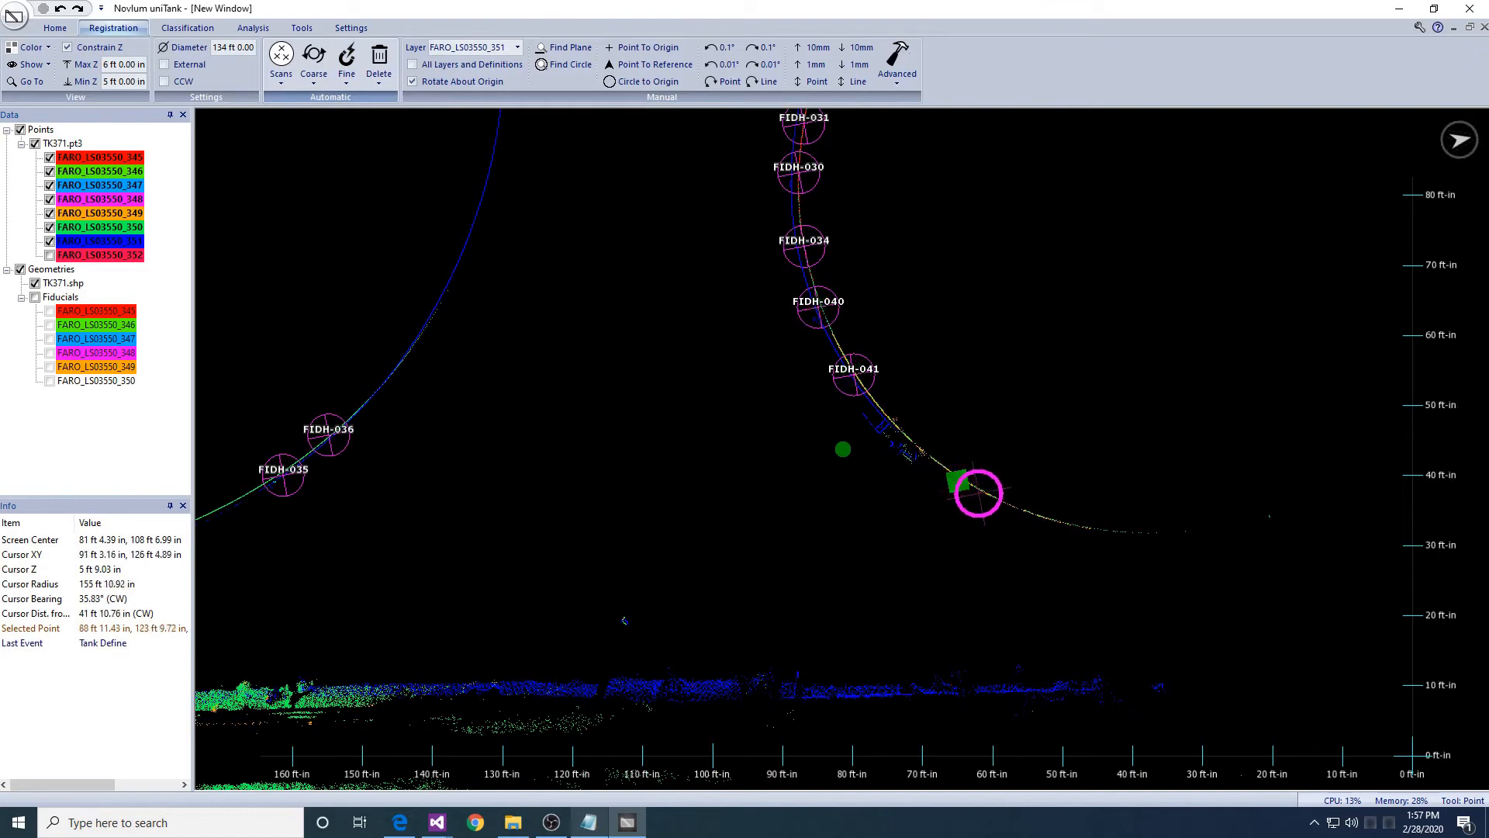
- Create Surface-type fiducials FIDH-042 and FIDH-043 from the new points
{"action": "left_click", "coordinate": [347, 70]}
{"action": "left_click", "coordinate": [363, 125]}
{"action": "key", "text": "Return"}
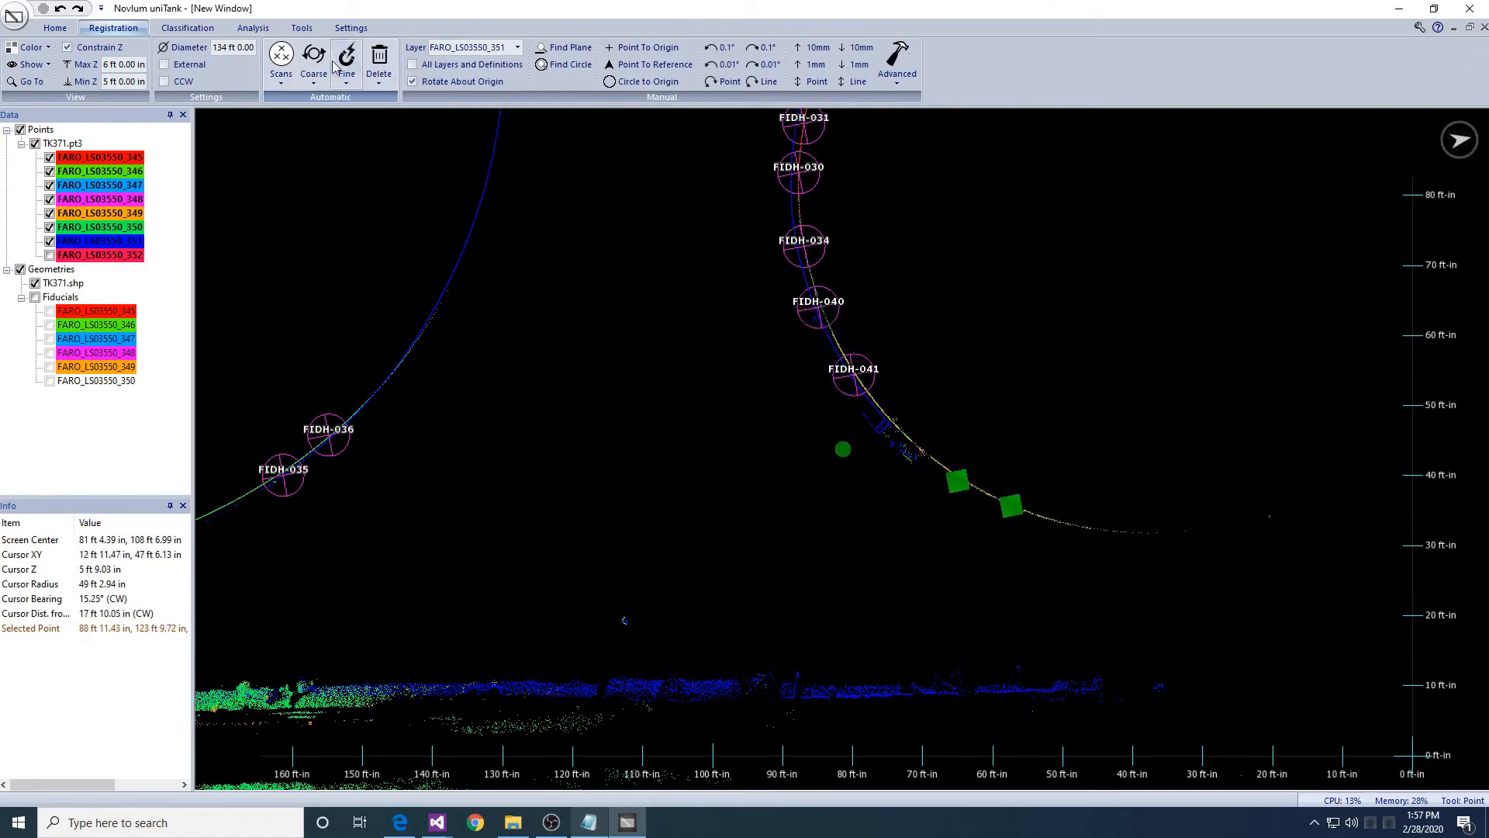
{"action": "left_click", "coordinate": [346, 69]}
{"action": "left_click", "coordinate": [375, 121]}
{"action": "left_click", "coordinate": [776, 439]}
{"action": "left_click", "coordinate": [823, 441]}
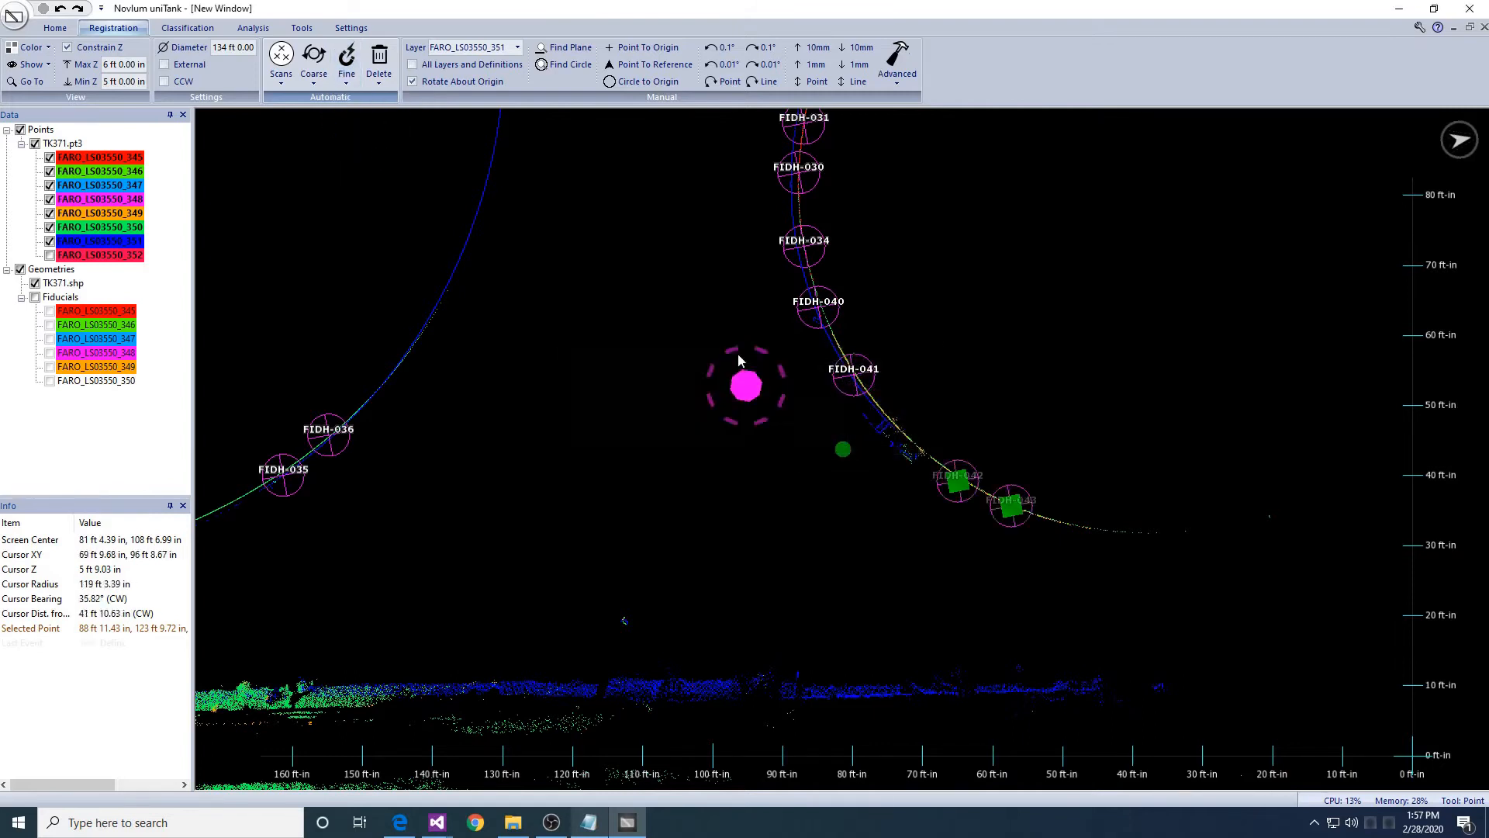
- Rotate, pan and zoom until the lower tank circle and its FIDH labels show
{"action": "scroll", "coordinate": [811, 365], "scroll_direction": "up", "scroll_amount": 8}
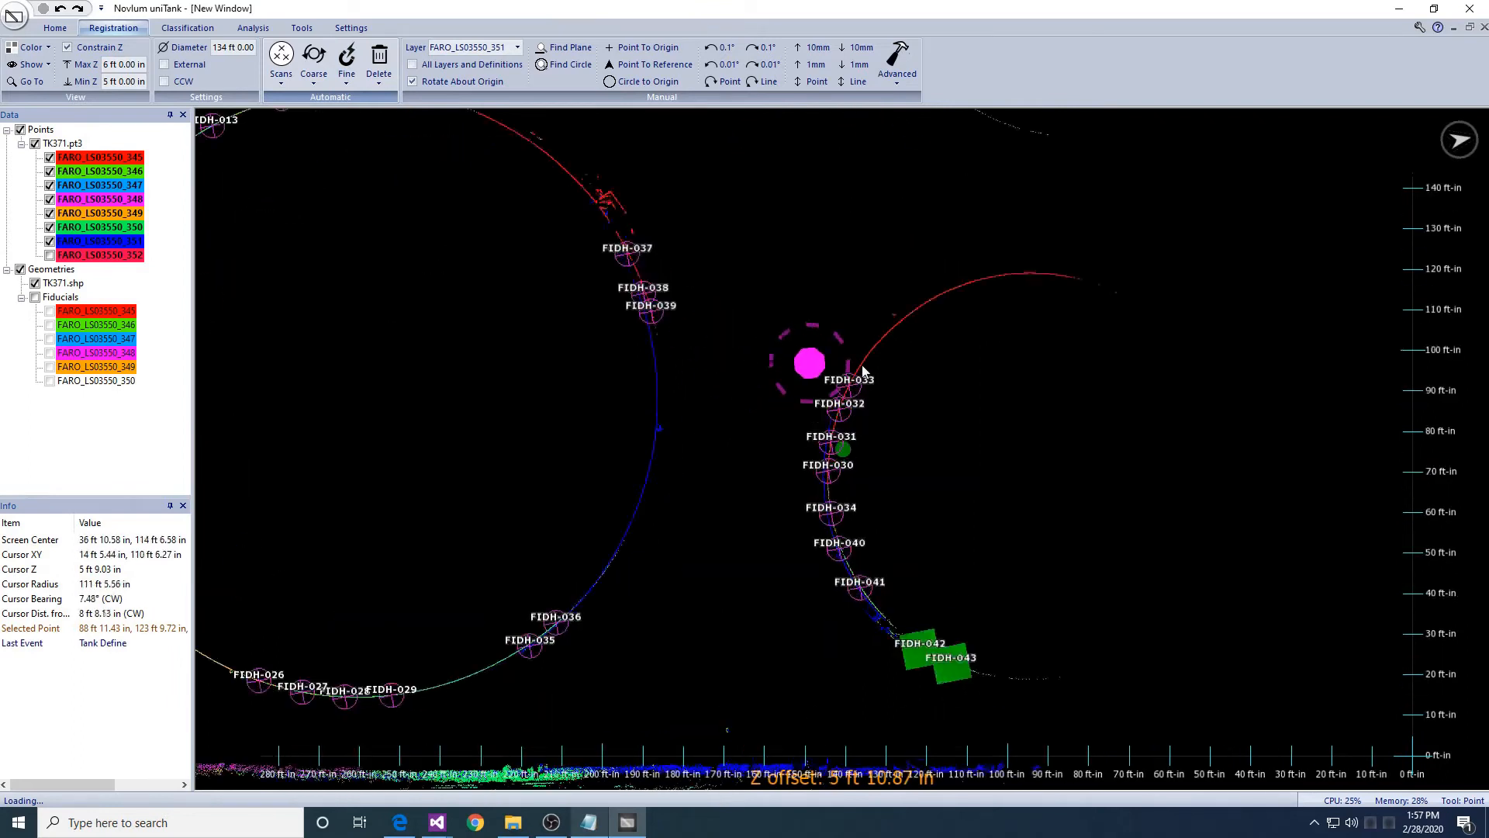
{"action": "middle_click_drag", "start_coordinate": [903, 357], "coordinate": [771, 475]}
{"action": "right_click_drag", "start_coordinate": [778, 472], "coordinate": [921, 560]}
{"action": "scroll", "coordinate": [922, 562], "scroll_direction": "down", "scroll_amount": 3}
{"action": "middle_click_drag", "start_coordinate": [822, 628], "coordinate": [881, 369]}
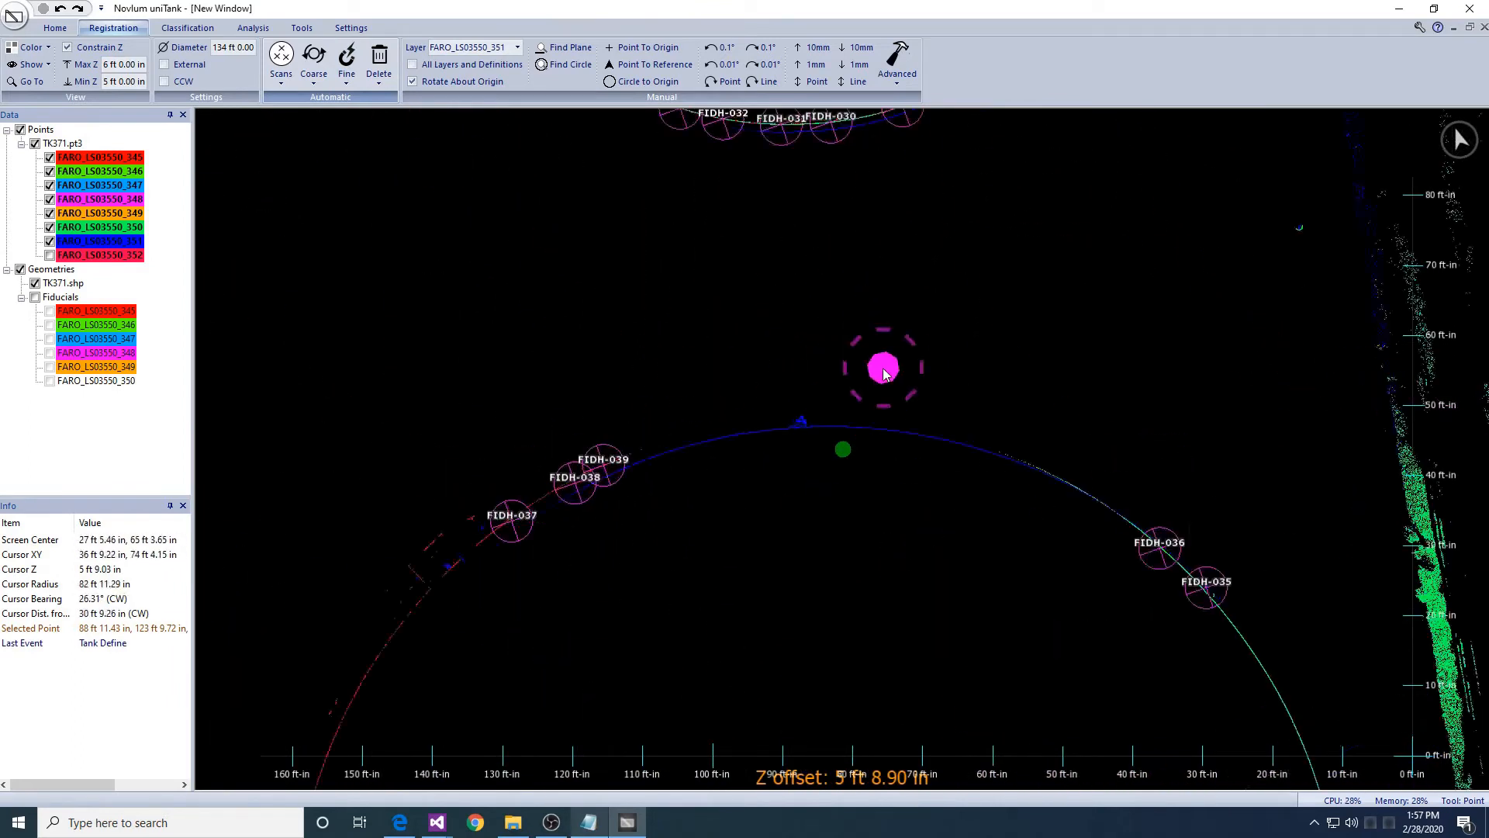
{"action": "scroll", "coordinate": [821, 358], "scroll_direction": "down", "scroll_amount": 3}
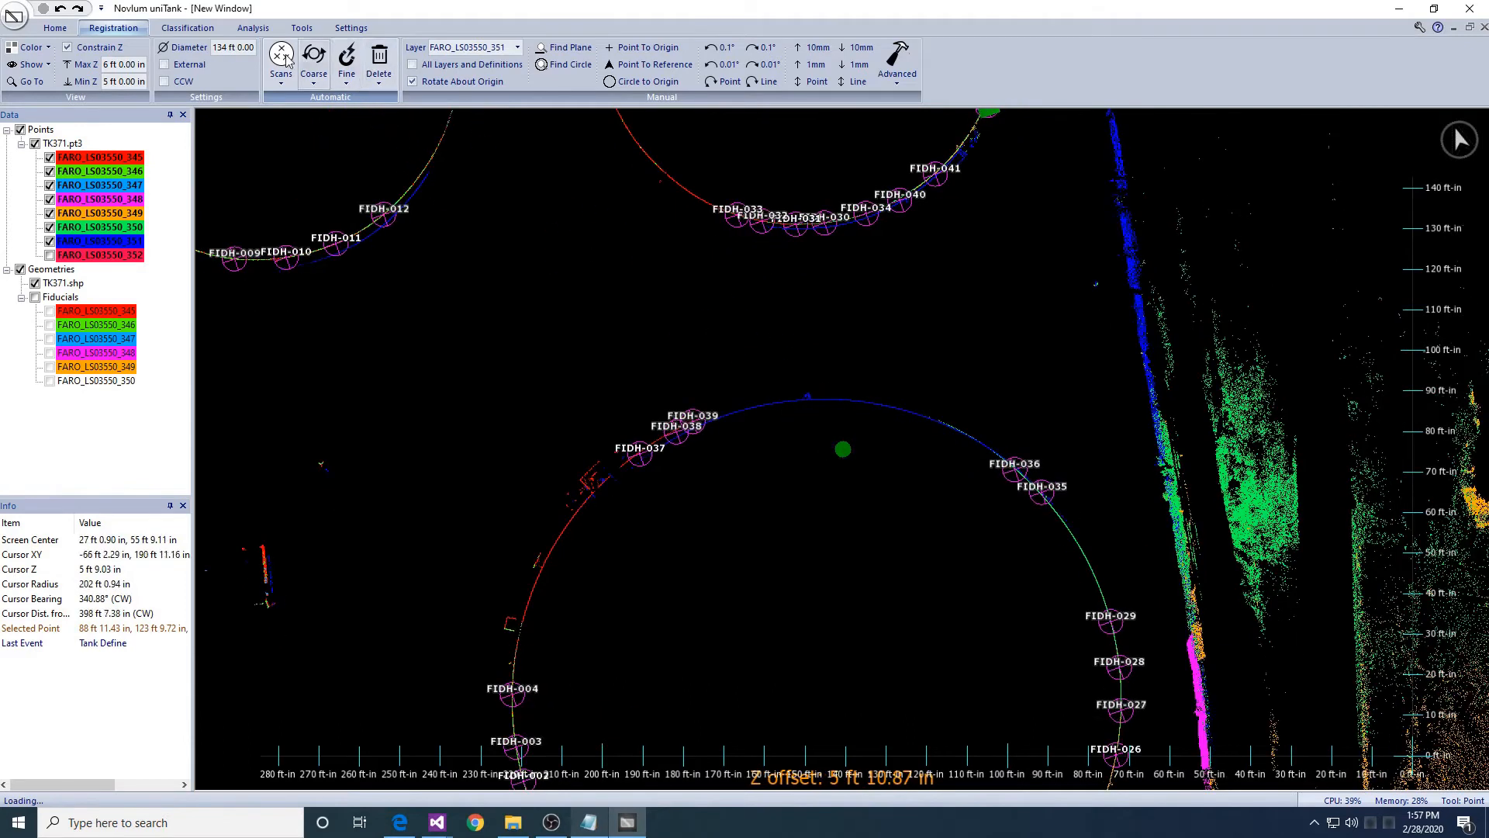
{"action": "left_click", "coordinate": [346, 63]}
- Snap layer FARO_LS03550_351 to the fiducials, using layers 345–350 as reference
{"action": "left_click", "coordinate": [376, 147]}
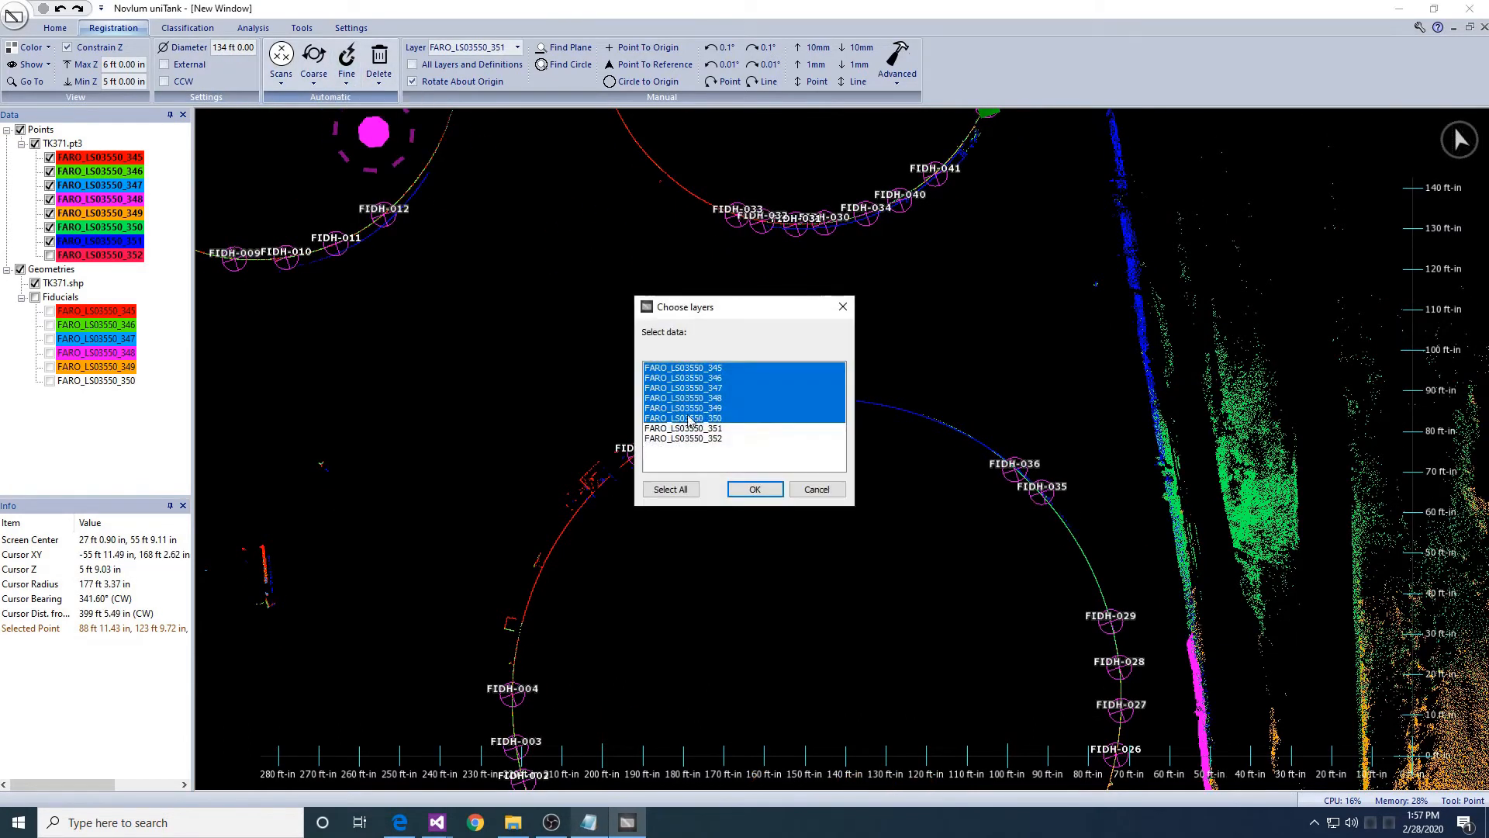
{"action": "left_click", "coordinate": [749, 489]}
{"action": "left_click", "coordinate": [735, 429]}
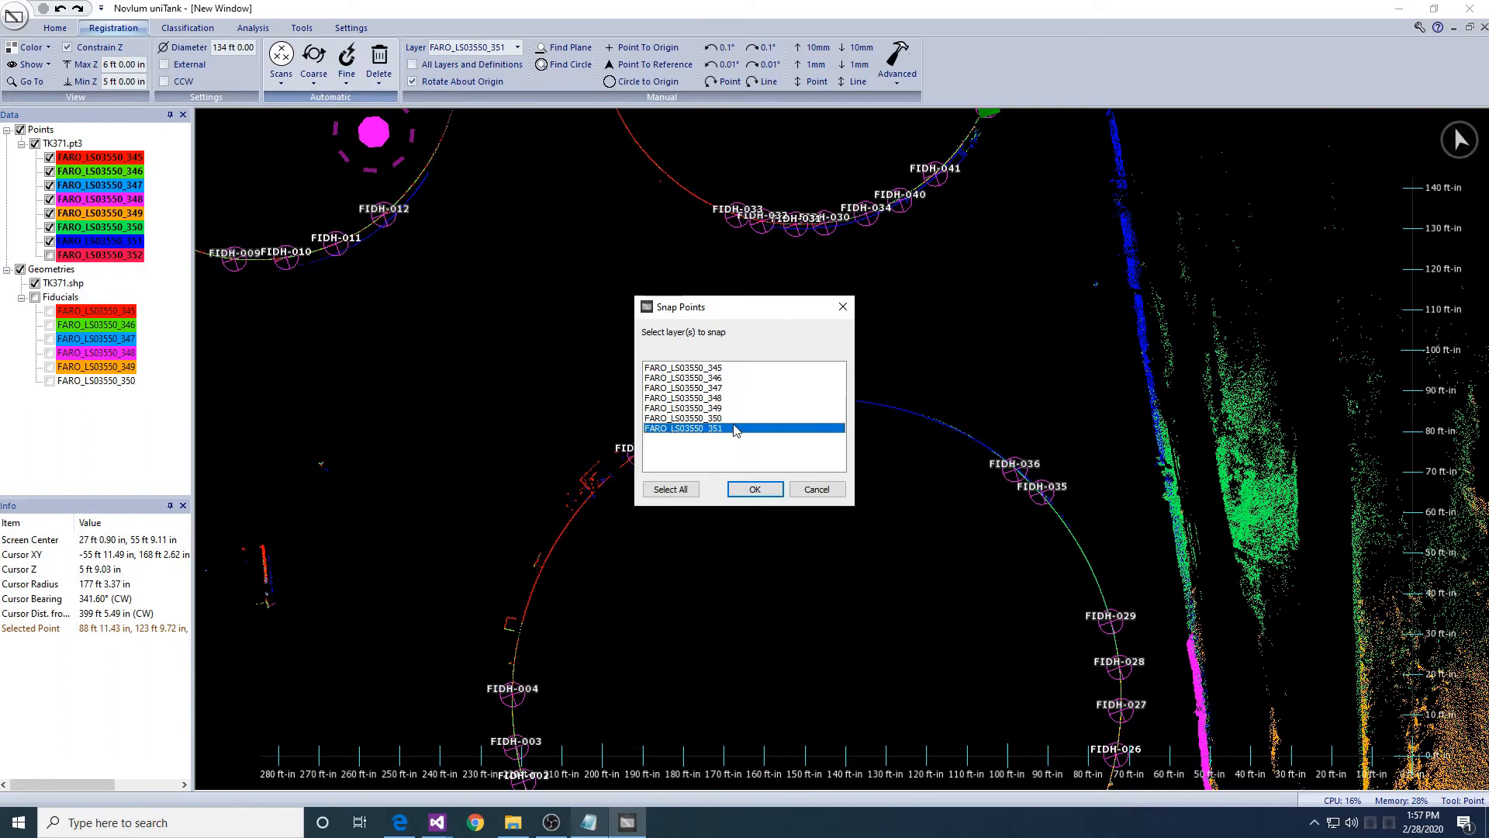
{"action": "key", "text": "Return"}
{"action": "key", "text": "Return"}
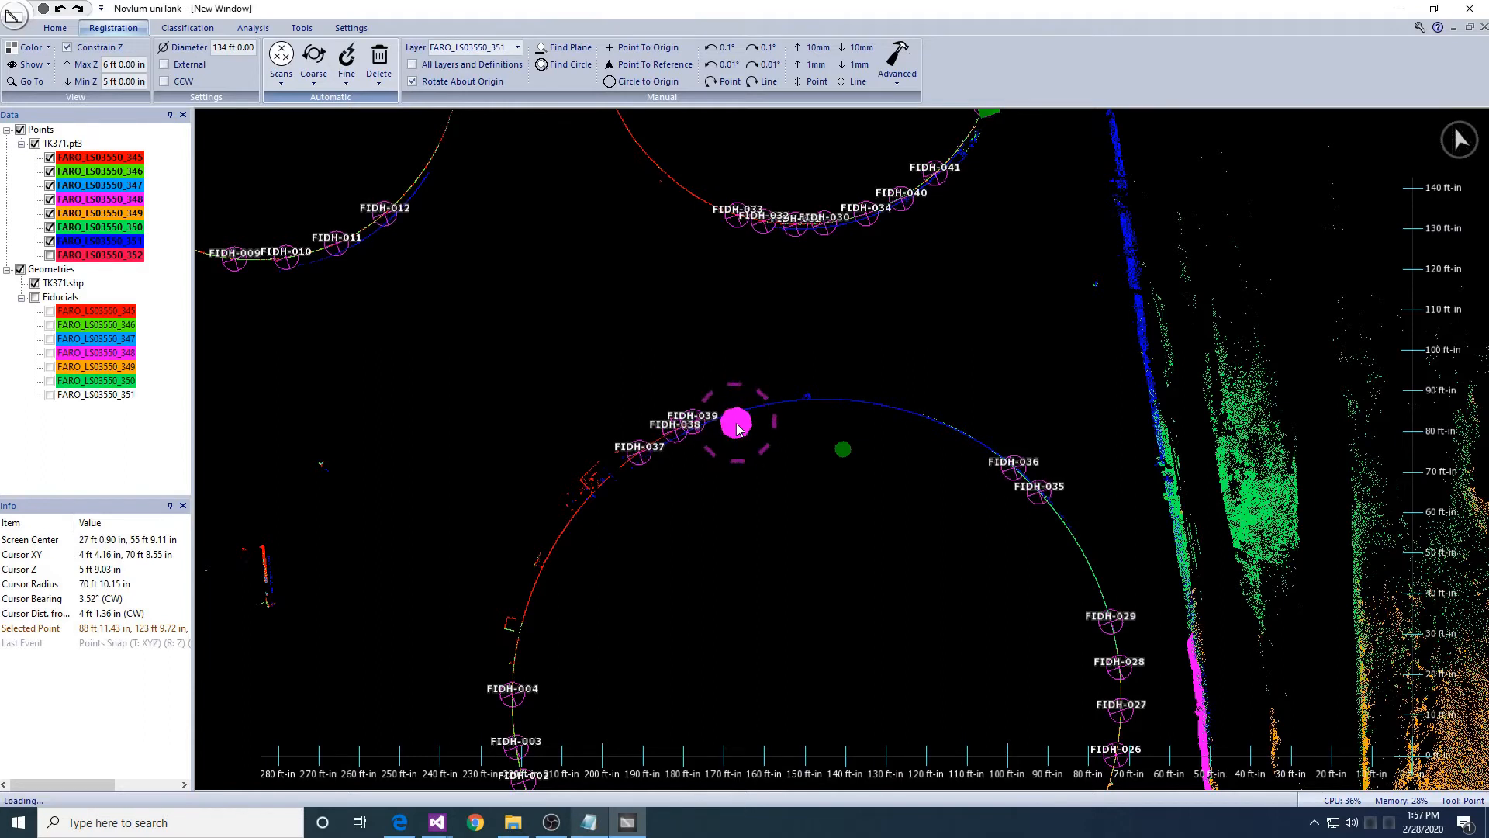
- Check the snapped walls near FIDH-030 to FIDH-034, toggling layer 351 off and on
{"action": "middle_click_drag", "start_coordinate": [741, 244], "coordinate": [744, 464]}
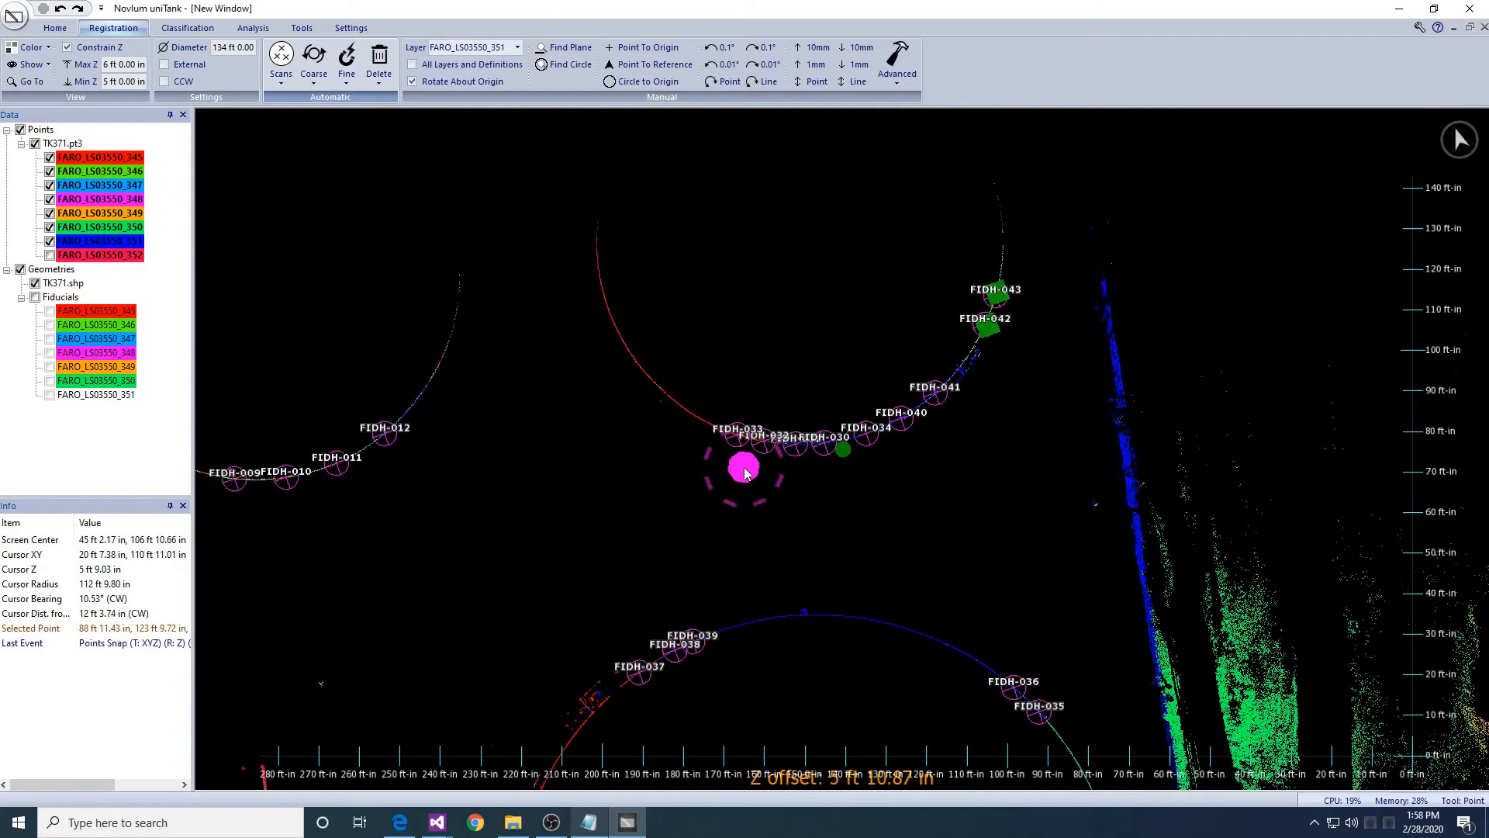
{"action": "scroll", "coordinate": [831, 448], "scroll_direction": "up", "scroll_amount": 6}
{"action": "middle_click_drag", "start_coordinate": [326, 496], "coordinate": [1152, 325]}
{"action": "middle_click_drag", "start_coordinate": [539, 515], "coordinate": [845, 515]}
{"action": "scroll", "coordinate": [845, 515], "scroll_direction": "down", "scroll_amount": 6}
{"action": "middle_click_drag", "start_coordinate": [928, 557], "coordinate": [669, 450]}
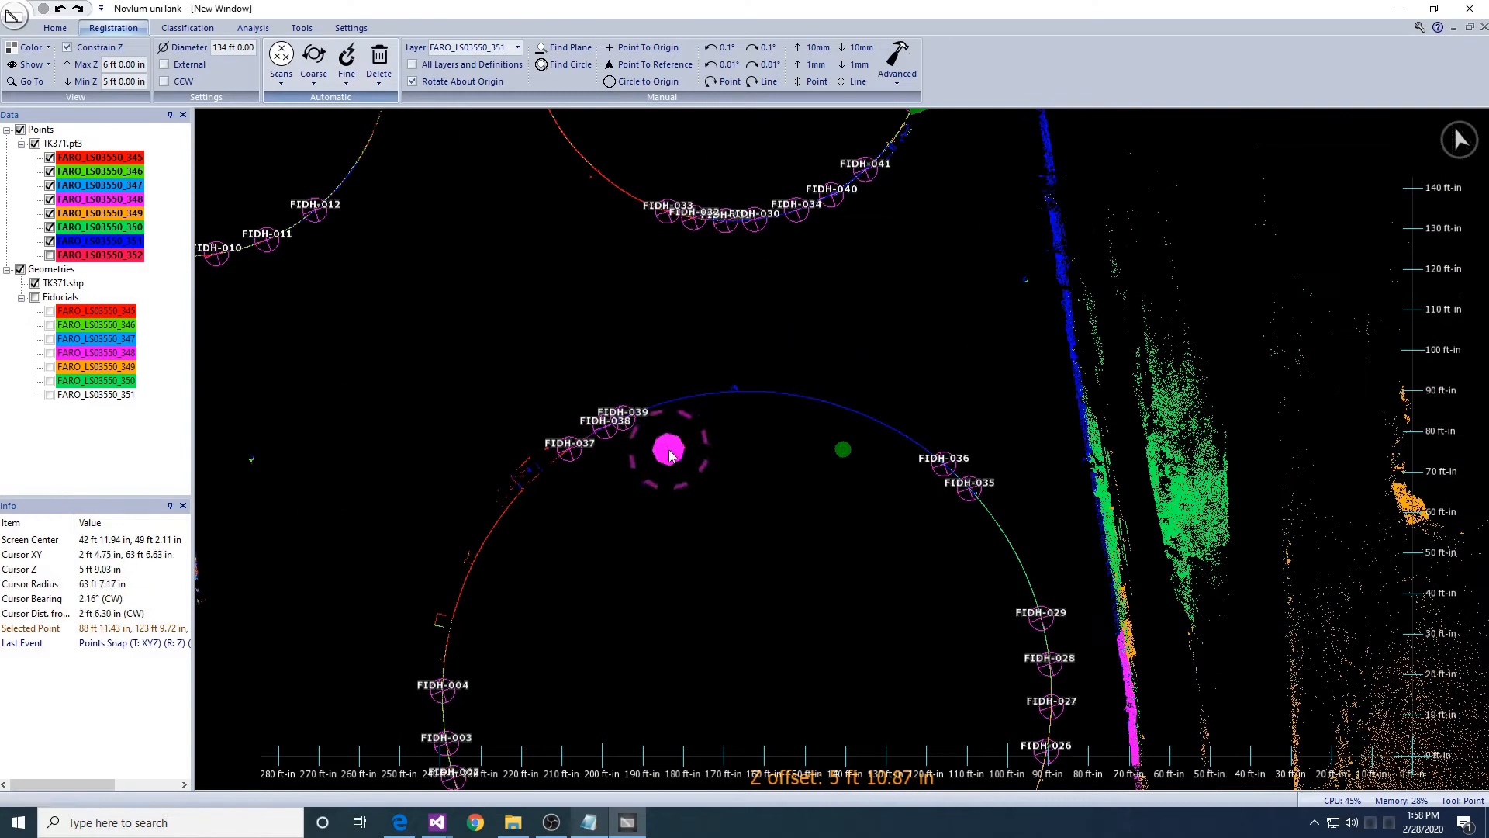
{"action": "left_click", "coordinate": [50, 242]}
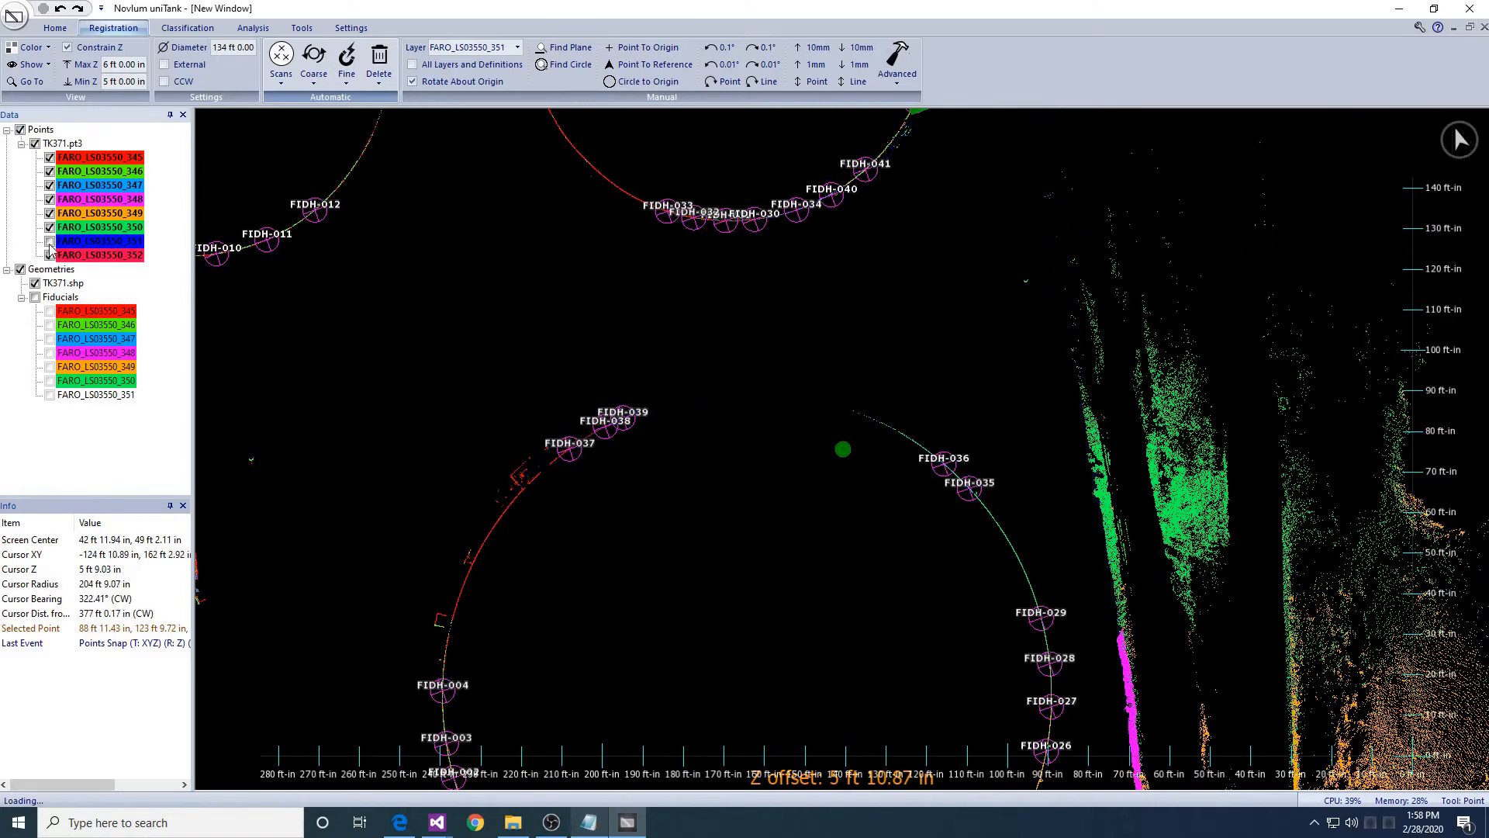
{"action": "left_click", "coordinate": [50, 242]}
- Pan and rotate the tank farm overview to inspect the overall fit
{"action": "scroll", "coordinate": [476, 522], "scroll_direction": "down", "scroll_amount": 8}
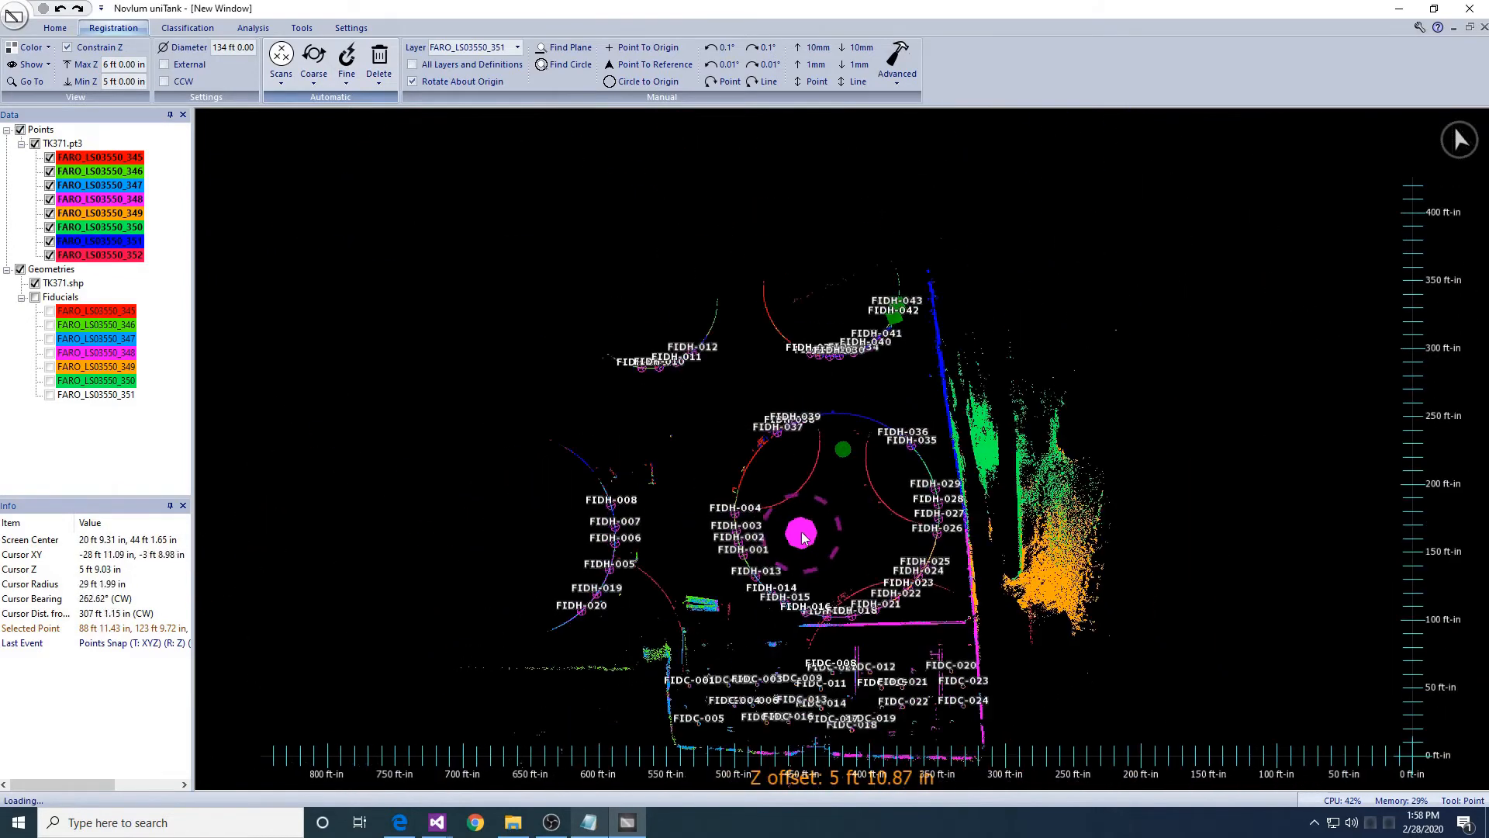
{"action": "middle_click_drag", "start_coordinate": [923, 534], "coordinate": [895, 513]}
{"action": "right_click_drag", "start_coordinate": [894, 513], "coordinate": [758, 623]}
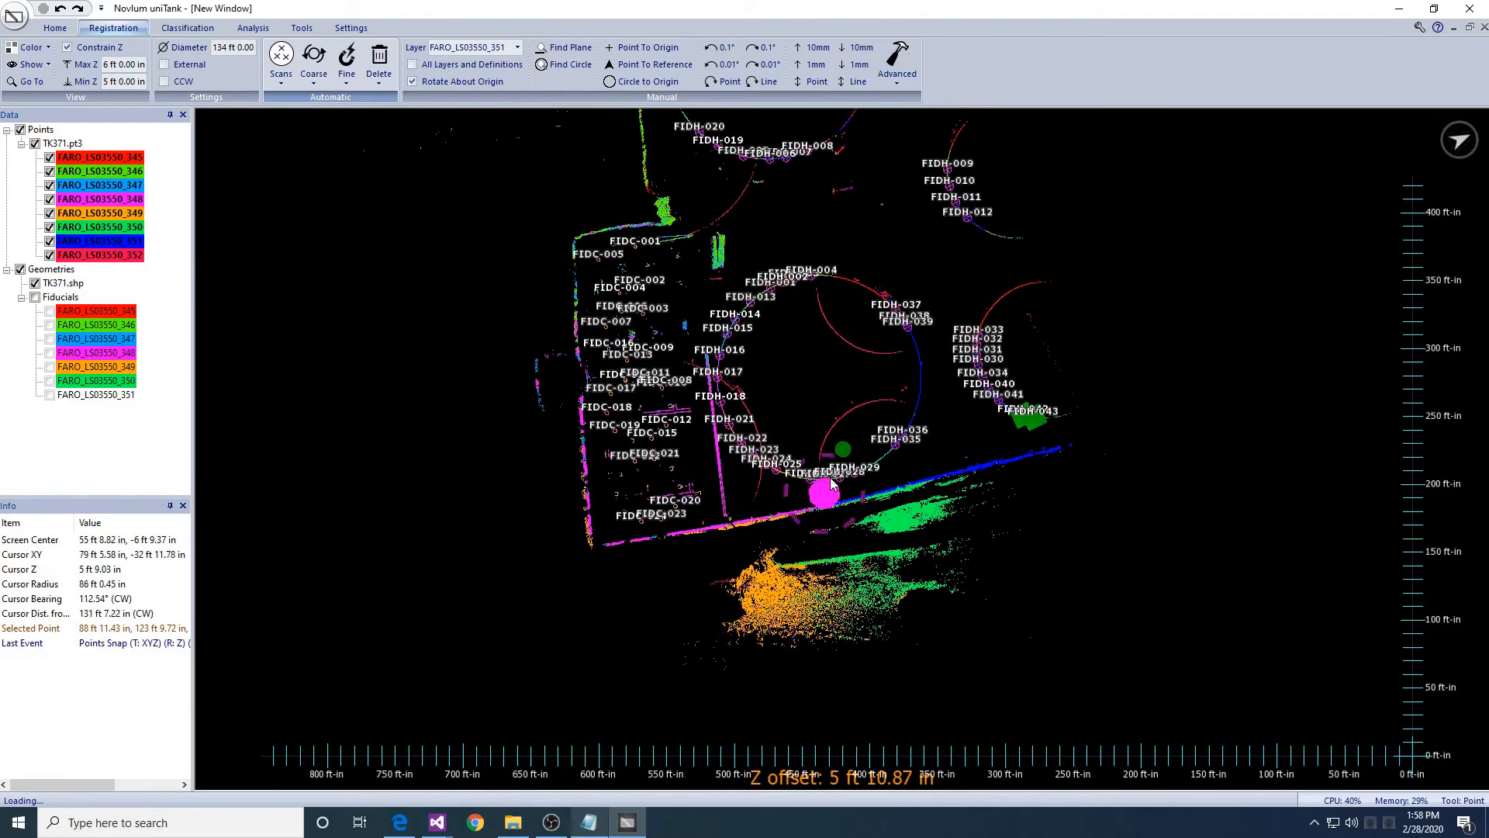
{"action": "middle_click_drag", "start_coordinate": [830, 443], "coordinate": [803, 586]}
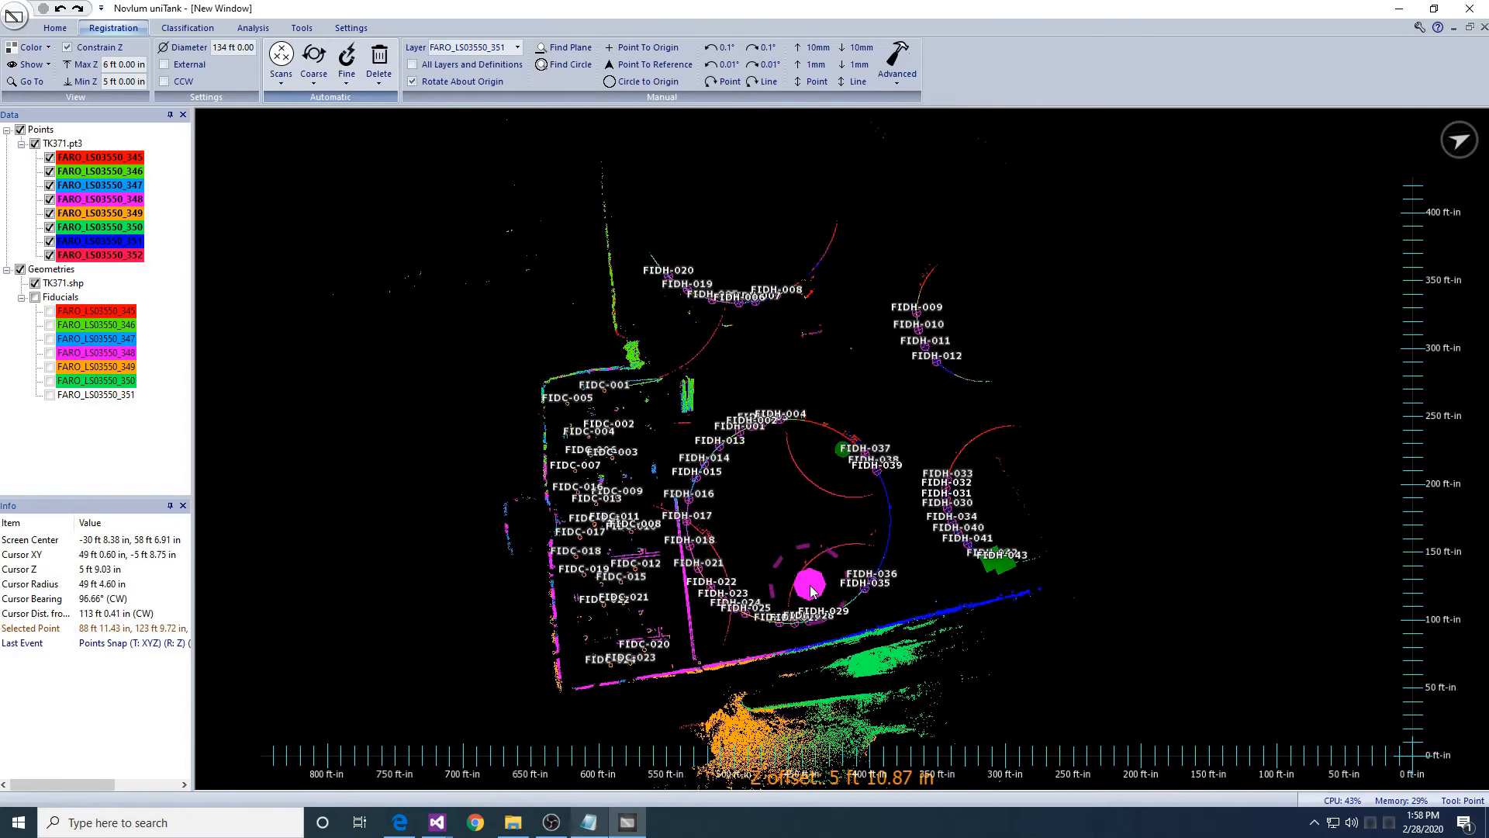
{"action": "left_click", "coordinate": [457, 48]}
- Make FARO_LS03550_352 the working layer and drag its red wall into line with the other scans
{"action": "left_click", "coordinate": [474, 150]}
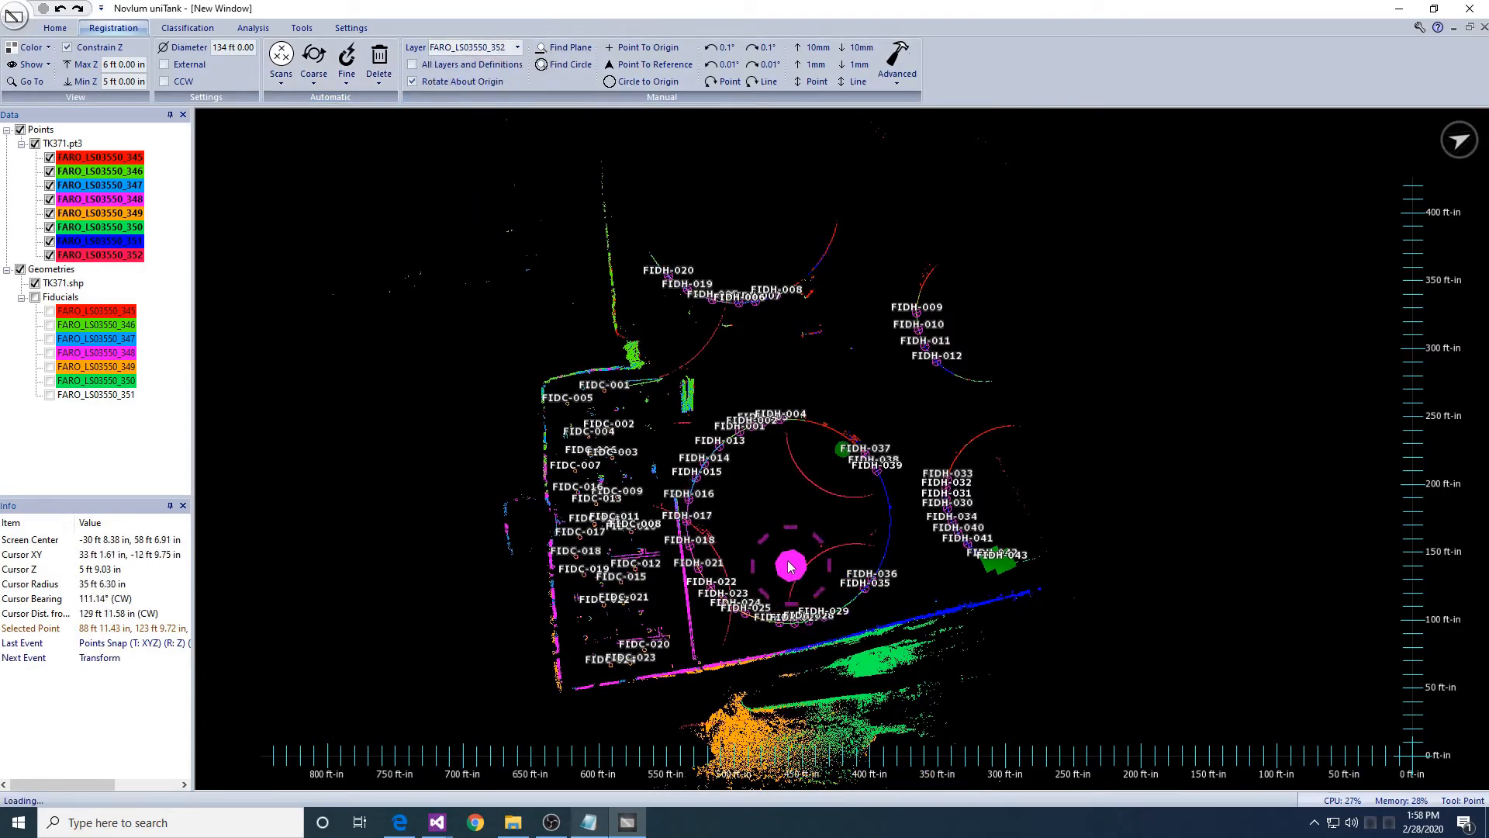
{"action": "left_click_drag", "start_coordinate": [783, 553], "coordinate": [1145, 453]}
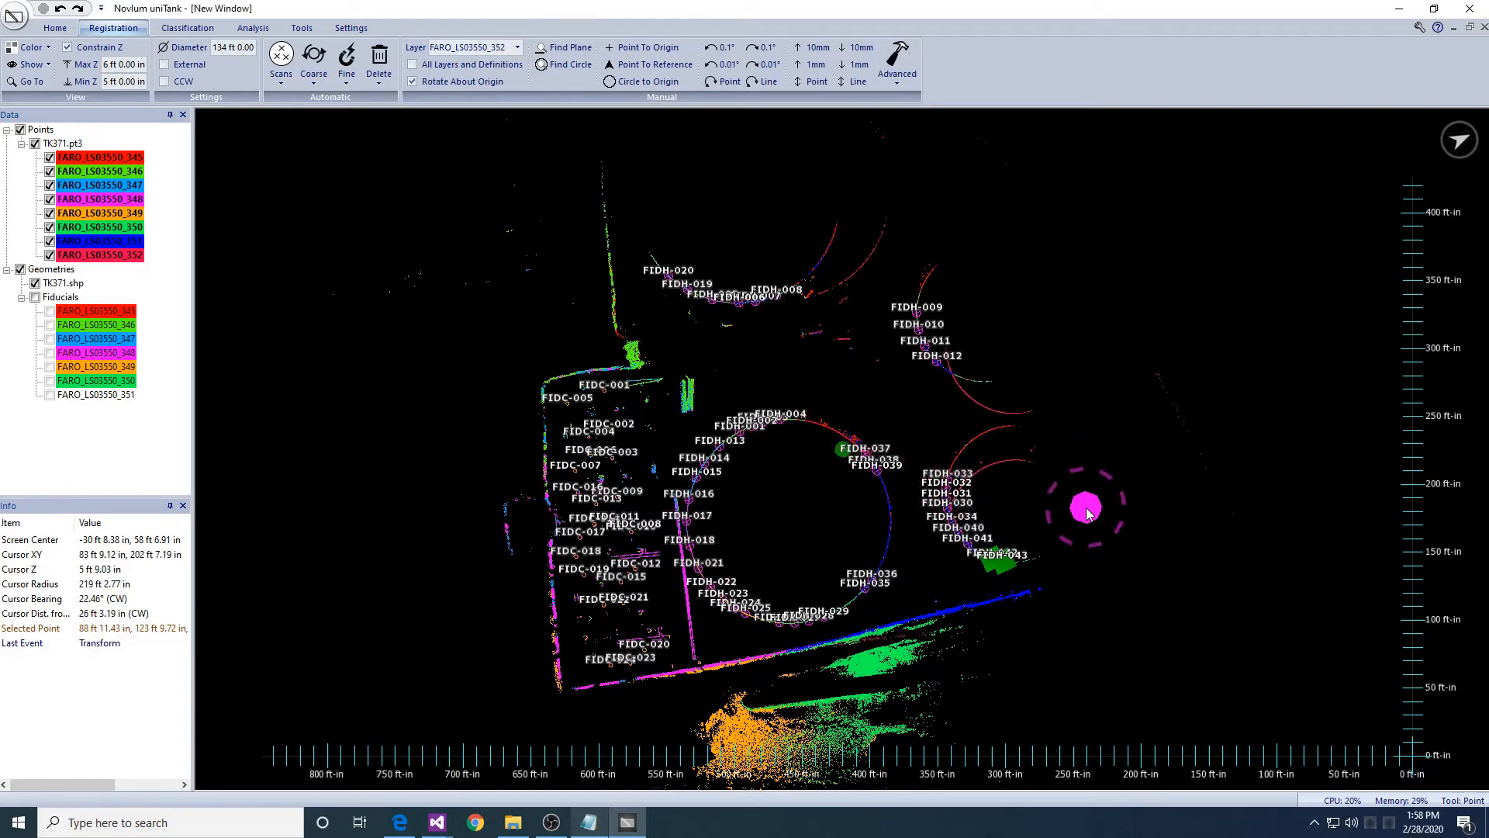
{"action": "left_click_drag", "start_coordinate": [1085, 508], "coordinate": [1065, 467]}
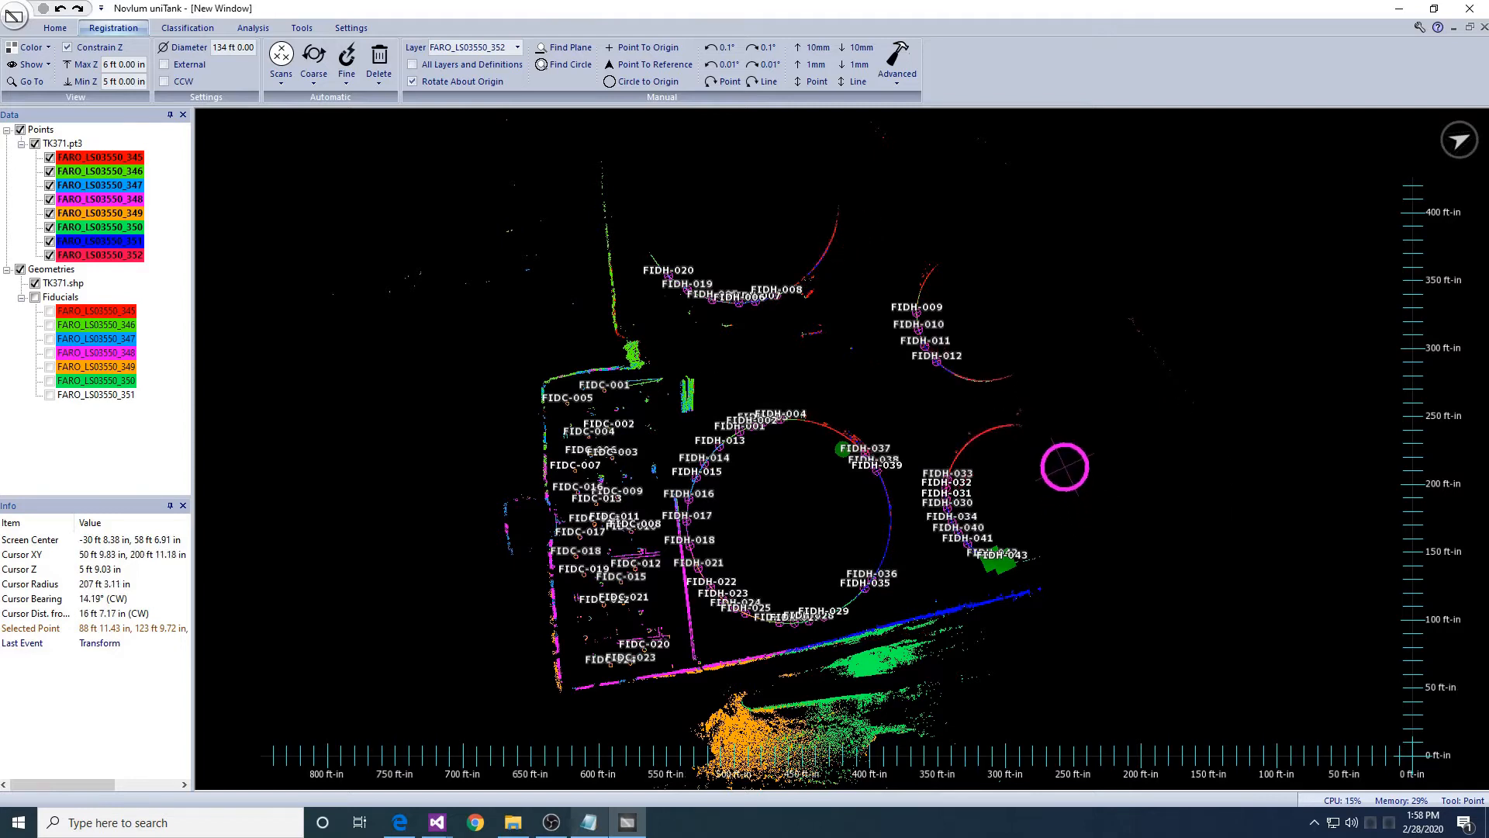
{"action": "middle_click_drag", "start_coordinate": [952, 371], "coordinate": [962, 445]}
{"action": "scroll", "coordinate": [962, 445], "scroll_direction": "up", "scroll_amount": 10}
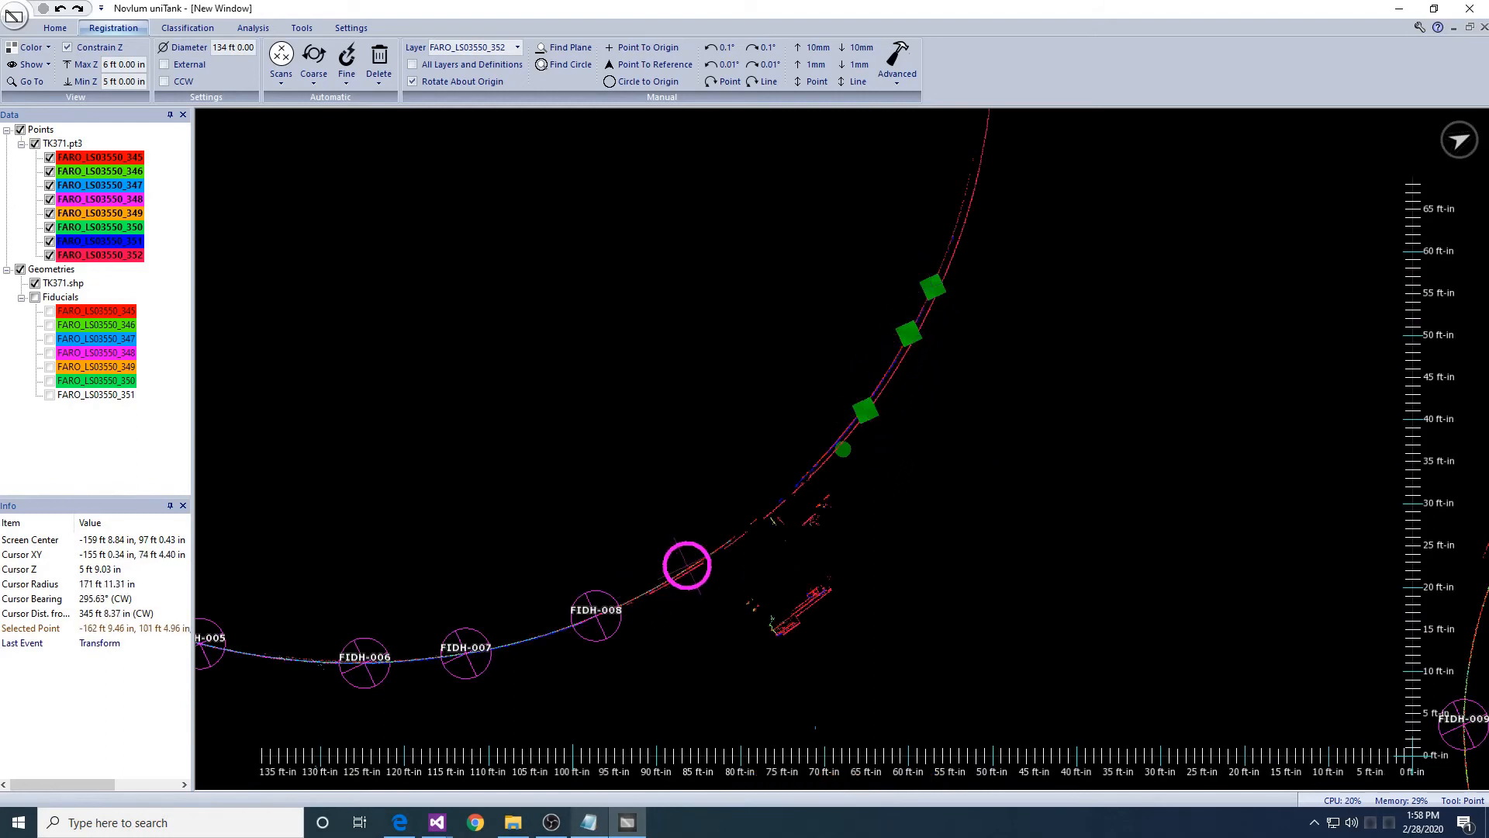
- Accept the Define Fiducials settings with a 36 in radius
{"action": "left_click", "coordinate": [347, 66]}
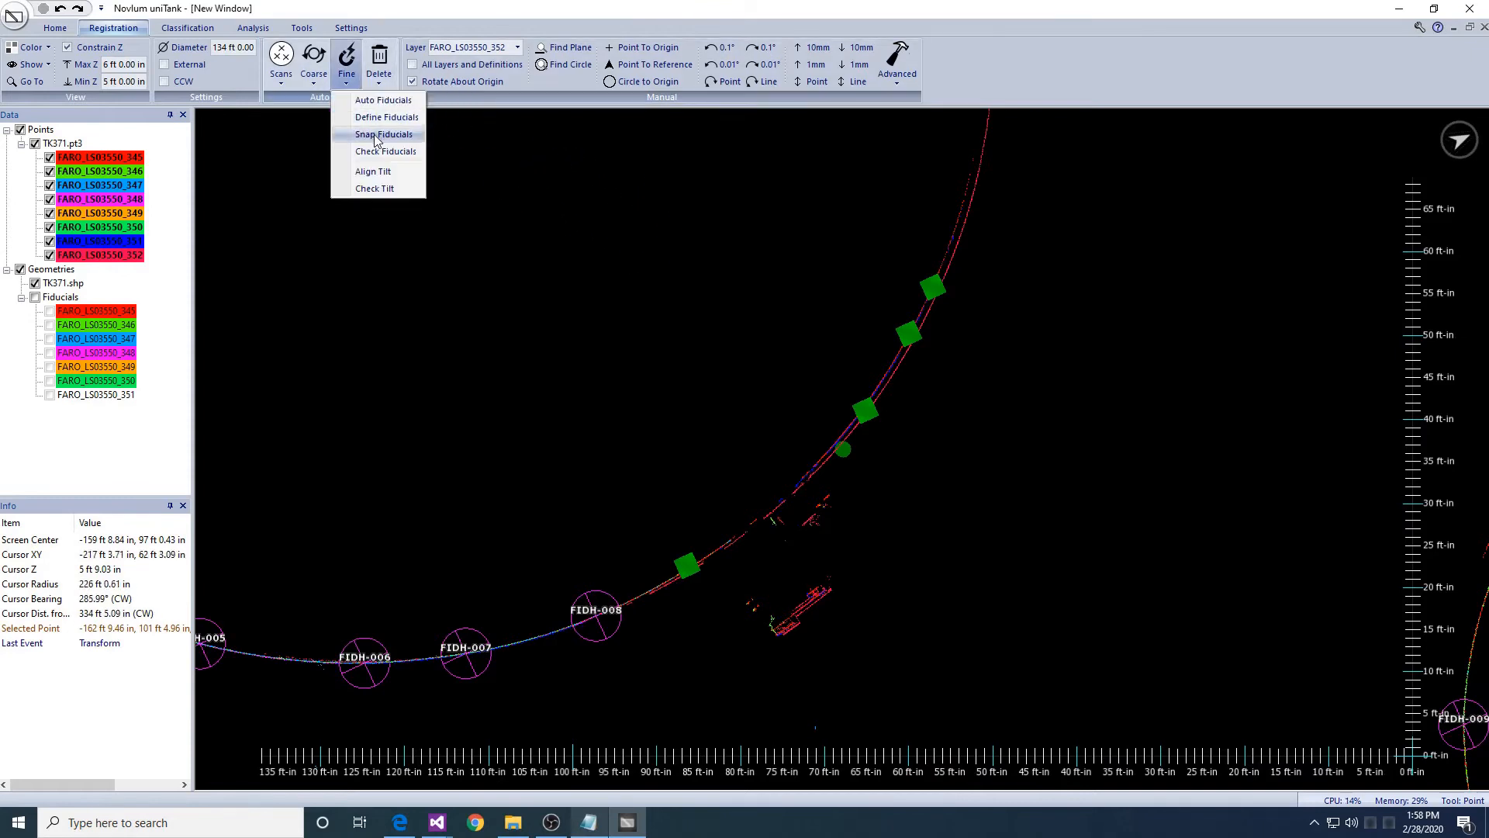
{"action": "left_click", "coordinate": [380, 117]}
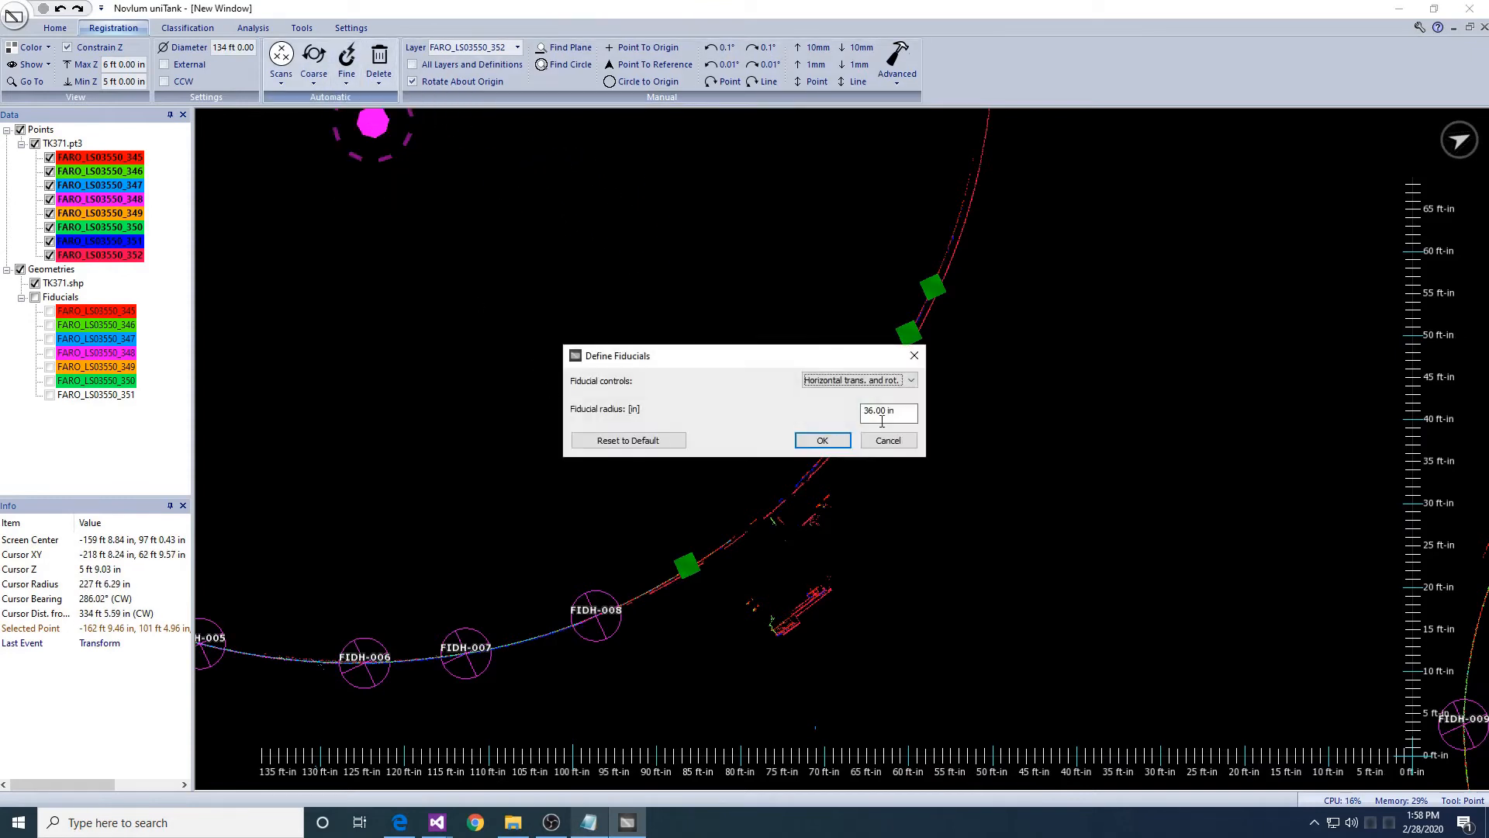
{"action": "key", "text": "Return"}
{"action": "scroll", "coordinate": [884, 427], "scroll_direction": "down", "scroll_amount": 4}
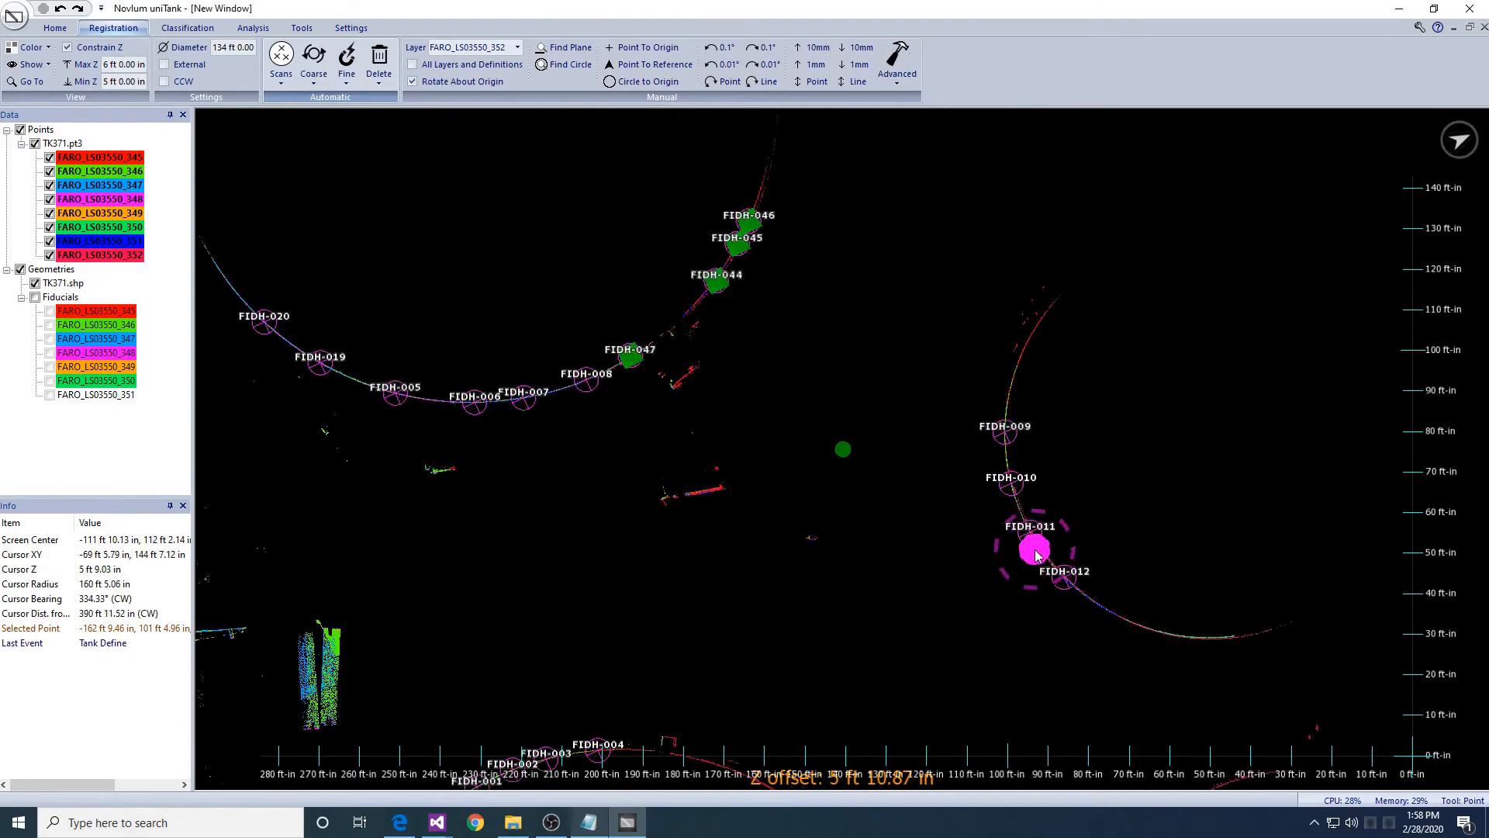
{"action": "scroll", "coordinate": [1036, 552], "scroll_direction": "up", "scroll_amount": 3}
- Mark five fiducial points along the red tank wall arc
{"action": "left_click", "coordinate": [1056, 327]}
{"action": "left_click", "coordinate": [1254, 370]}
{"action": "left_click", "coordinate": [957, 441]}
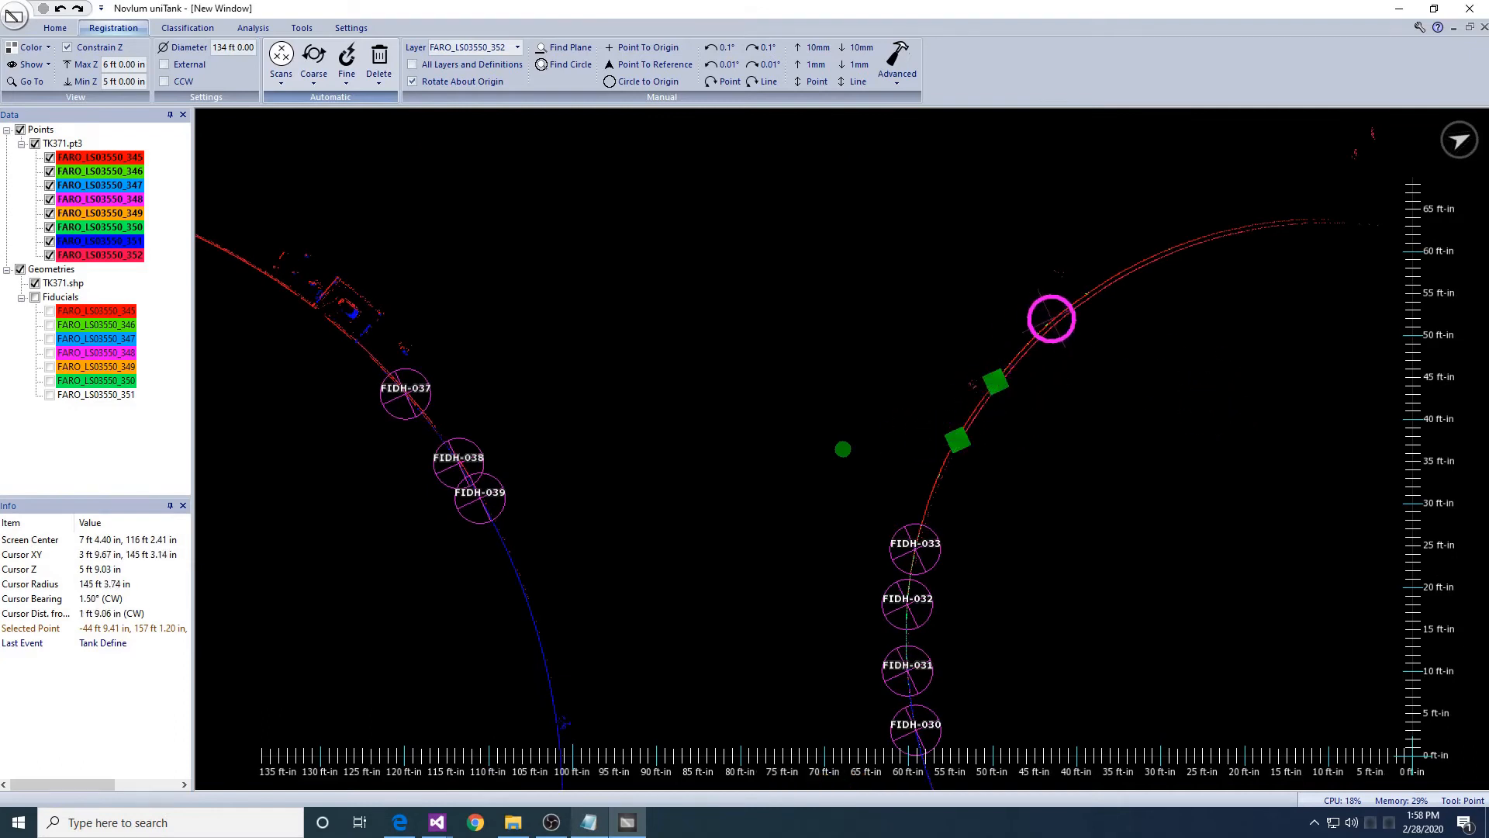
{"action": "left_click", "coordinate": [1055, 318]}
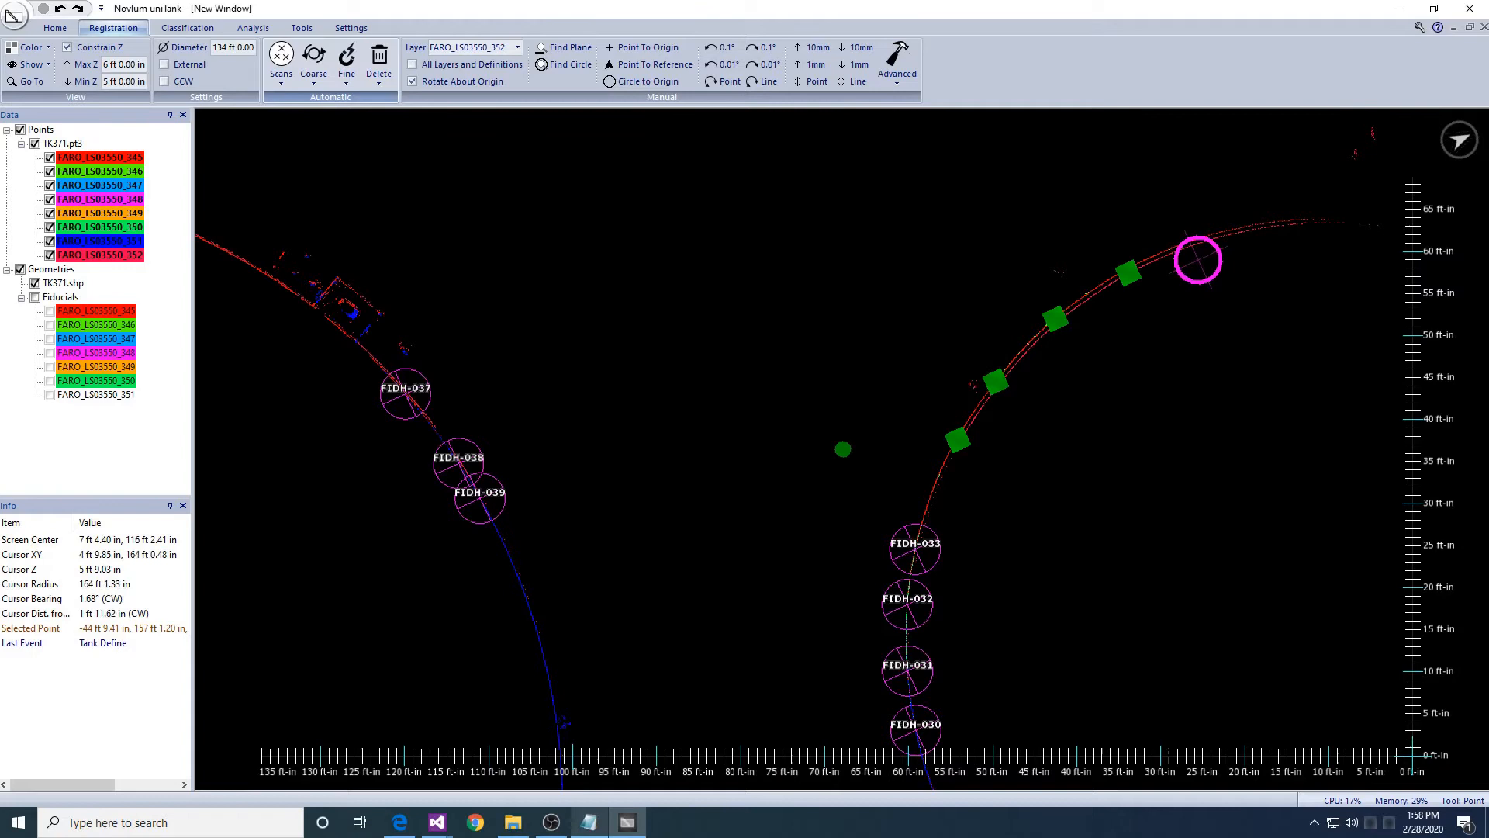
{"action": "left_click", "coordinate": [1200, 238]}
- Define fiducials FIDH-051 to FIDH-055 from the five marked points
{"action": "left_click", "coordinate": [347, 62]}
{"action": "left_click", "coordinate": [371, 120]}
{"action": "left_click", "coordinate": [755, 440]}
{"action": "left_click", "coordinate": [814, 439]}
- Mark a new point on the large tank's arc below FIDH-039
{"action": "scroll", "coordinate": [822, 378], "scroll_direction": "down", "scroll_amount": 5}
{"action": "middle_click_drag", "start_coordinate": [738, 622], "coordinate": [848, 362]}
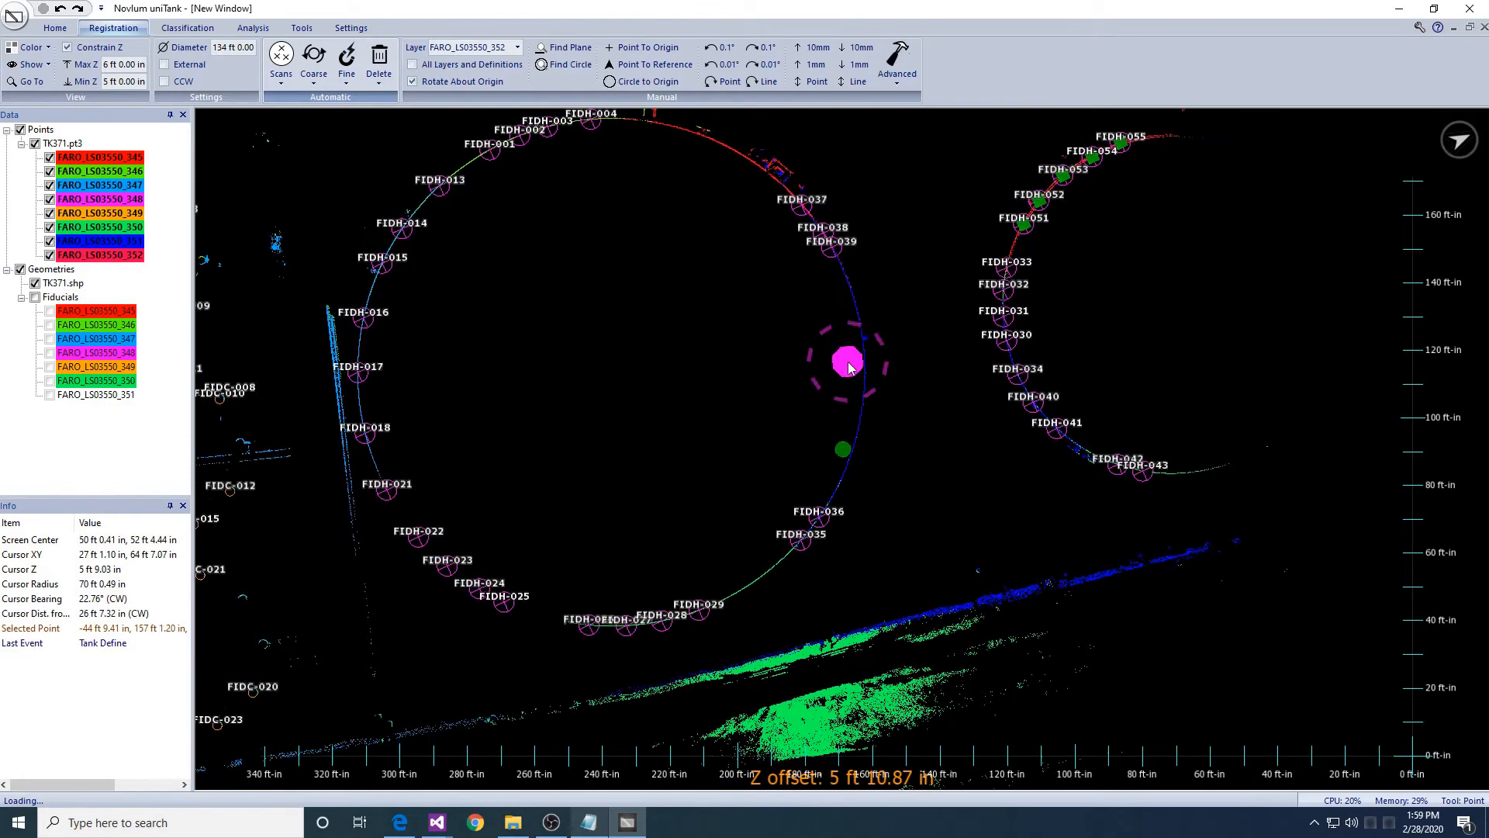
{"action": "scroll", "coordinate": [845, 365], "scroll_direction": "up", "scroll_amount": 3}
{"action": "middle_click_drag", "start_coordinate": [627, 308], "coordinate": [647, 457]}
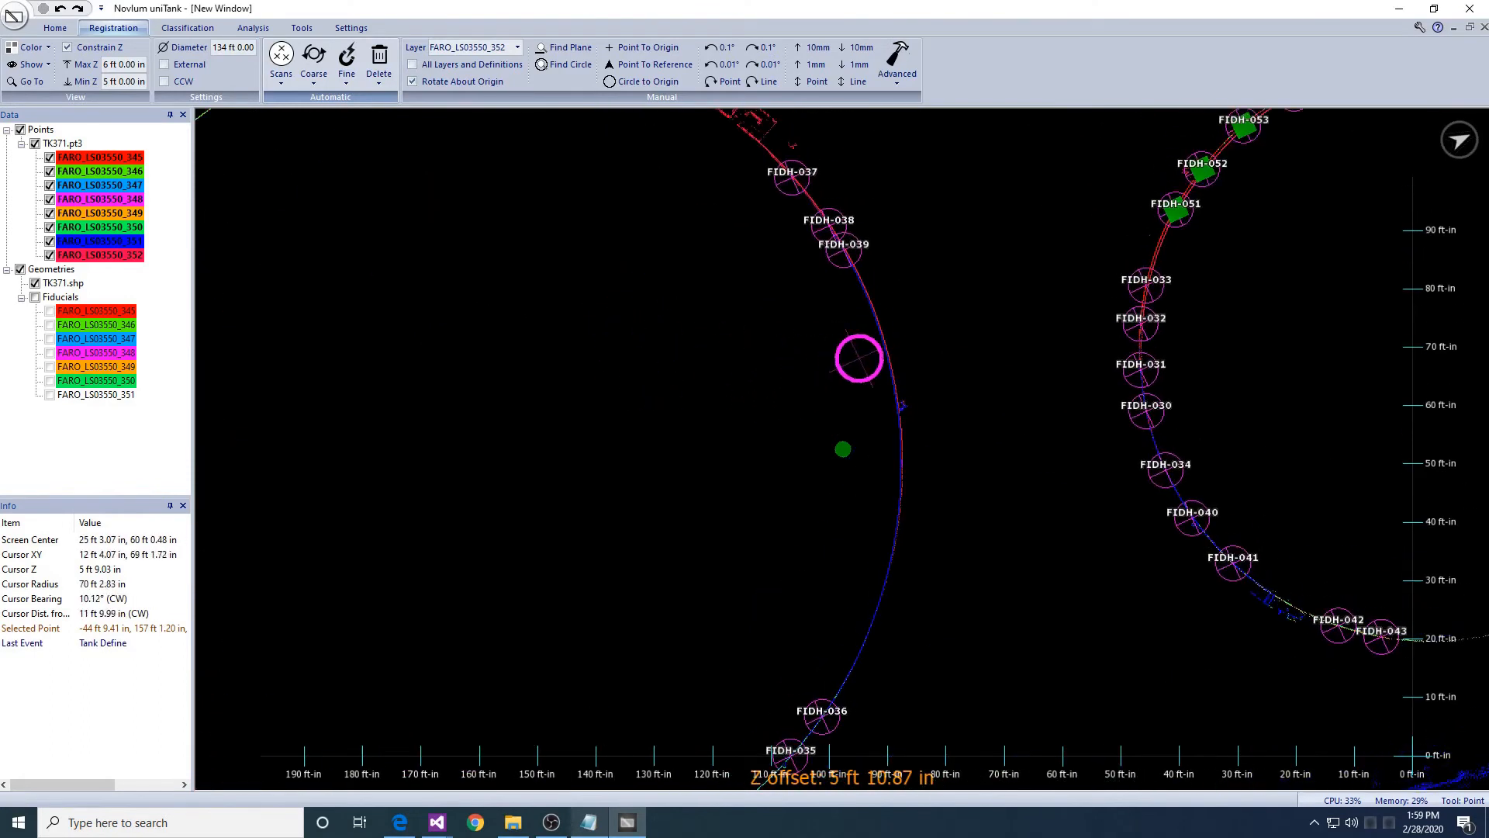
{"action": "left_click", "coordinate": [880, 322]}
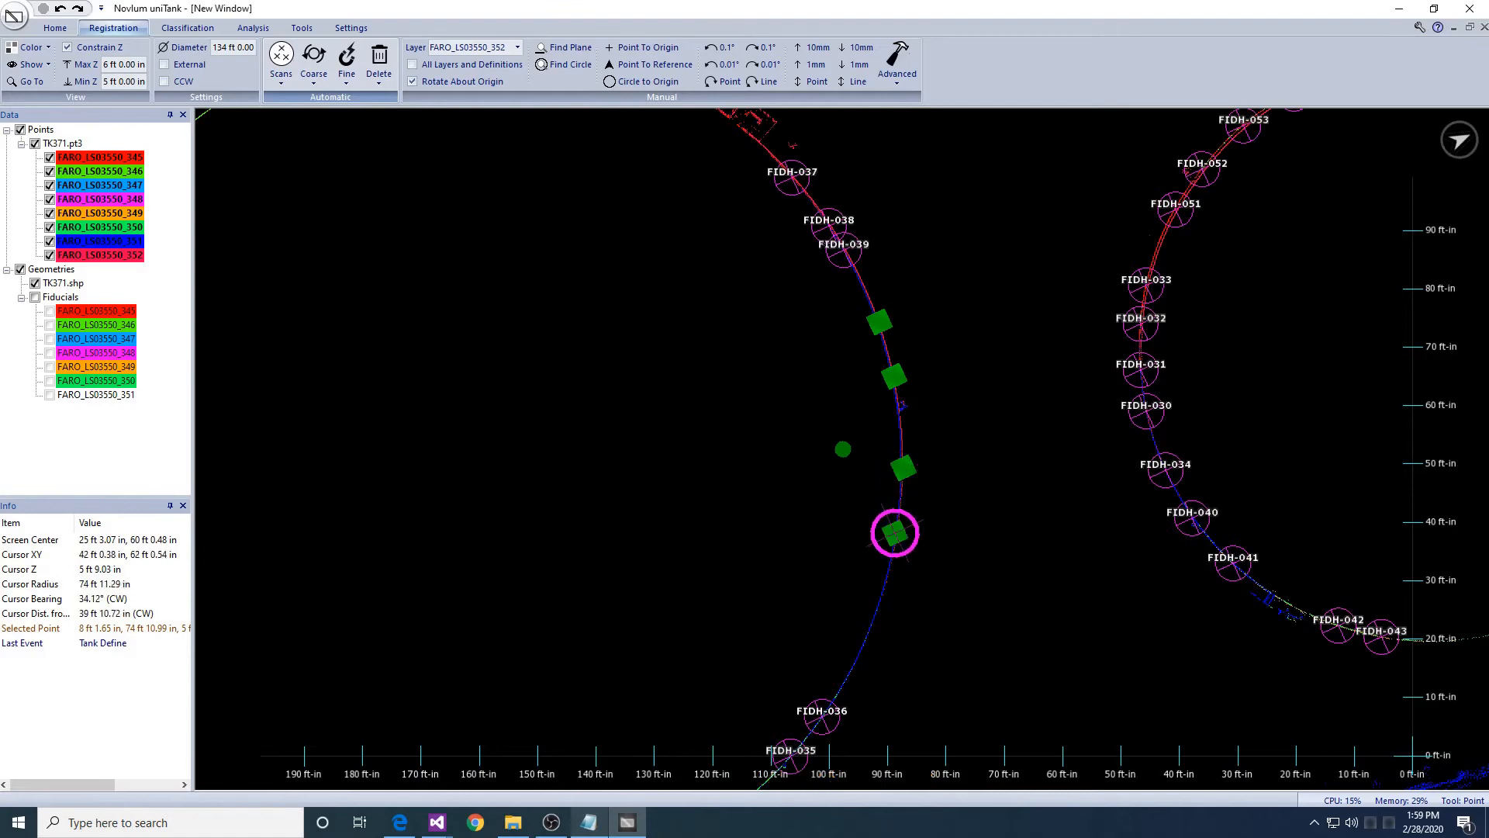
{"action": "middle_click_drag", "start_coordinate": [672, 202], "coordinate": [719, 433]}
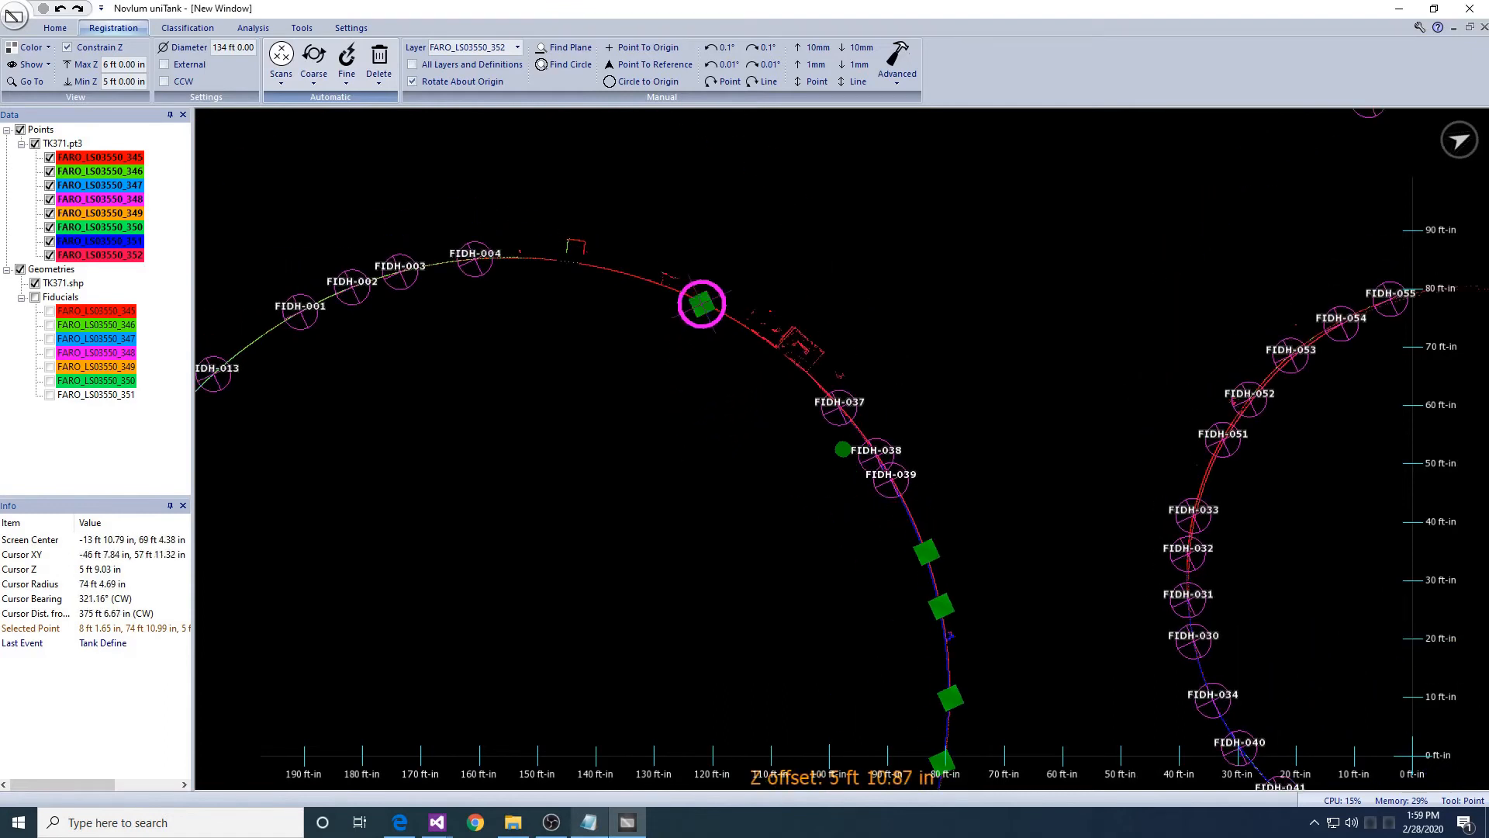
{"action": "left_click", "coordinate": [346, 77]}
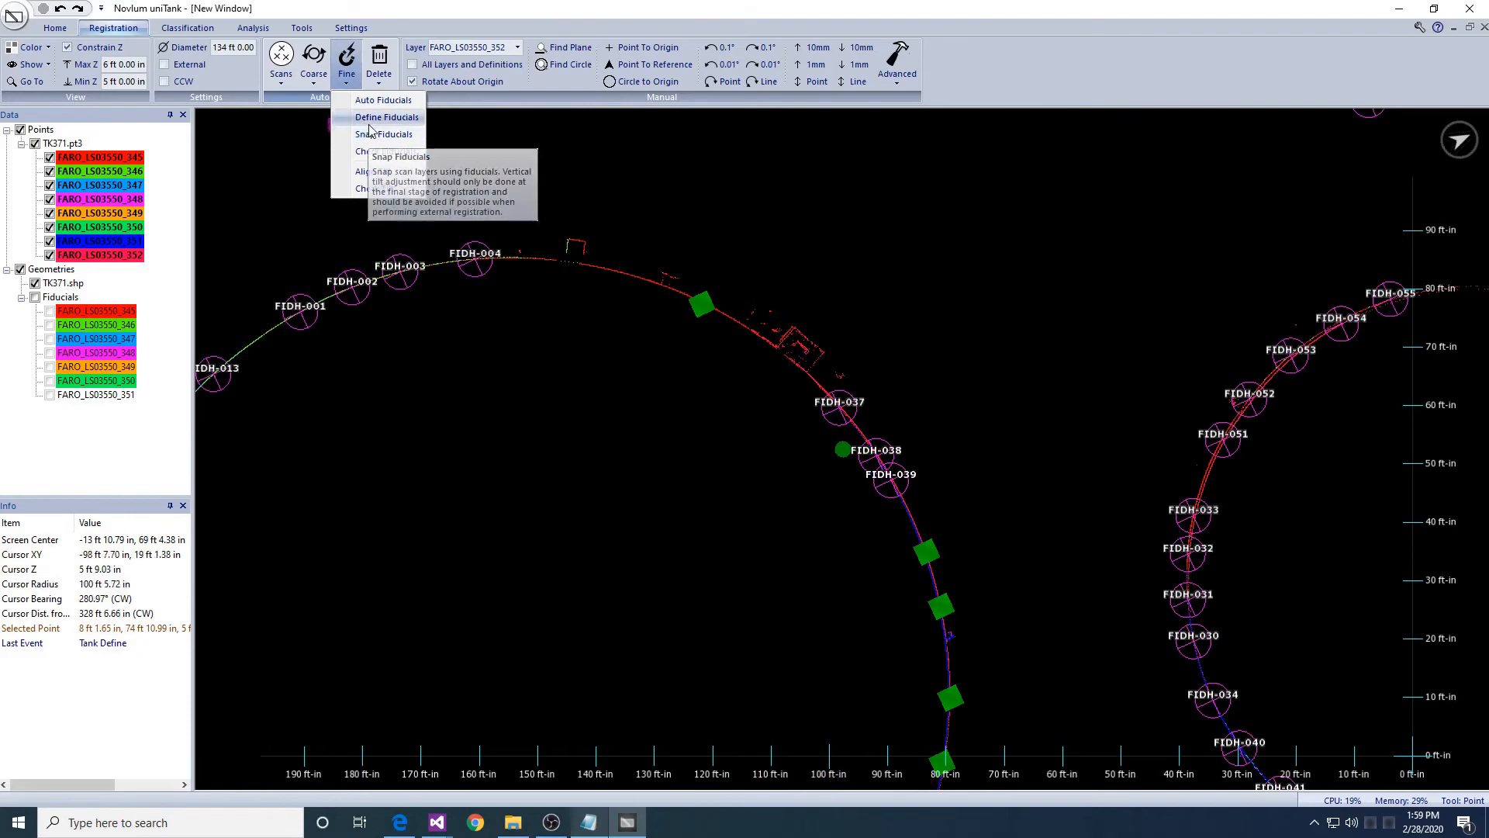
- Create fiducials FIDH-056 to FIDH-060, then snap FARO_LS03550_352 with all layers as reference
{"action": "left_click", "coordinate": [372, 120]}
{"action": "key", "text": "Return"}
{"action": "key", "text": "Return"}
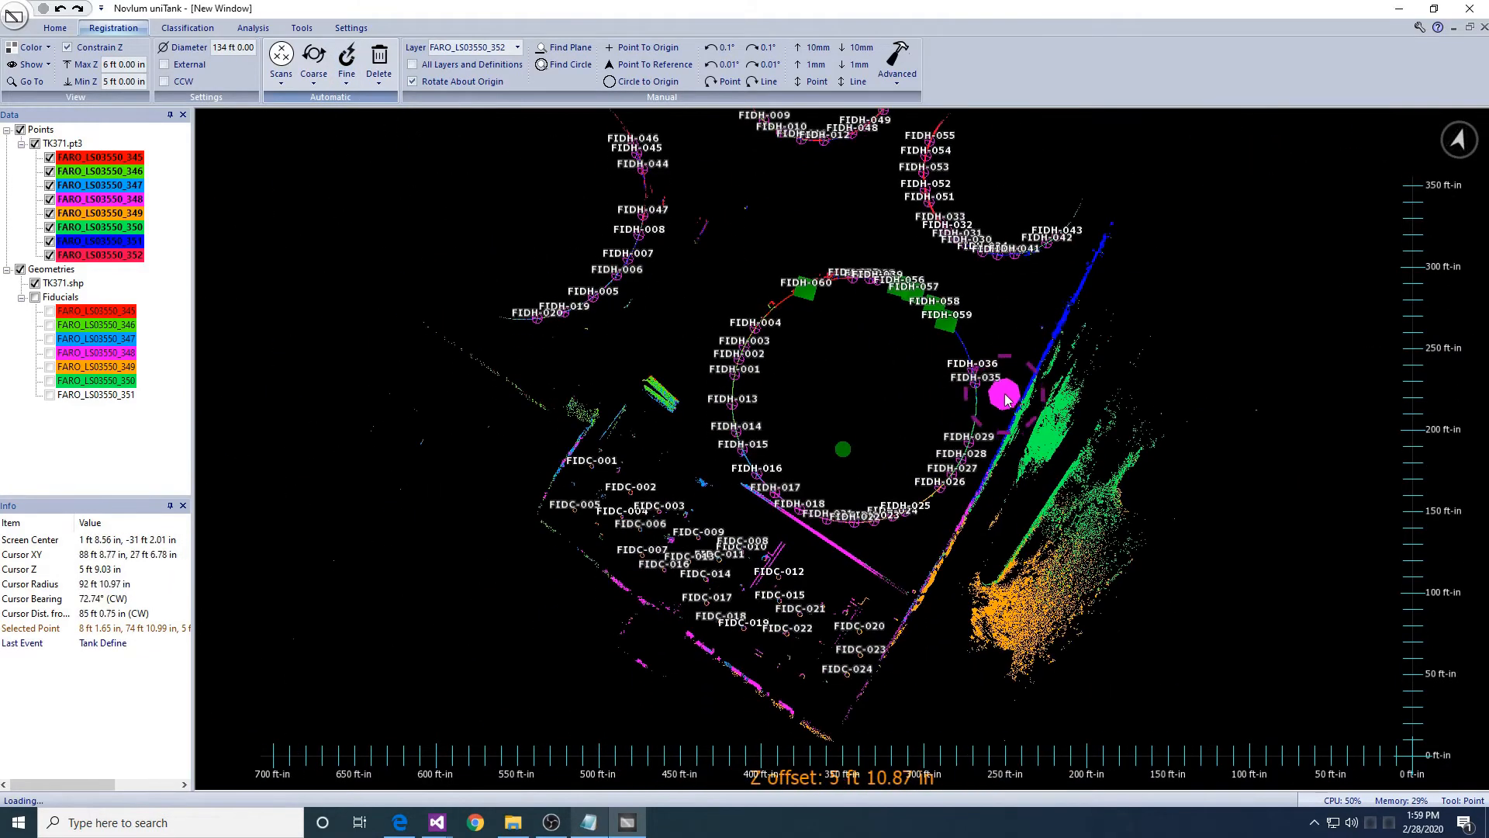
{"action": "left_click", "coordinate": [336, 80]}
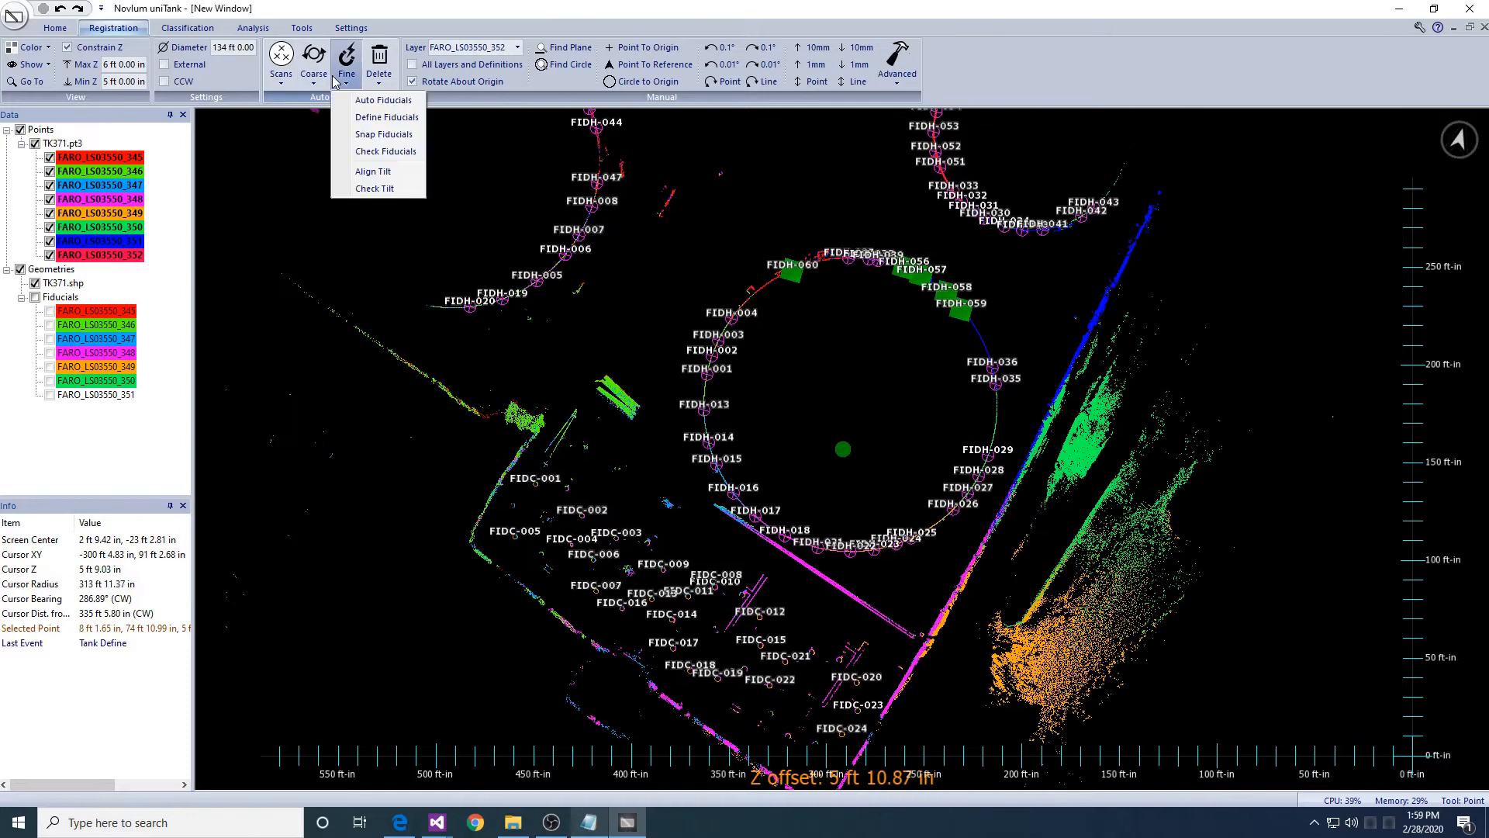
{"action": "left_click", "coordinate": [376, 134]}
{"action": "left_click", "coordinate": [673, 488]}
{"action": "left_click", "coordinate": [768, 491]}
{"action": "left_click", "coordinate": [715, 439]}
{"action": "left_click", "coordinate": [760, 489]}
{"action": "left_click", "coordinate": [822, 468]}
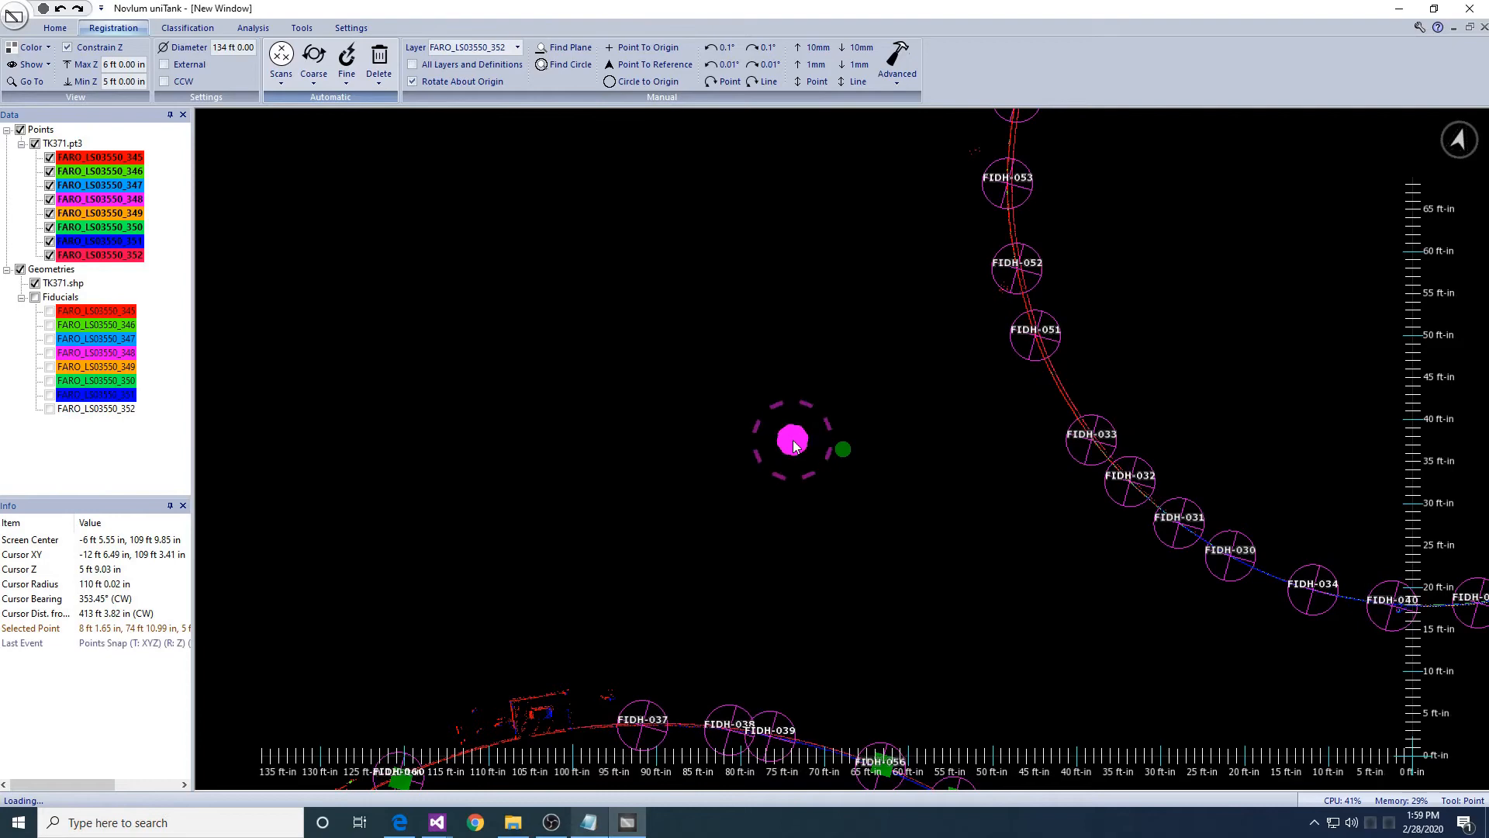
- Rotate and pan the view to centre the snapped tank
{"action": "scroll", "coordinate": [794, 440], "scroll_direction": "down", "scroll_amount": 5}
{"action": "middle_click_drag", "start_coordinate": [799, 441], "coordinate": [788, 510]}
{"action": "middle_click_drag", "start_coordinate": [799, 197], "coordinate": [768, 423]}
{"action": "scroll", "coordinate": [762, 420], "scroll_direction": "down", "scroll_amount": 1}
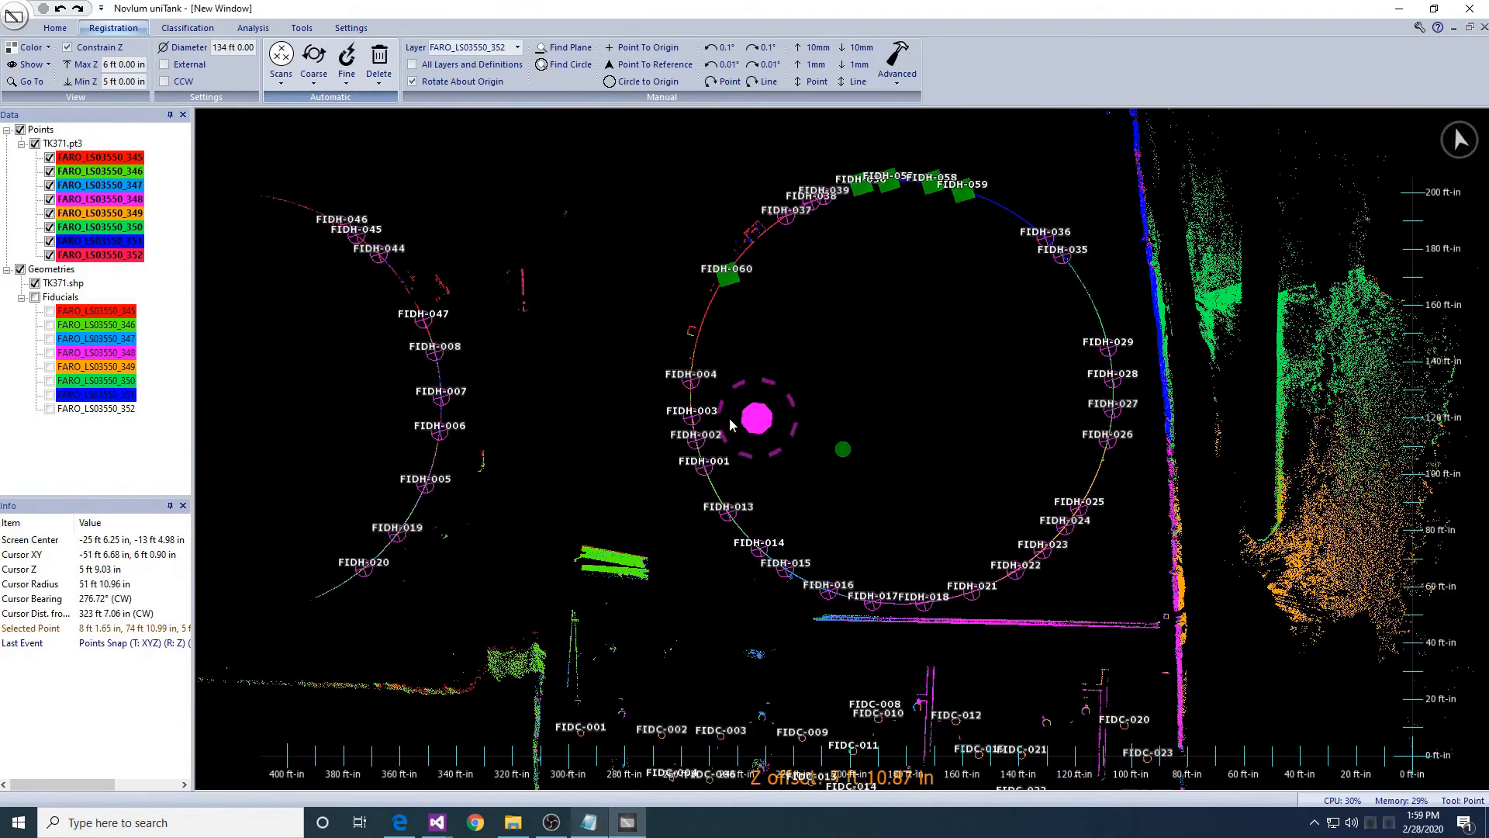
{"action": "left_click", "coordinate": [314, 73]}
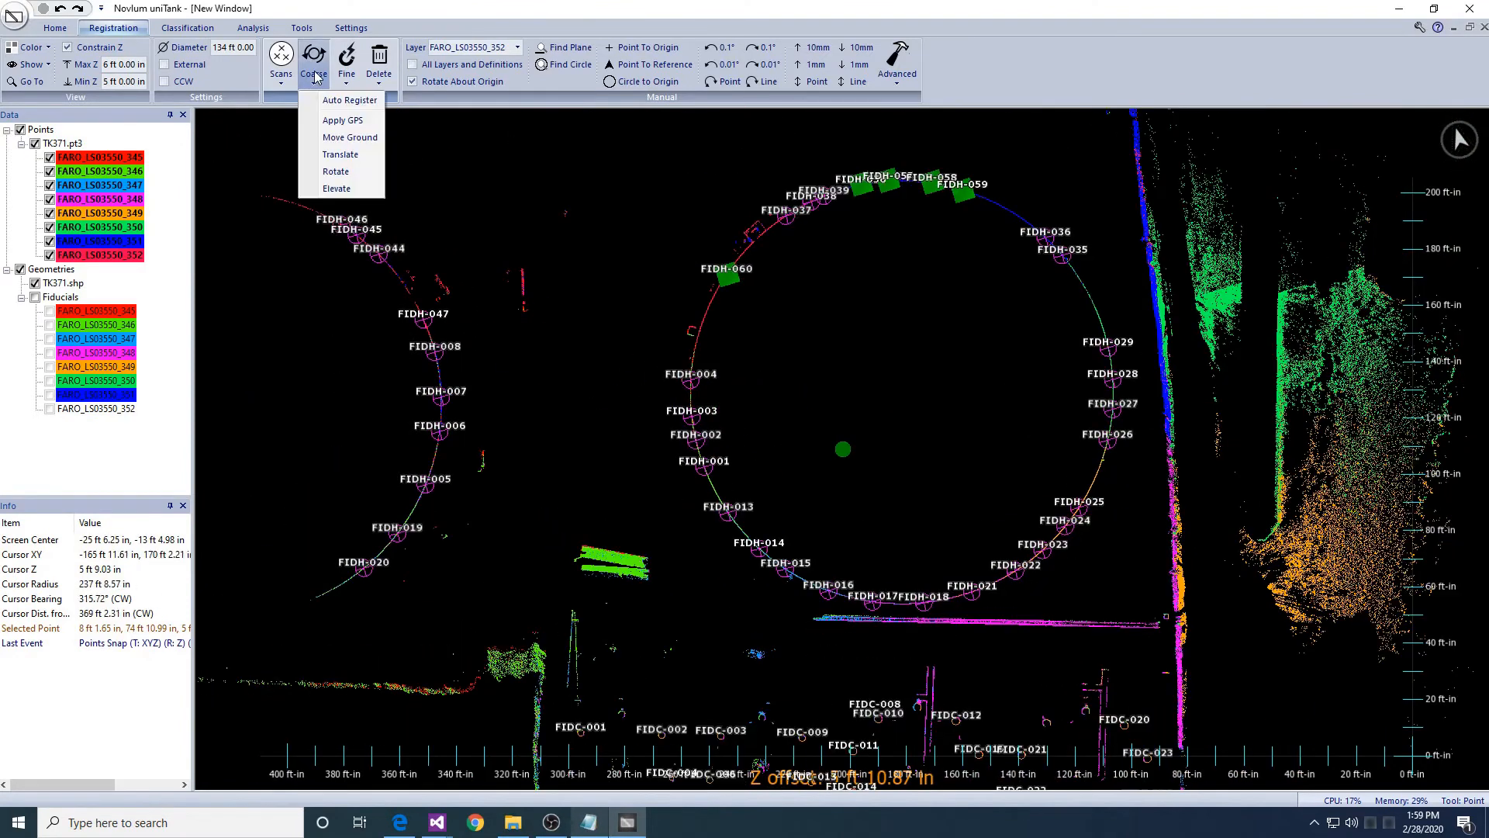
- Auto-elevate scan layers FARO_LS03550_346 through 352
{"action": "left_click", "coordinate": [338, 189]}
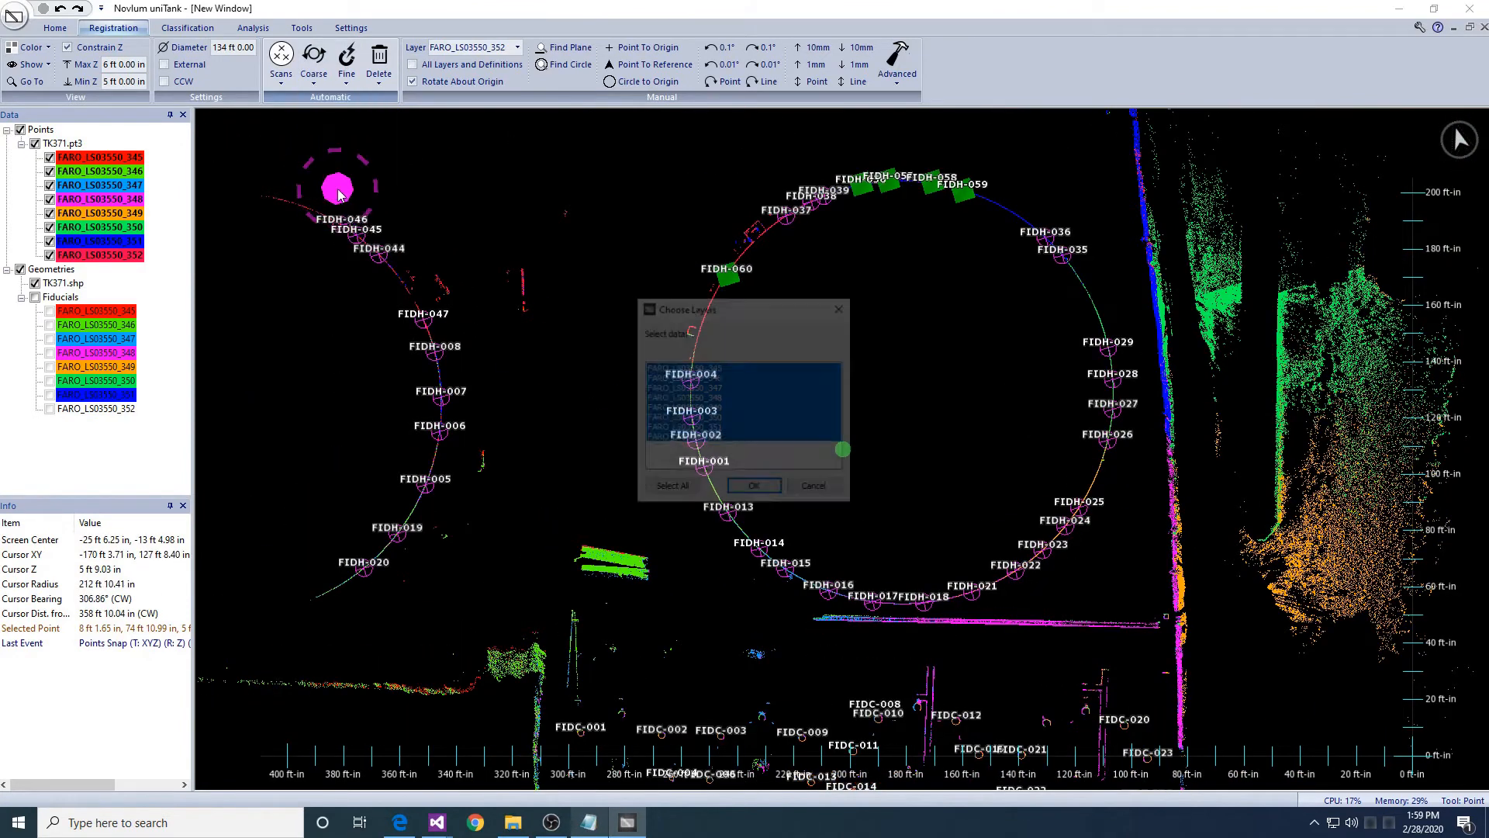
{"action": "left_click", "coordinate": [752, 488]}
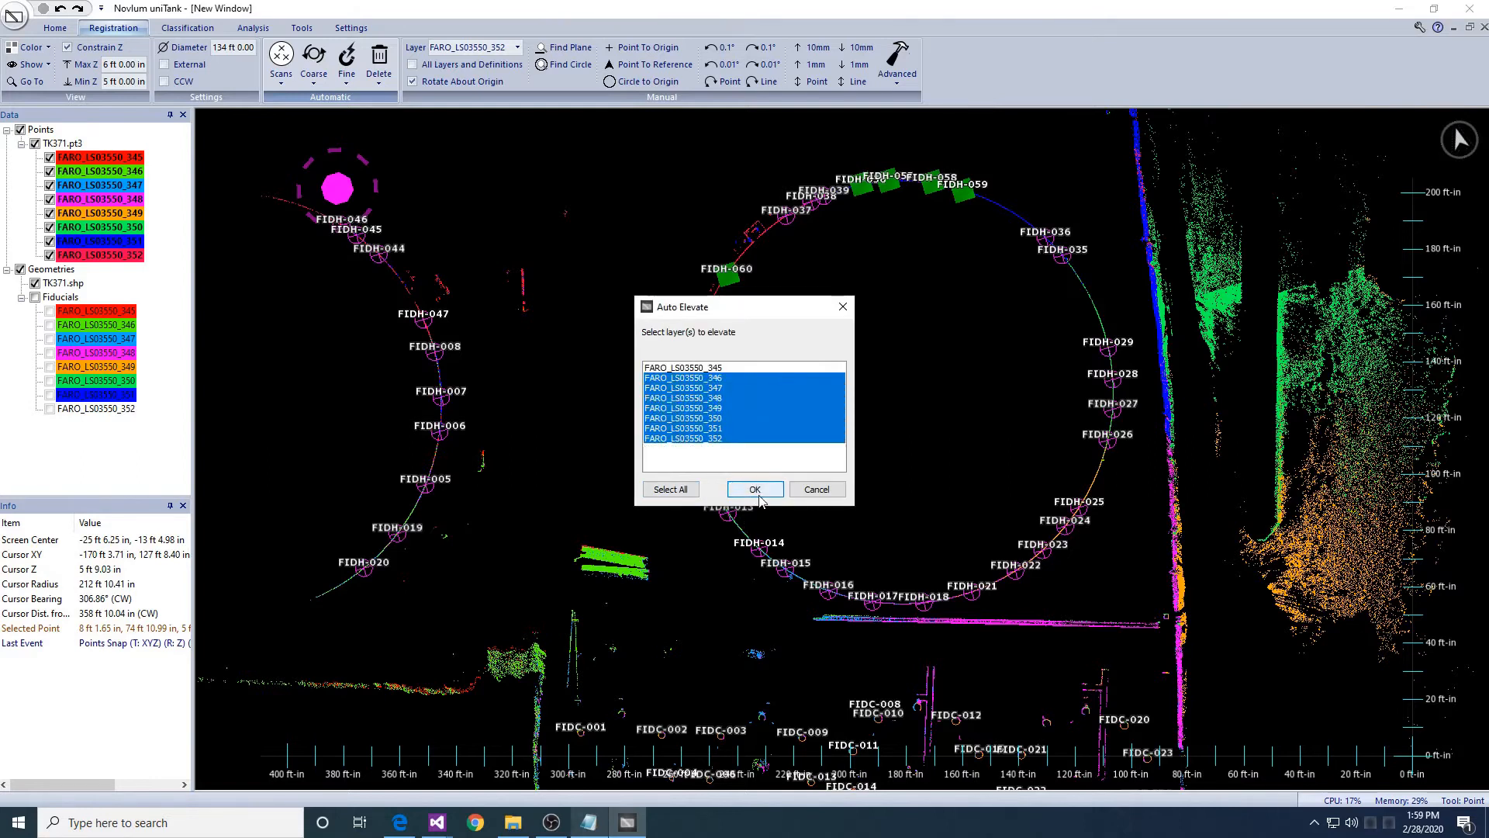
{"action": "left_click", "coordinate": [756, 491]}
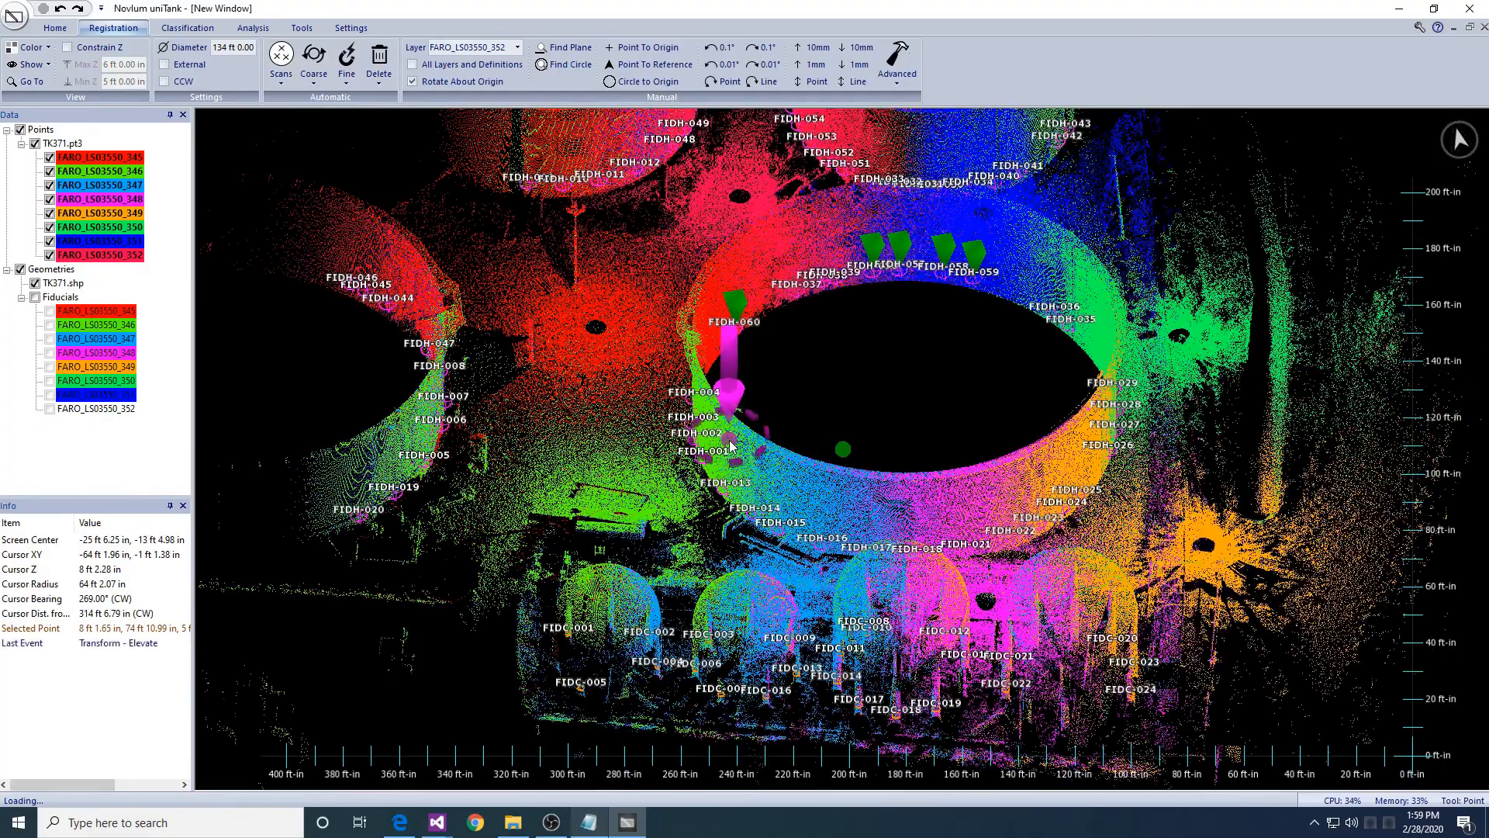
- Tilt the view to top-down and pan across the tank
{"action": "middle_click_drag", "start_coordinate": [685, 393], "coordinate": [688, 512]}
{"action": "middle_click_drag", "start_coordinate": [752, 303], "coordinate": [702, 347]}
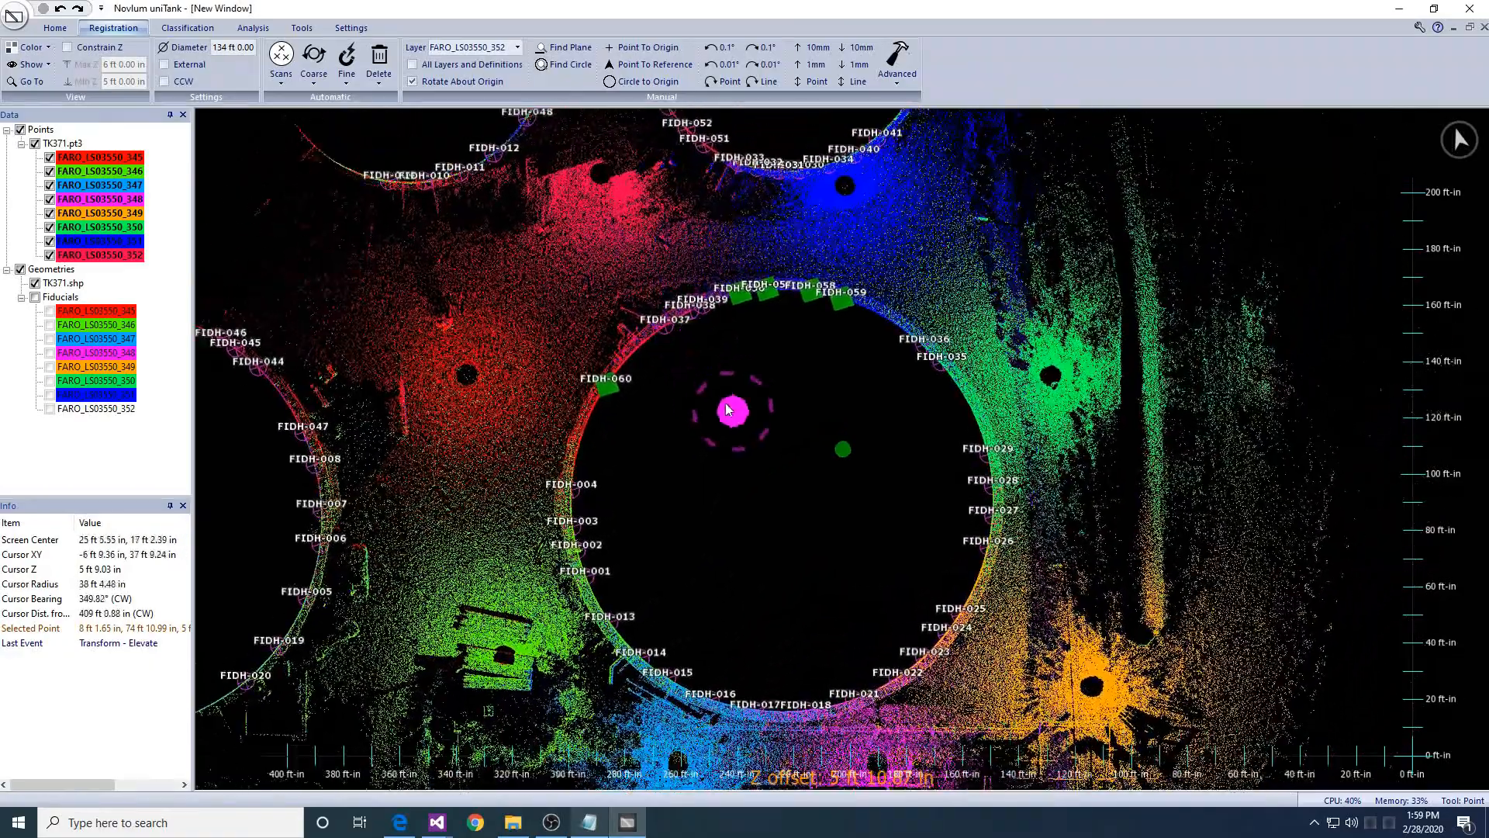
{"action": "middle_click_drag", "start_coordinate": [728, 409], "coordinate": [691, 369]}
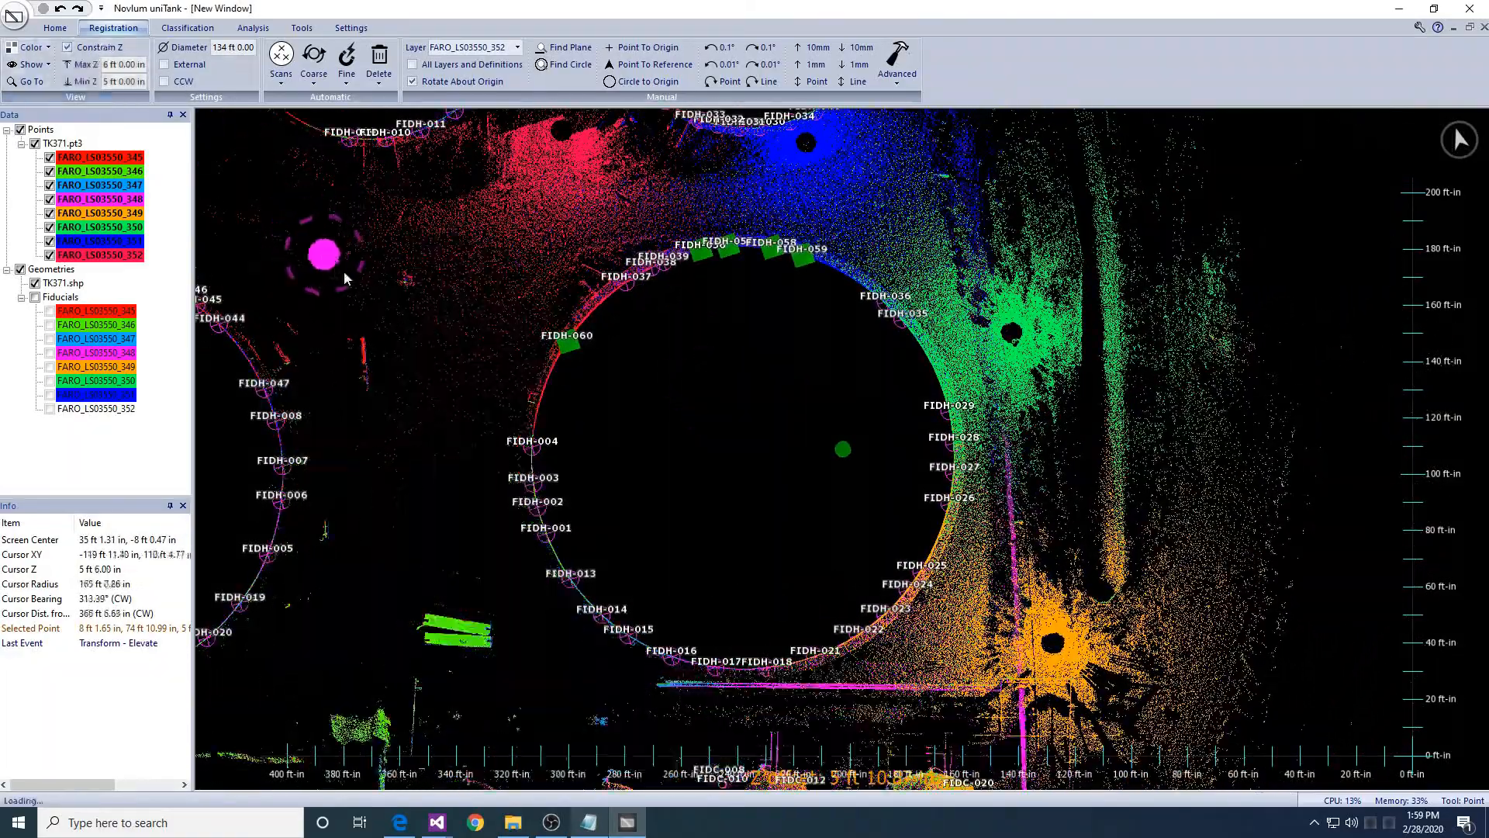
{"action": "middle_click_drag", "start_coordinate": [944, 492], "coordinate": [890, 376]}
{"action": "scroll", "coordinate": [917, 463], "scroll_direction": "up", "scroll_amount": 4}
{"action": "scroll", "coordinate": [890, 376], "scroll_direction": "down", "scroll_amount": 5}
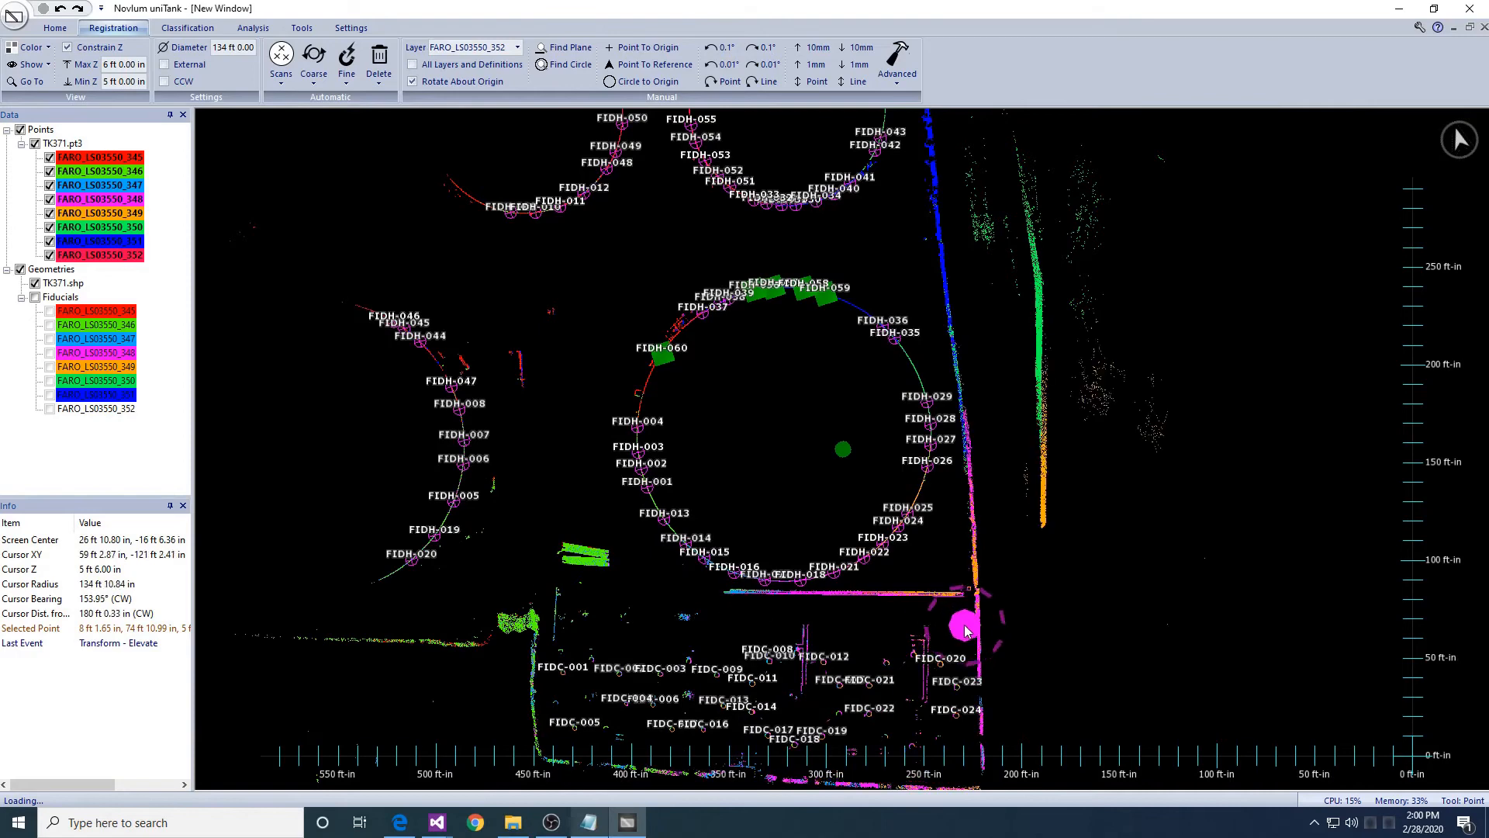
- Zoom in on the tank wall and pick a reference point along it
{"action": "middle_click_drag", "start_coordinate": [933, 531], "coordinate": [1044, 651]}
{"action": "scroll", "coordinate": [818, 443], "scroll_direction": "up", "scroll_amount": 3}
{"action": "scroll", "coordinate": [818, 444], "scroll_direction": "up", "scroll_amount": 4}
{"action": "middle_click_drag", "start_coordinate": [630, 116], "coordinate": [822, 524]}
{"action": "middle_click_drag", "start_coordinate": [748, 394], "coordinate": [900, 484]}
{"action": "scroll", "coordinate": [809, 429], "scroll_direction": "up", "scroll_amount": 2}
{"action": "left_click", "coordinate": [816, 409]}
{"action": "middle_click_drag", "start_coordinate": [861, 419], "coordinate": [771, 433]}
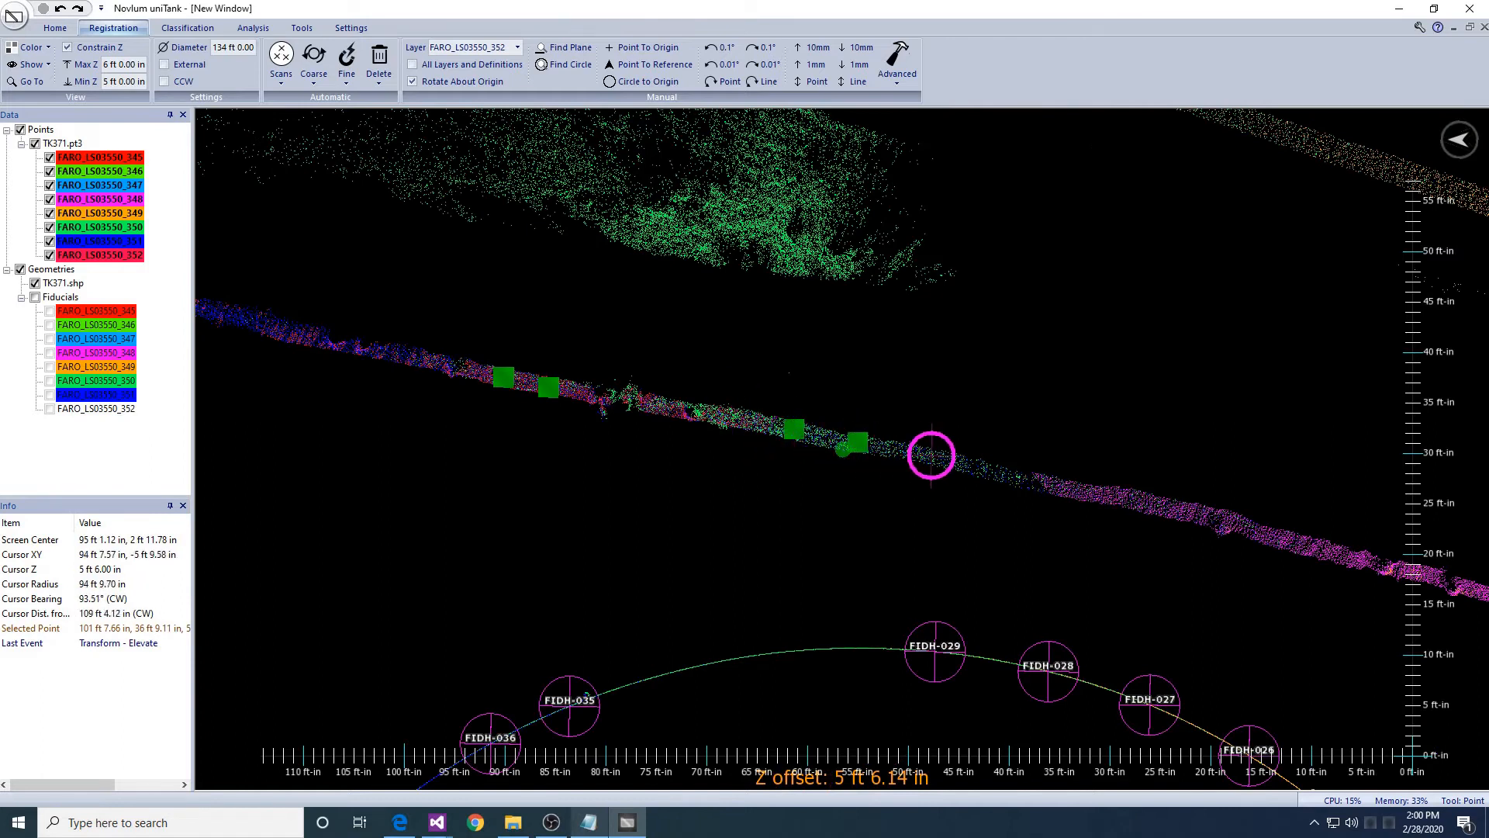
{"action": "mouse_move", "coordinate": [939, 456]}
{"action": "middle_mouse_down"}
{"action": "mouse_move", "coordinate": [1081, 486]}
{"action": "mouse_move", "coordinate": [950, 458]}
{"action": "mouse_move", "coordinate": [1034, 452]}
{"action": "mouse_move", "coordinate": [934, 435]}
{"action": "middle_mouse_up"}
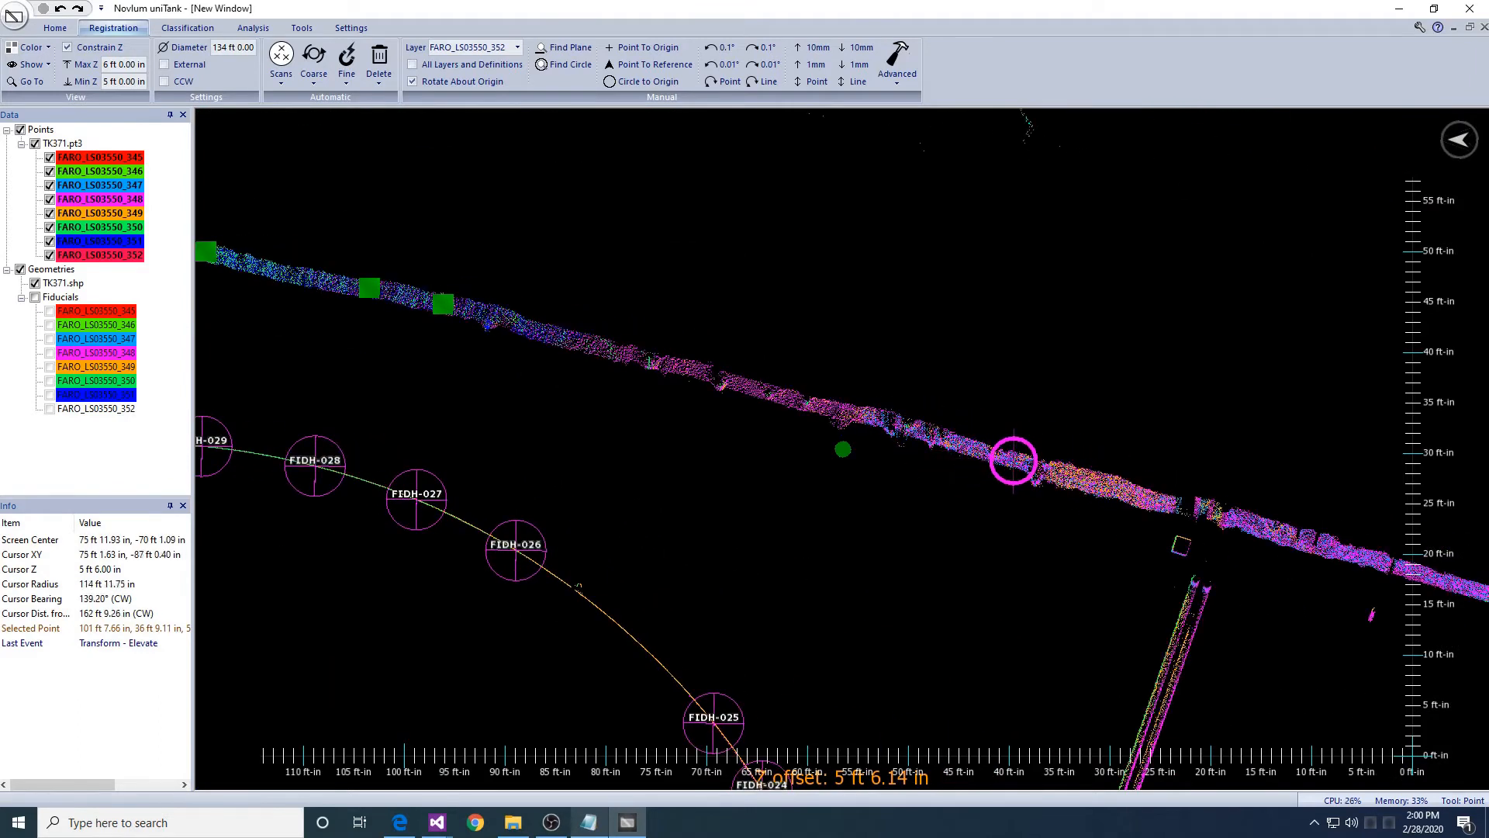
- Define surface fiducials with a 36 in radius
{"action": "left_click", "coordinate": [347, 66]}
{"action": "left_click", "coordinate": [360, 120]}
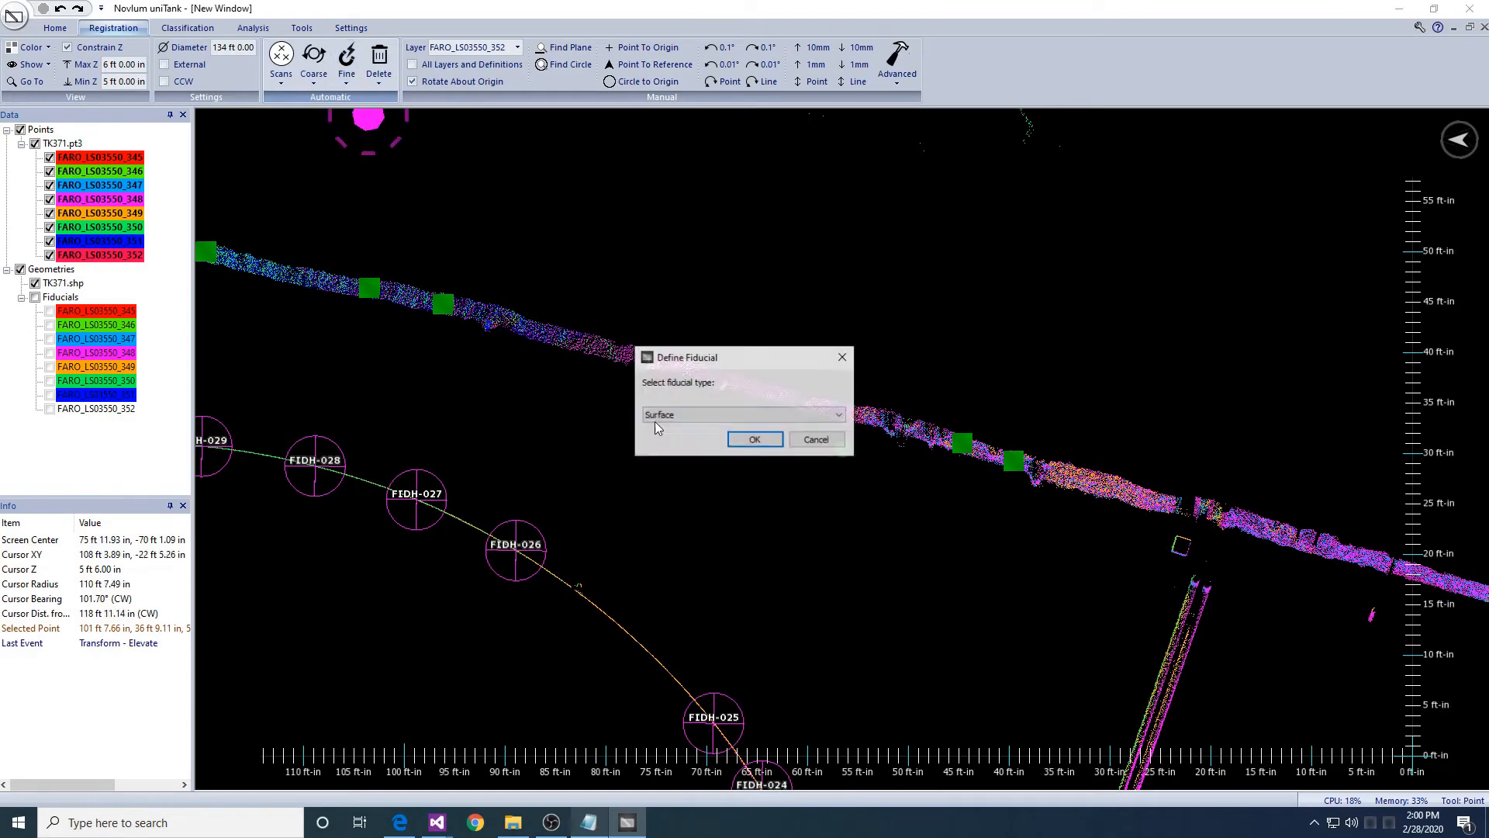
{"action": "left_click", "coordinate": [752, 441]}
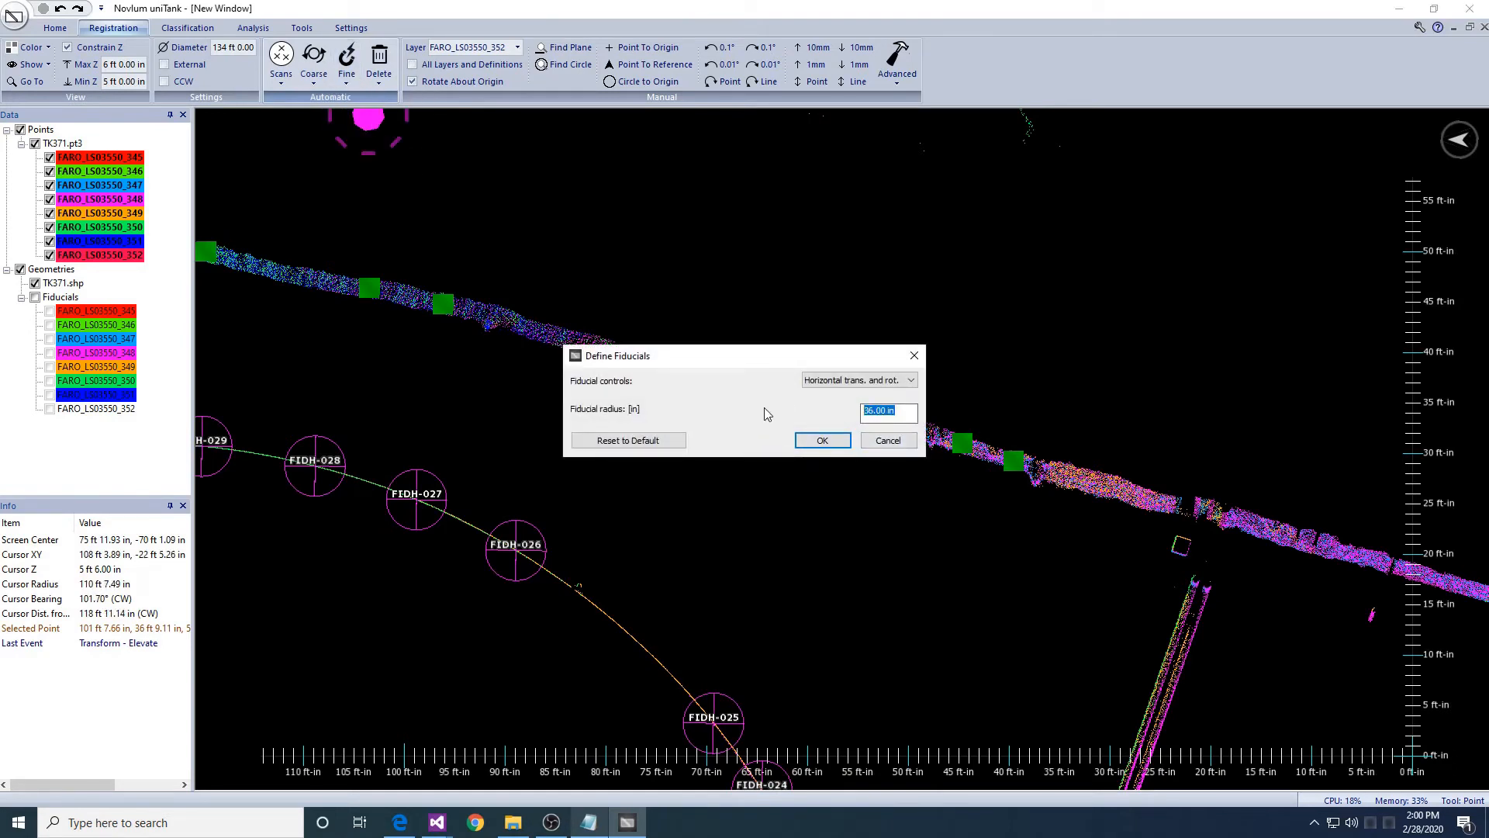
{"action": "left_click", "coordinate": [822, 439]}
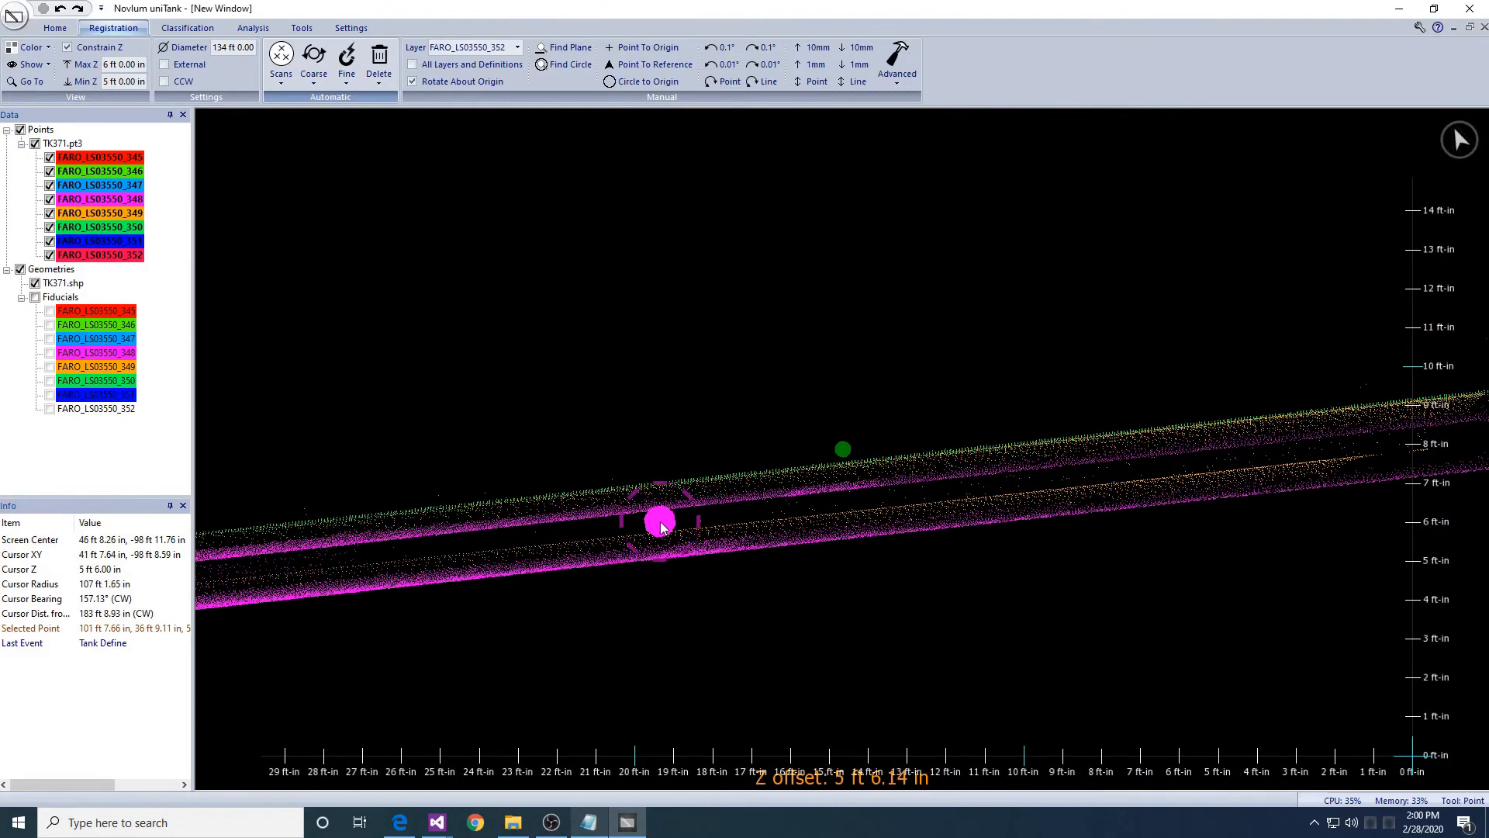
- Place two more wall points and define them as 12 in radius surface fiducials
{"action": "left_click", "coordinate": [542, 496]}
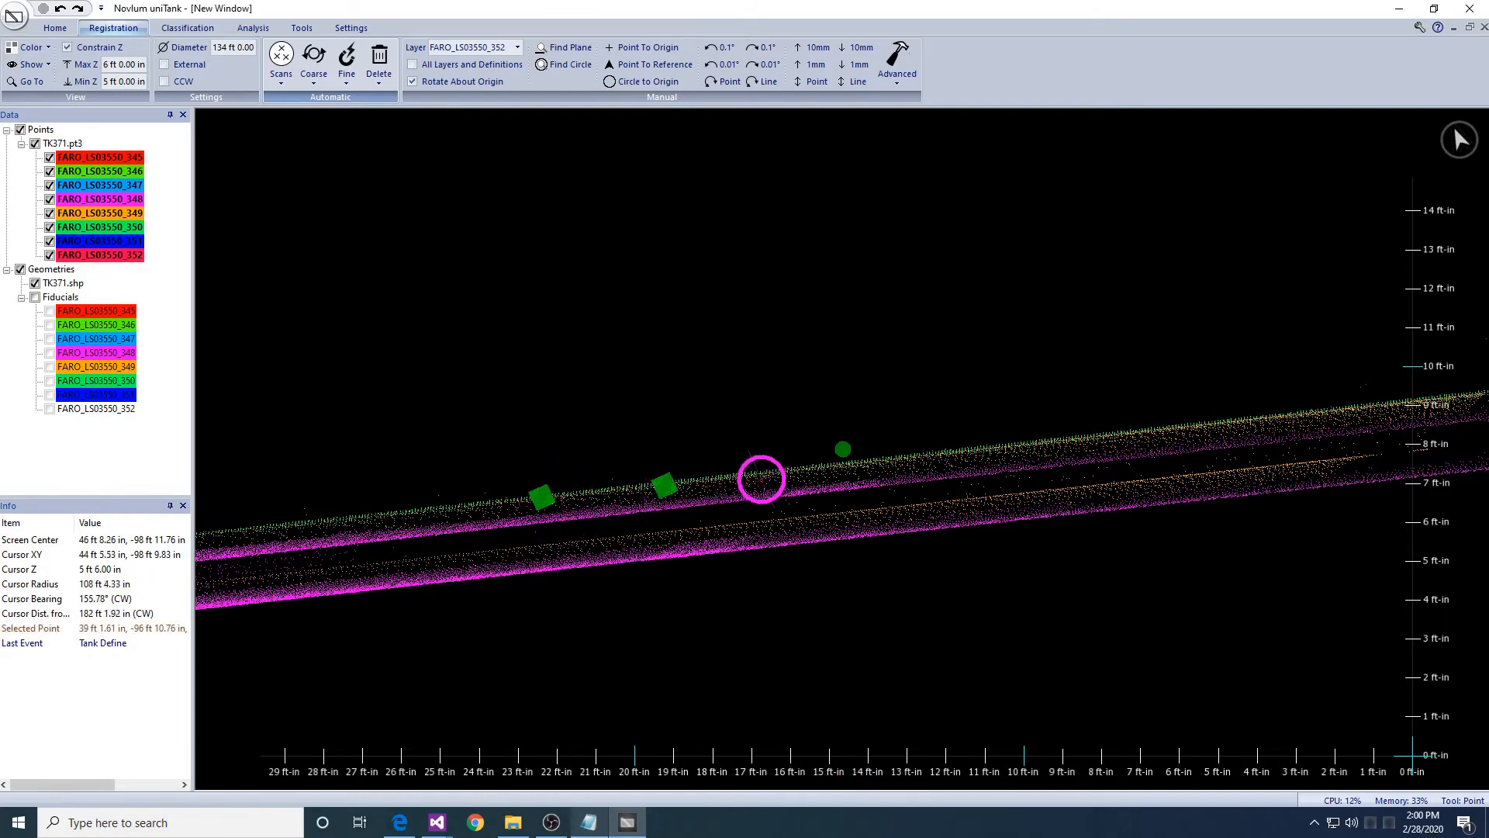
{"action": "left_click", "coordinate": [1007, 445]}
{"action": "left_click", "coordinate": [347, 71]}
{"action": "left_click", "coordinate": [360, 118]}
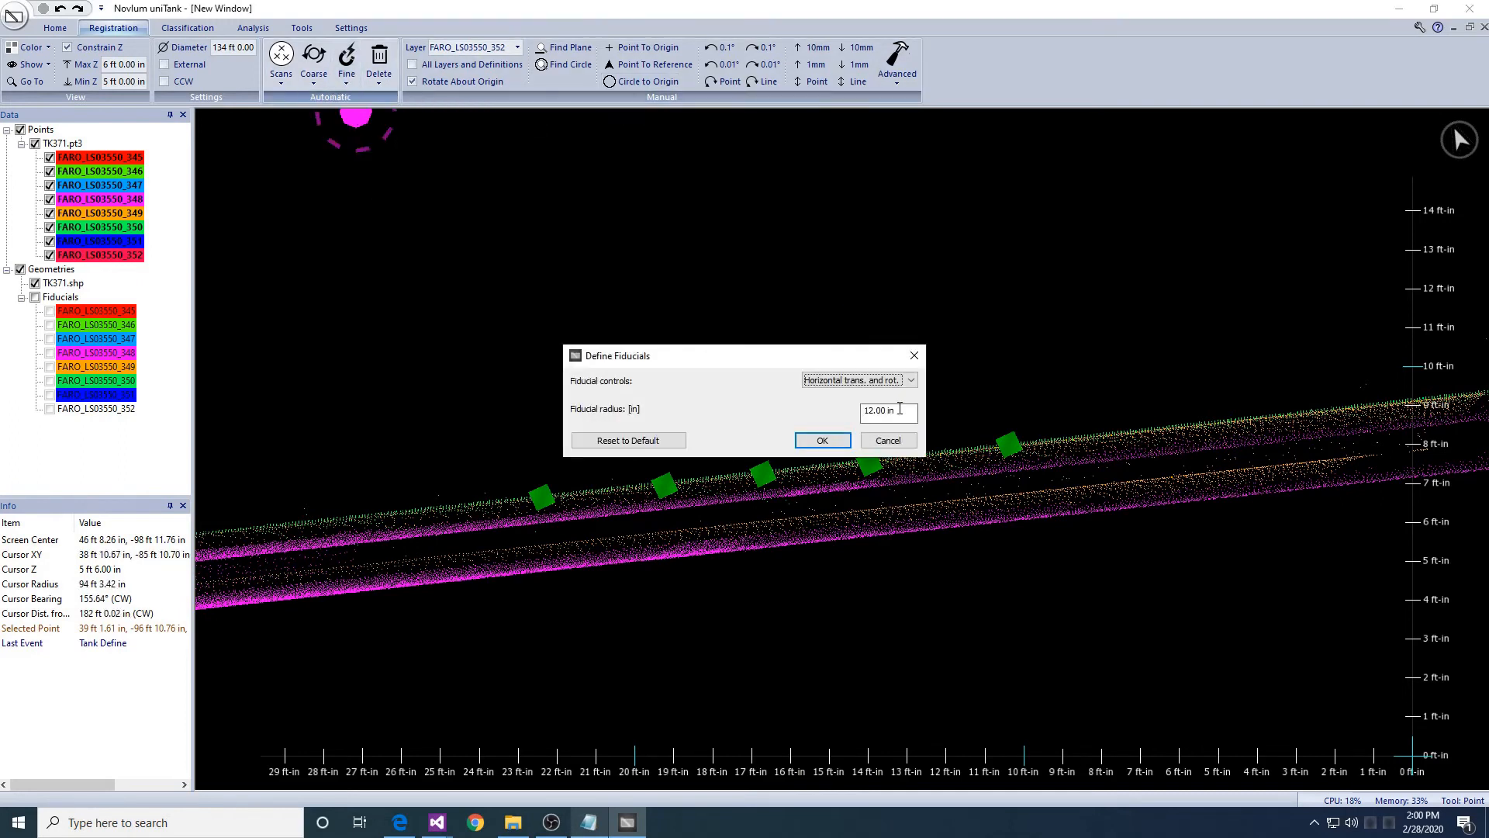
{"action": "key", "text": "Return"}
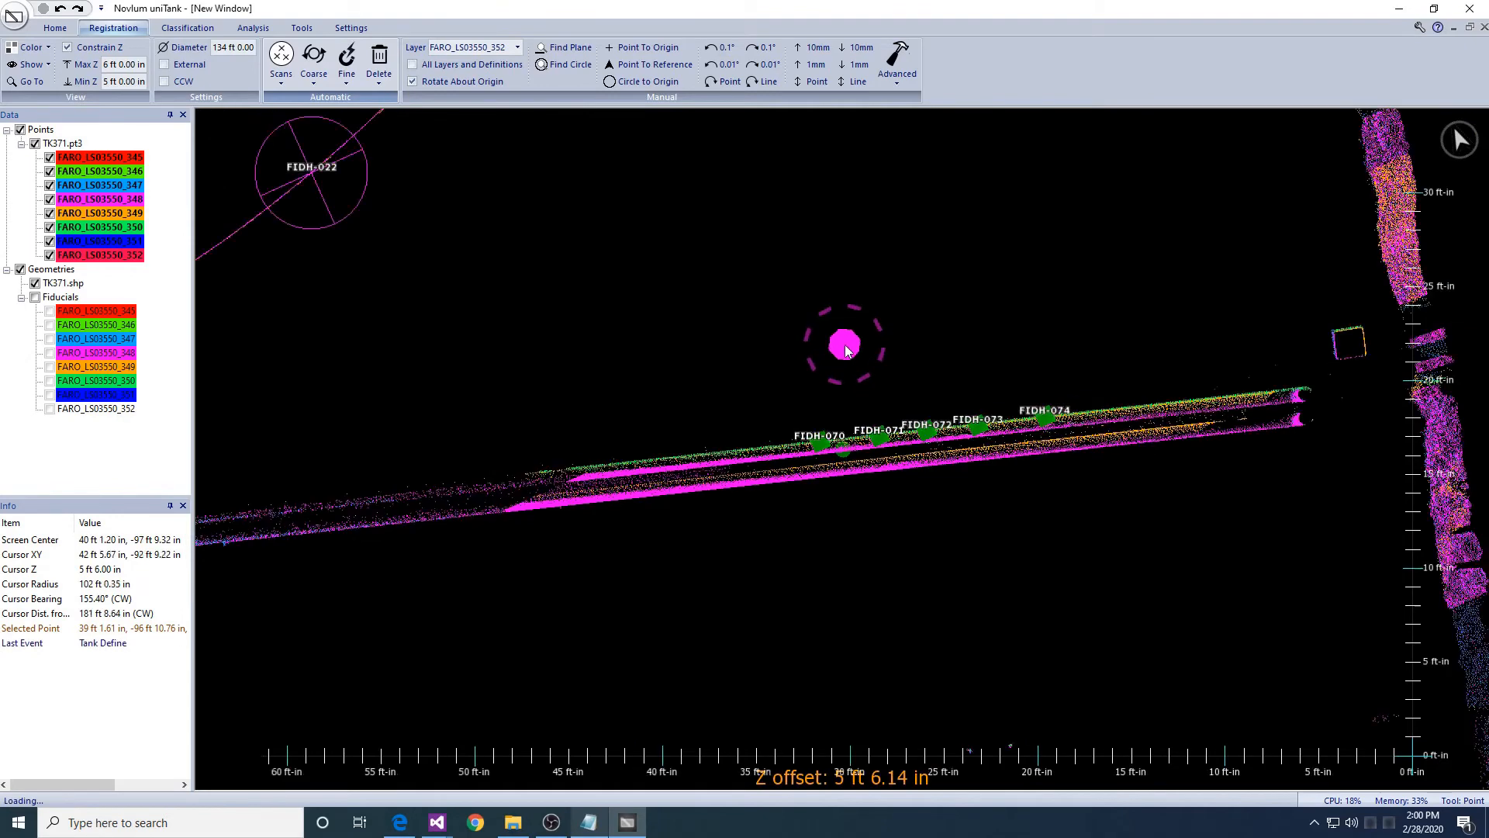
{"action": "scroll", "coordinate": [782, 339], "scroll_direction": "down", "scroll_amount": 10}
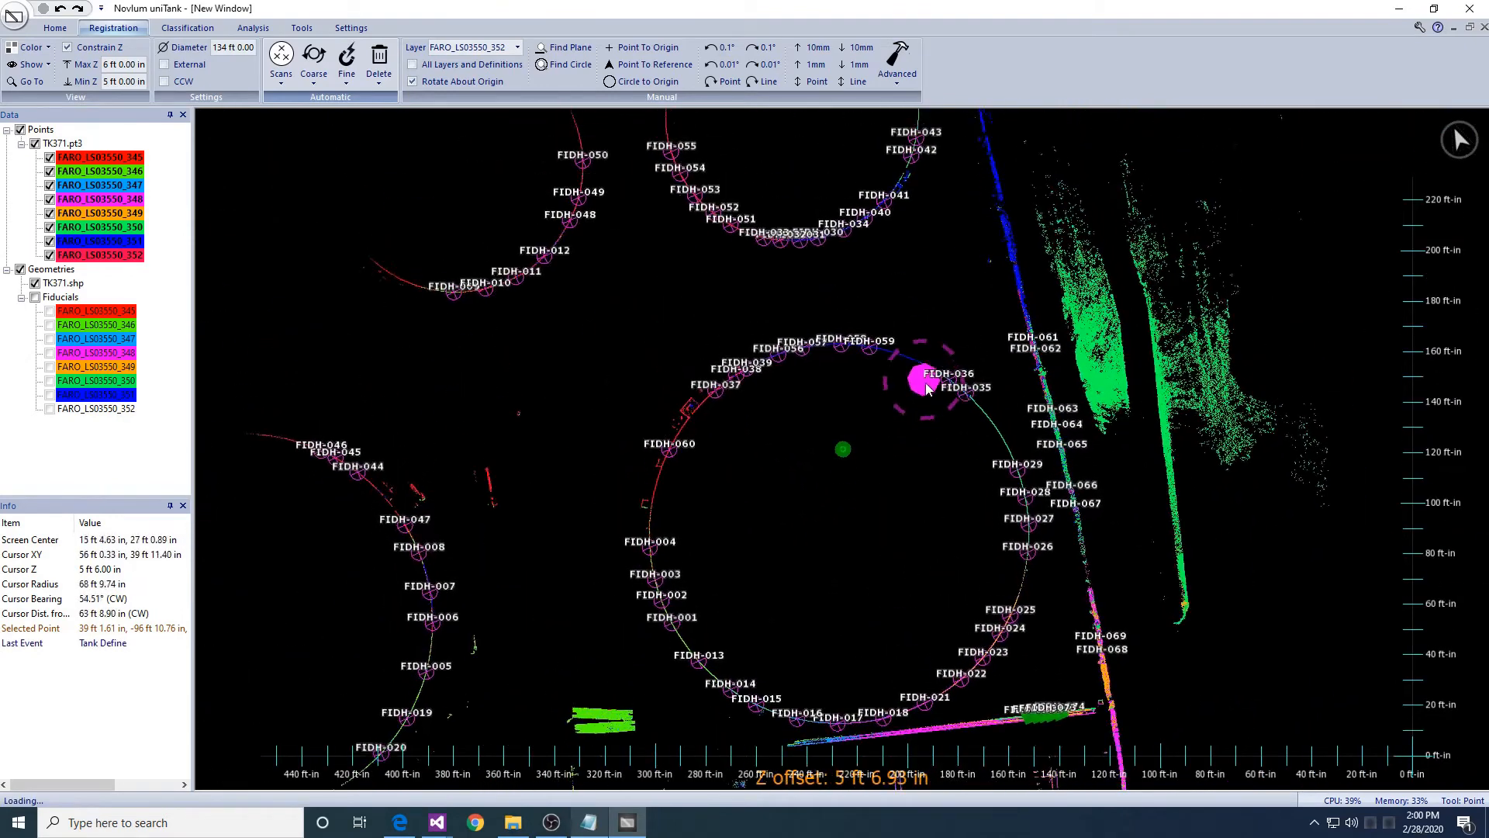
{"action": "middle_click_drag", "start_coordinate": [849, 519], "coordinate": [783, 402]}
- Snap layers 346–352 to the fiducials using translation and horizontal rotation
{"action": "left_click", "coordinate": [355, 75]}
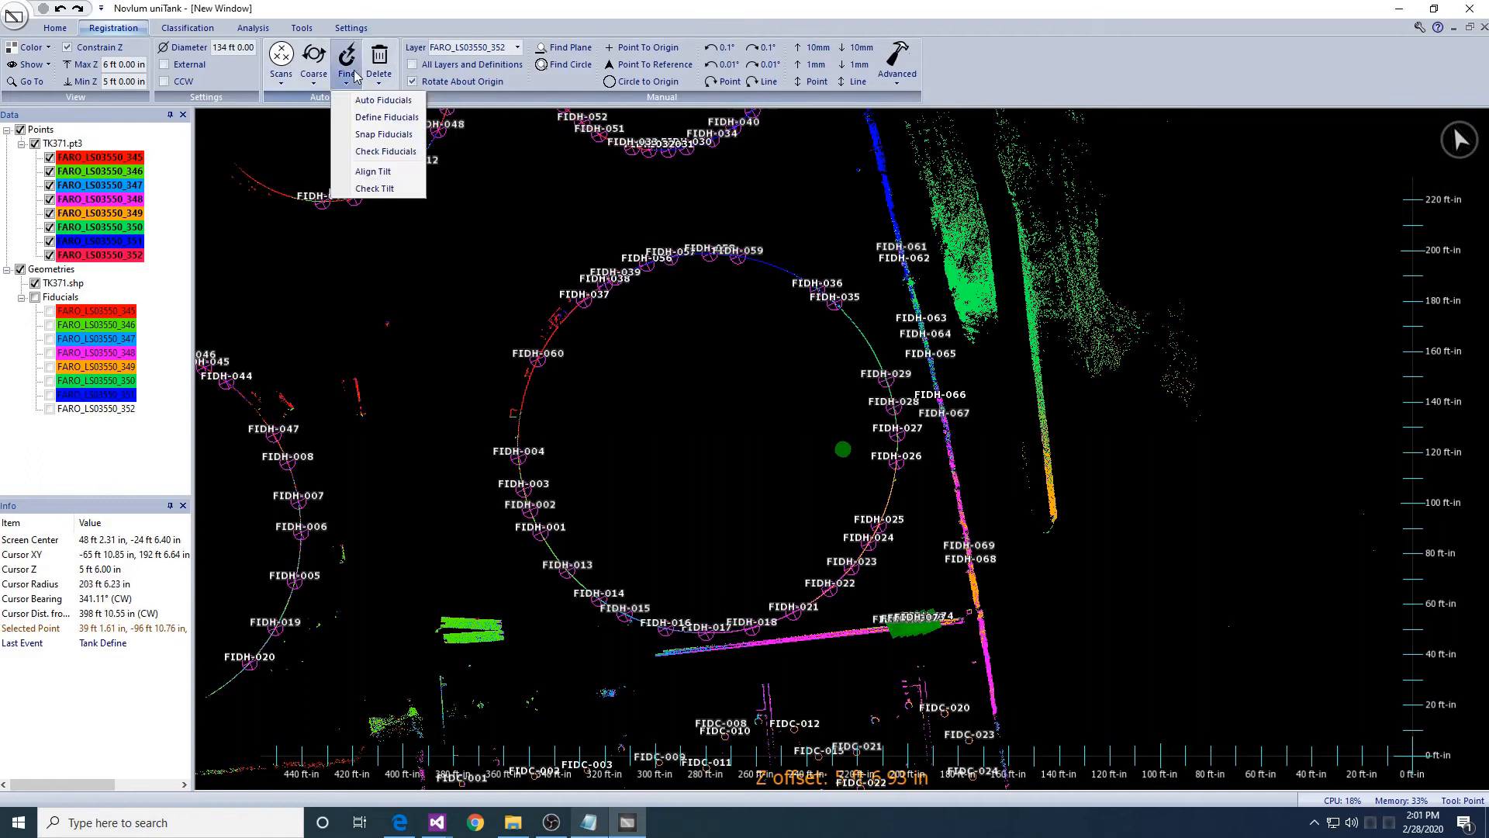
{"action": "left_click", "coordinate": [383, 134]}
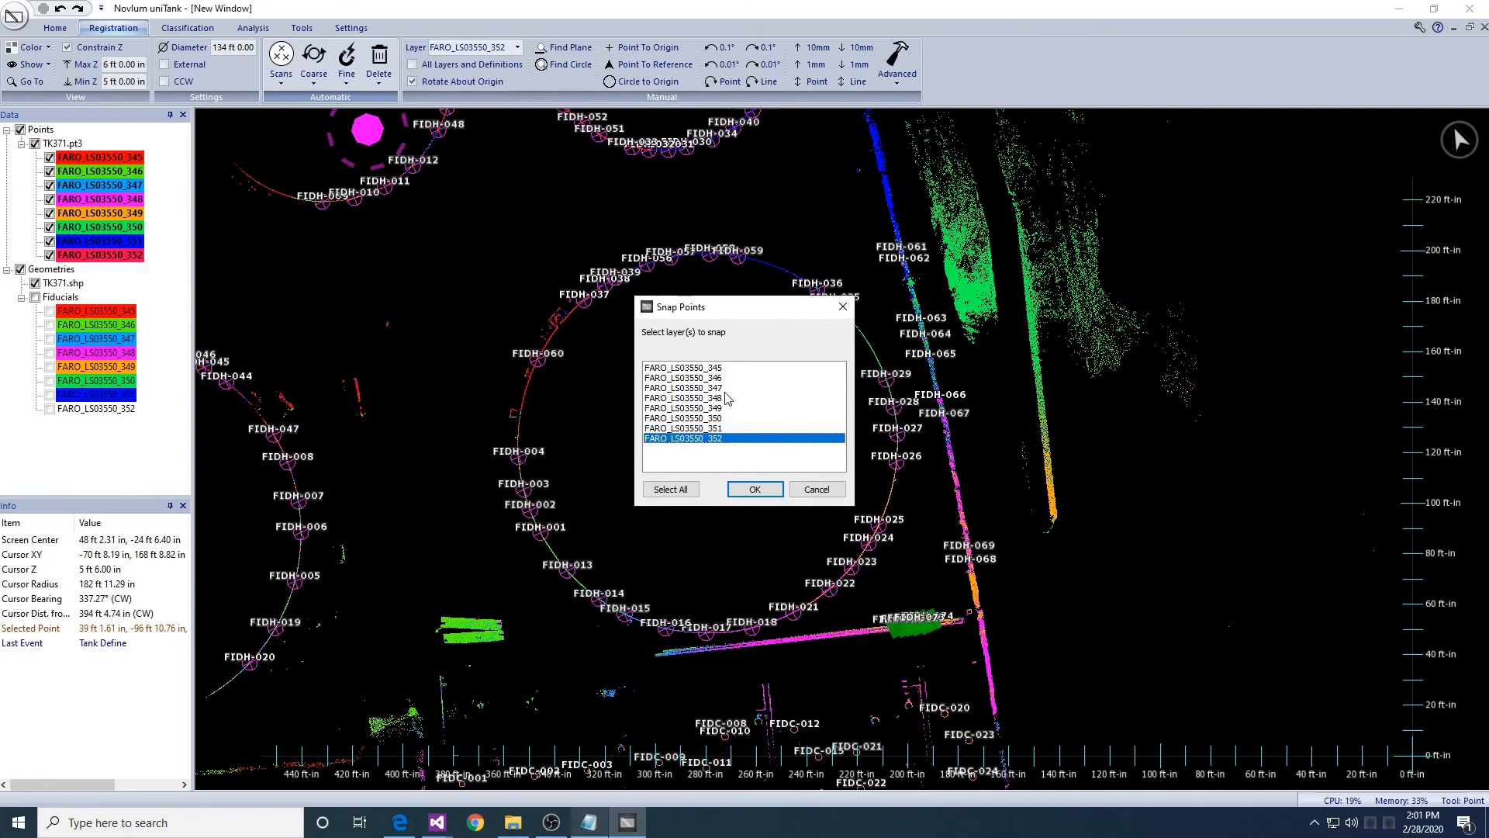
{"action": "left_click_drag", "start_coordinate": [710, 379], "coordinate": [721, 473]}
{"action": "left_click", "coordinate": [753, 491]}
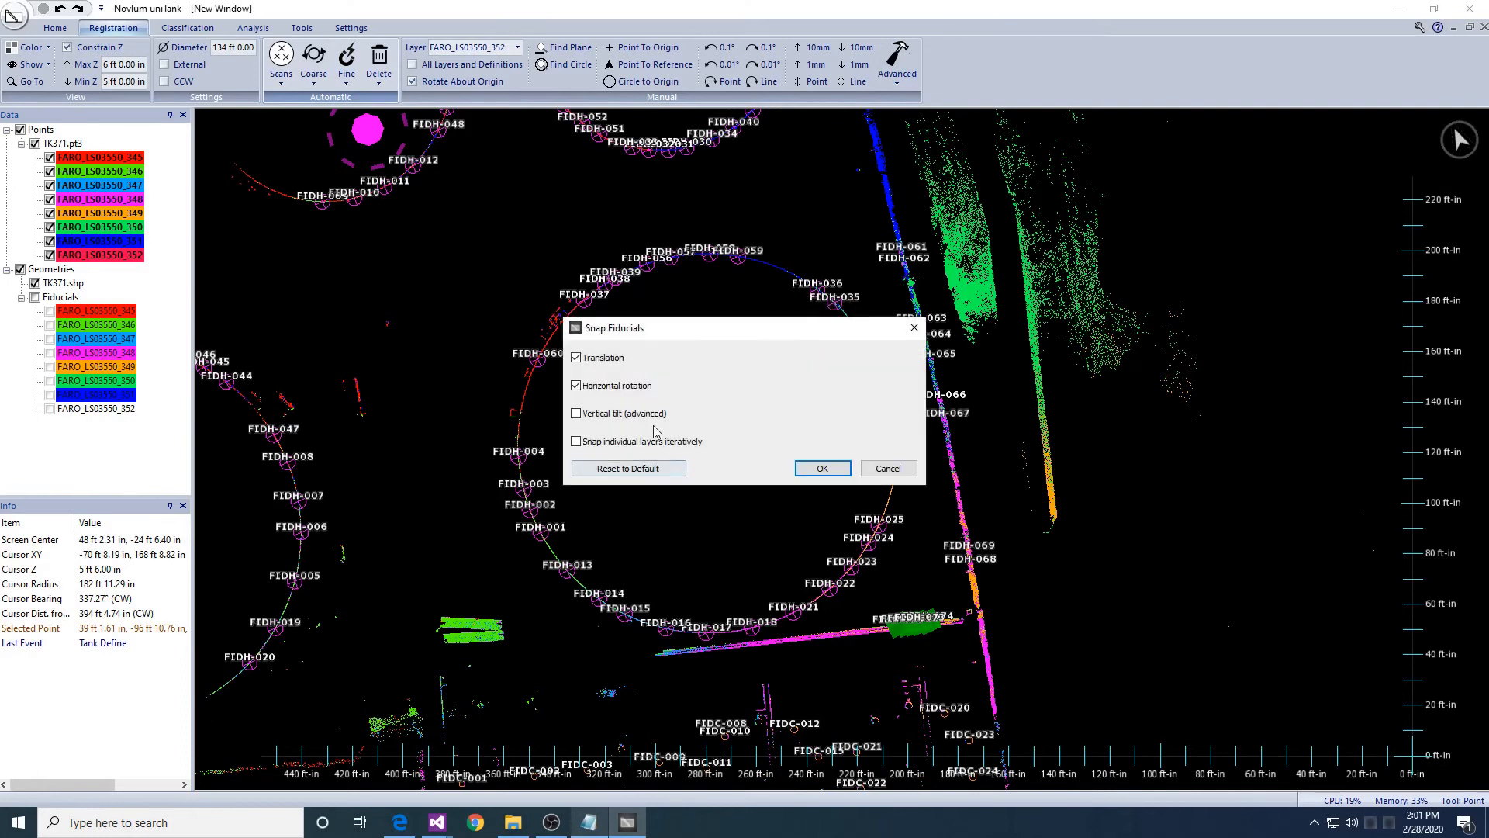
{"action": "left_click", "coordinate": [823, 470]}
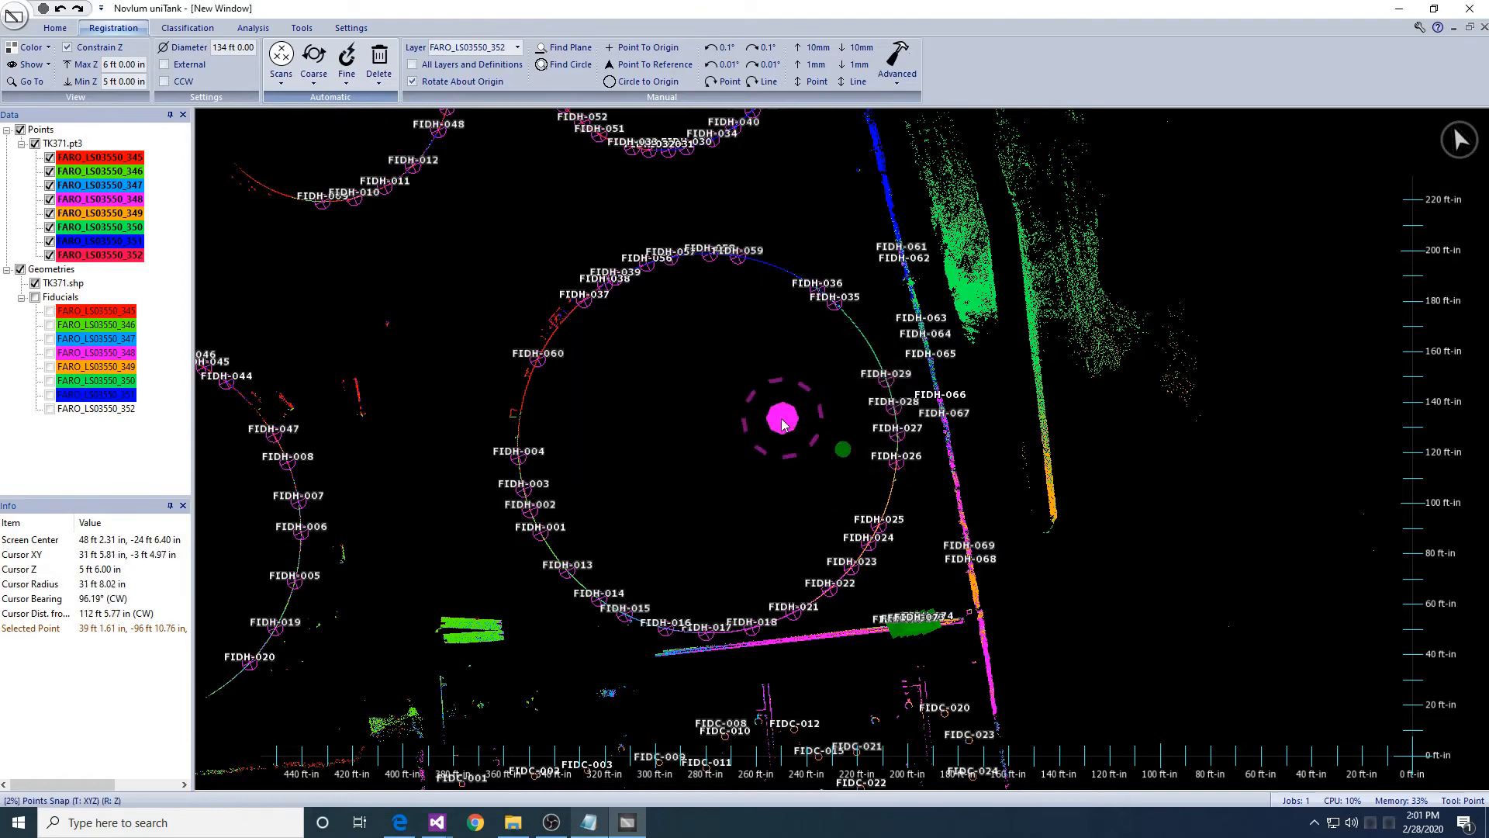
- Zoom in and pan along the northern arc of snapped fiducials
{"action": "scroll", "coordinate": [781, 419], "scroll_direction": "up", "scroll_amount": 4}
{"action": "middle_click_drag", "start_coordinate": [705, 261], "coordinate": [720, 377]}
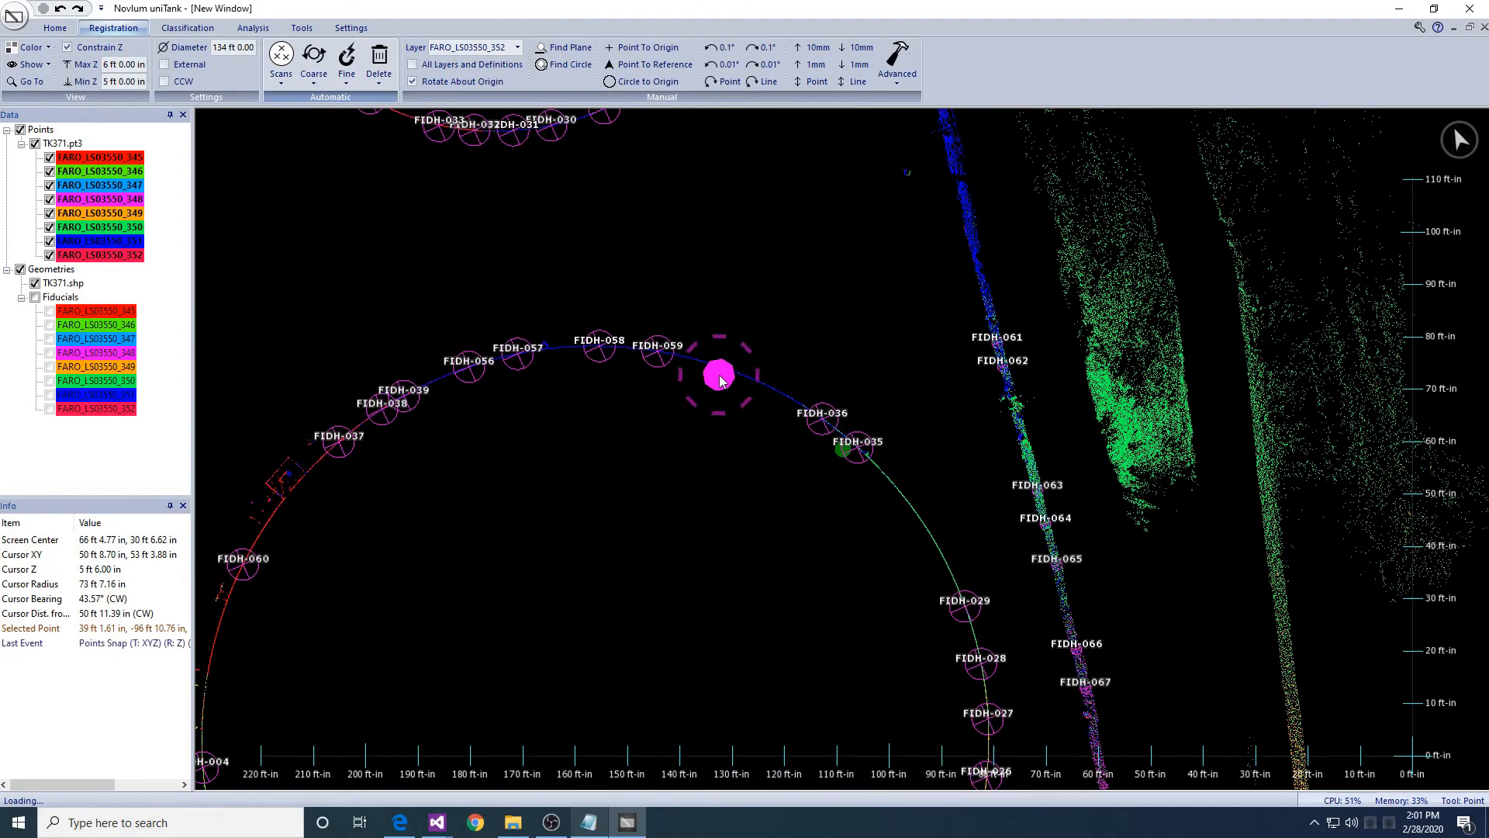
{"action": "middle_click_drag", "start_coordinate": [607, 246], "coordinate": [987, 414]}
{"action": "scroll", "coordinate": [701, 347], "scroll_direction": "up", "scroll_amount": 5}
{"action": "middle_click_drag", "start_coordinate": [830, 283], "coordinate": [949, 287]}
- Pan along the fiducial arc and rotate the view so north points up
{"action": "middle_click_drag", "start_coordinate": [889, 569], "coordinate": [881, 318]}
{"action": "mouse_move", "coordinate": [762, 506]}
{"action": "middle_mouse_down"}
{"action": "mouse_move", "coordinate": [876, 549]}
{"action": "mouse_move", "coordinate": [922, 545]}
{"action": "middle_mouse_up"}
{"action": "scroll", "coordinate": [889, 608], "scroll_direction": "down", "scroll_amount": 6}
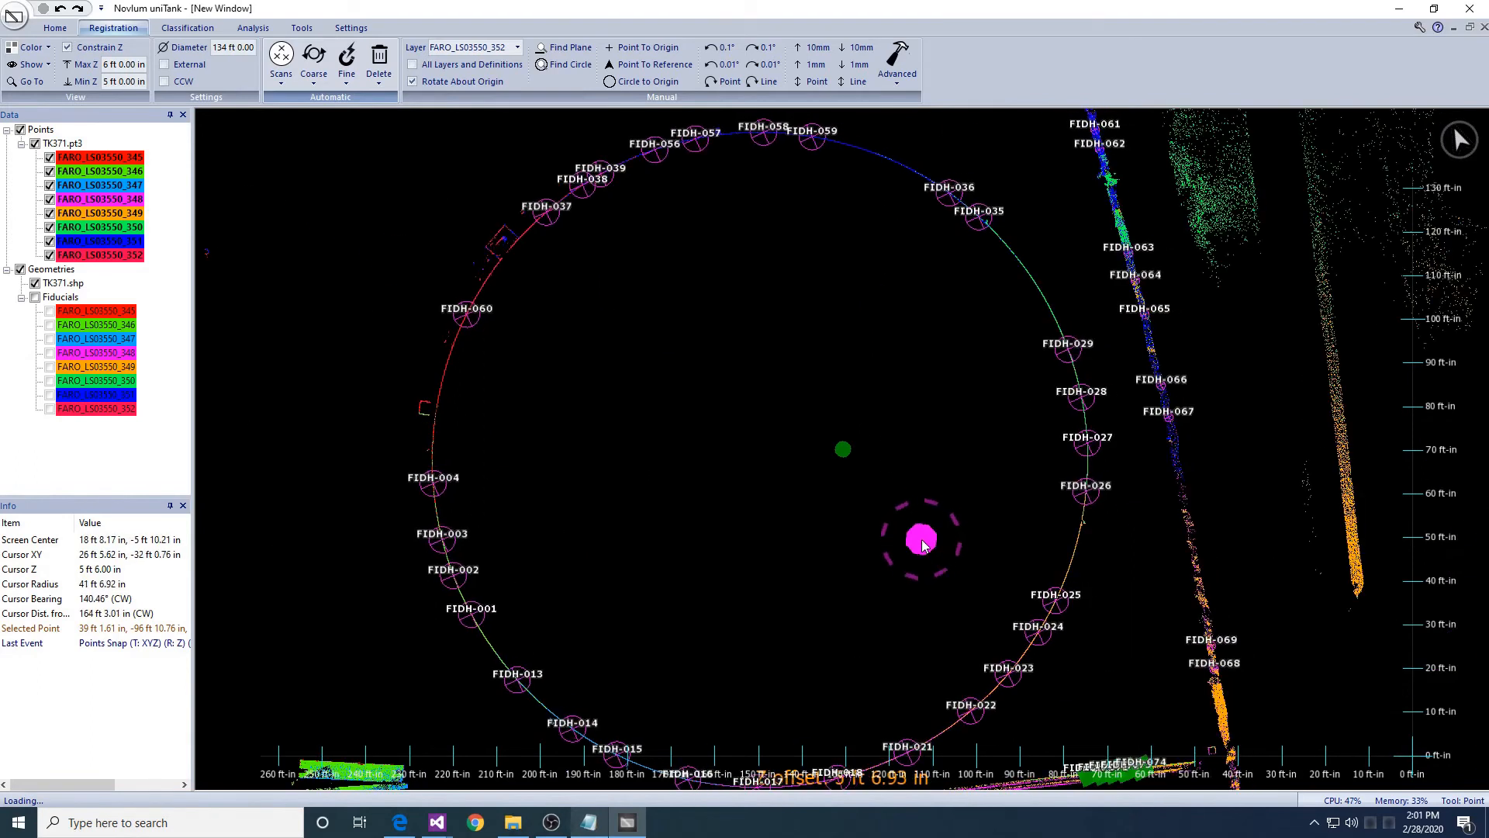
{"action": "right_click_drag", "start_coordinate": [924, 541], "coordinate": [896, 599]}
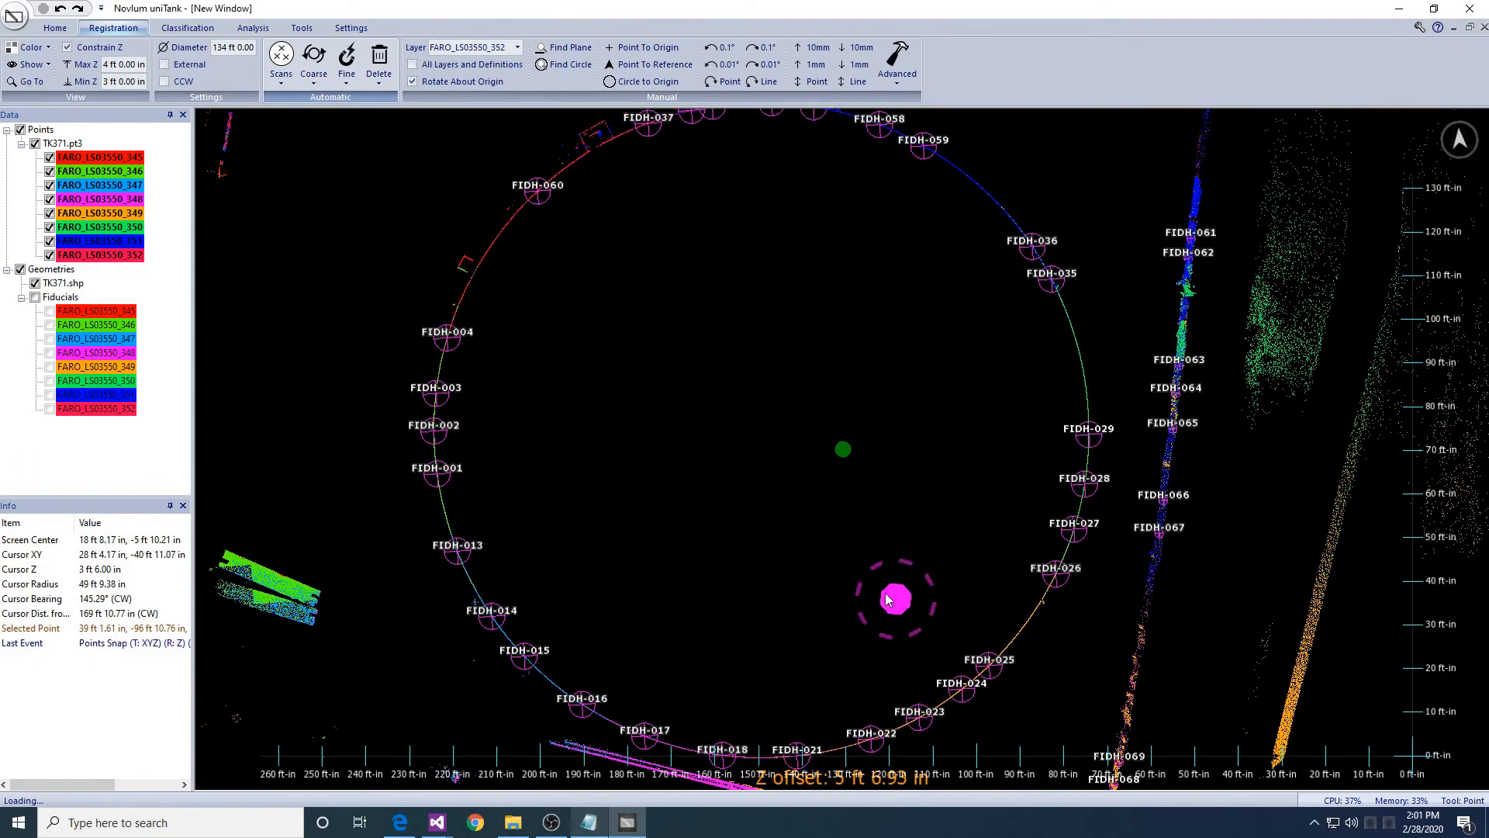
- Lower the height slice to 0–1 ft and start a circle centred in the tank
{"action": "key", "text": "Page_Down"}
{"action": "key", "text": "Page_Down"}
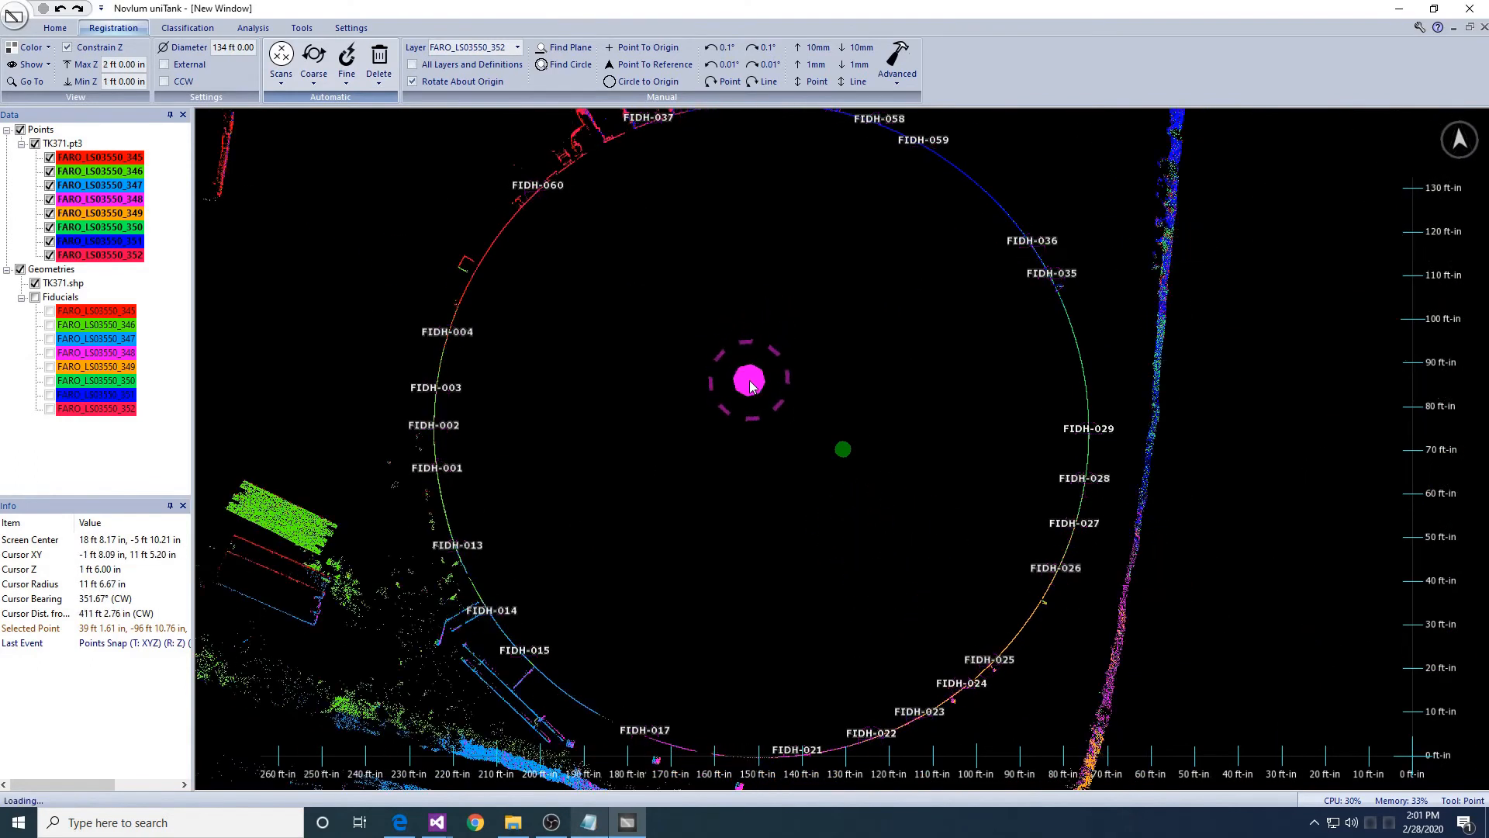
{"action": "key", "text": "Page_Down"}
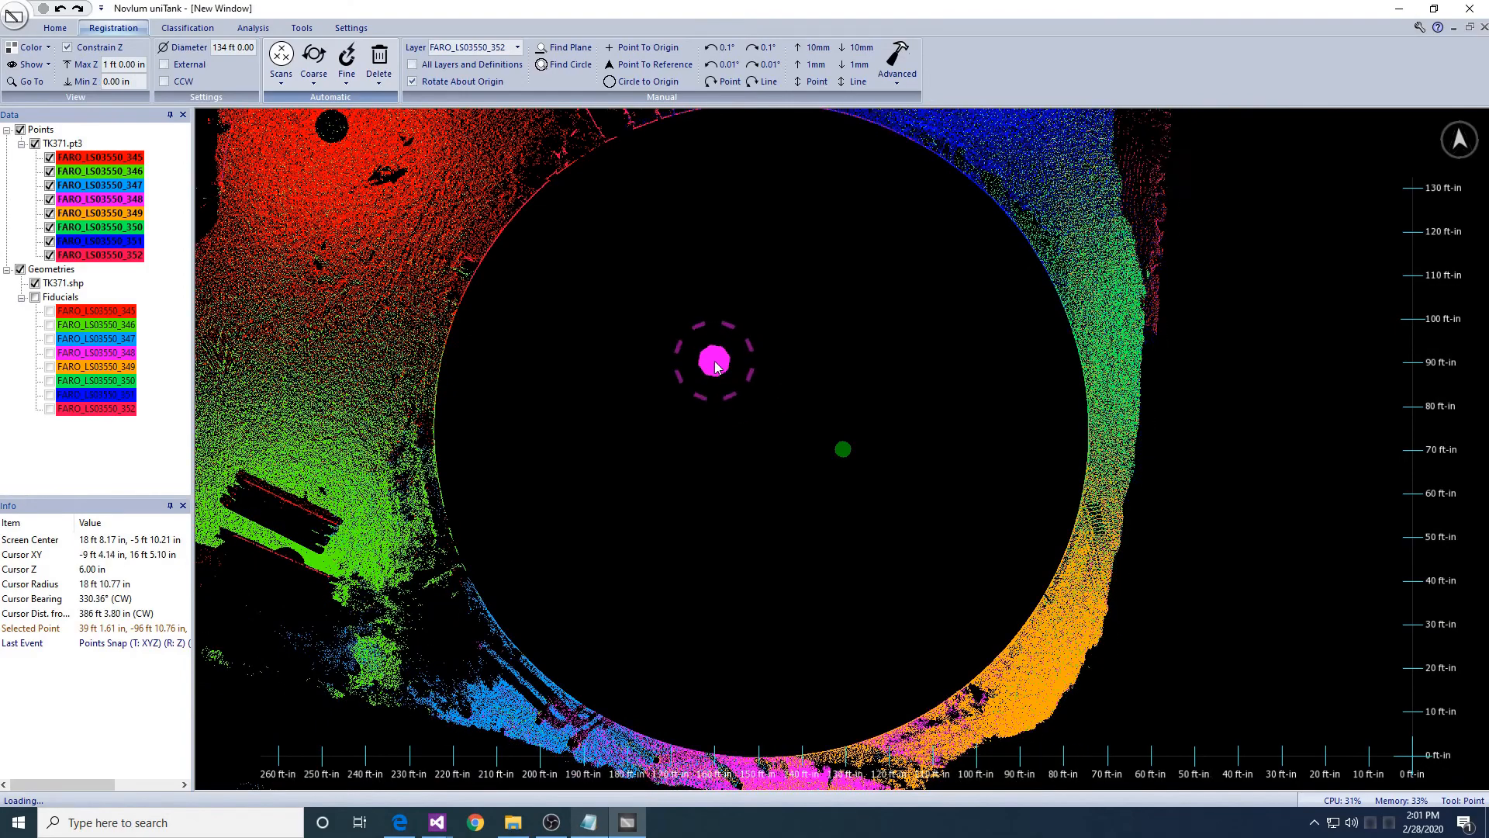
{"action": "scroll", "coordinate": [715, 366], "scroll_direction": "down", "scroll_amount": 4}
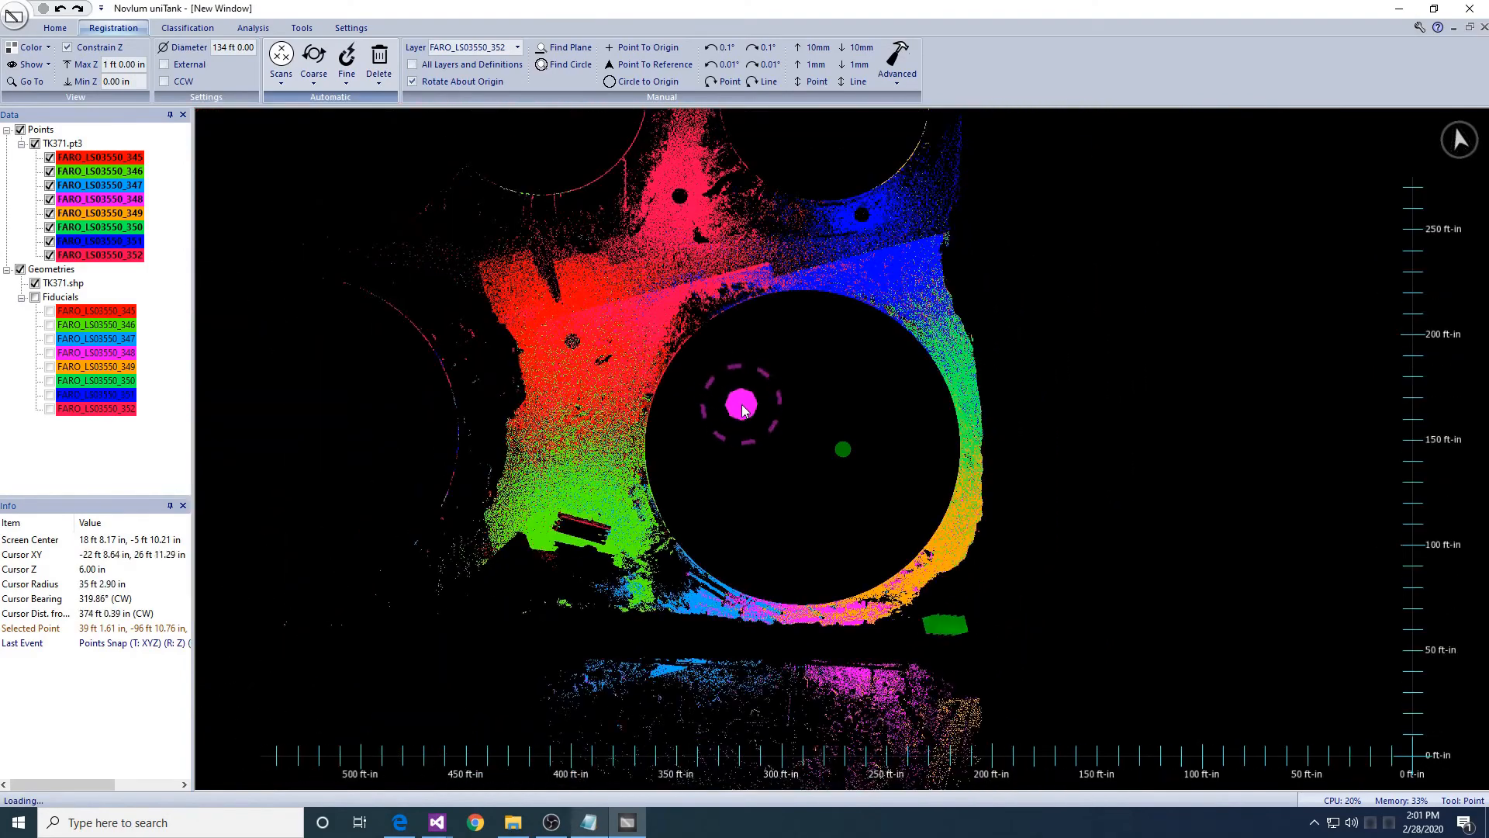
{"action": "key", "text": "c"}
{"action": "left_click", "coordinate": [792, 436]}
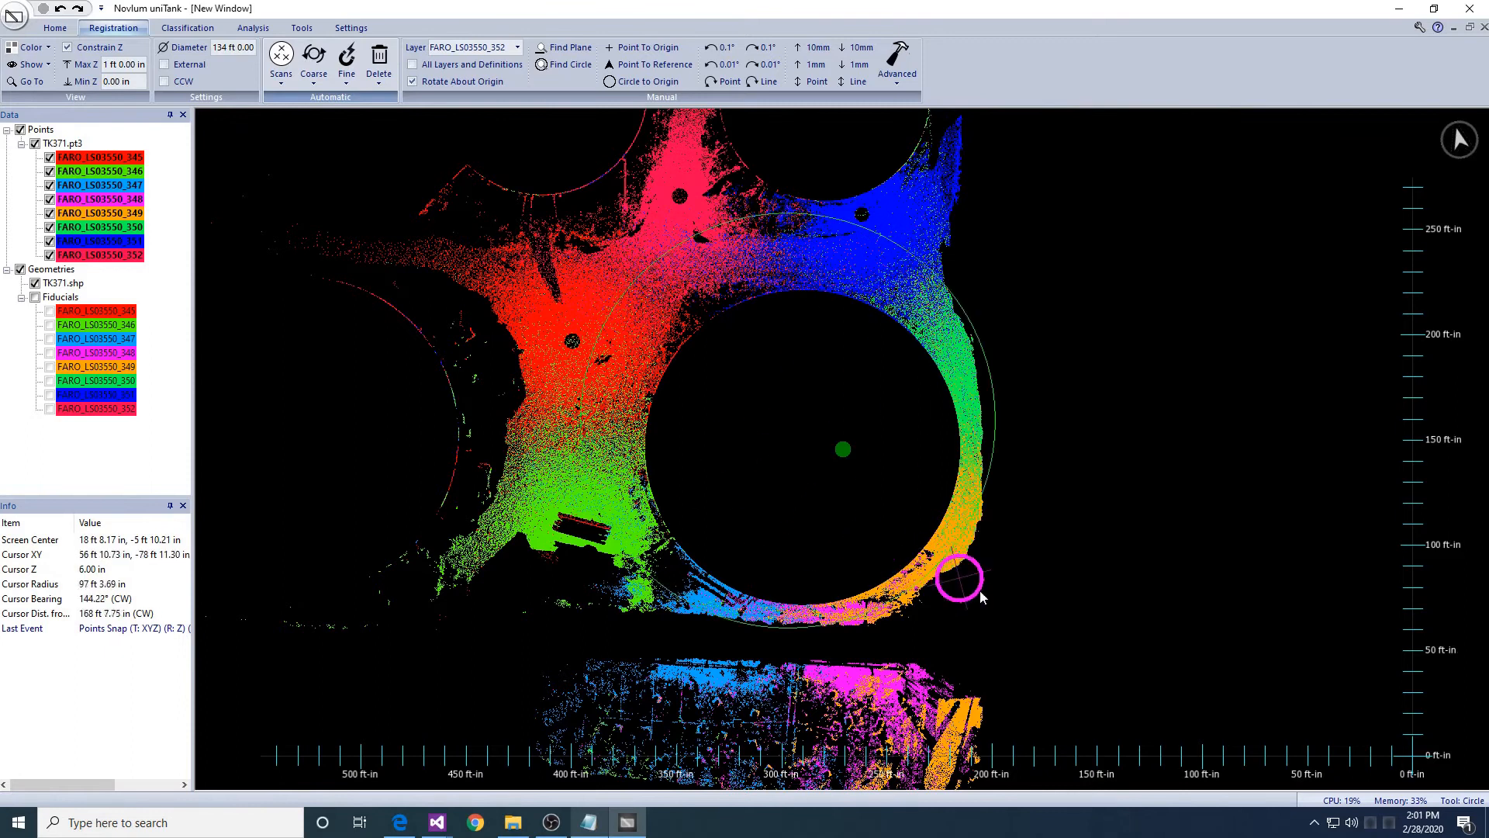
- Finish the 210 ft 2.60 in circle around the tank and set Max Z to 2 ft
{"action": "left_click", "coordinate": [943, 602]}
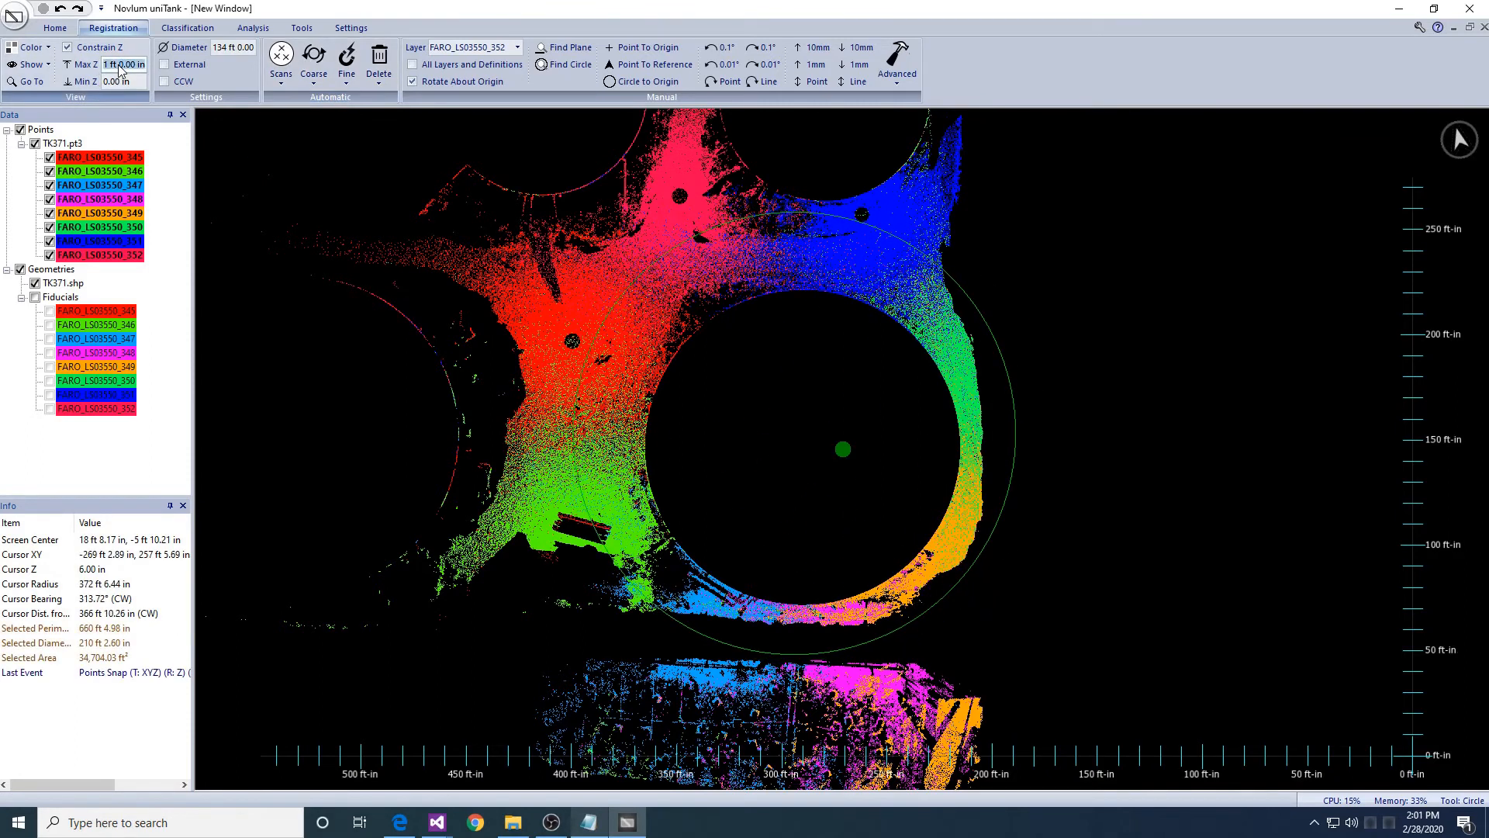
{"action": "type", "text": "2"}
{"action": "key", "text": "Return"}
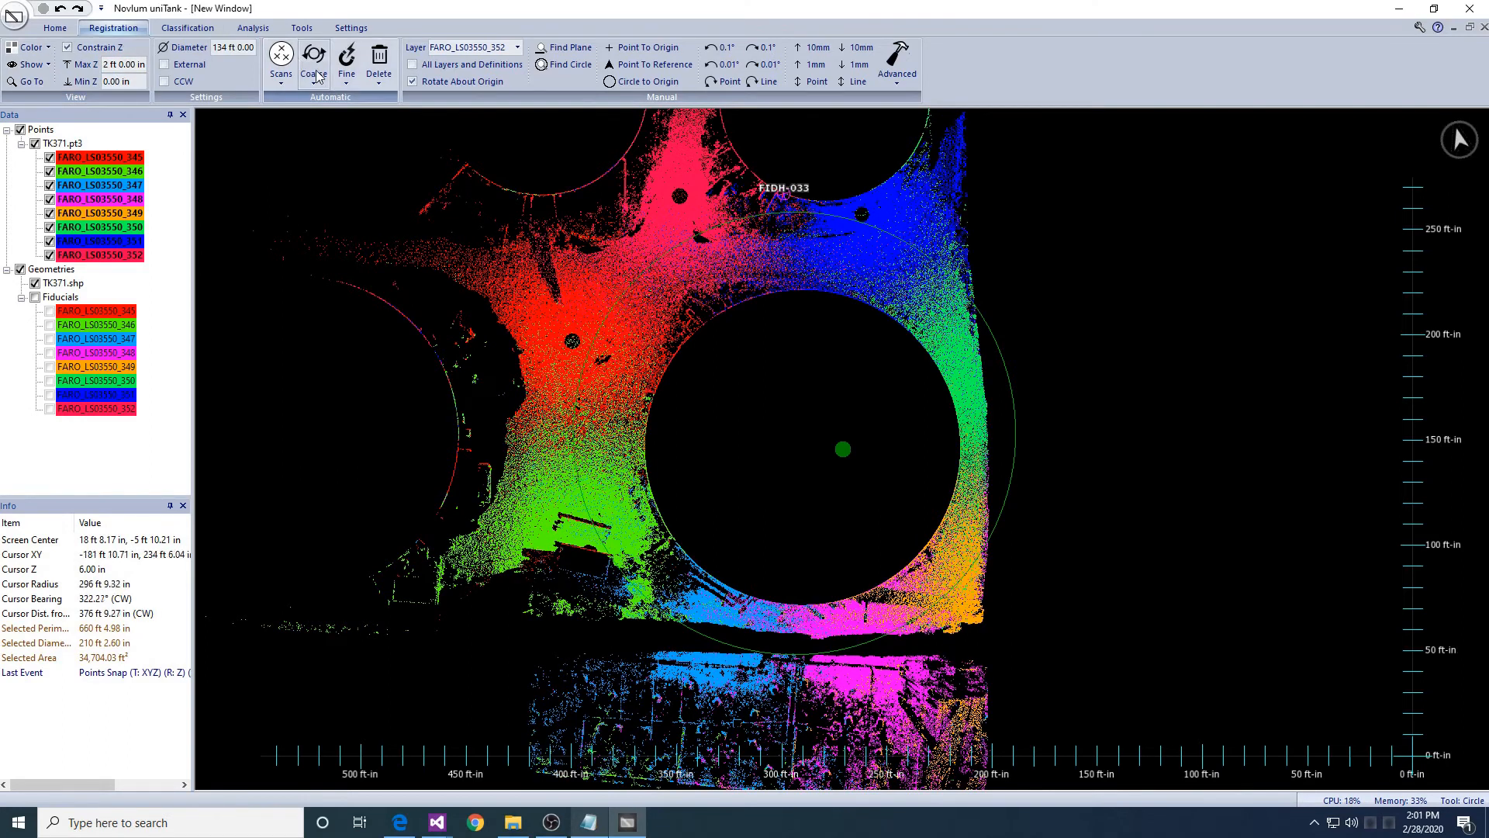
- Auto-create vertical translation fiducials on all layers at 10 ft spacing
{"action": "left_click", "coordinate": [347, 66]}
{"action": "left_click", "coordinate": [380, 121]}
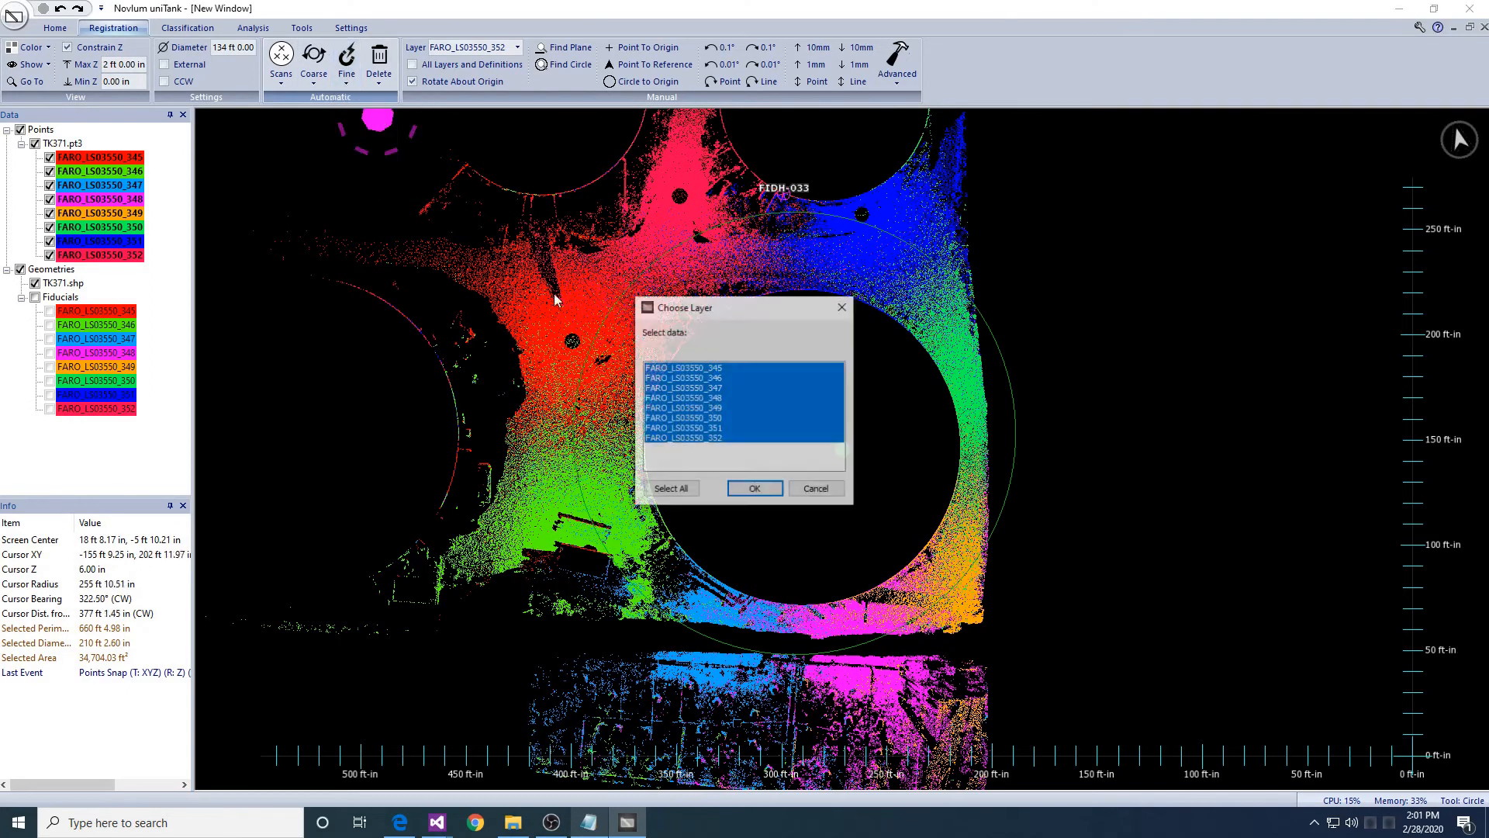
{"action": "left_click", "coordinate": [754, 488]}
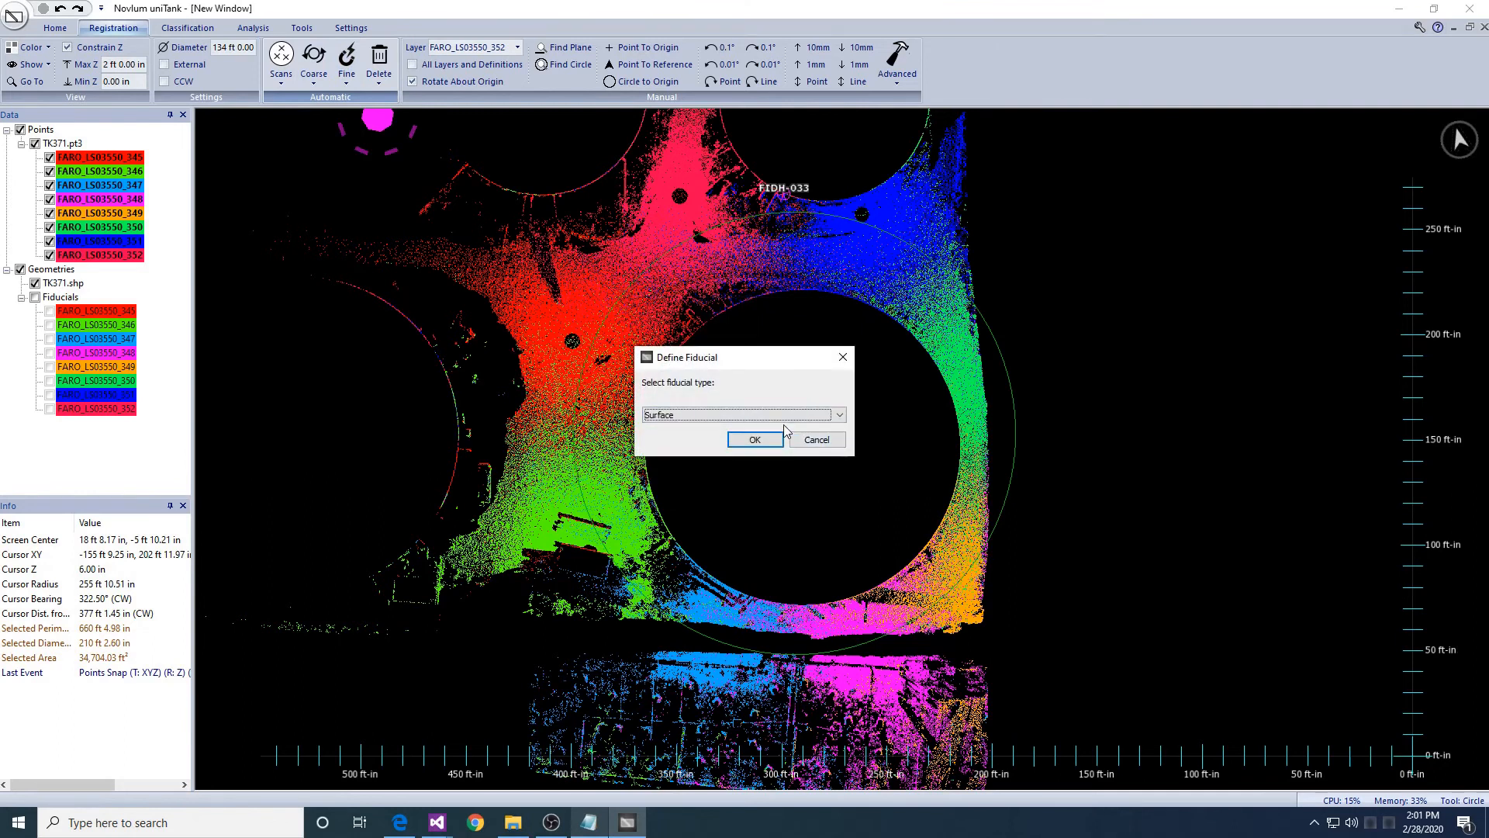
{"action": "key", "text": "Return"}
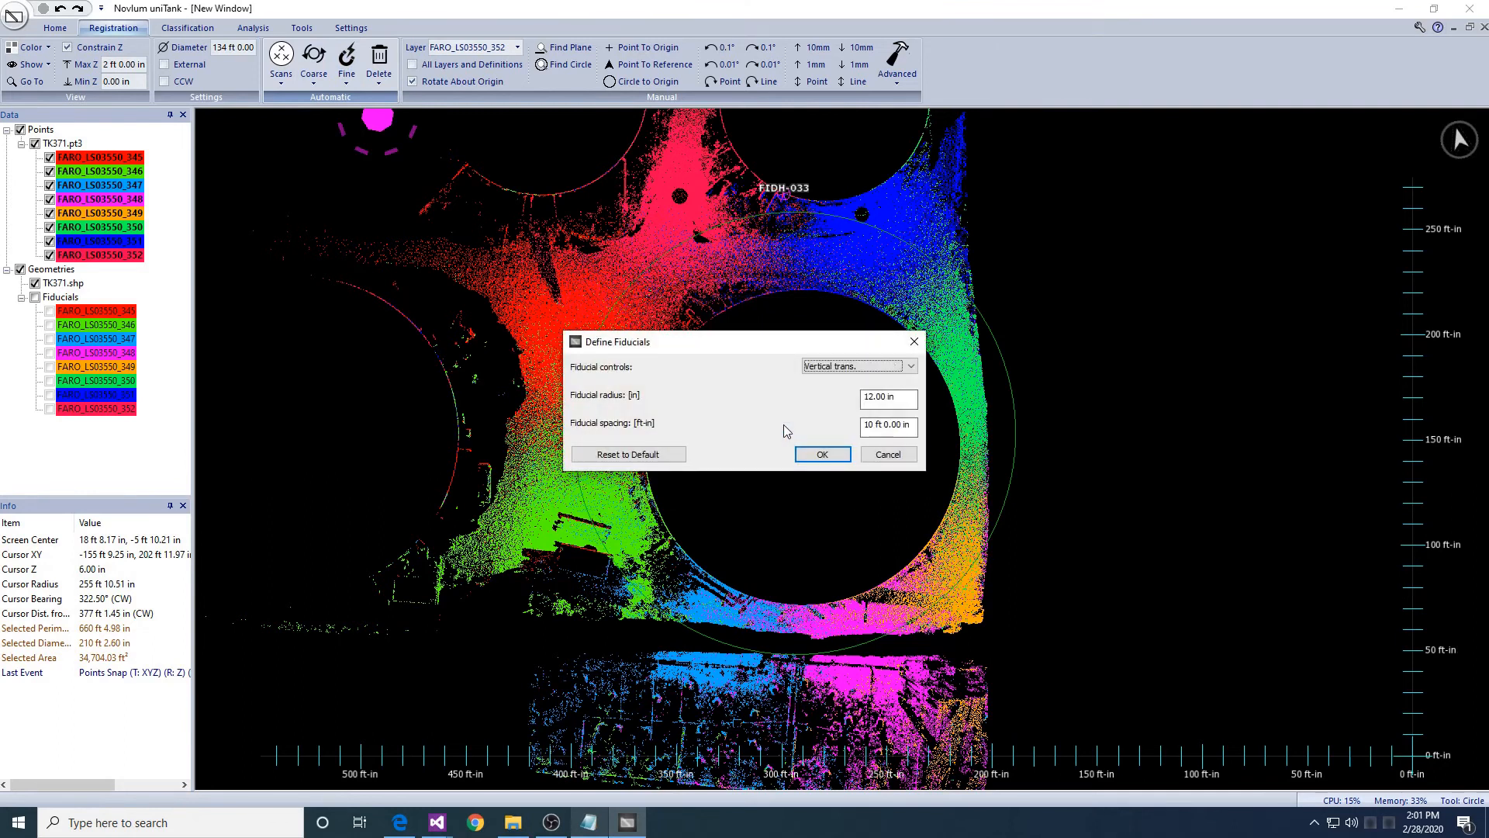
{"action": "key", "text": "Return"}
{"action": "key", "text": "Return"}
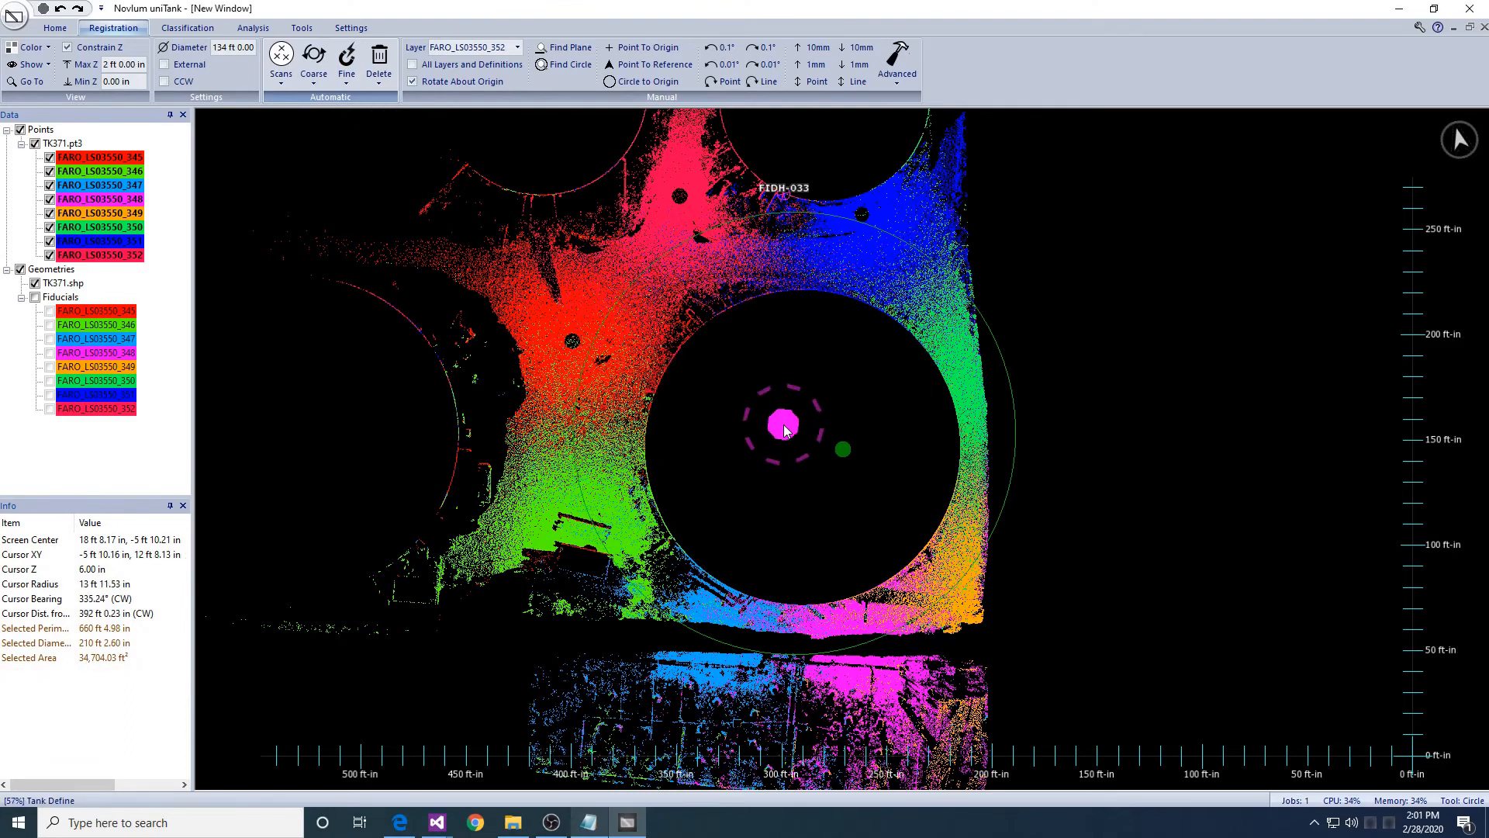
- Step the height slice up to 44–46 ft and fit a 171 ft 1.01 in circle to the shell ring
{"action": "mouse_move", "coordinate": [796, 446]}
{"action": "middle_mouse_down"}
{"action": "mouse_move", "coordinate": [788, 398]}
{"action": "mouse_move", "coordinate": [795, 436]}
{"action": "middle_mouse_up"}
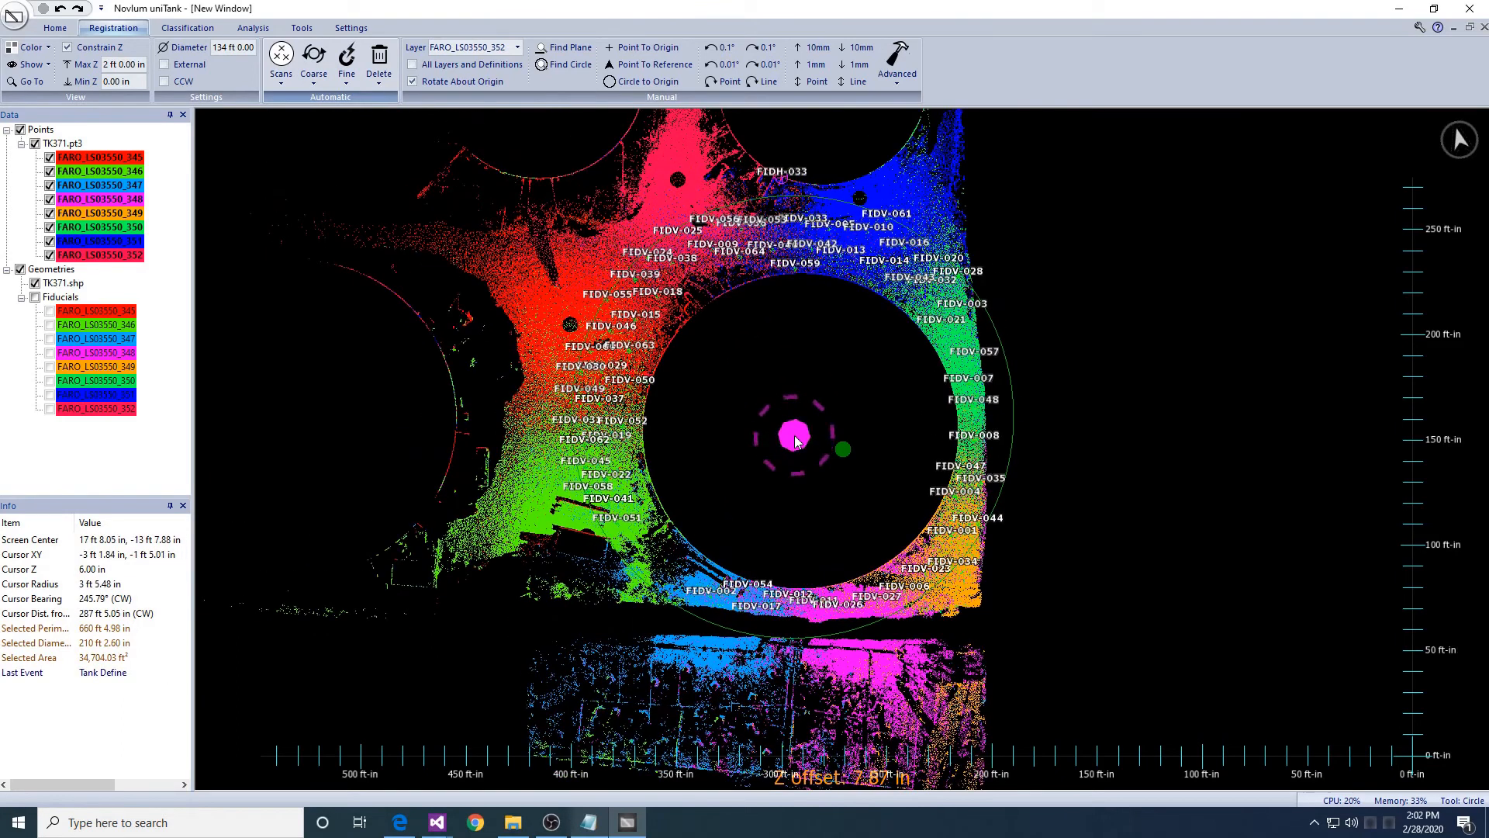
{"action": "key", "text": "Page_Up"}
{"action": "key", "text": "Page_Up"}
{"action": "key", "text": "Page_Up"}
{"action": "key", "text": "Page_Up"}
{"action": "key", "text": "Page_Up"}
{"action": "key", "text": "Page_Up"}
{"action": "key", "text": "Page_Up"}
{"action": "key", "text": "Page_Up"}
{"action": "key", "text": "Page_Up"}
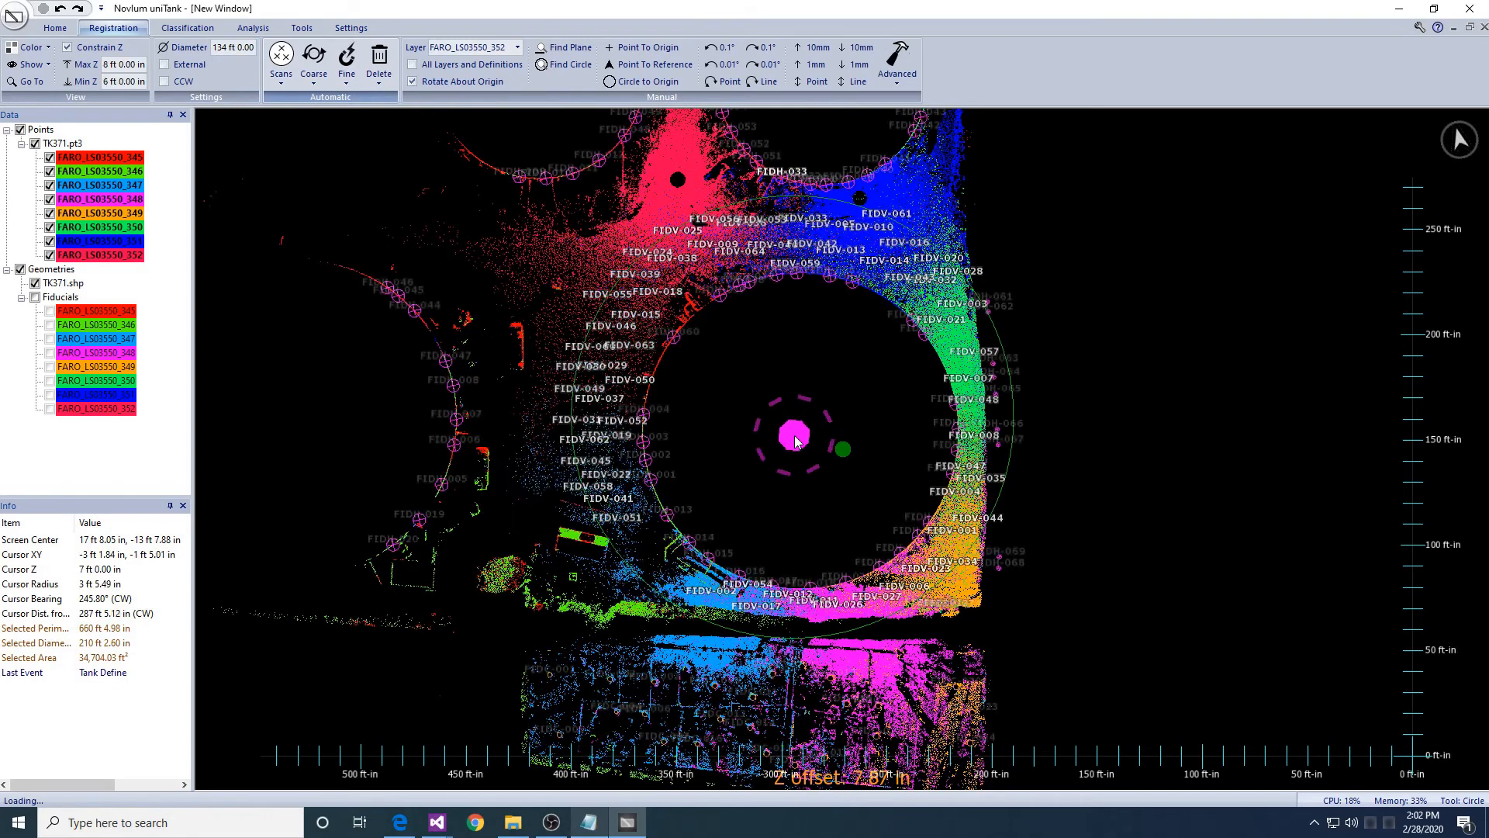
{"action": "key", "text": "Page_Up"}
{"action": "key", "text": "Page_Up"}
{"action": "key", "text": "Page_Up"}
{"action": "key", "text": "Page_Up"}
{"action": "key", "text": "Page_Up"}
{"action": "key", "text": "Page_Up"}
{"action": "key", "text": "Page_Up"}
{"action": "key", "text": "Page_Up"}
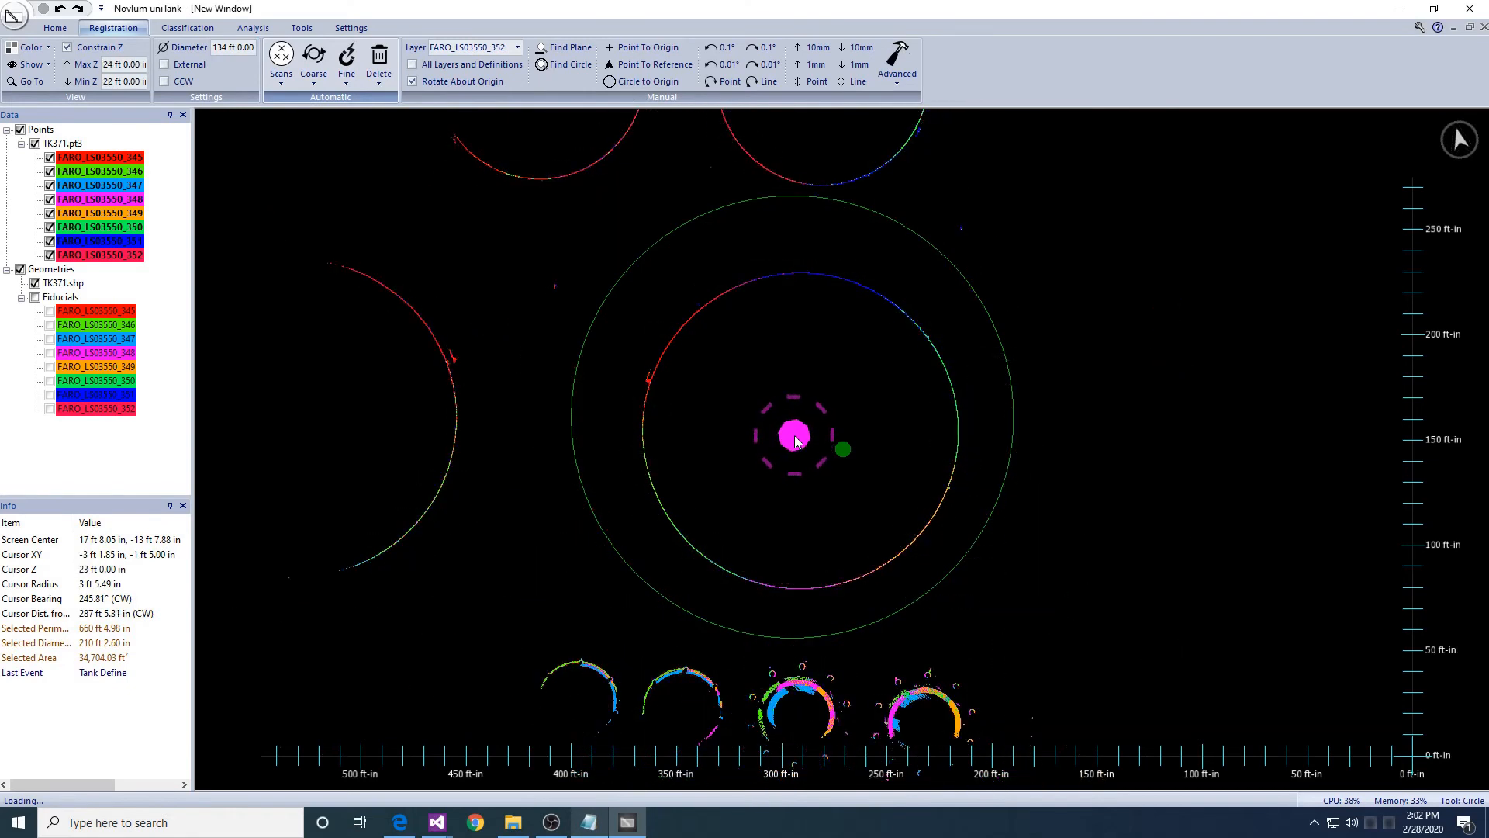
{"action": "key", "text": "Page_Up"}
{"action": "key", "text": "Page_Up"}
{"action": "key", "text": "Page_Up"}
{"action": "key", "text": "Page_Up"}
{"action": "key", "text": "Page_Up"}
{"action": "key", "text": "Page_Up"}
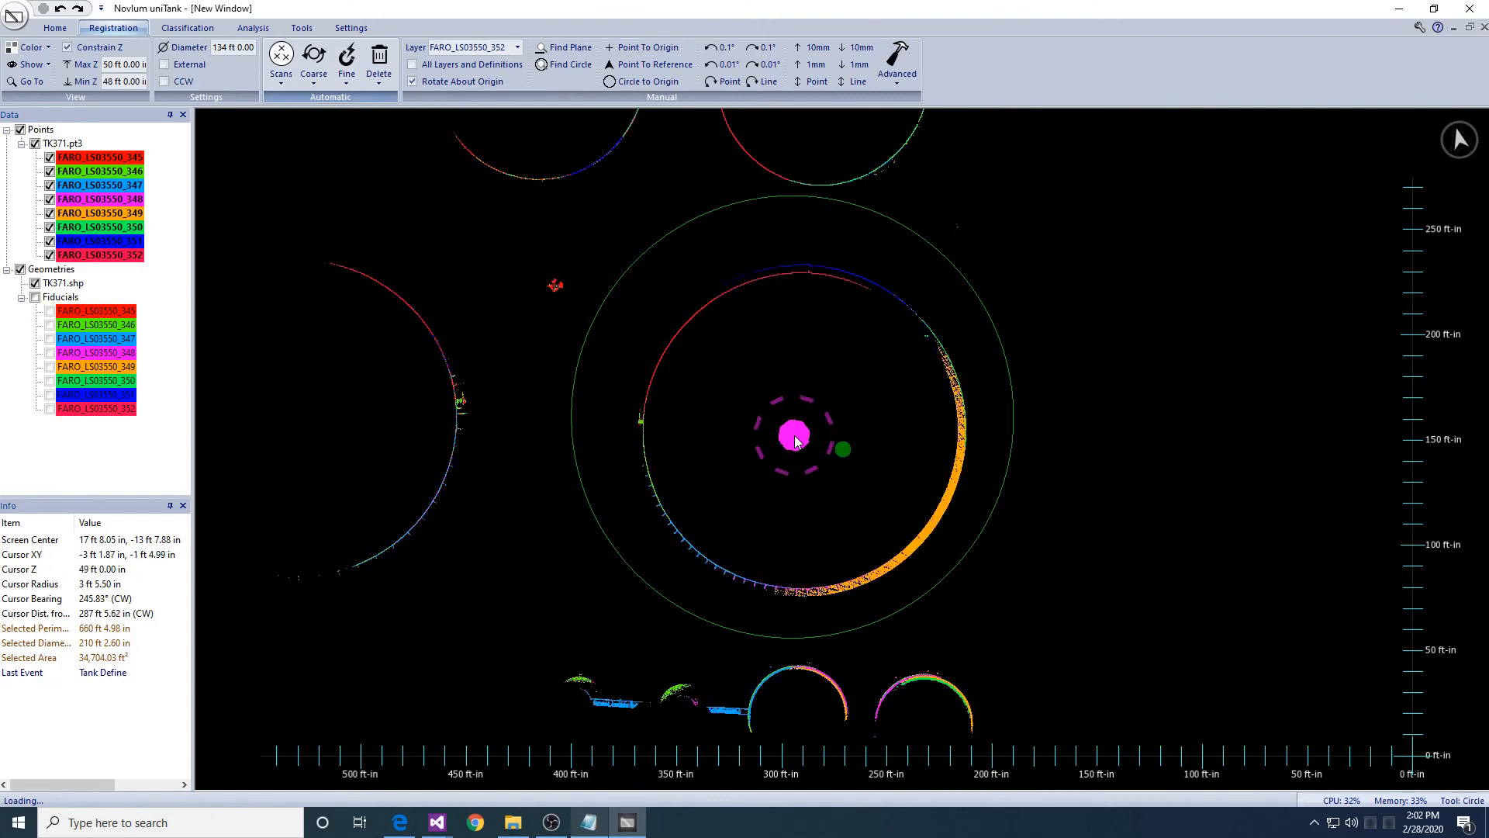
{"action": "key", "text": "Page_Up"}
{"action": "key", "text": "Page_Down"}
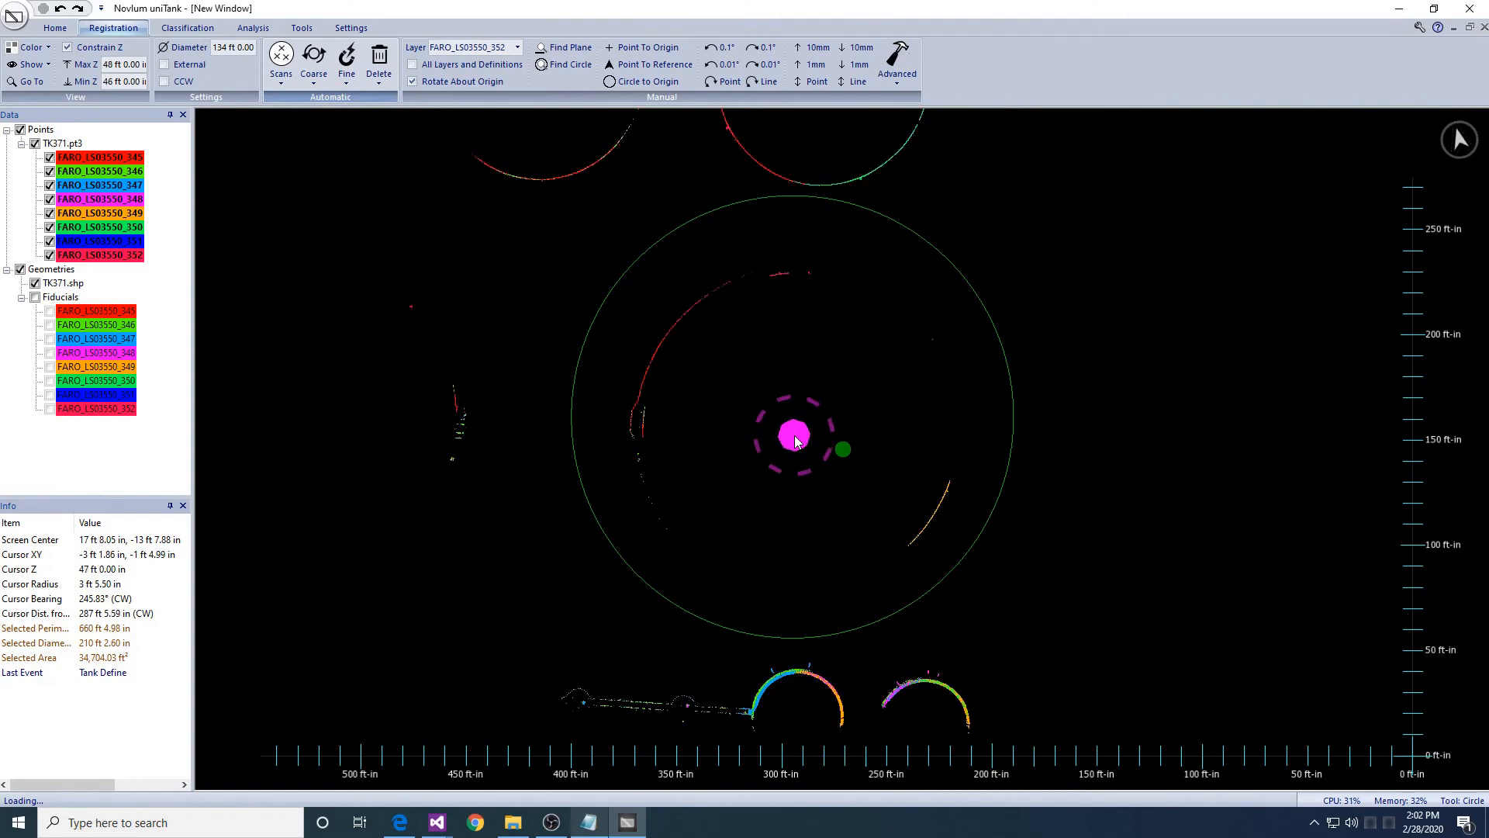
{"action": "key", "text": "Page_Down"}
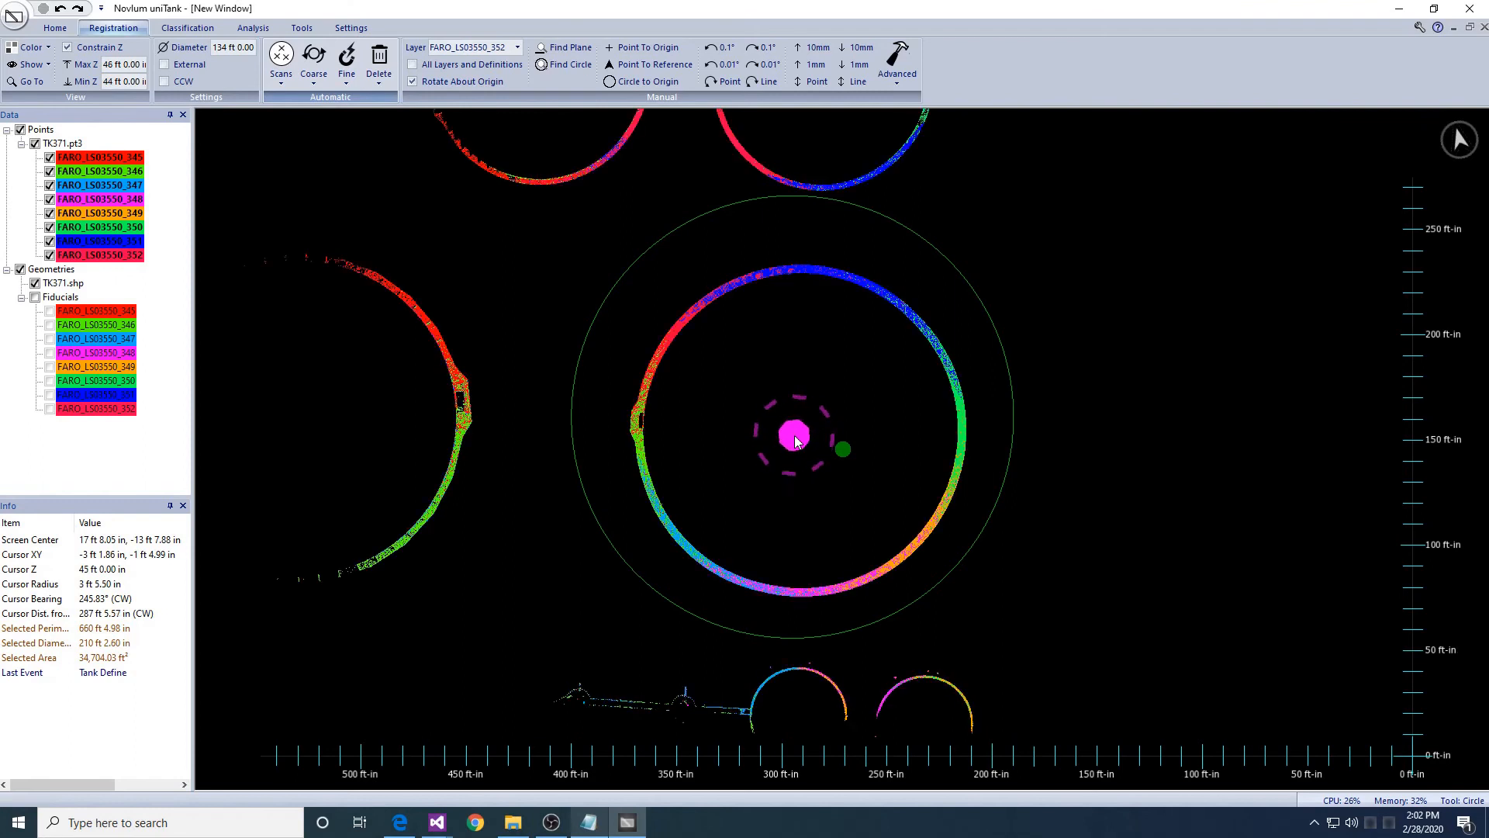
{"action": "mouse_move", "coordinate": [683, 292]}
{"action": "left_mouse_down"}
{"action": "mouse_move", "coordinate": [954, 551]}
{"action": "mouse_move", "coordinate": [922, 564]}
{"action": "left_mouse_up"}
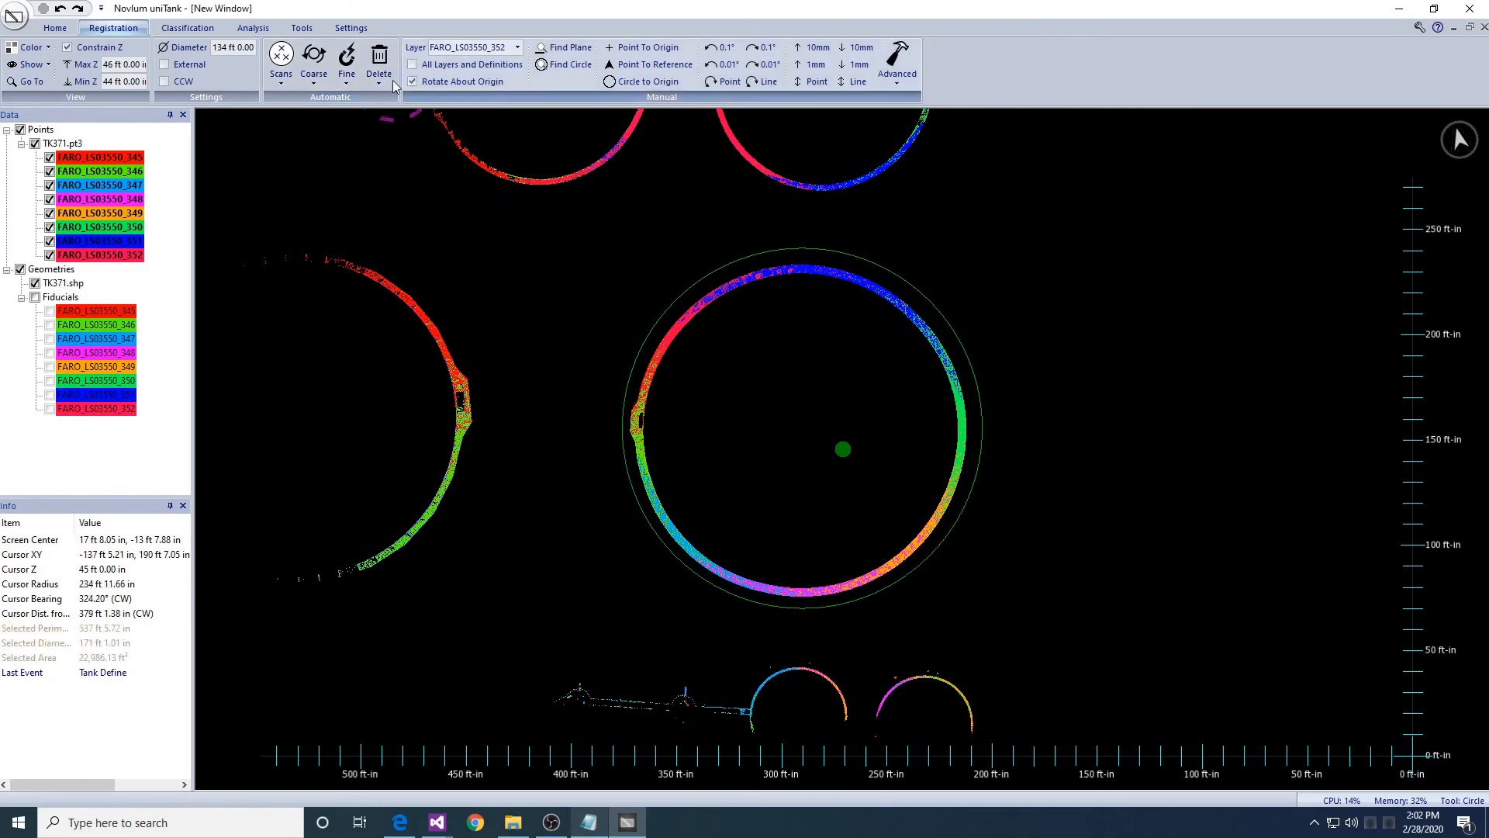
- Auto-create surface fiducials on all layers in the 44–46 ft band, accepting default radius and spacing
{"action": "left_click", "coordinate": [347, 75]}
{"action": "left_click", "coordinate": [363, 122]}
{"action": "key", "text": "Return"}
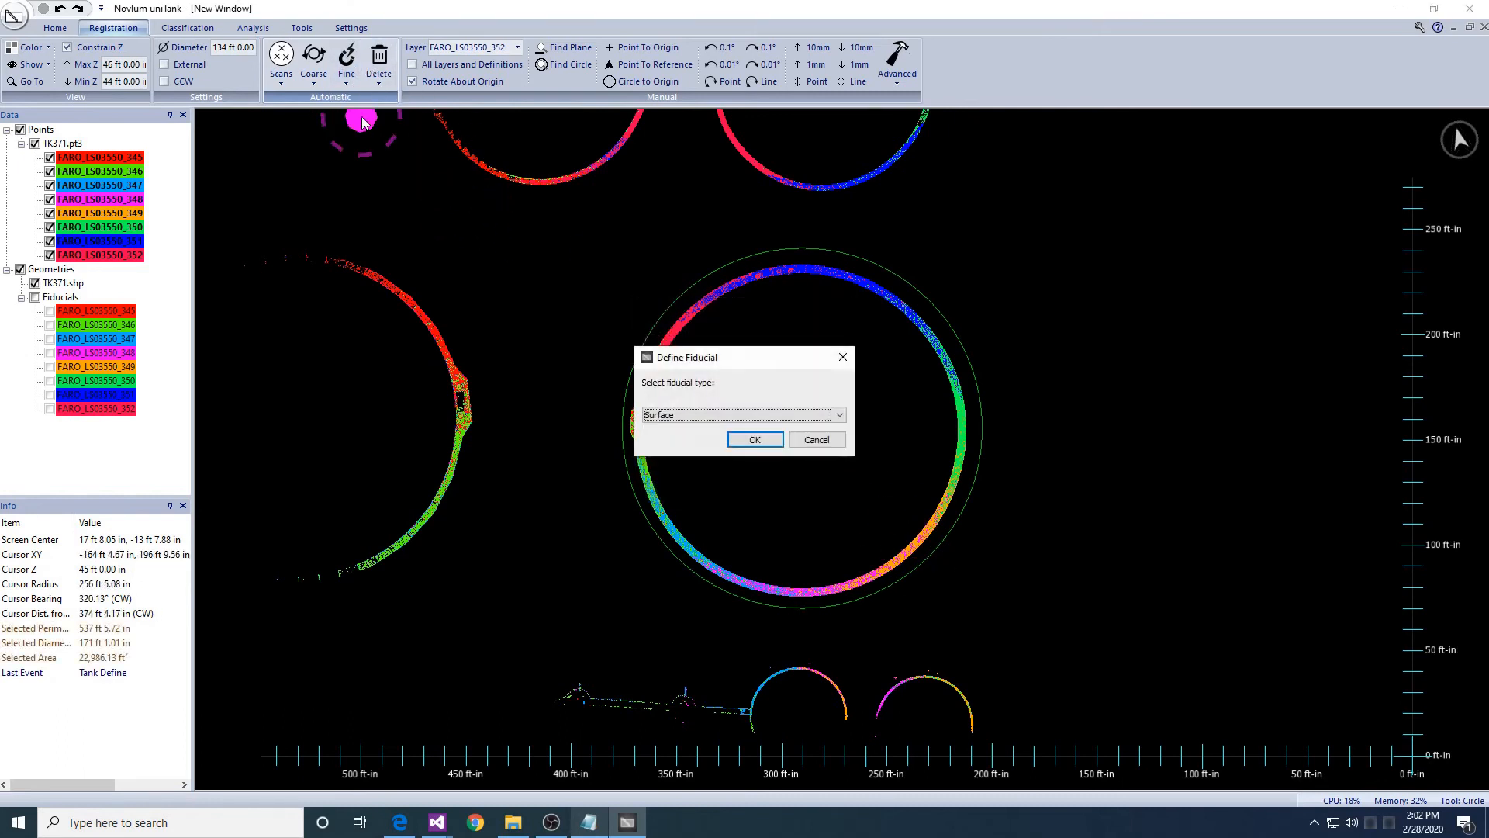
{"action": "key", "text": "Return"}
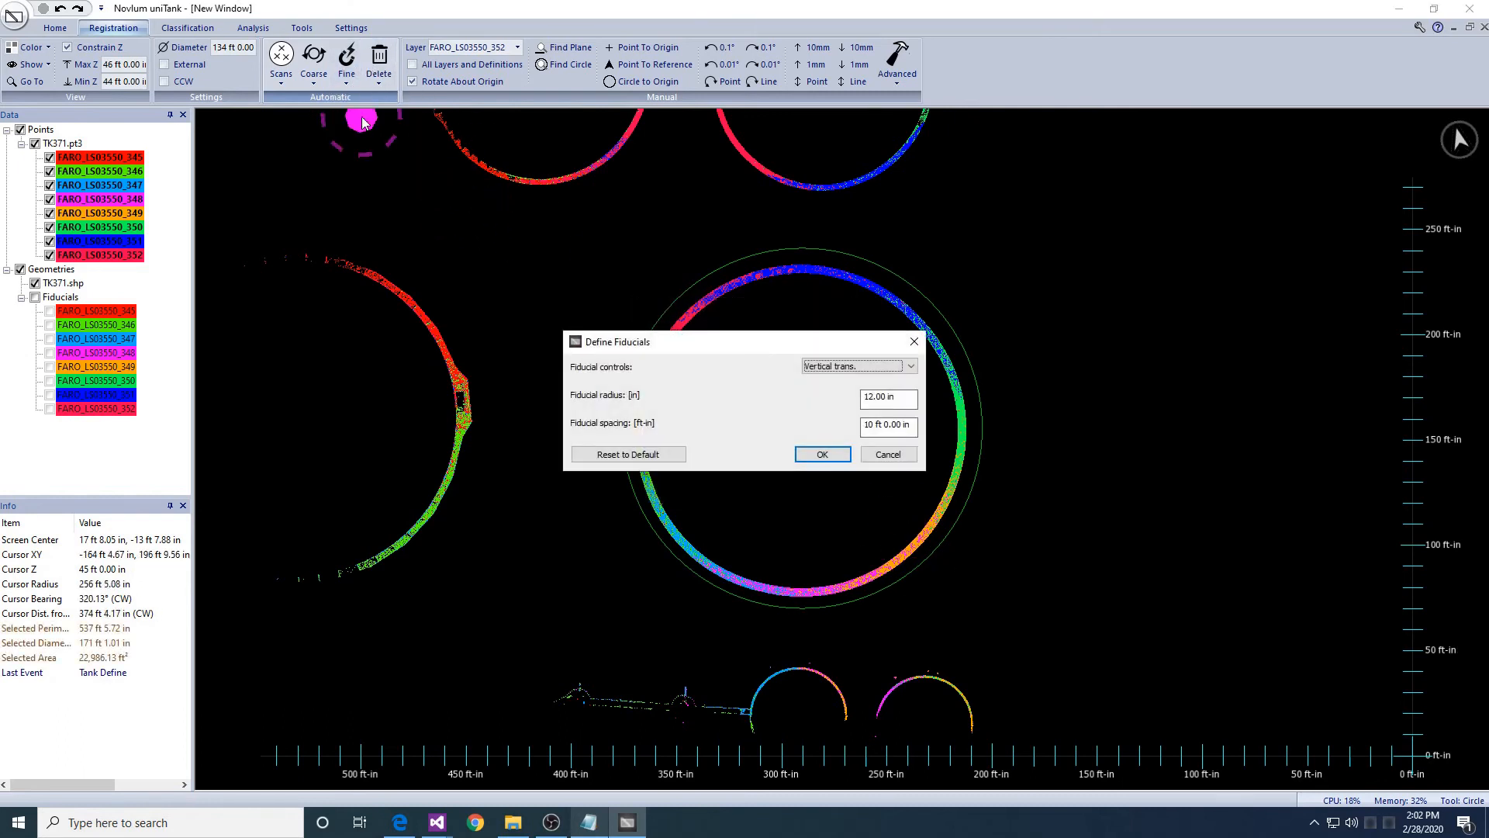
{"action": "key", "text": "Return"}
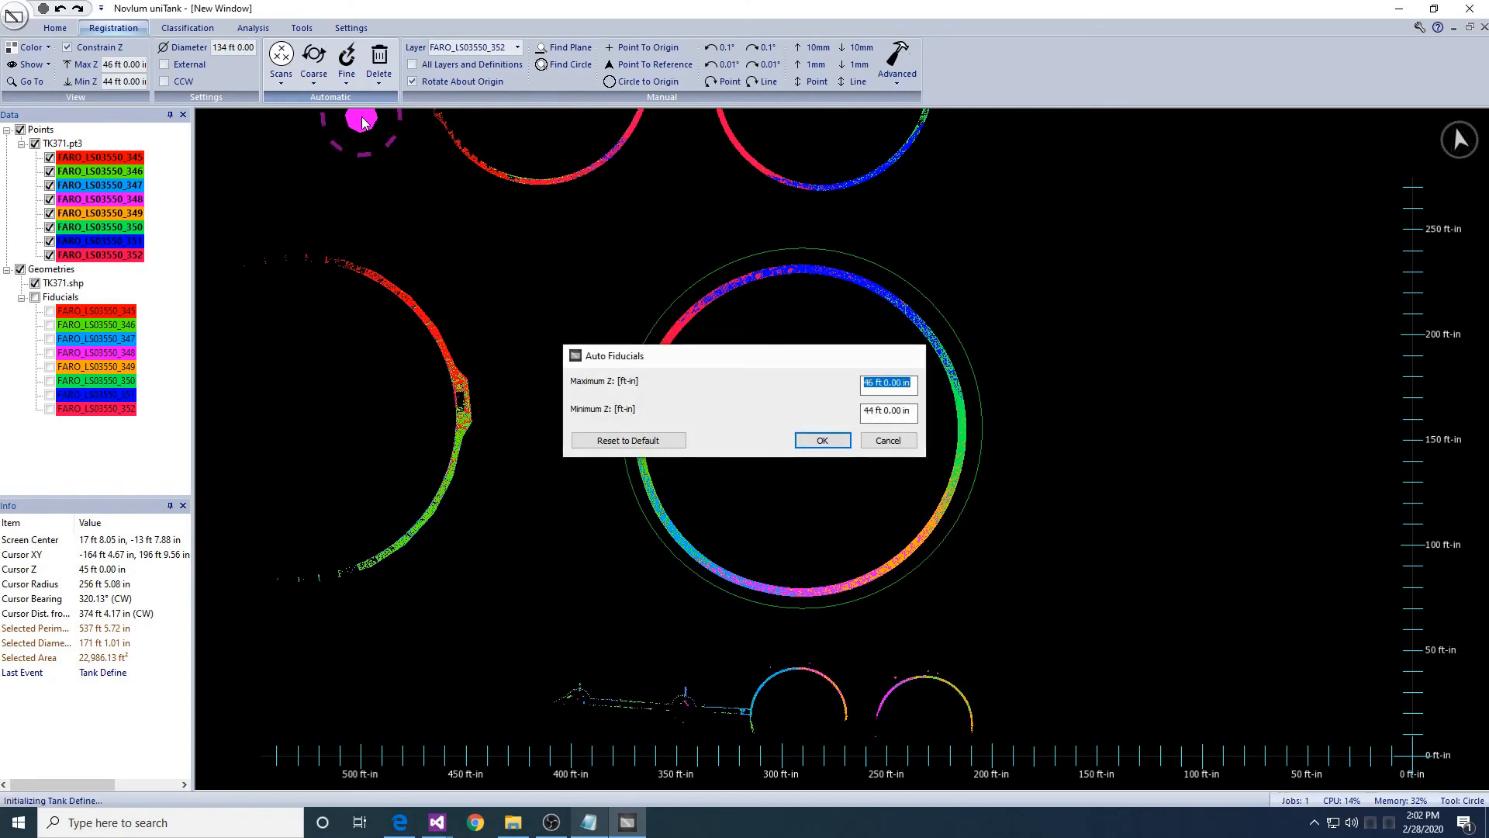
{"action": "key", "text": "Return"}
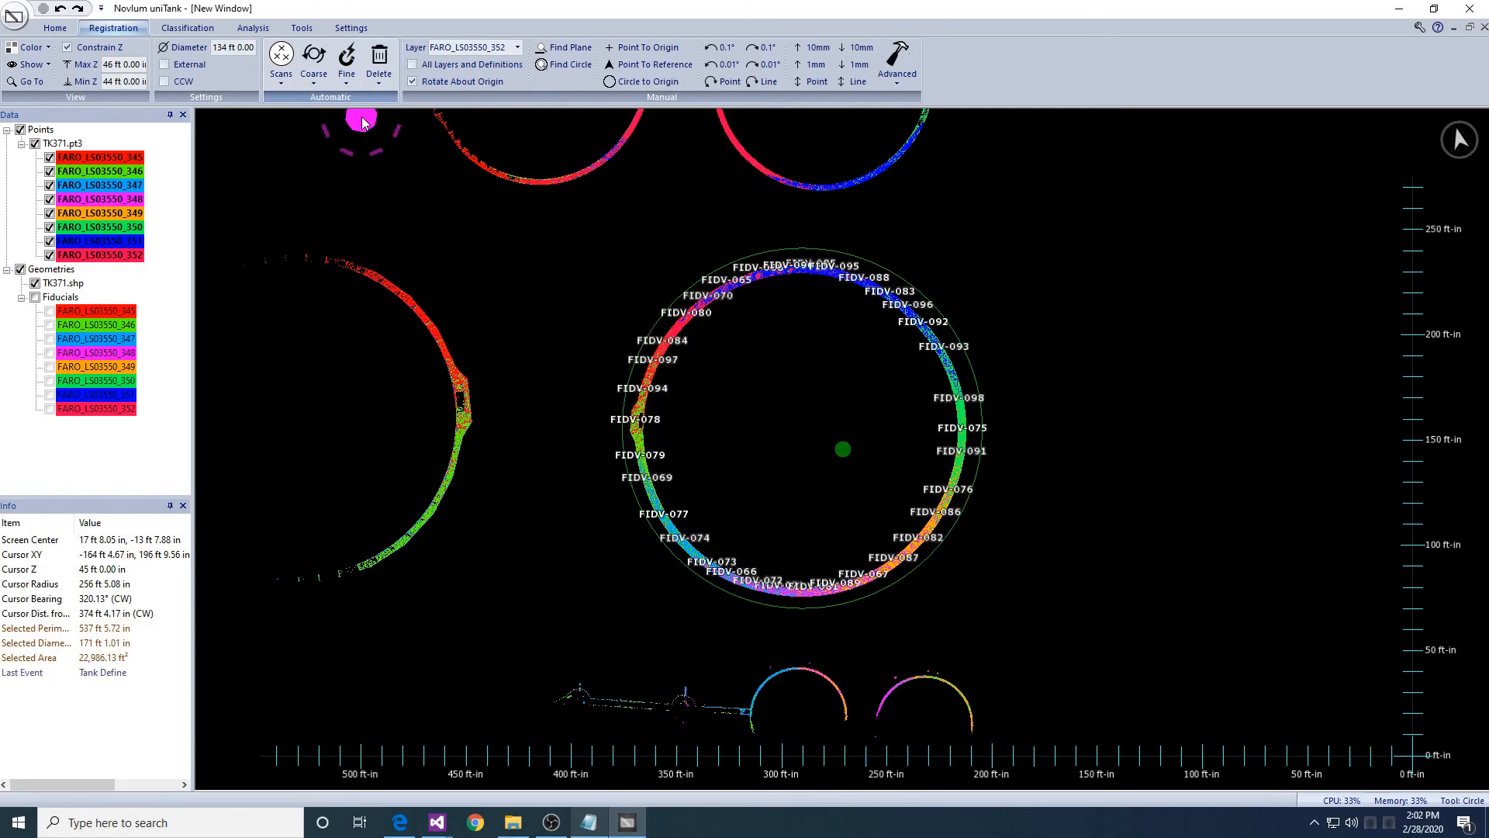
{"action": "middle_click_drag", "start_coordinate": [703, 455], "coordinate": [709, 399]}
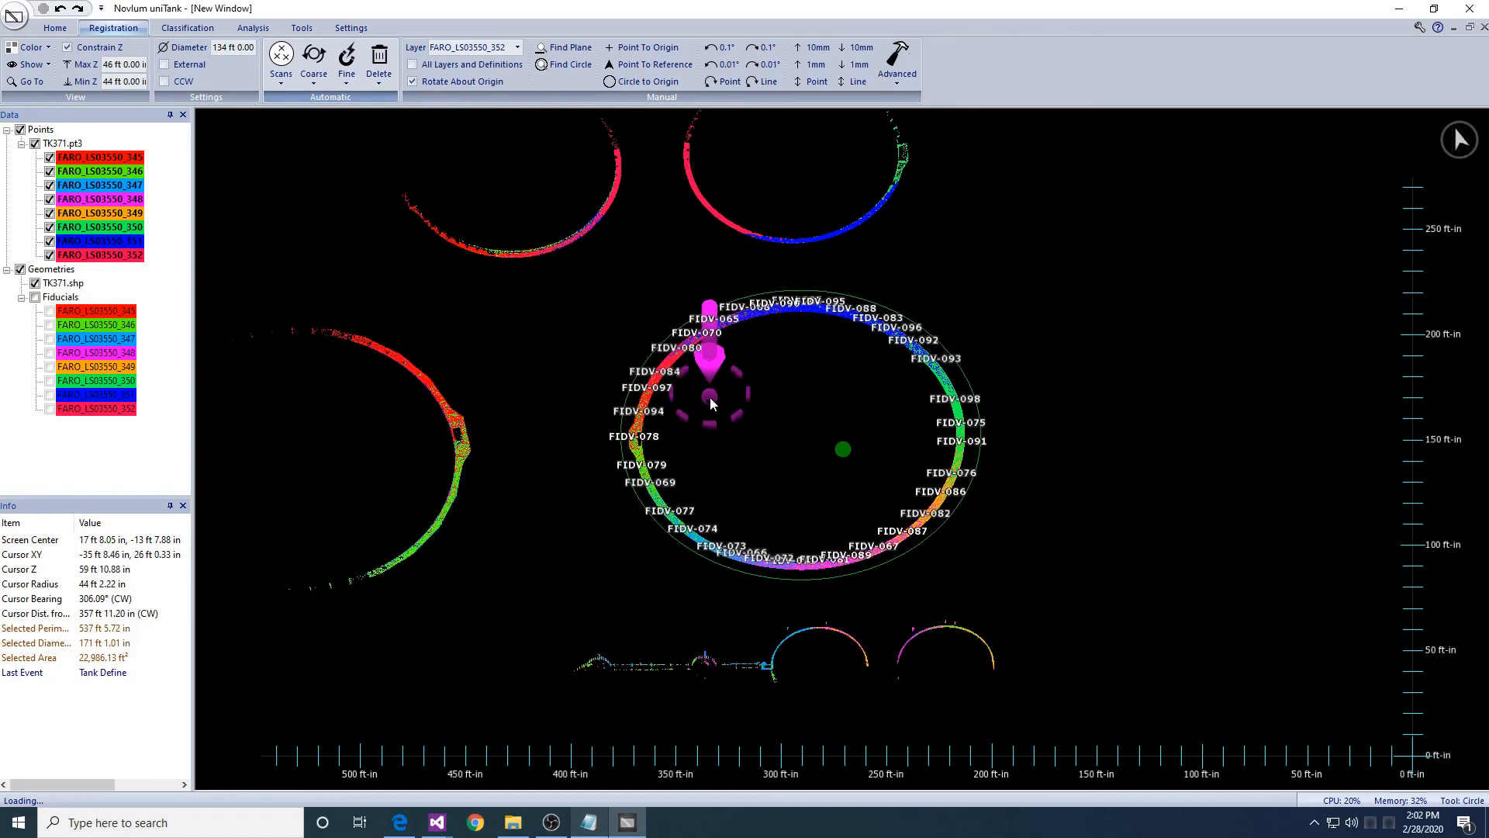
- Snap all layers to the fiducials using translation and horizontal rotation
{"action": "left_click", "coordinate": [347, 81]}
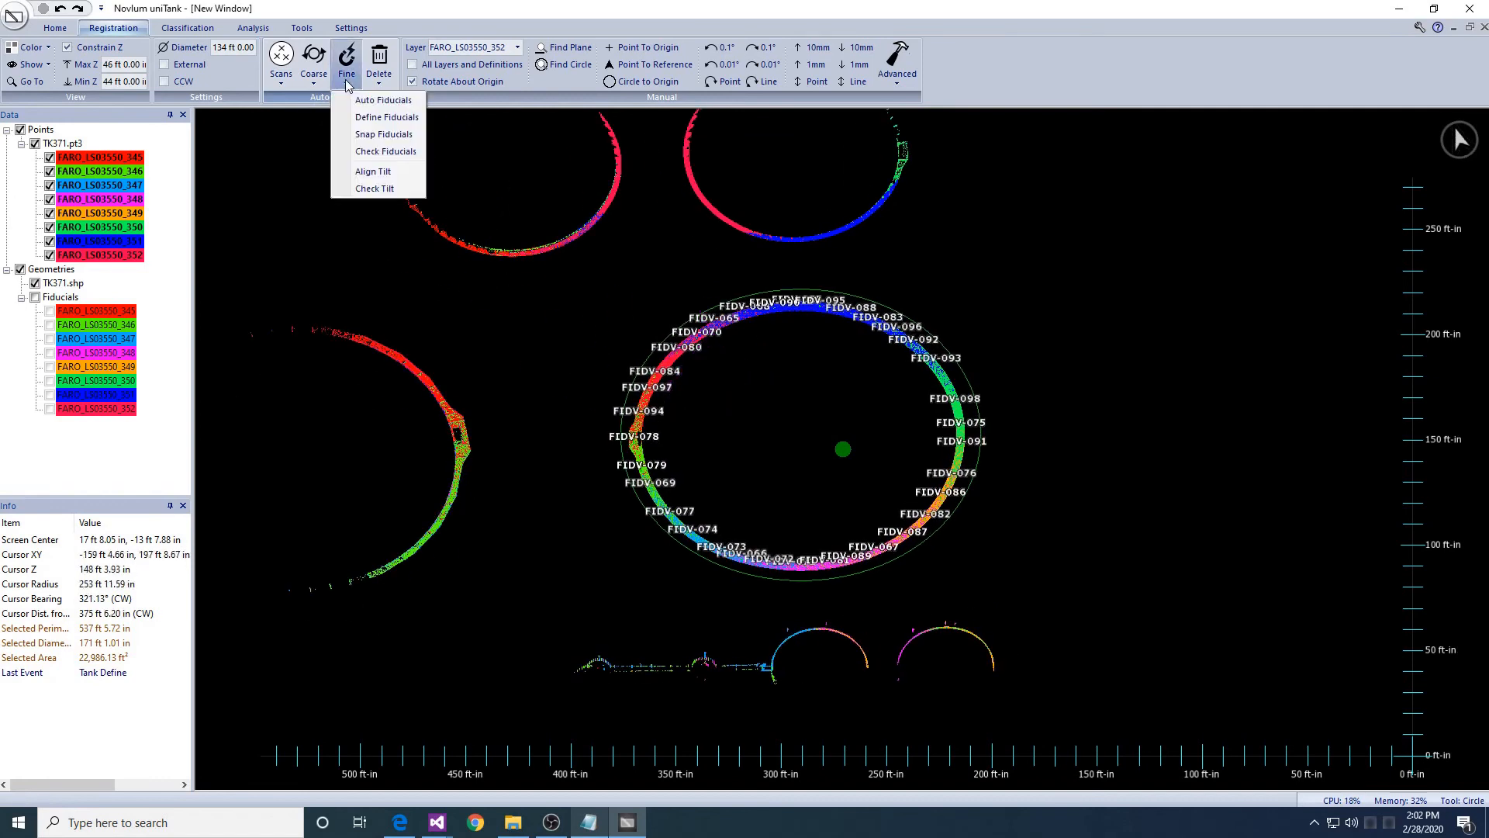
{"action": "left_click", "coordinate": [378, 132]}
{"action": "key", "text": "Return"}
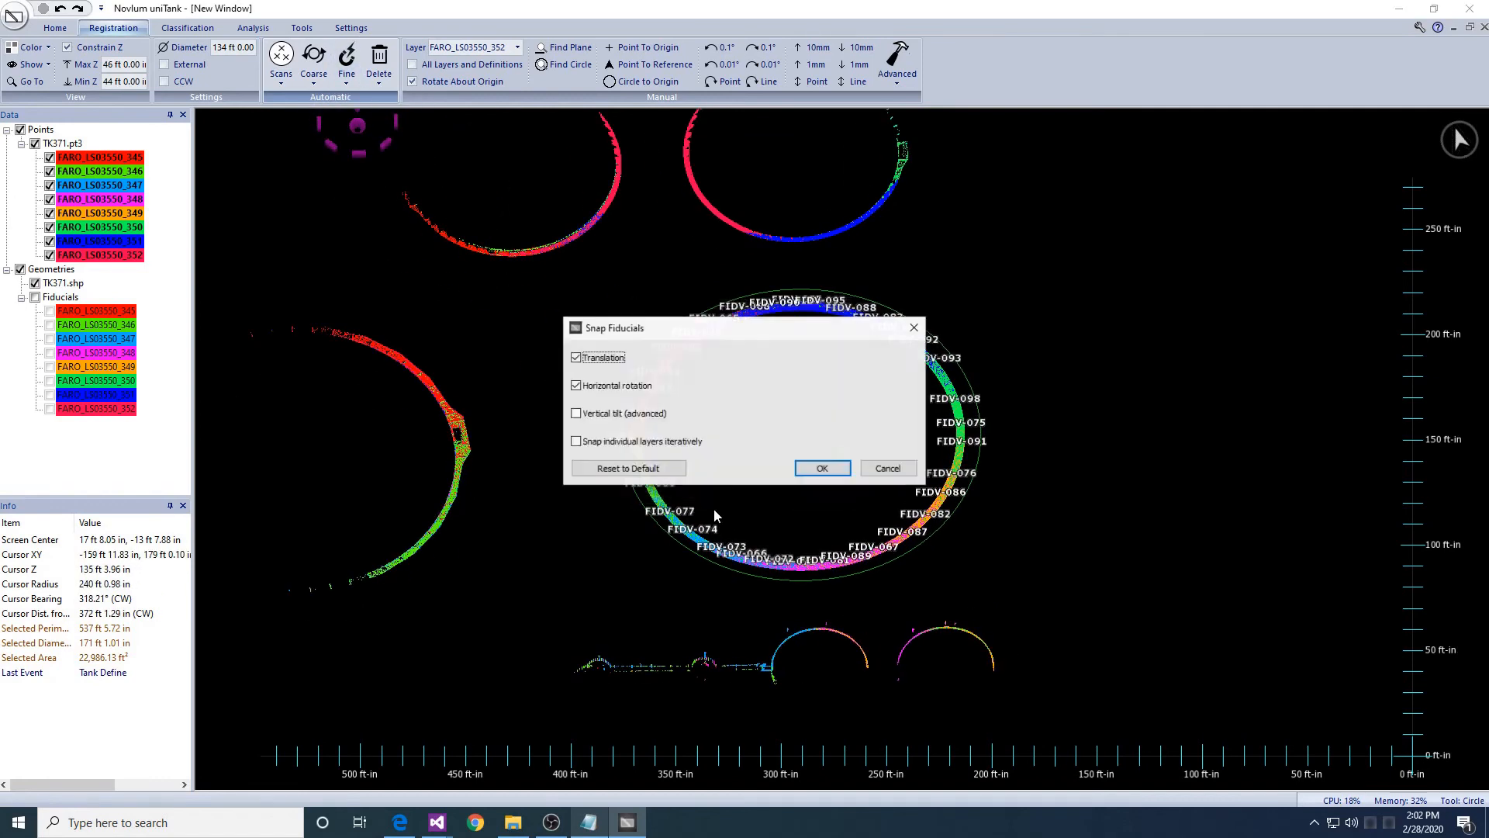
{"action": "left_click", "coordinate": [802, 470]}
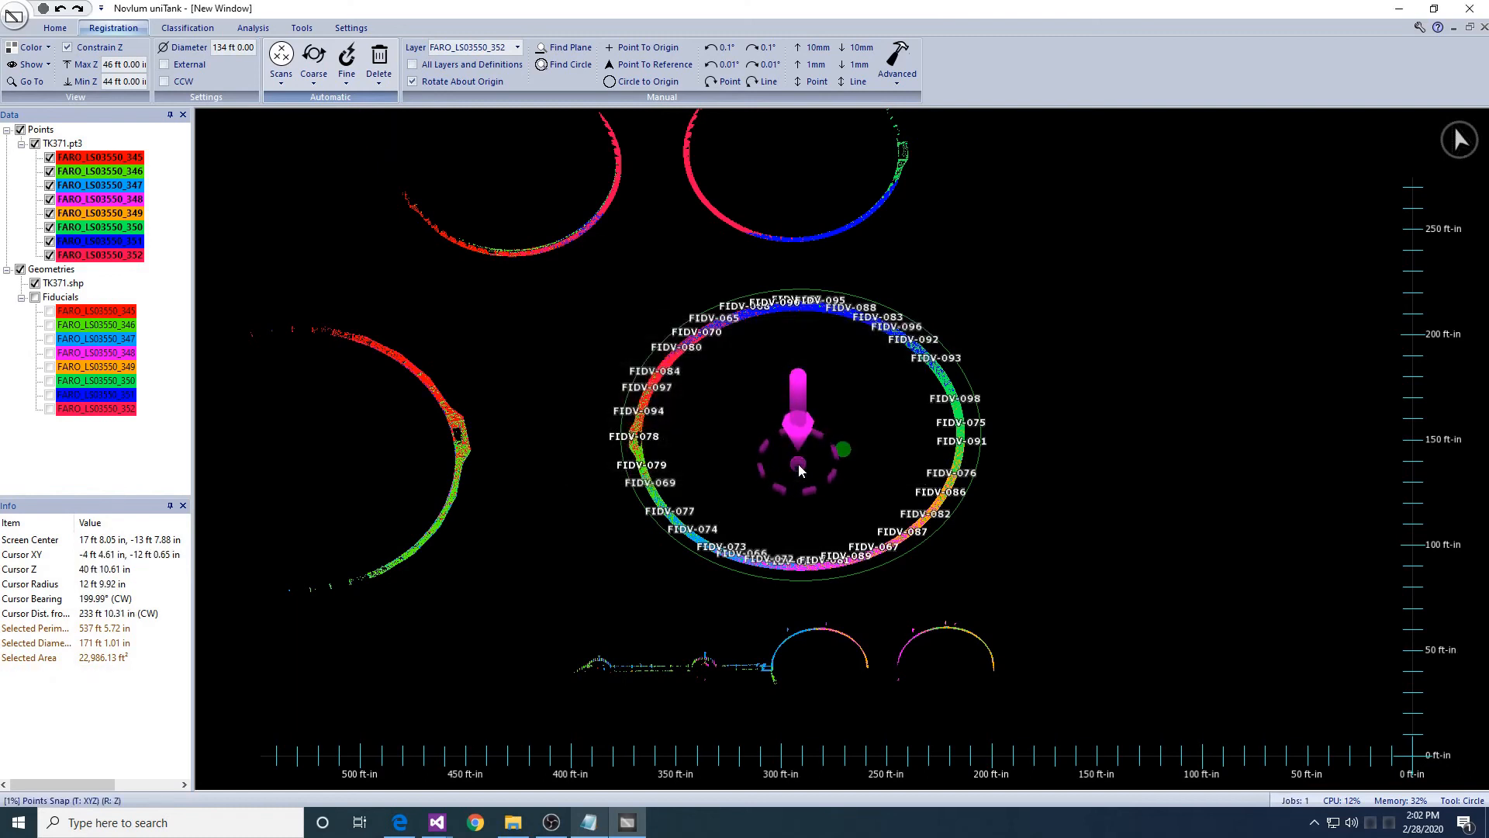
{"action": "scroll", "coordinate": [801, 469], "scroll_direction": "up", "scroll_amount": 3}
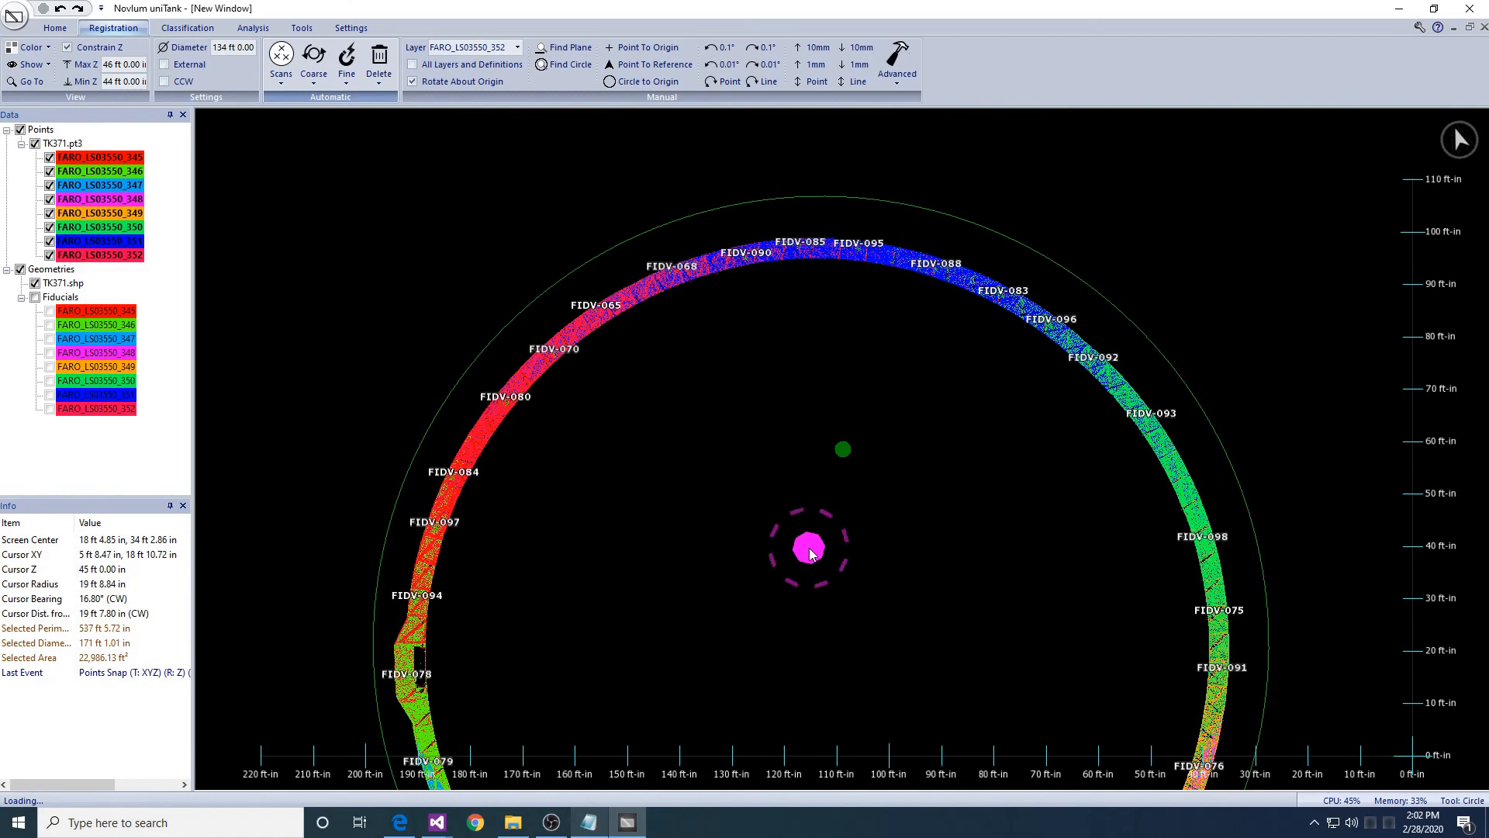
{"action": "left_click_drag", "start_coordinate": [87, 785], "coordinate": [151, 790]}
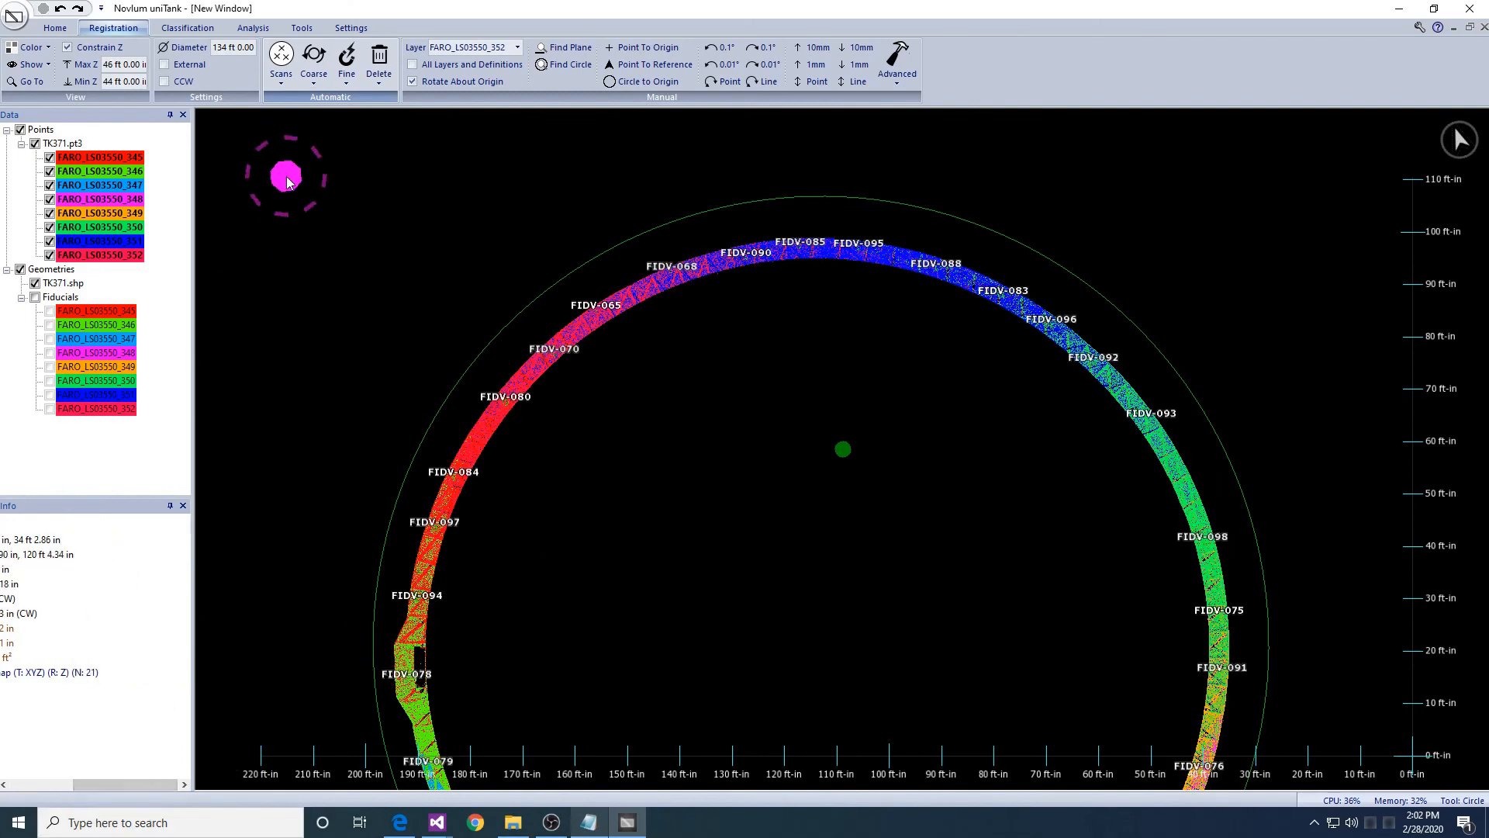
{"action": "left_click", "coordinate": [347, 71]}
{"action": "left_click", "coordinate": [384, 155]}
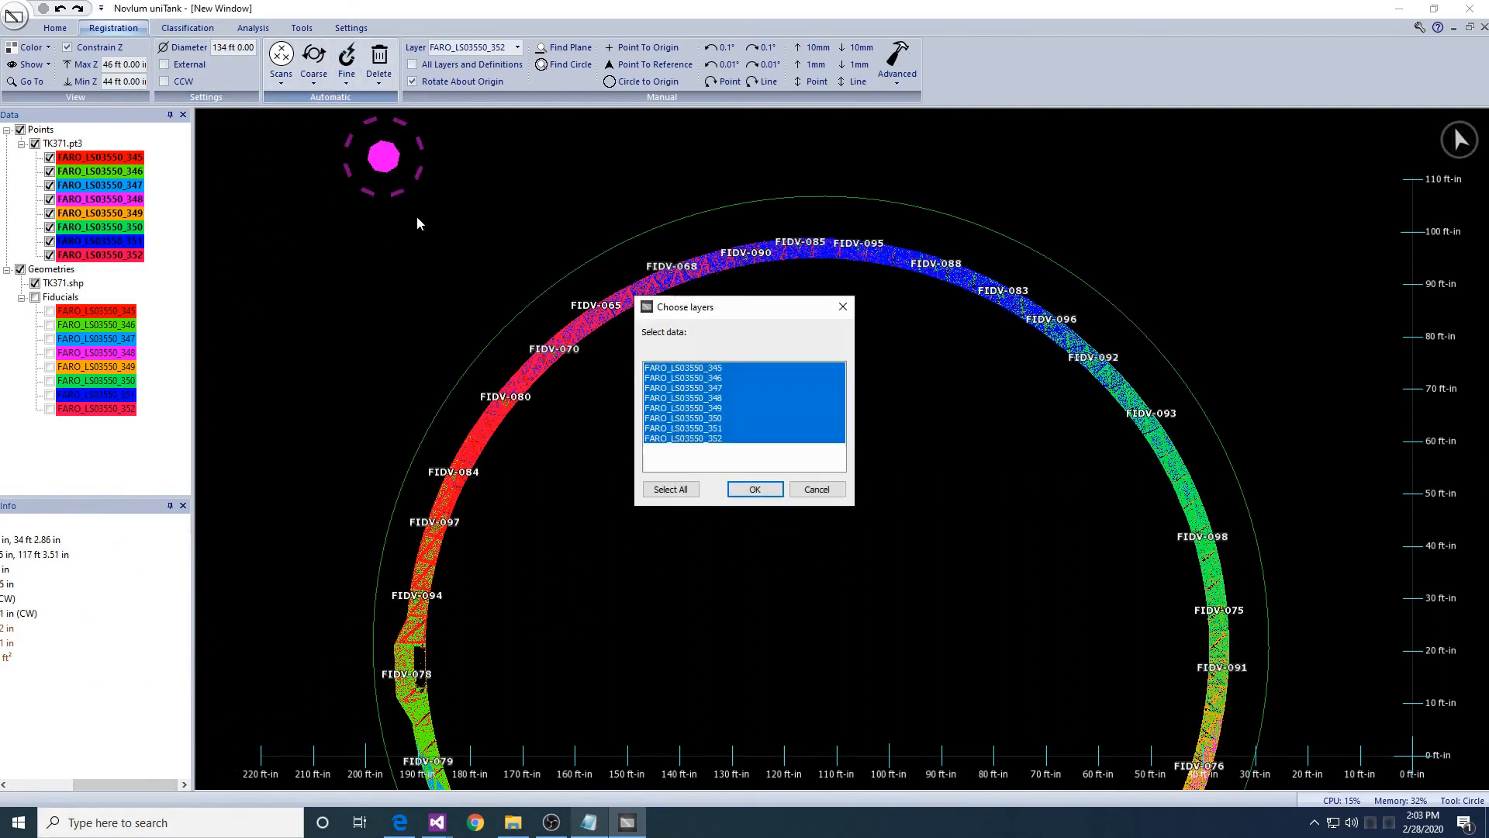
- Check fiducials on all layers, saving the report as Fiducials.txt (0.14 in total RMSE)
{"action": "left_click", "coordinate": [772, 491]}
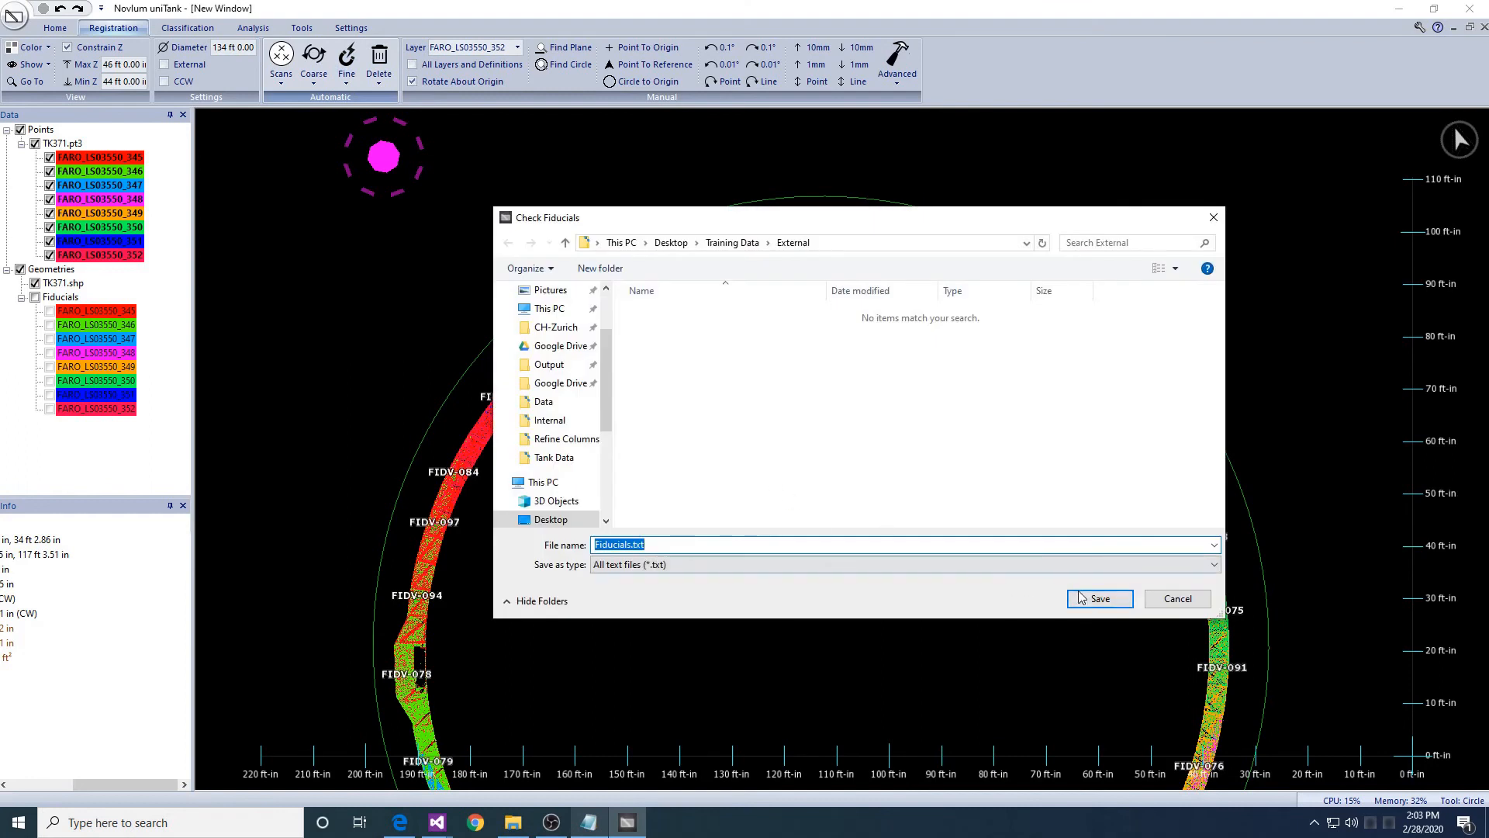
{"action": "left_click", "coordinate": [1098, 599]}
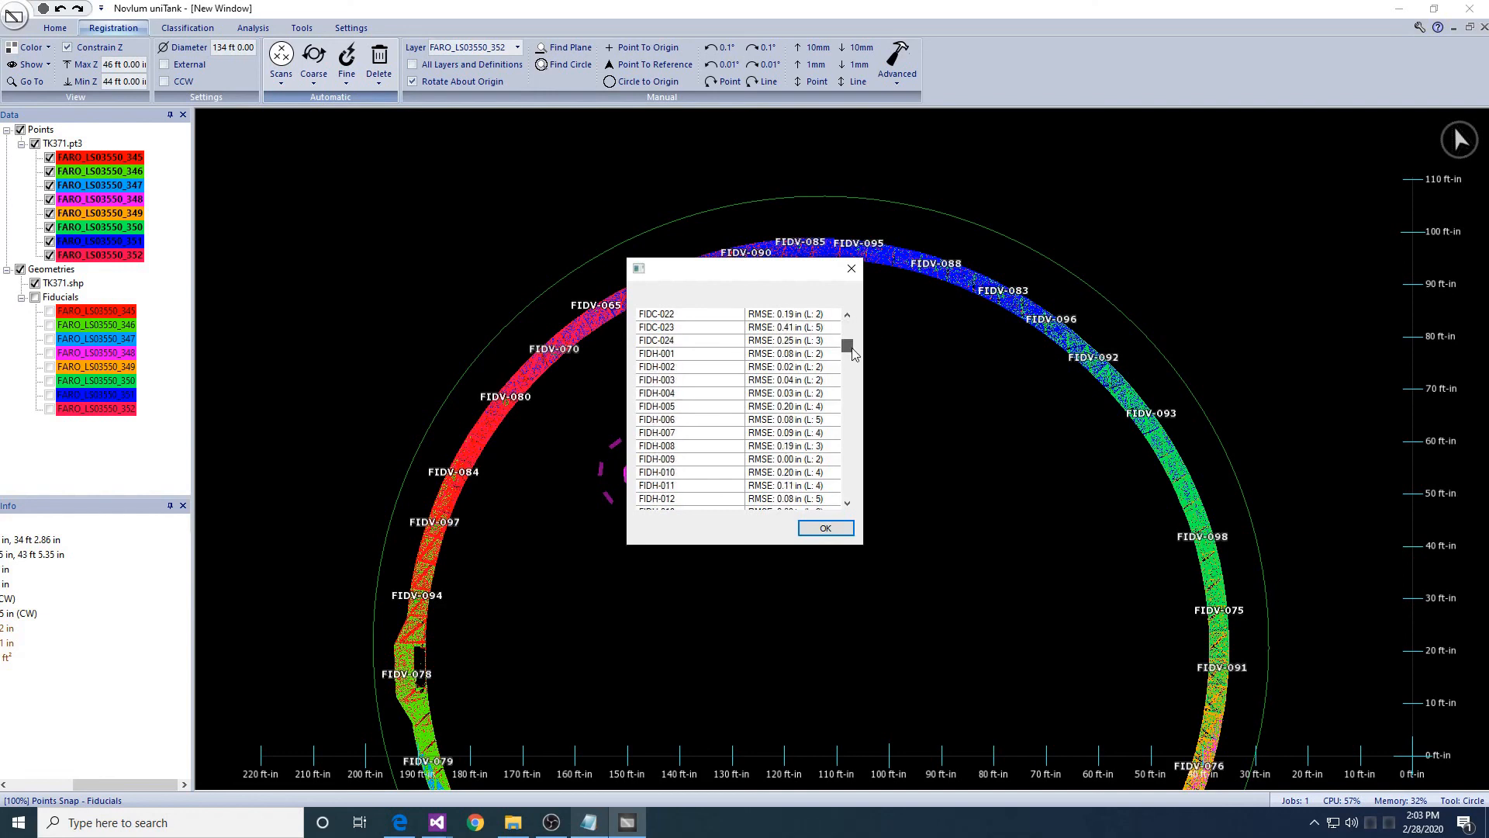
{"action": "left_click_drag", "start_coordinate": [854, 359], "coordinate": [878, 506]}
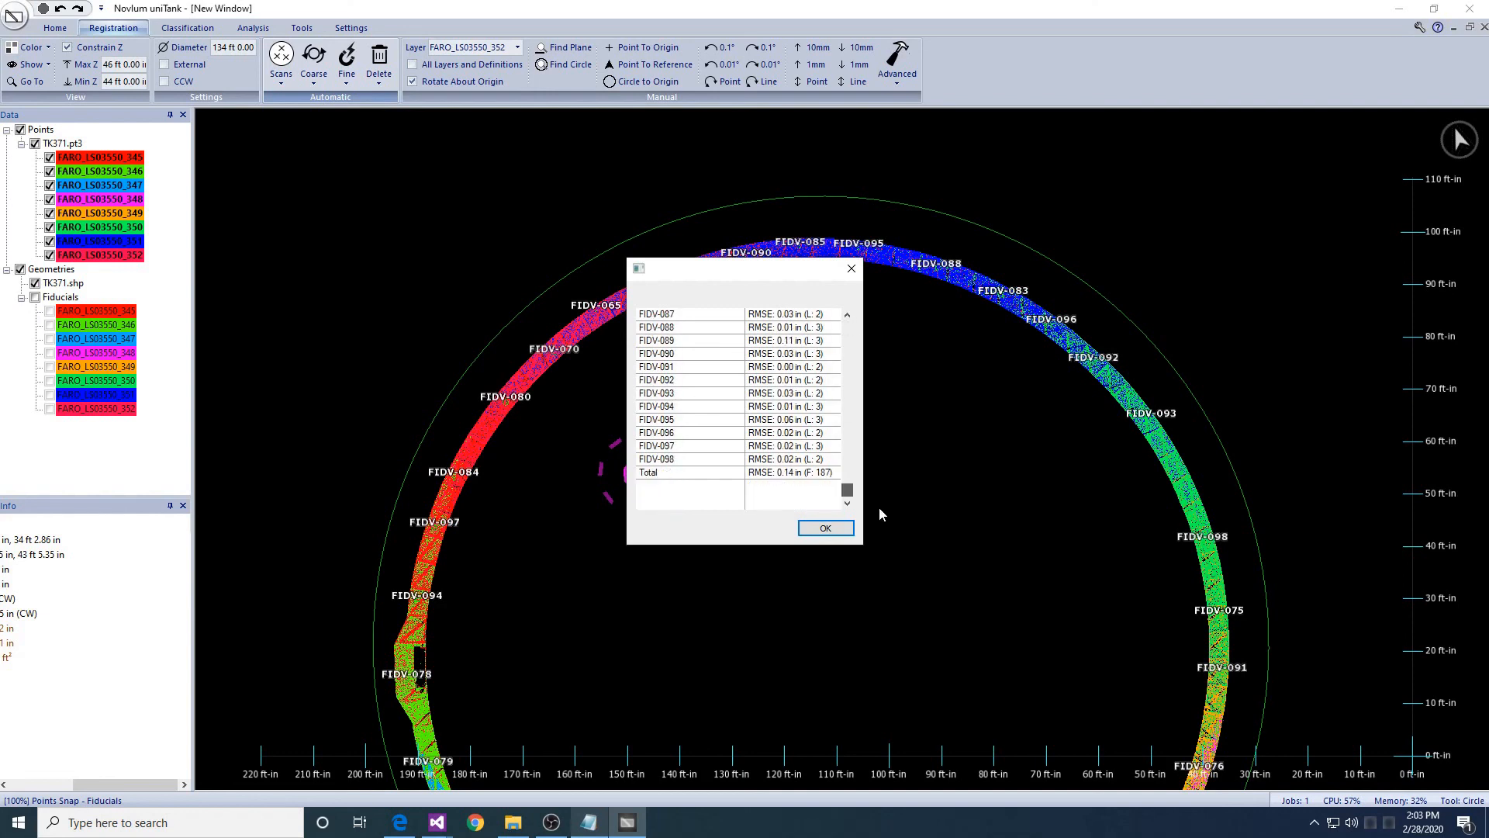
{"action": "left_click", "coordinate": [825, 528]}
- Turn off Constrain Z and orbit the full-height point cloud around the tank
{"action": "scroll", "coordinate": [810, 535], "scroll_direction": "down", "scroll_amount": 2}
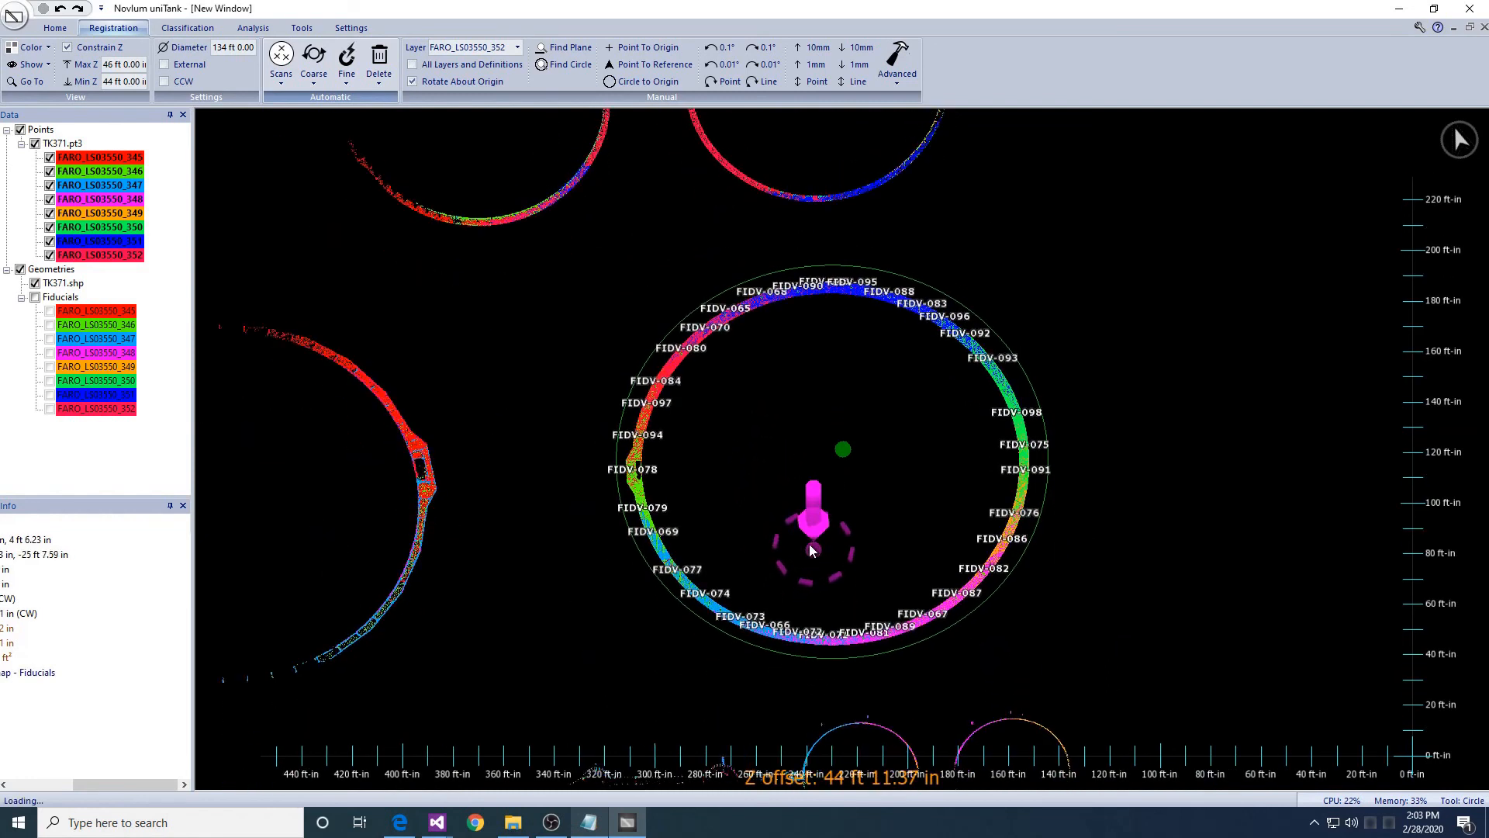
{"action": "middle_click_drag", "start_coordinate": [810, 546], "coordinate": [806, 522]}
{"action": "scroll", "coordinate": [806, 522], "scroll_direction": "down", "scroll_amount": 1}
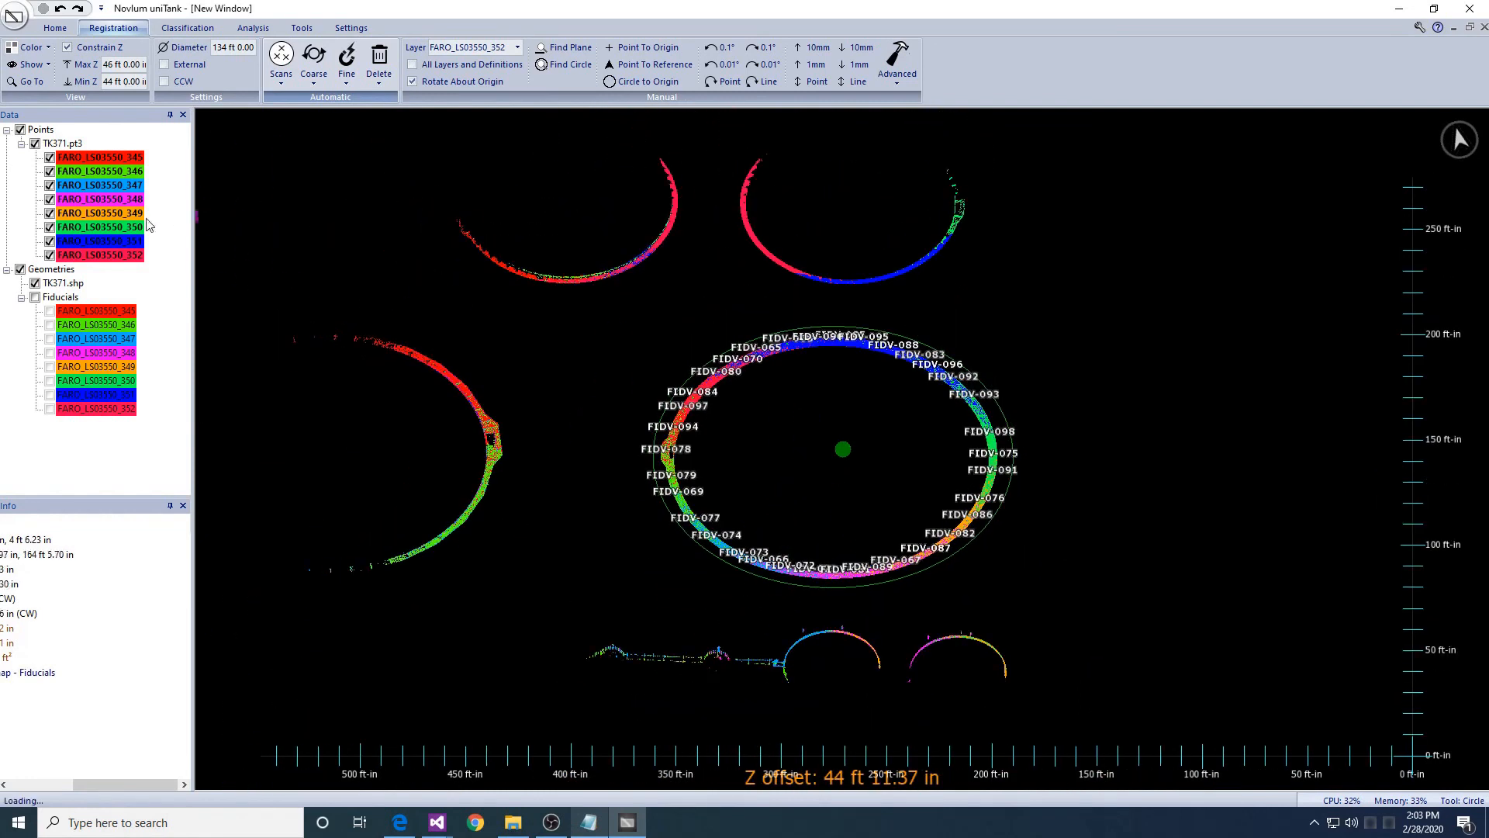
{"action": "left_click", "coordinate": [67, 47]}
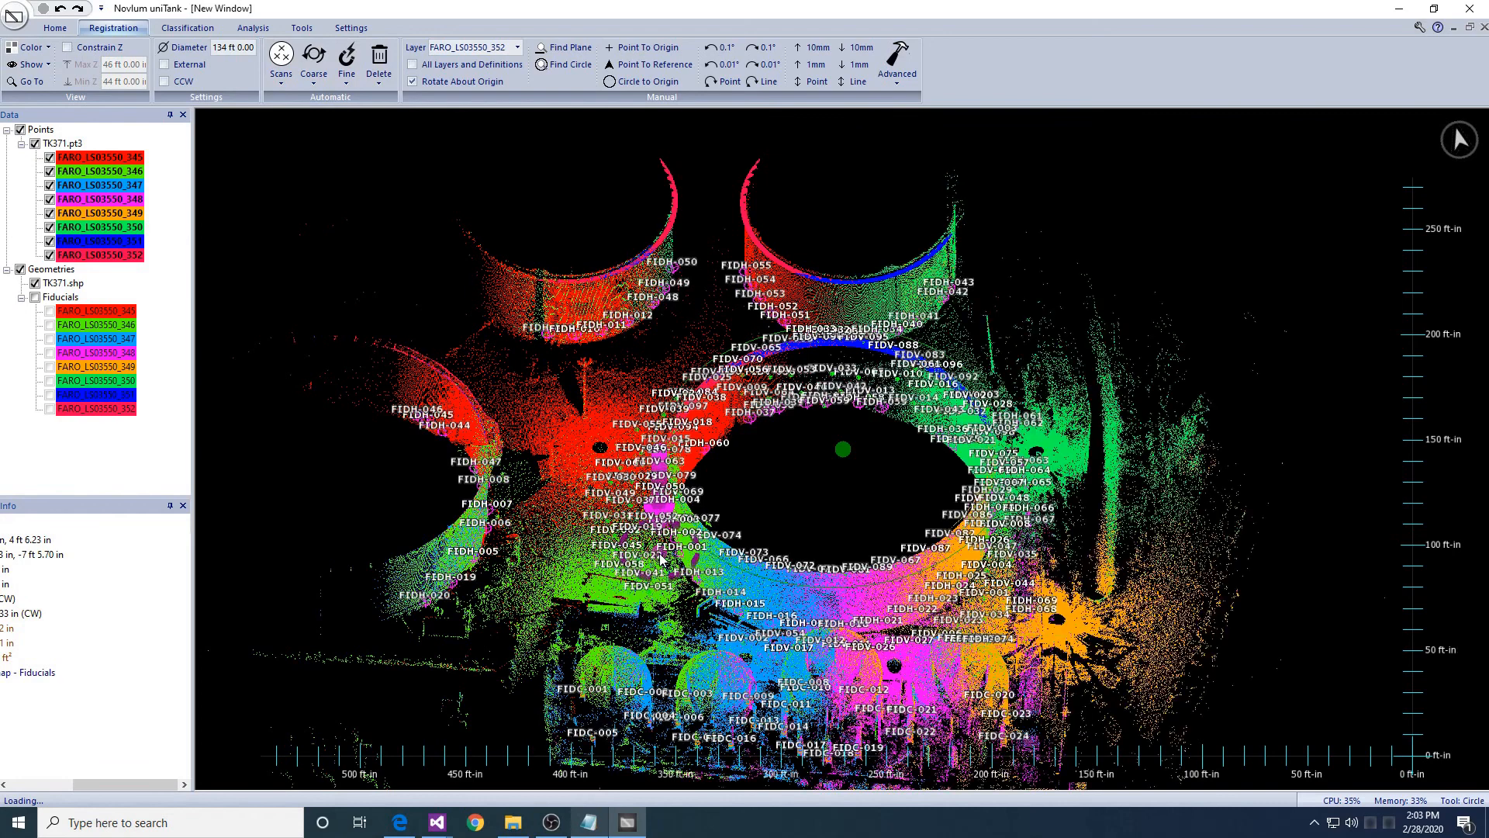
{"action": "middle_click_drag", "start_coordinate": [661, 557], "coordinate": [696, 585]}
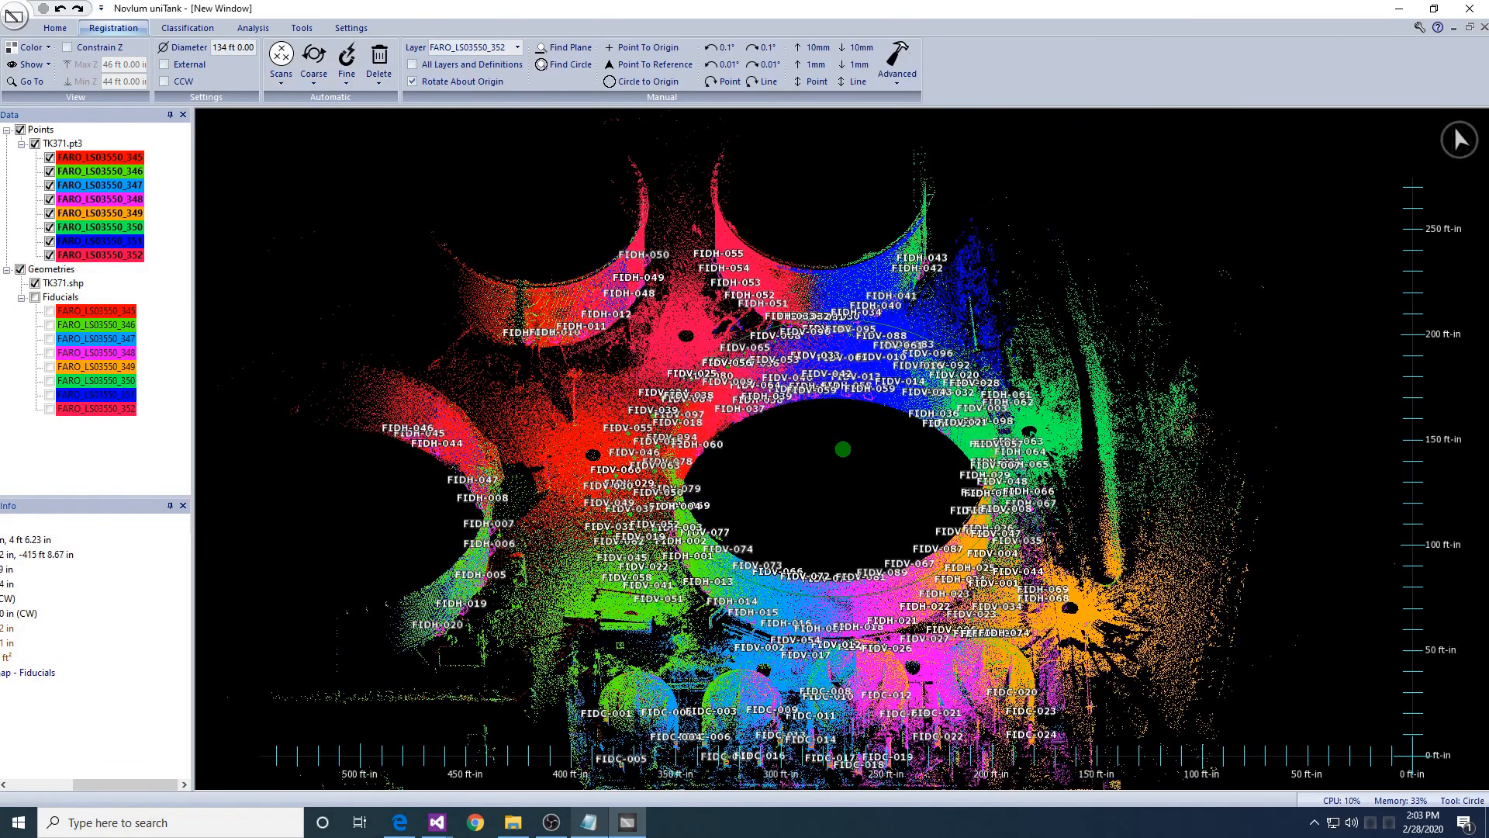